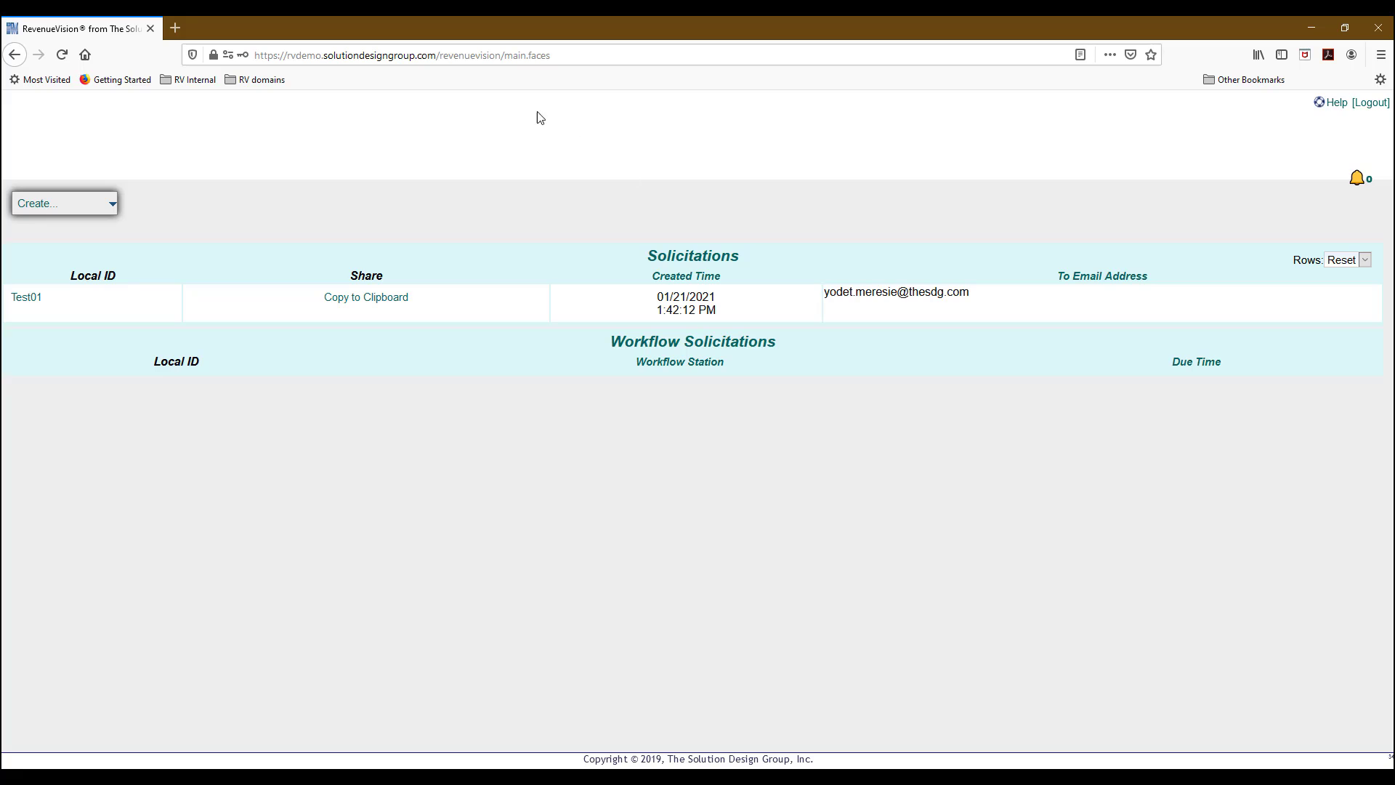
Start a new Contract Proposal solicitation using the RFP ID Local ID pattern (RFP-YYYY-SSSS).
mouse_move(64, 206)
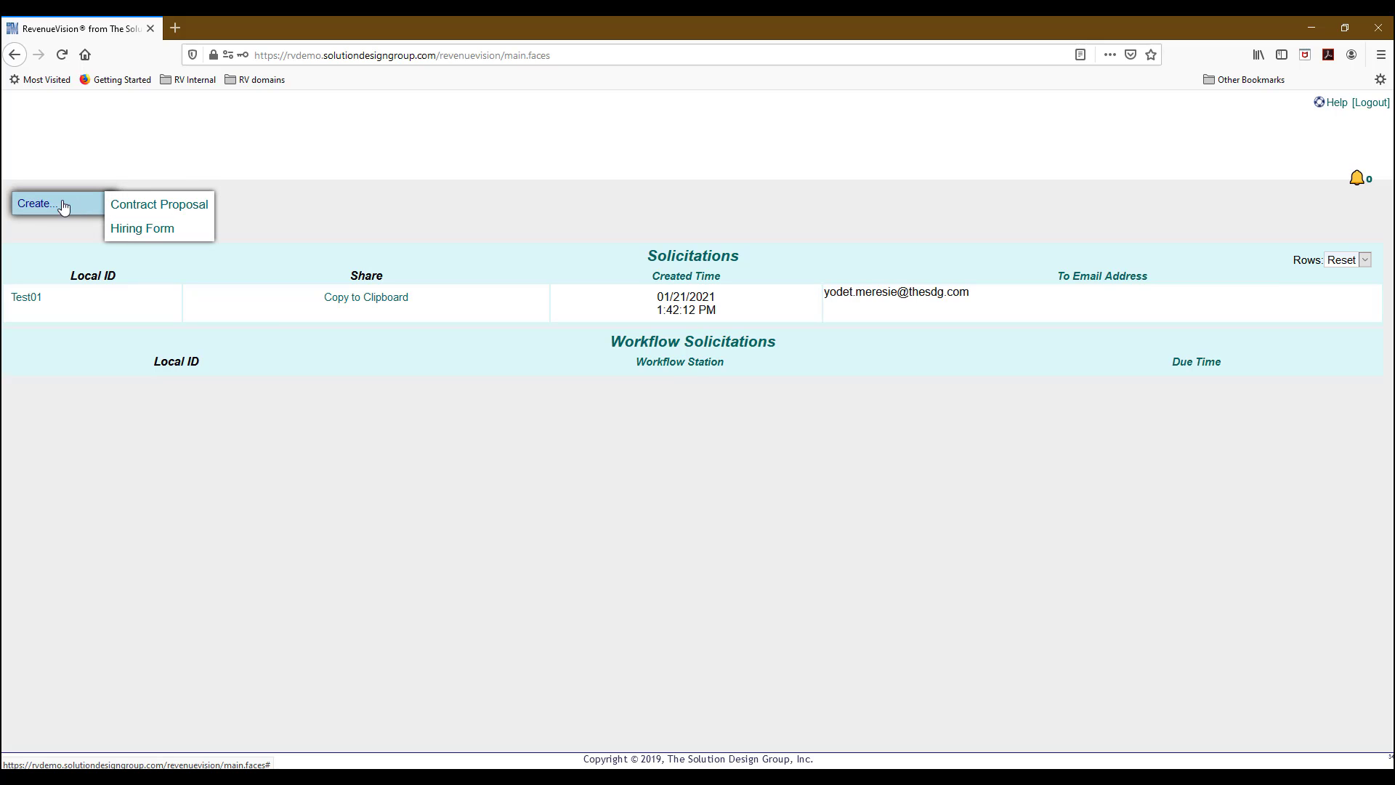
click(148, 210)
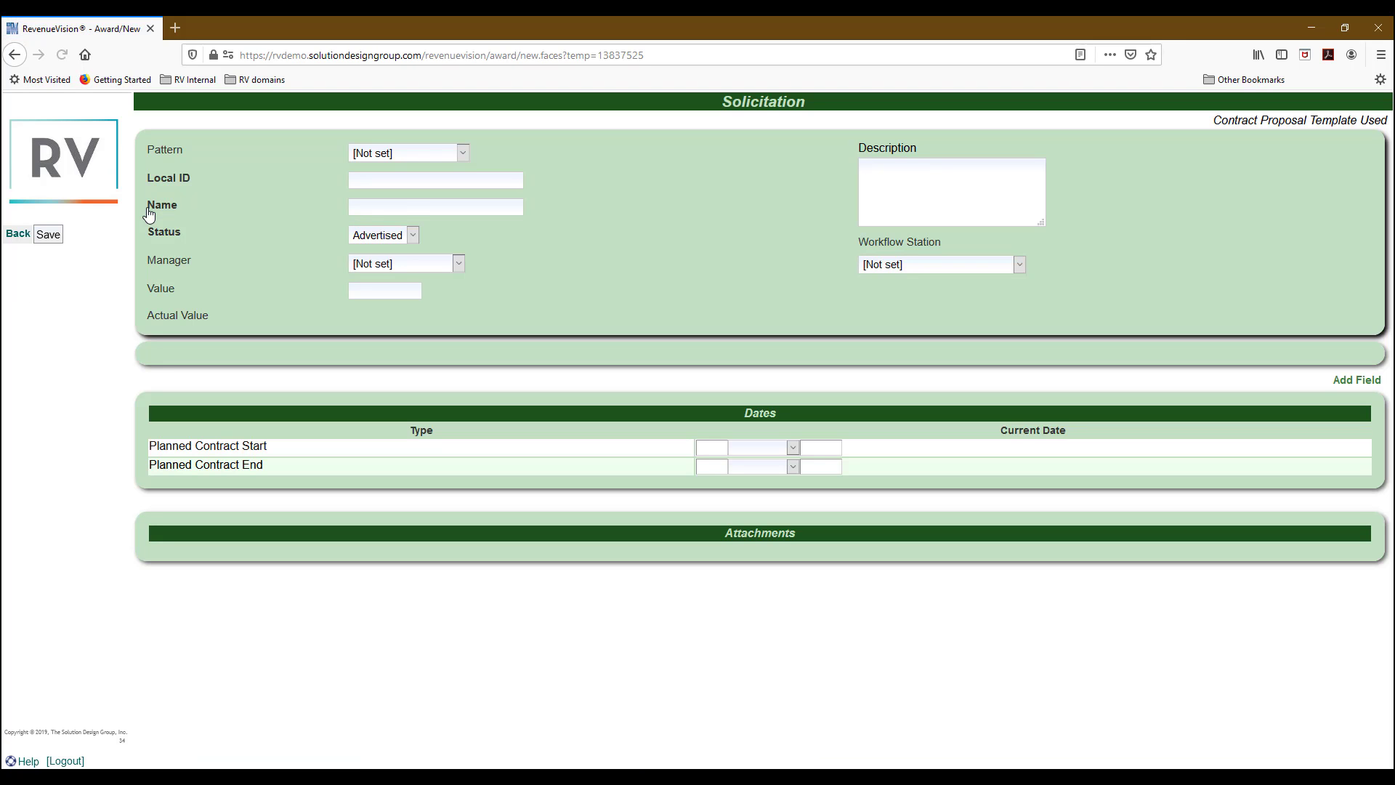
click(429, 151)
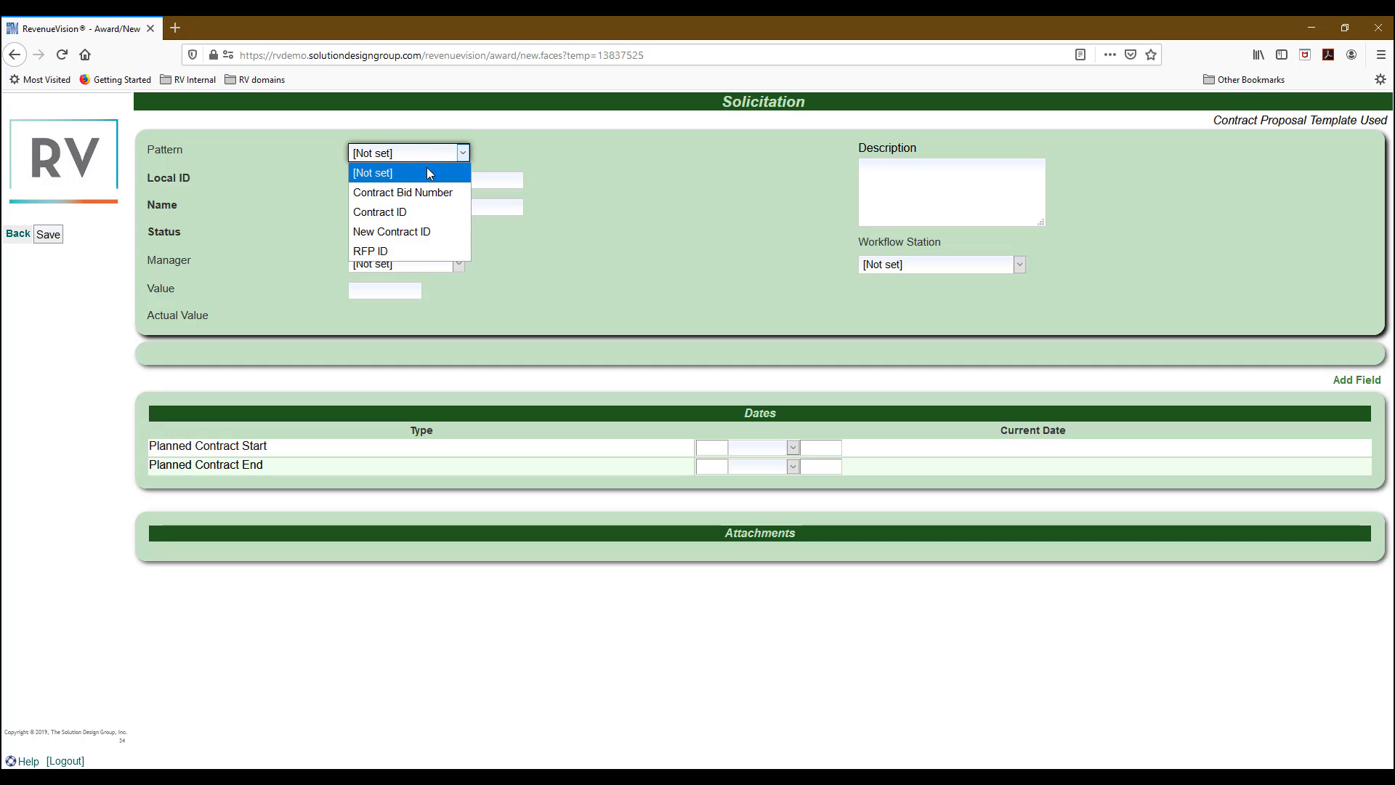
click(385, 251)
click(381, 196)
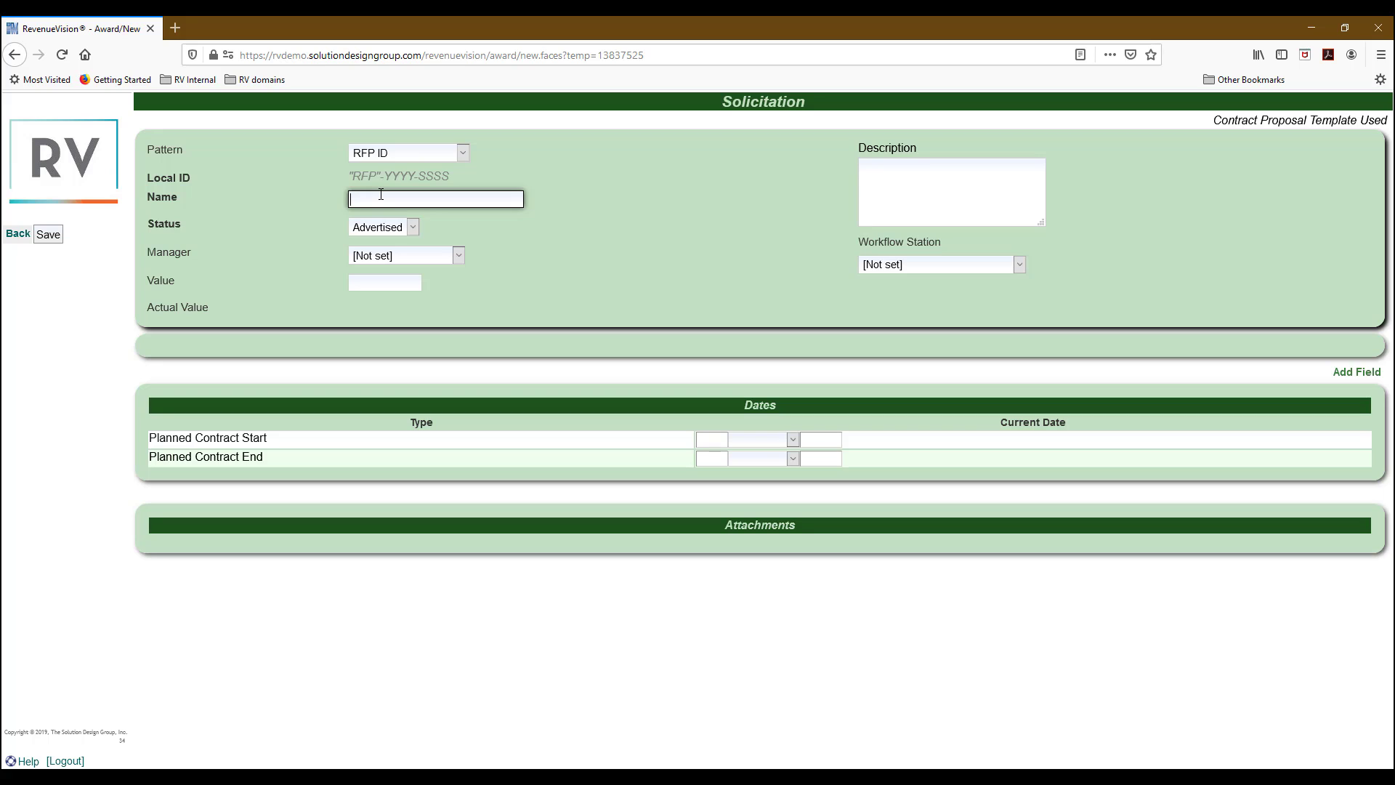
Name the solicitation 'Request for Snack Vending Agreement' and keep its status Advertised.
text(Request for Snack Vending ag)
key(BackSpace)
key(BackSpace)
text(Agreement)
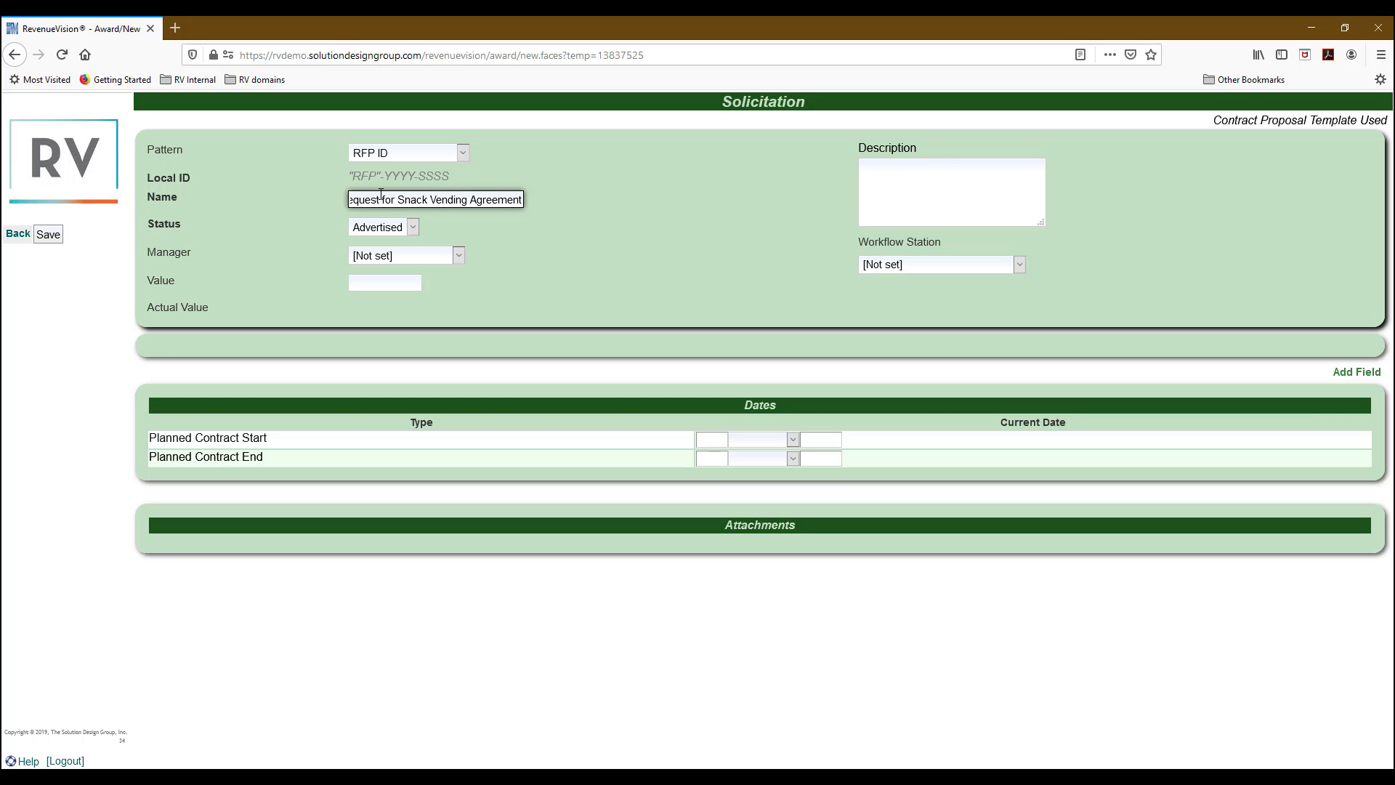
click(388, 230)
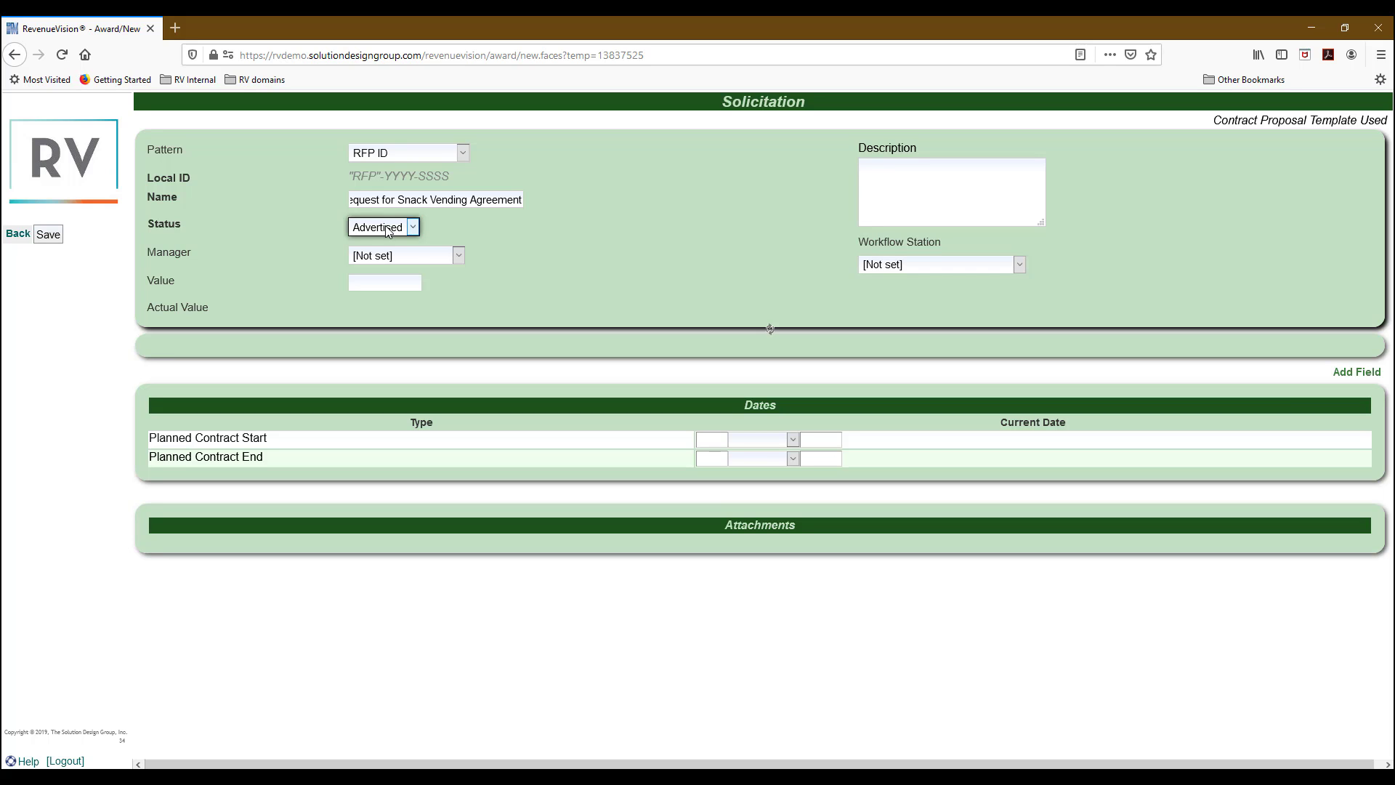
click(388, 229)
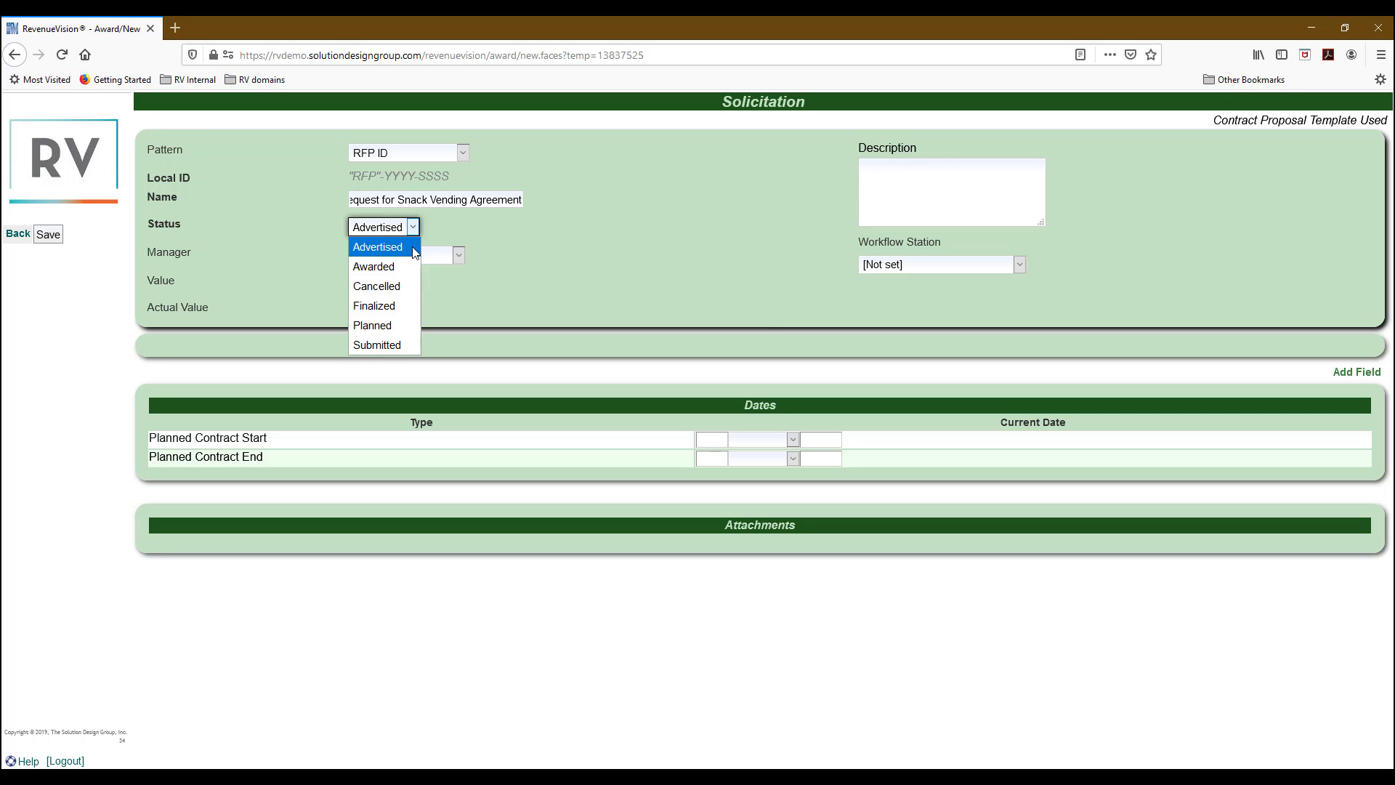
click(408, 247)
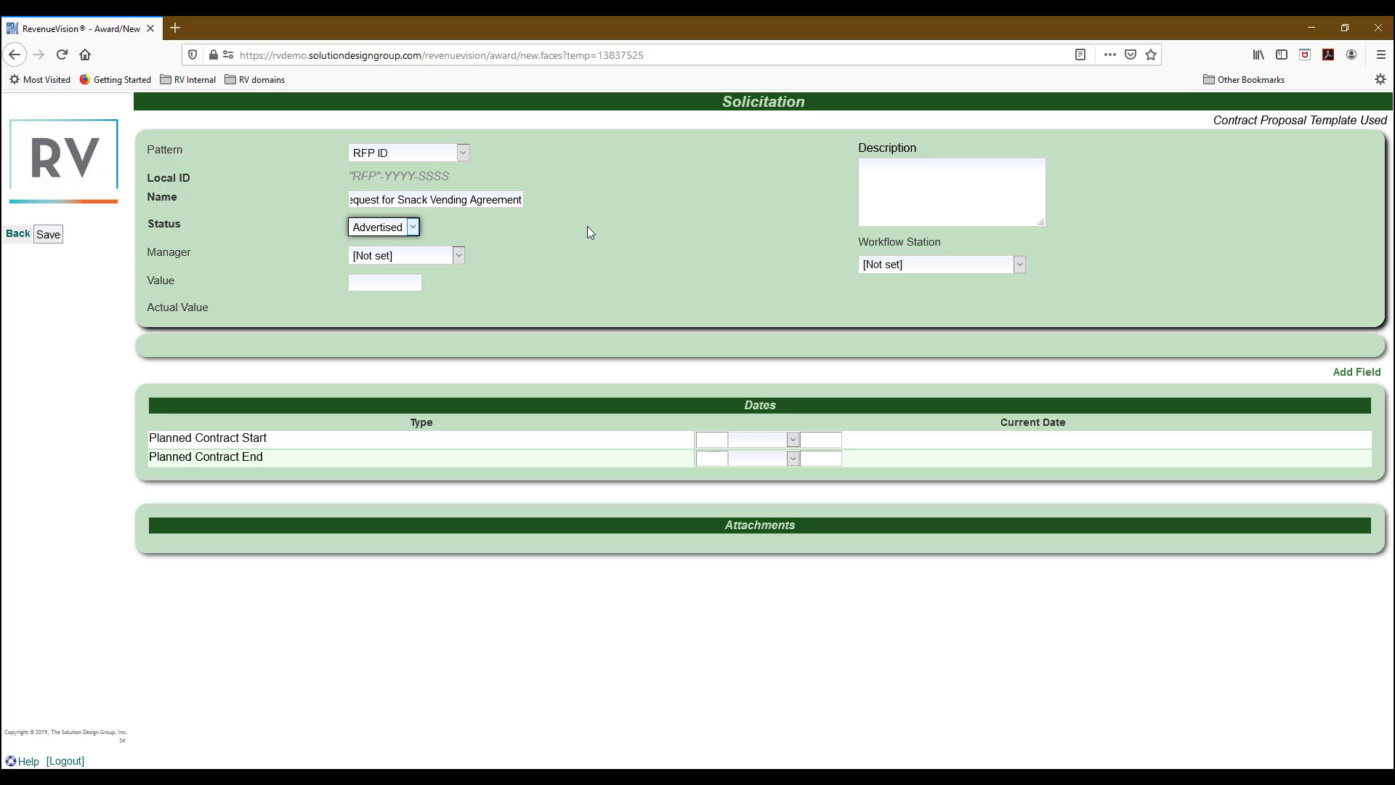
Assign a manager from the list and set the value to $10,000.
click(459, 260)
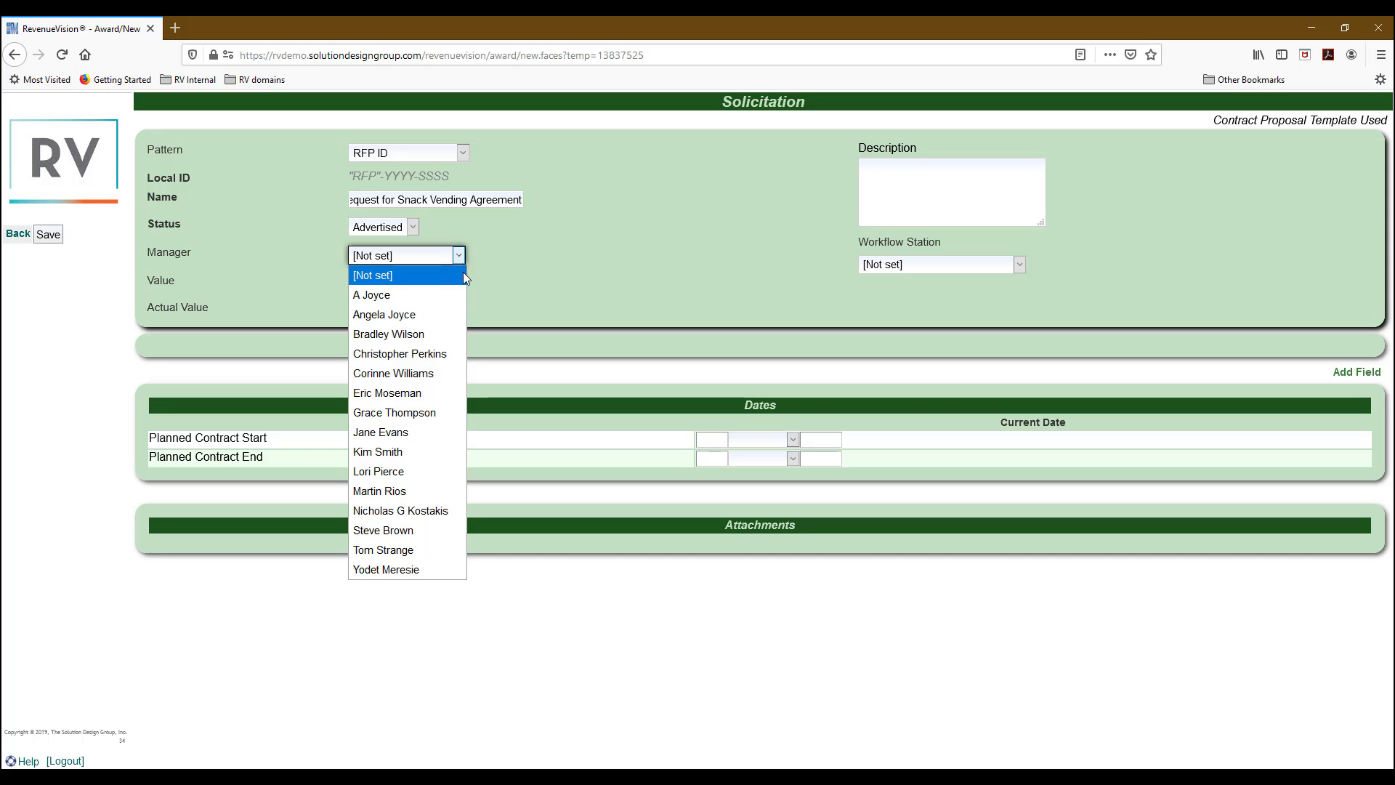
click(431, 414)
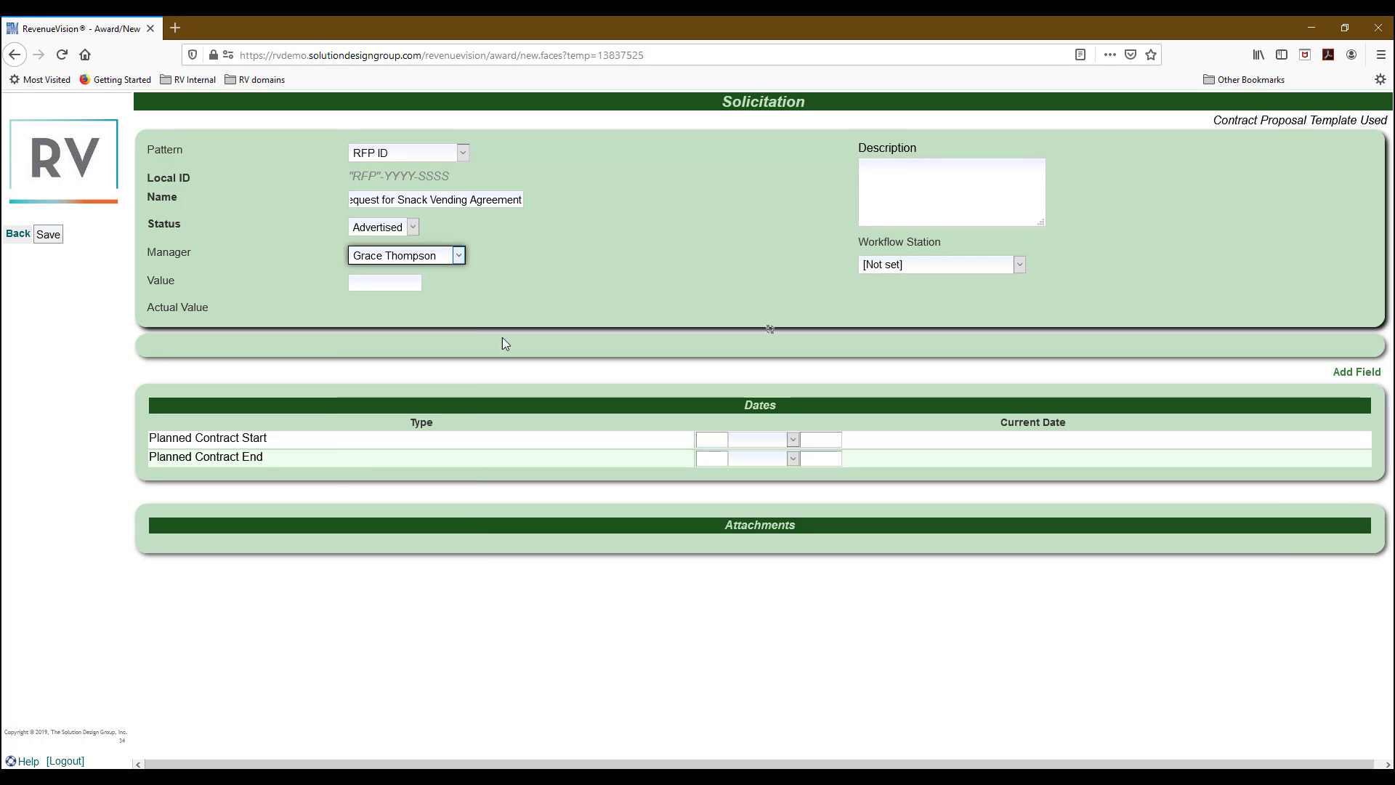
click(406, 281)
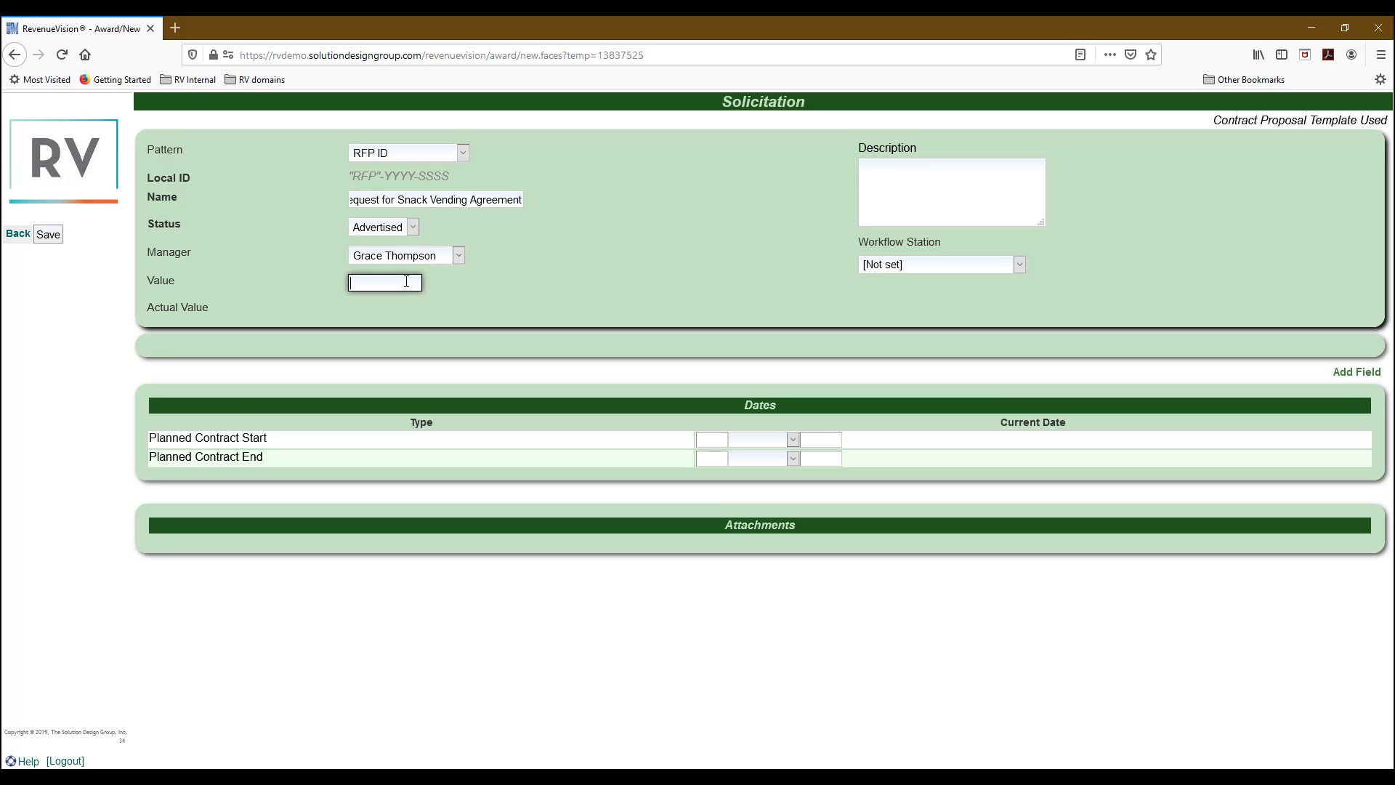
text($10,000)
Describe a 10-year snack vending agreement with at least $10,000/yr revenue, on Standard Contract Workflow.
click(875, 188)
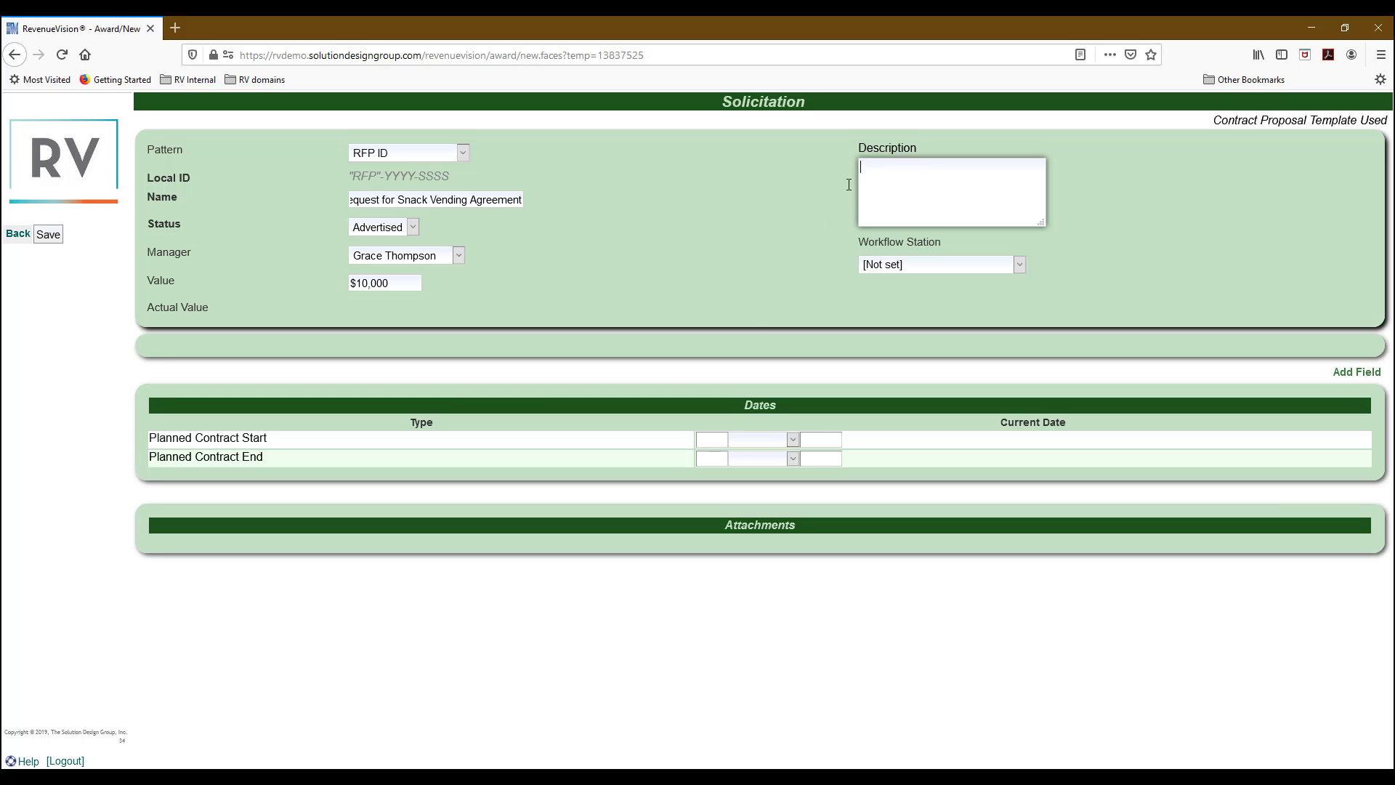
text(Looking)
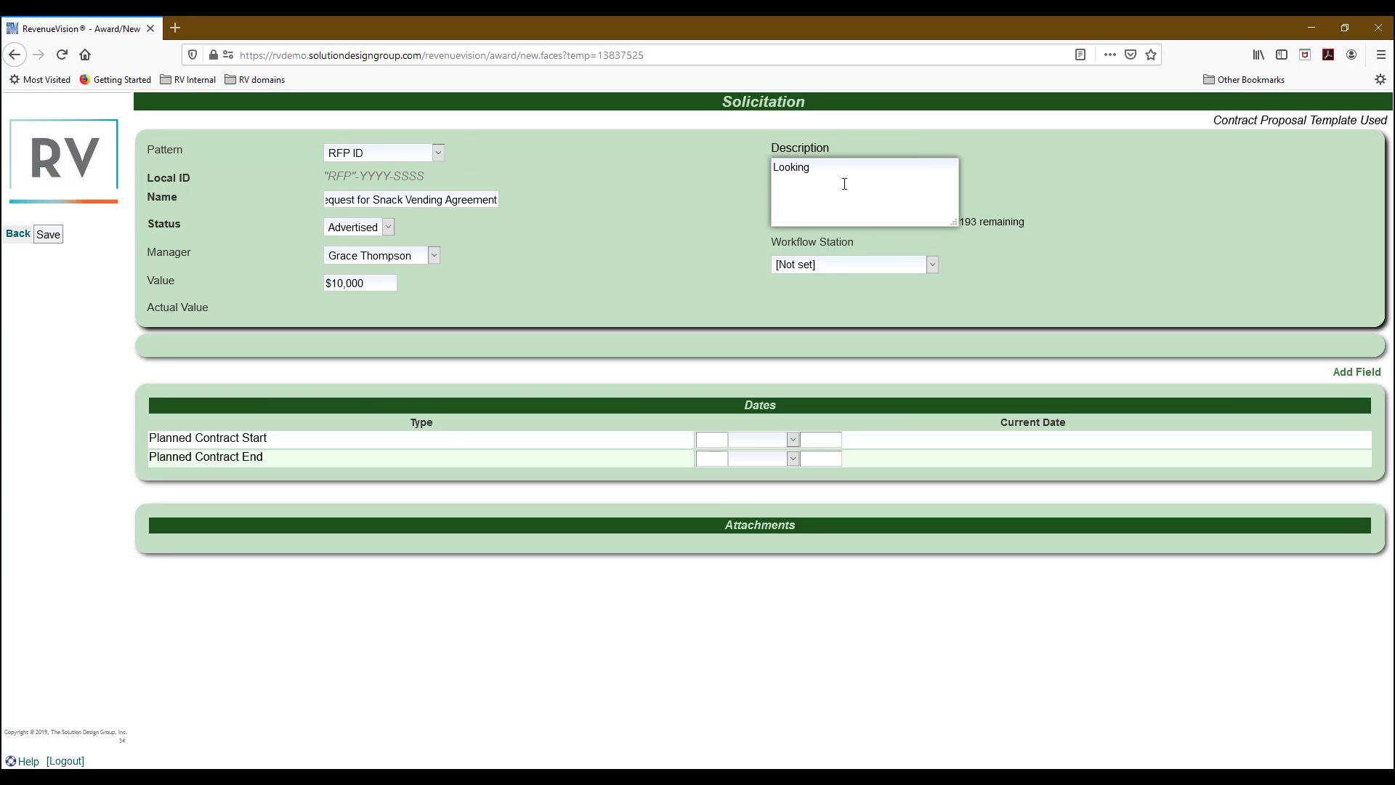
text( for a Snack Vending Agreement to span 10 years, w)
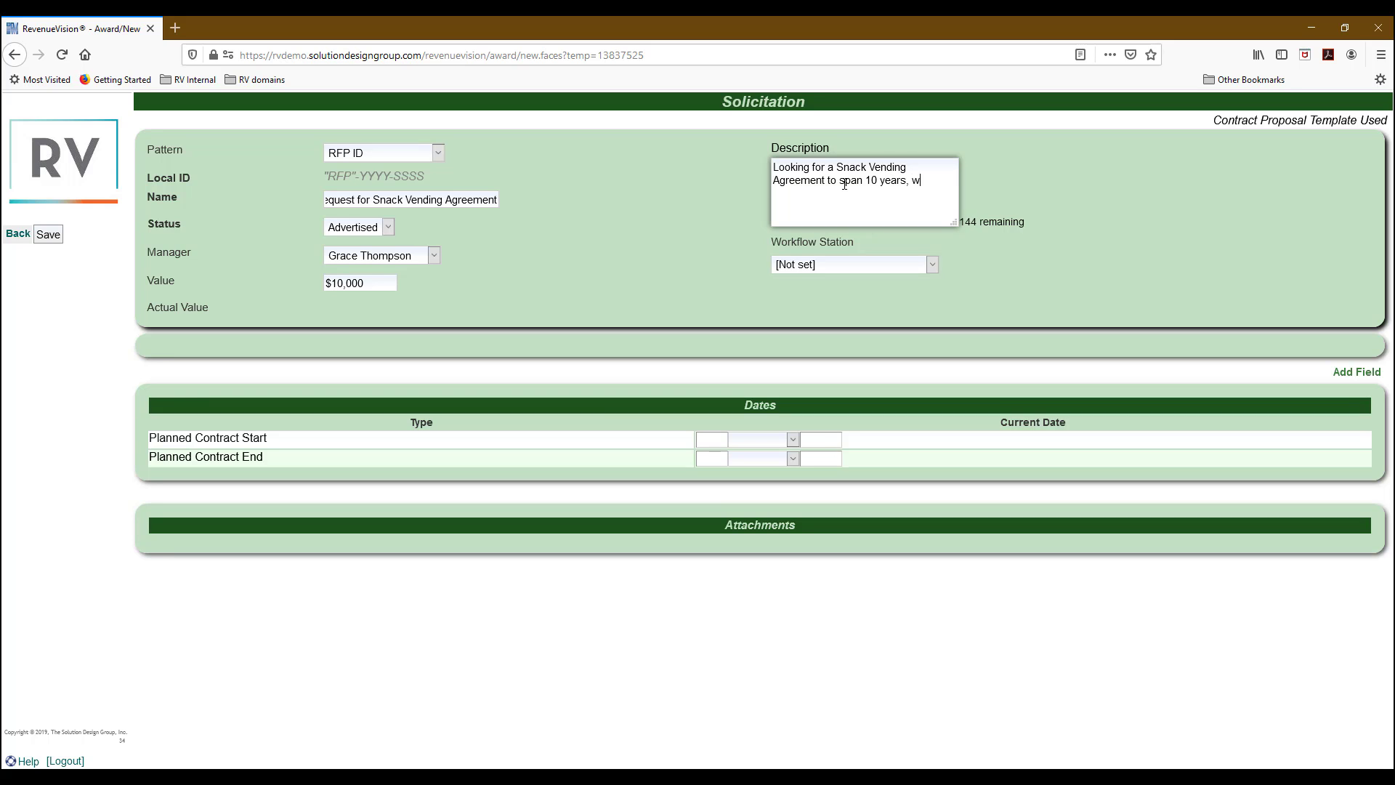
text(ith at least #)
key(BackSpace)
text($10,000/yr in revenue)
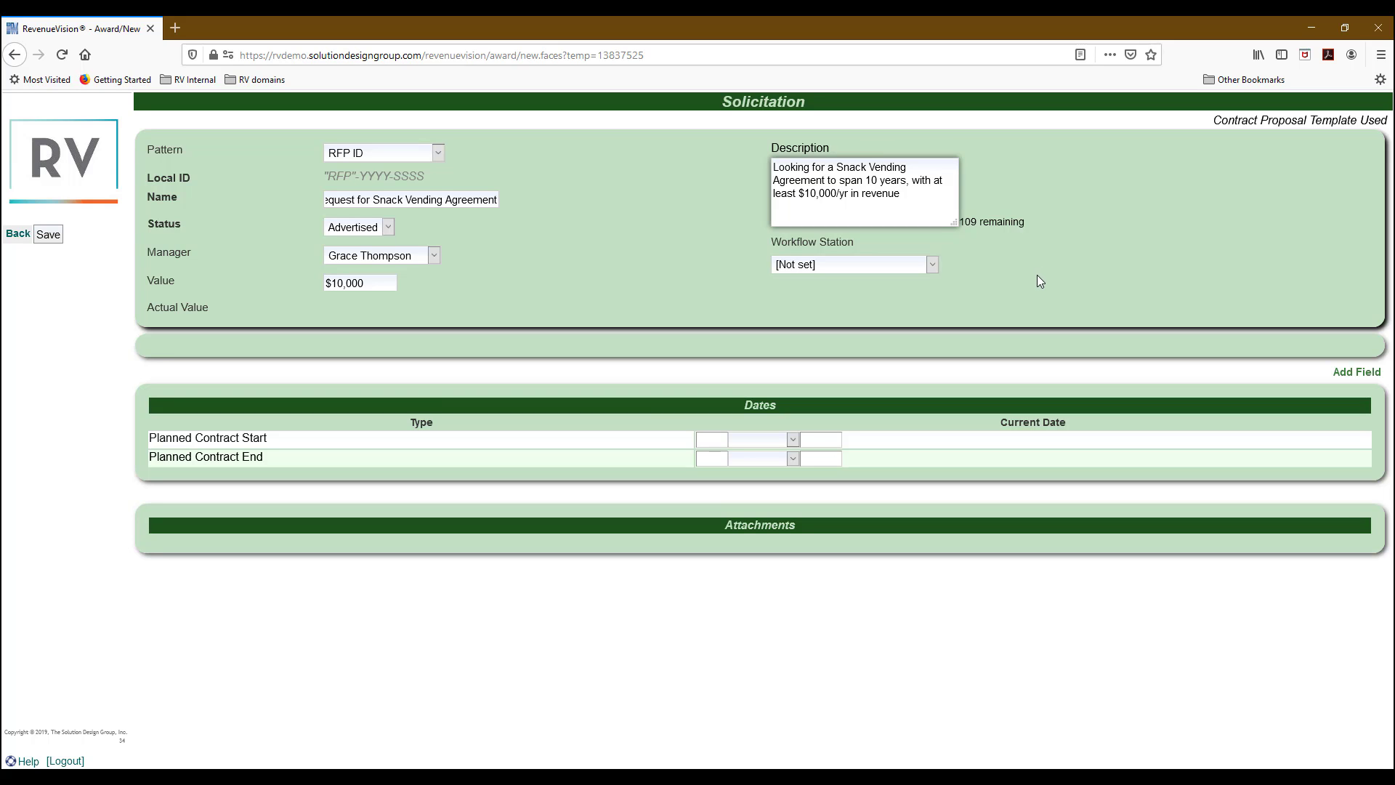
click(923, 265)
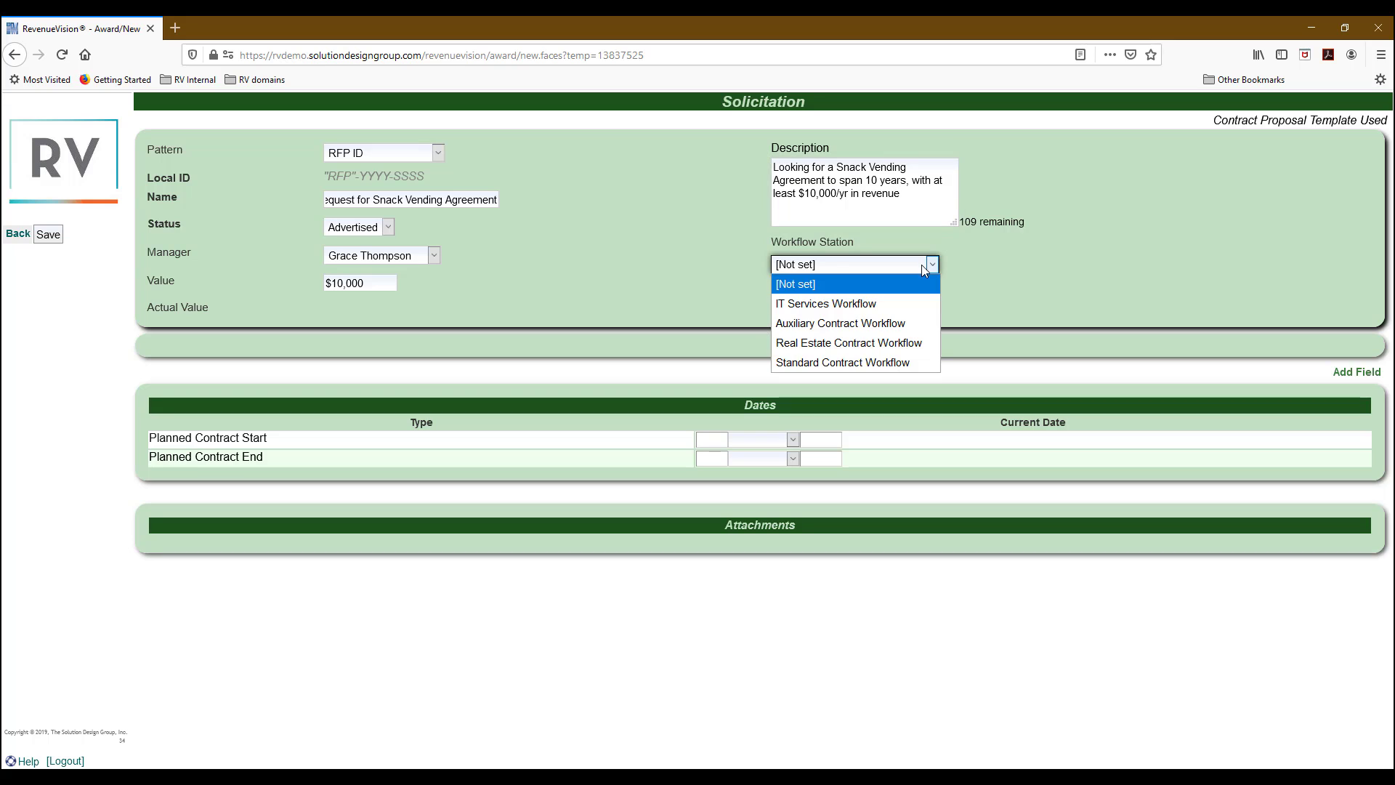
click(908, 369)
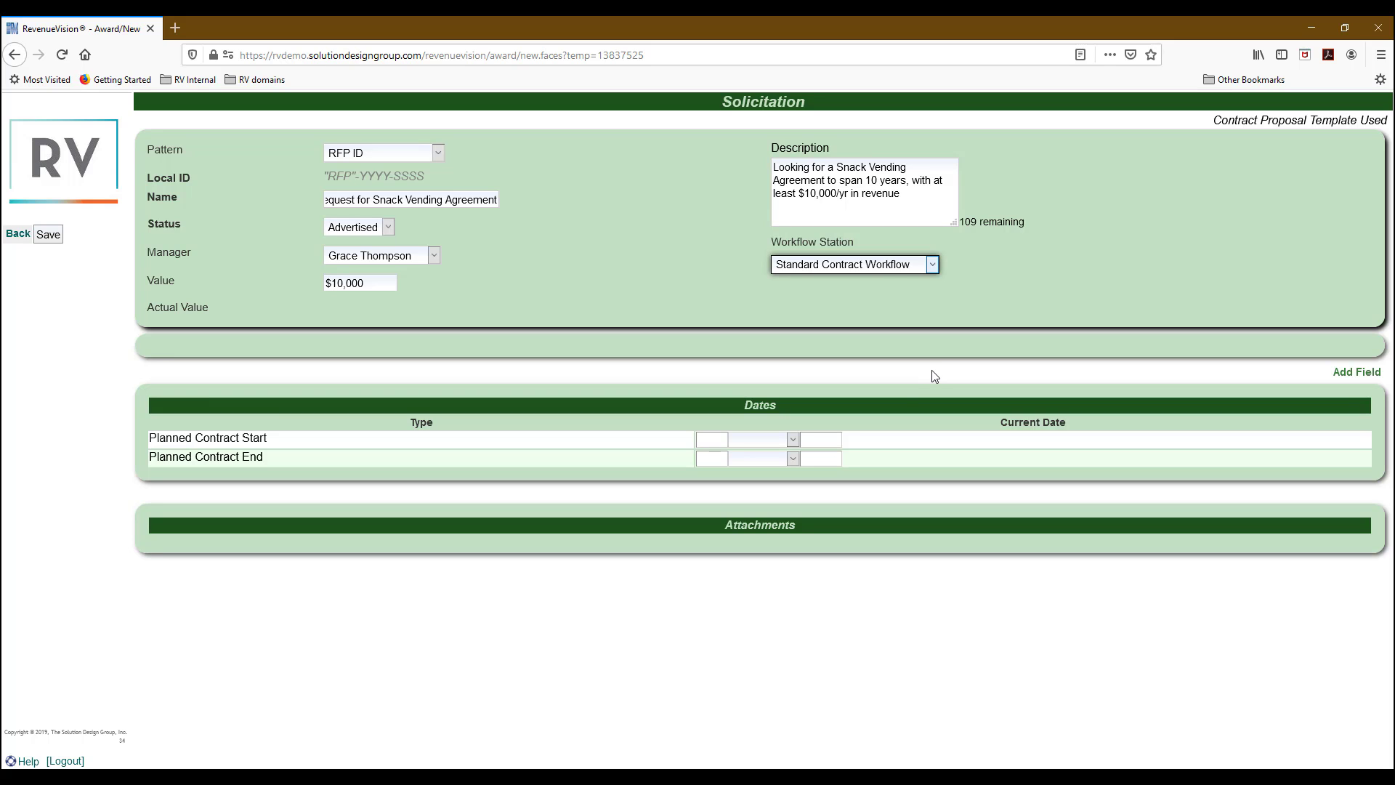
Set the Planned Contract Start to 01 February 2021.
click(723, 439)
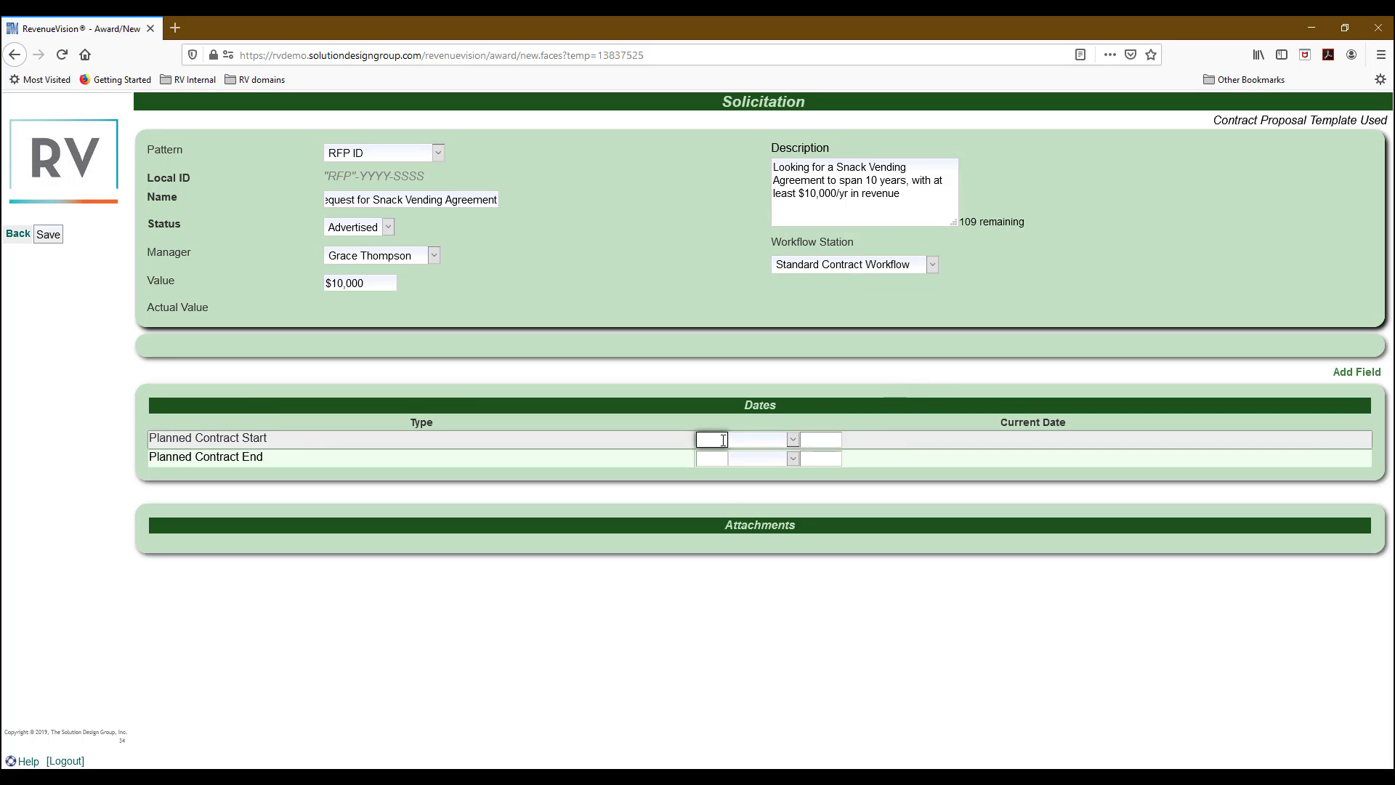
text(01)
click(747, 438)
click(756, 497)
click(820, 439)
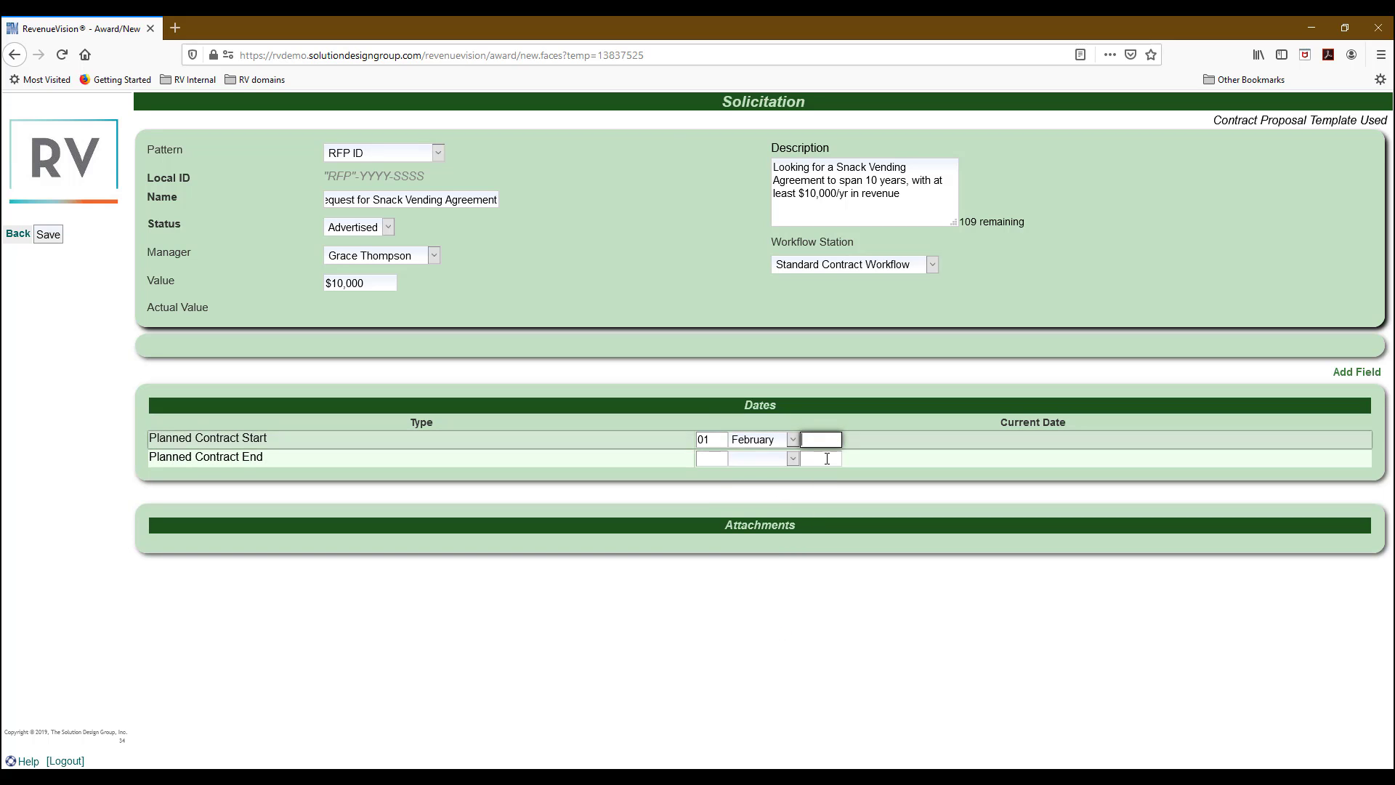
text(2021)
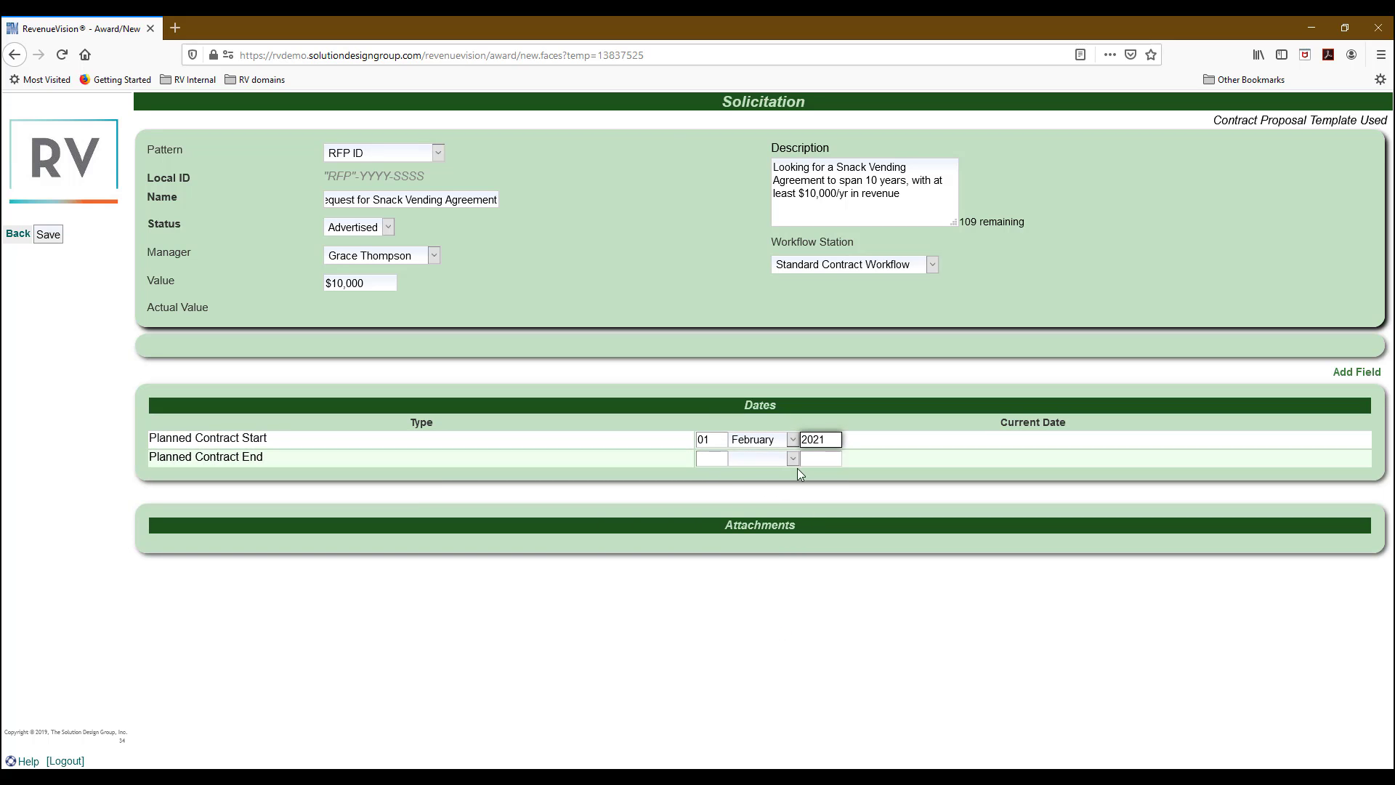
Set the Planned Contract End to 31 January 2031.
click(716, 459)
text(31)
click(757, 459)
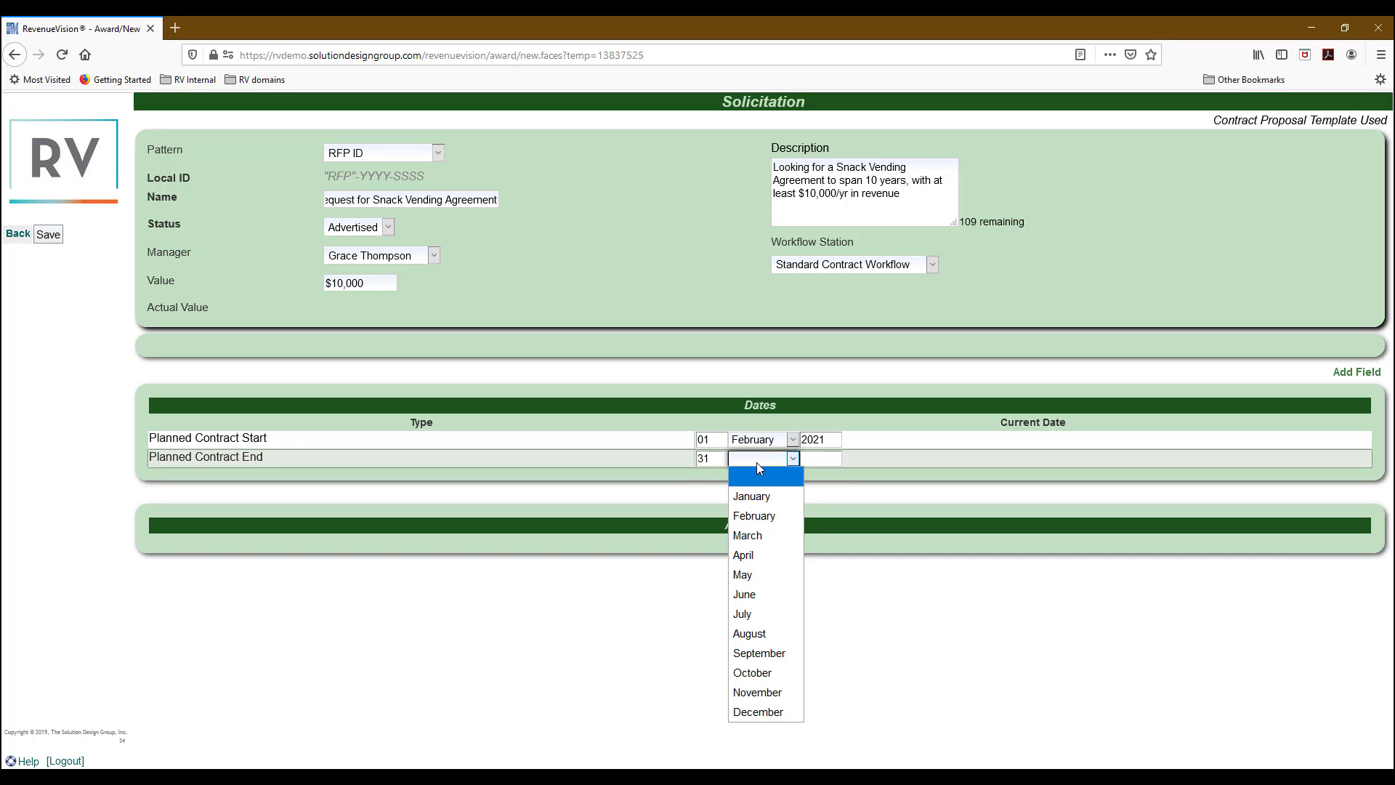
click(773, 493)
click(821, 459)
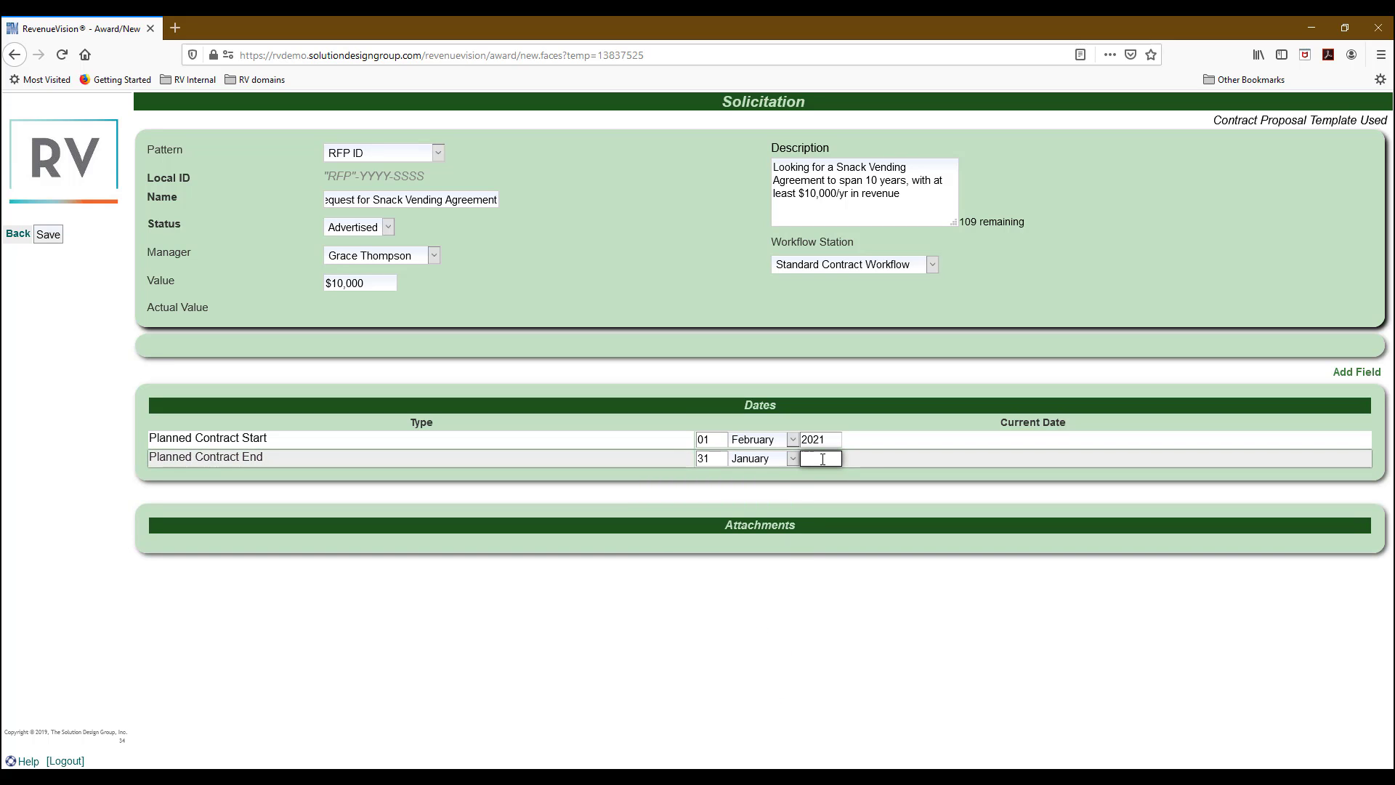
text(2031)
click(869, 471)
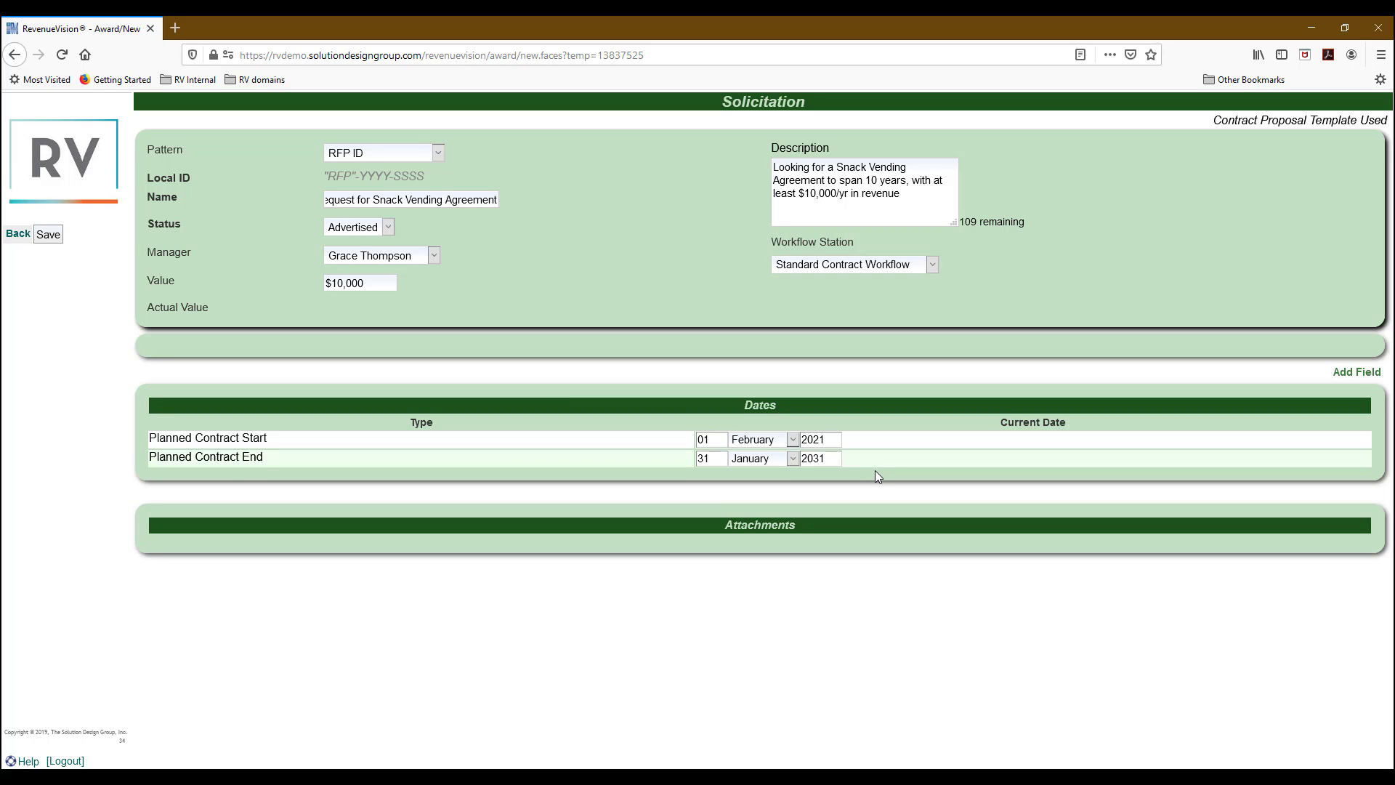
click(51, 242)
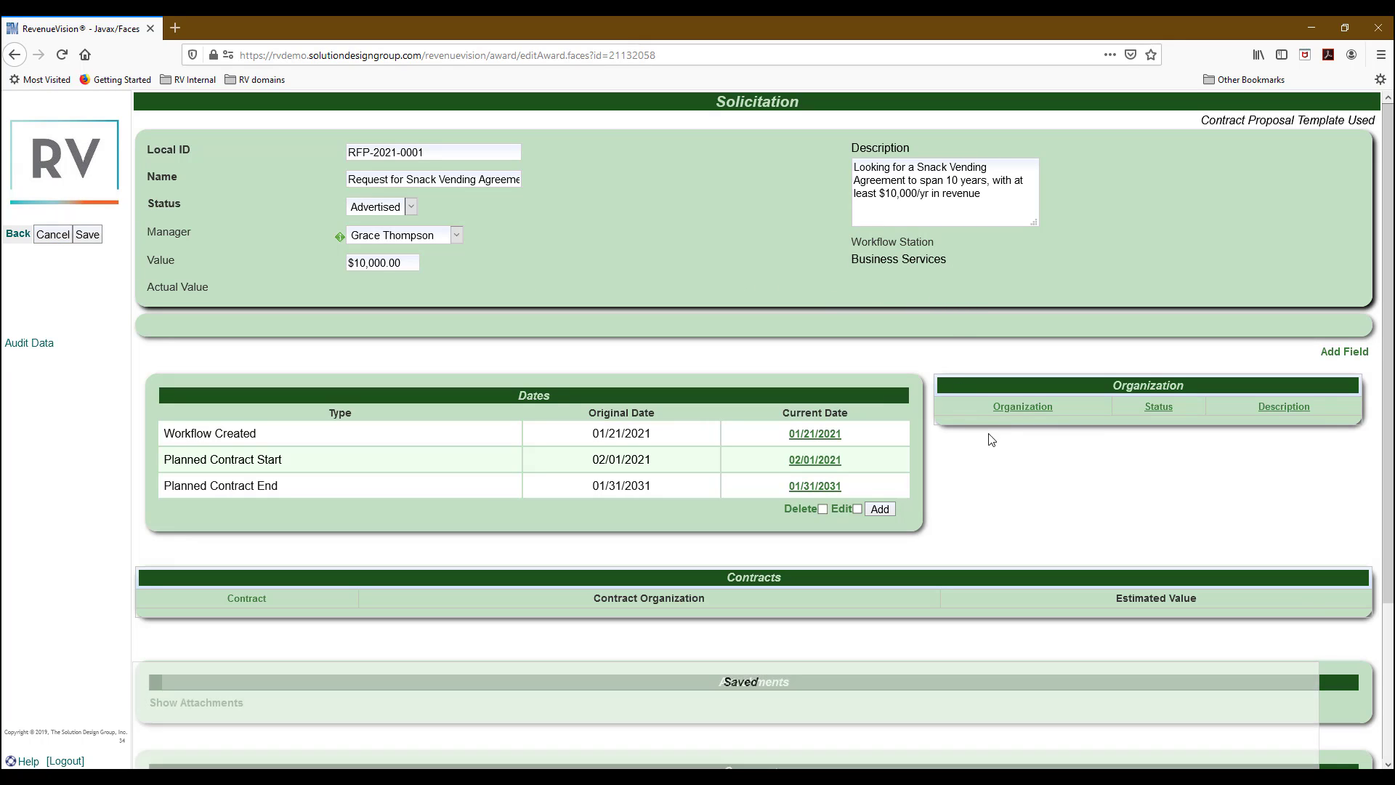
scroll(1001, 458, down, 5)
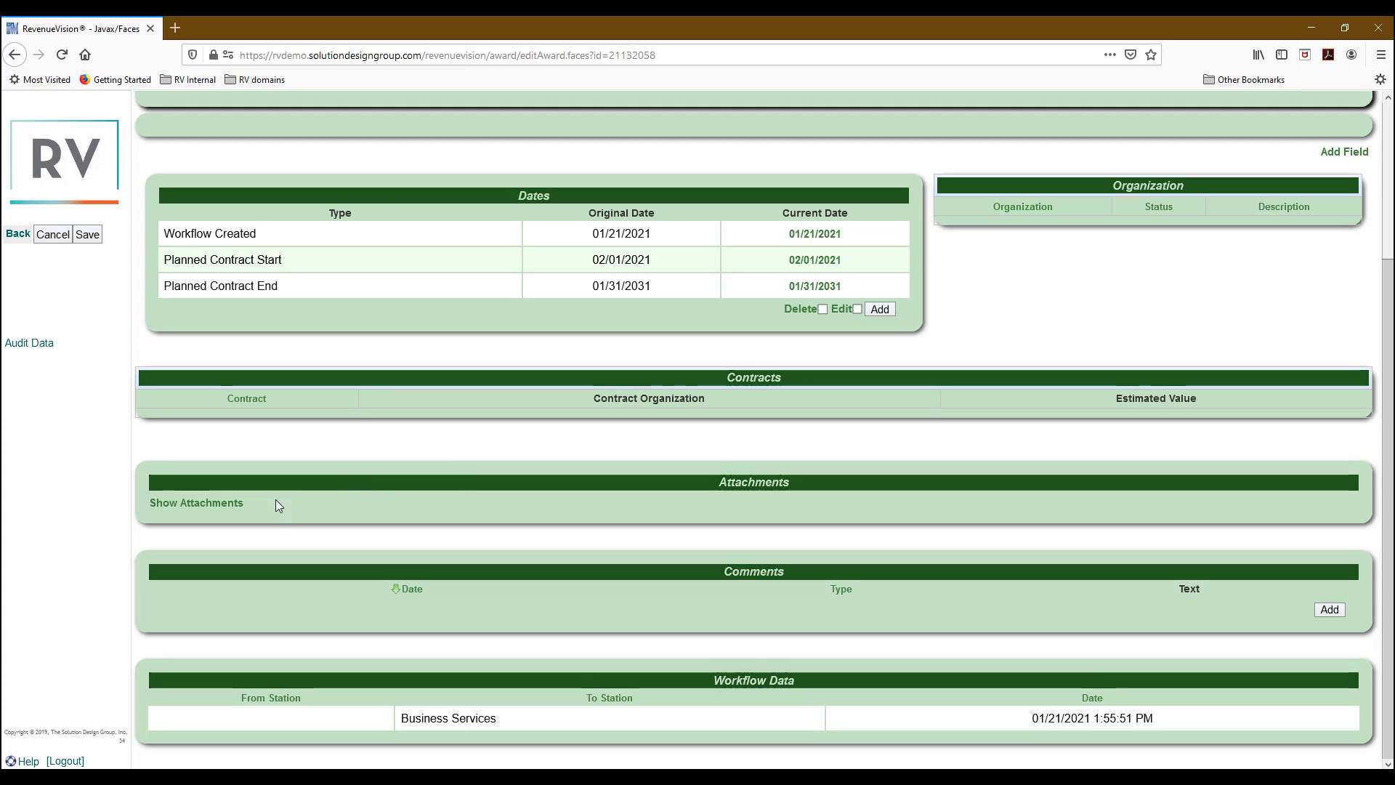
click(203, 507)
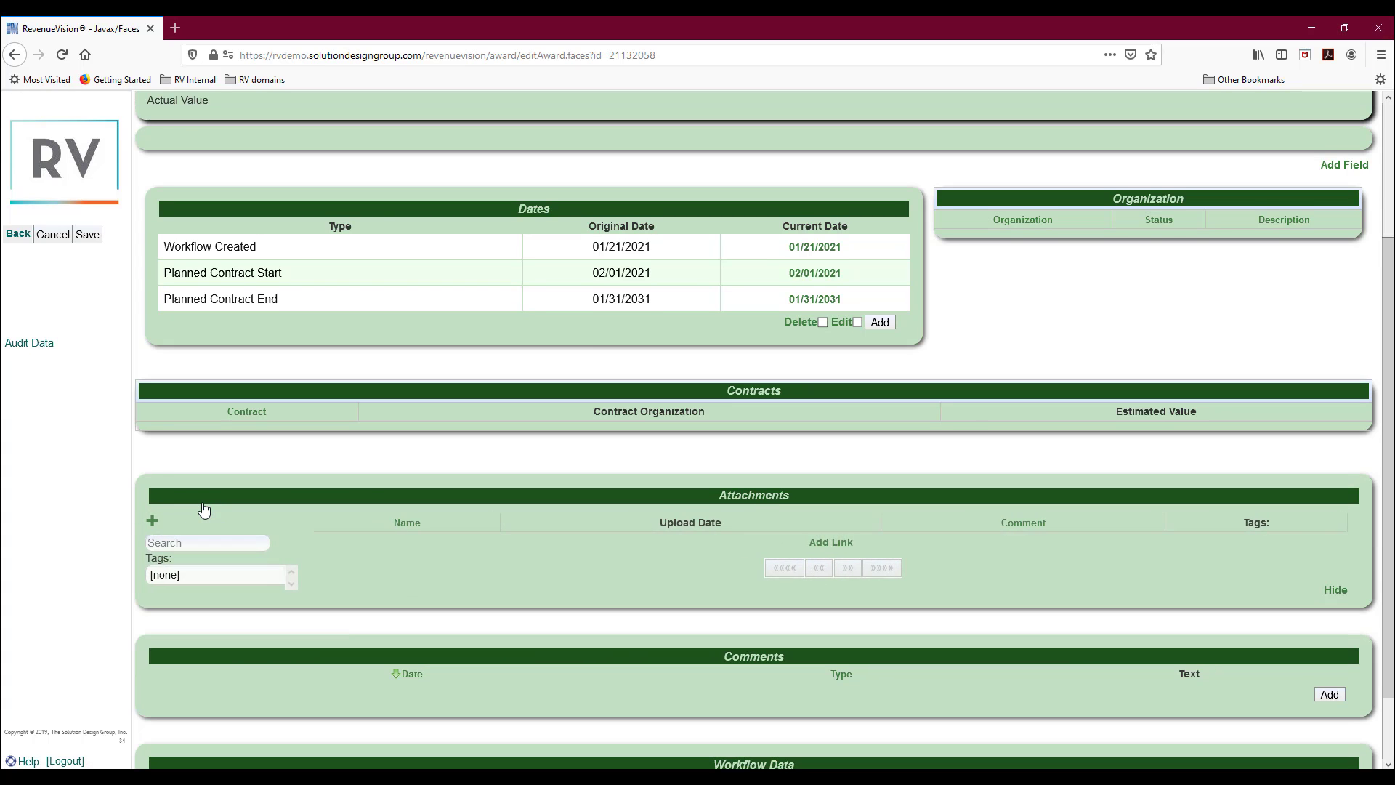
click(157, 522)
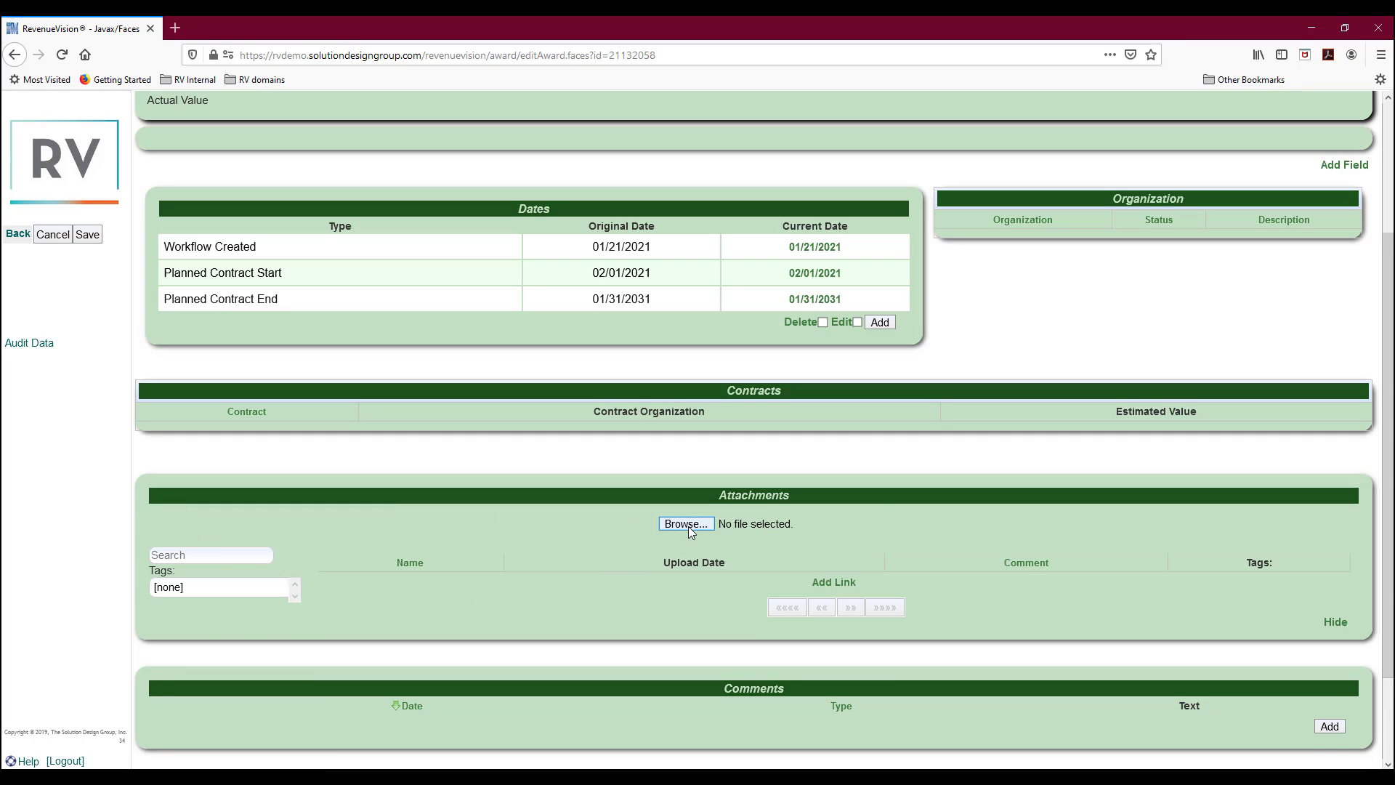
click(689, 528)
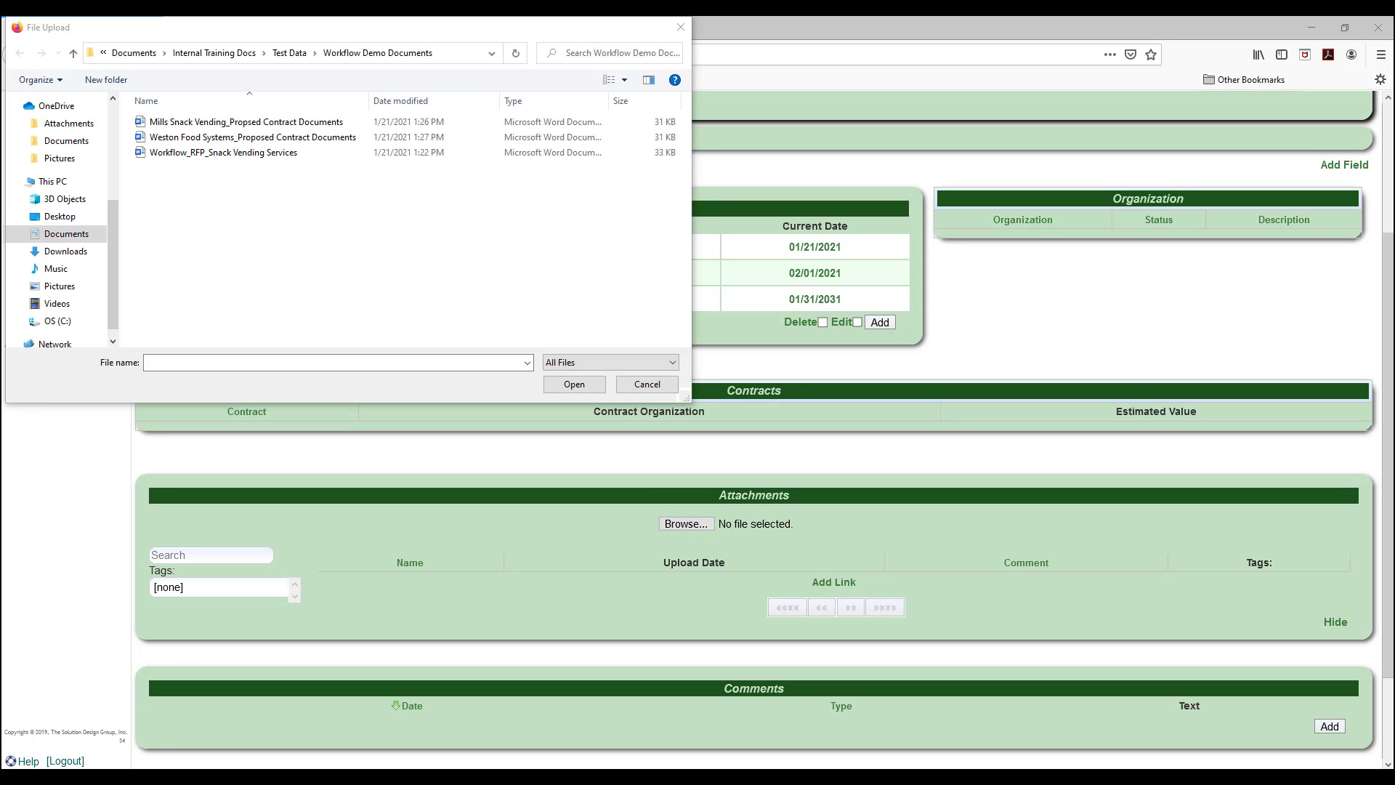
click(212, 154)
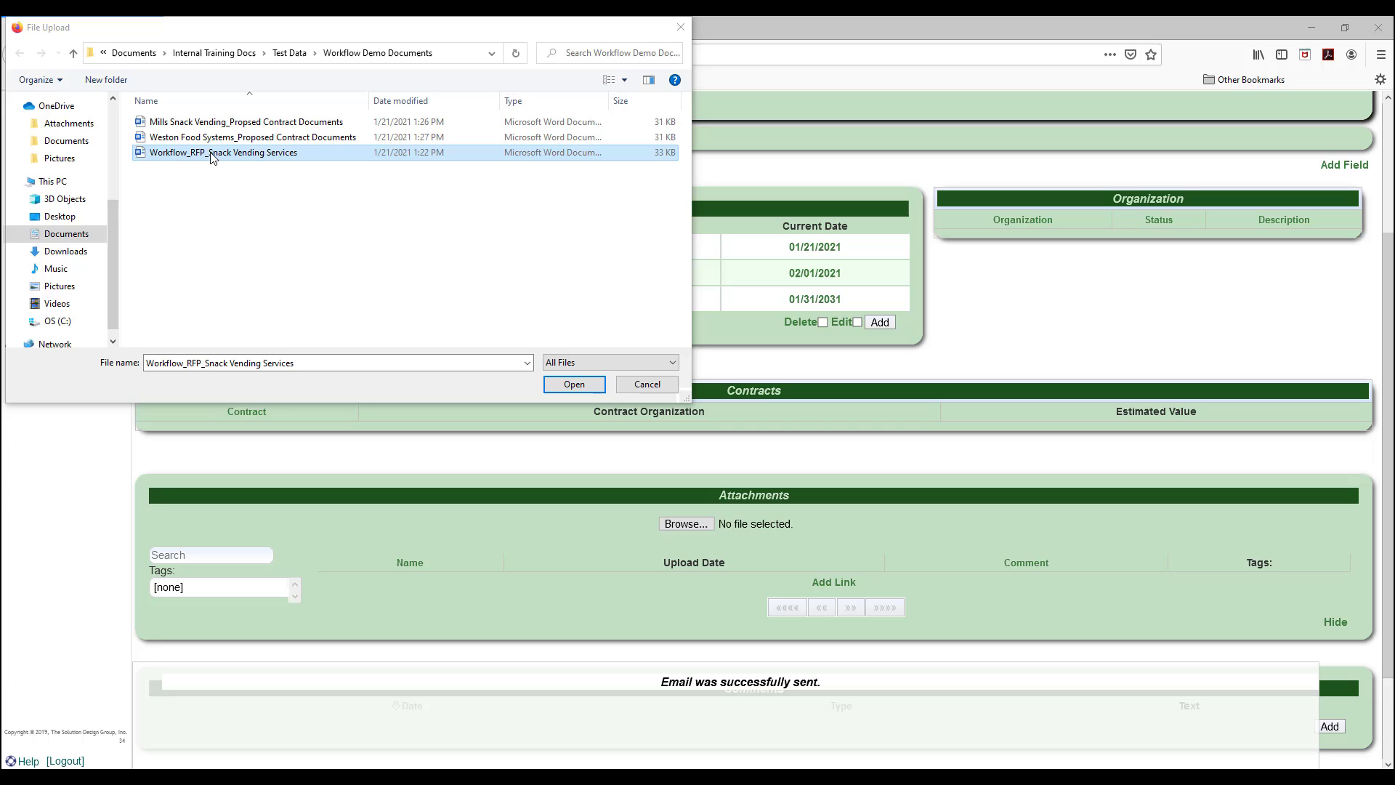
click(582, 387)
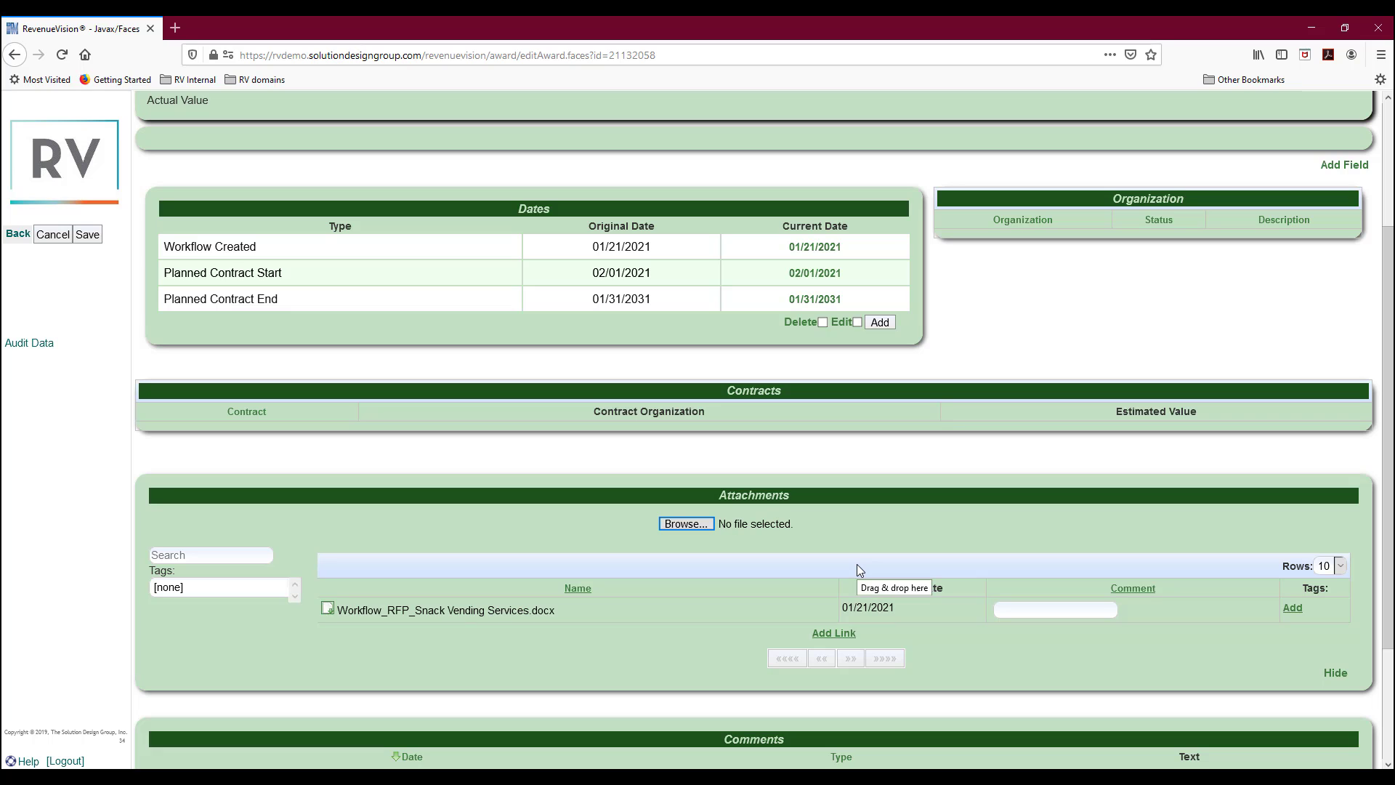
scroll(859, 566, down, 2)
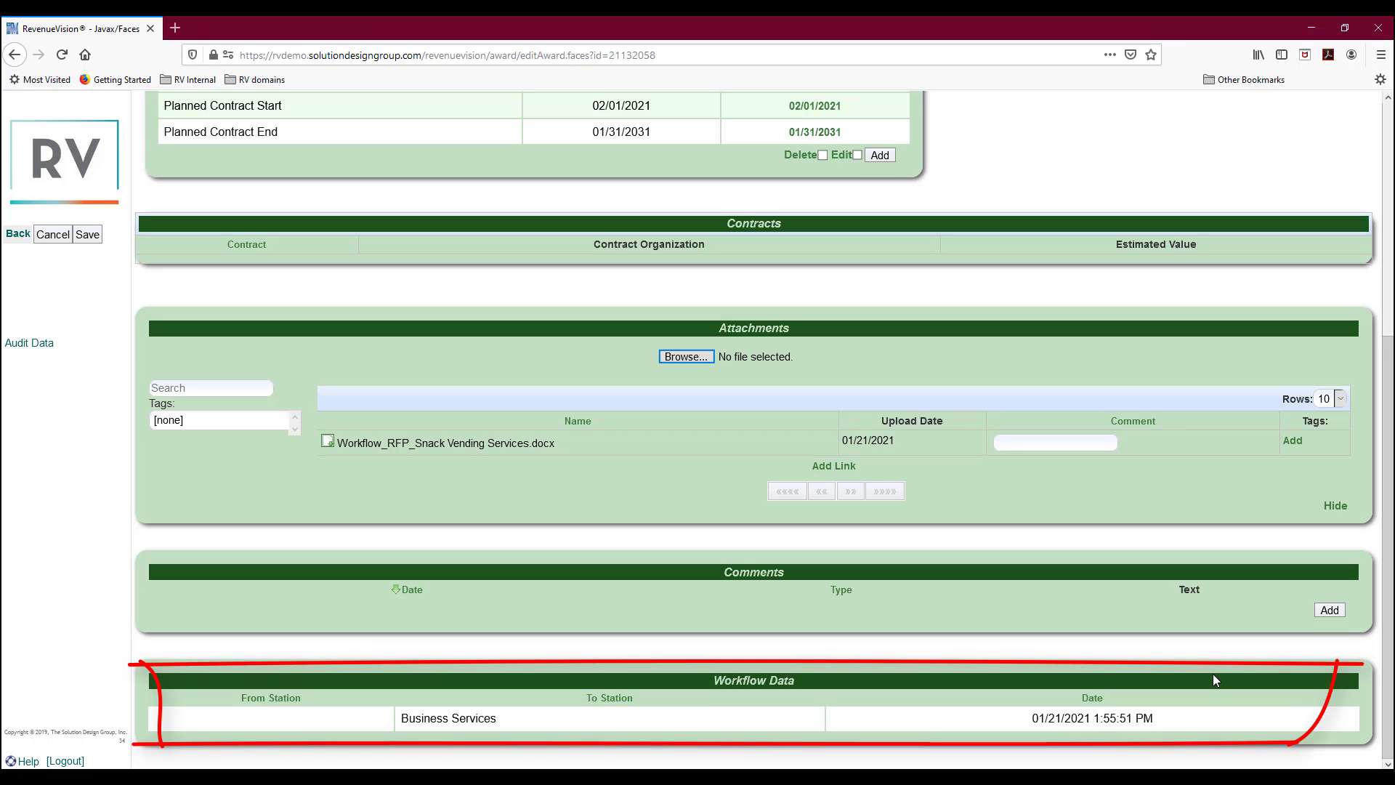
Save a Status - Submitter comment dated 01/01/2021: 'RFP has been submitted and advertised.'.
click(1336, 612)
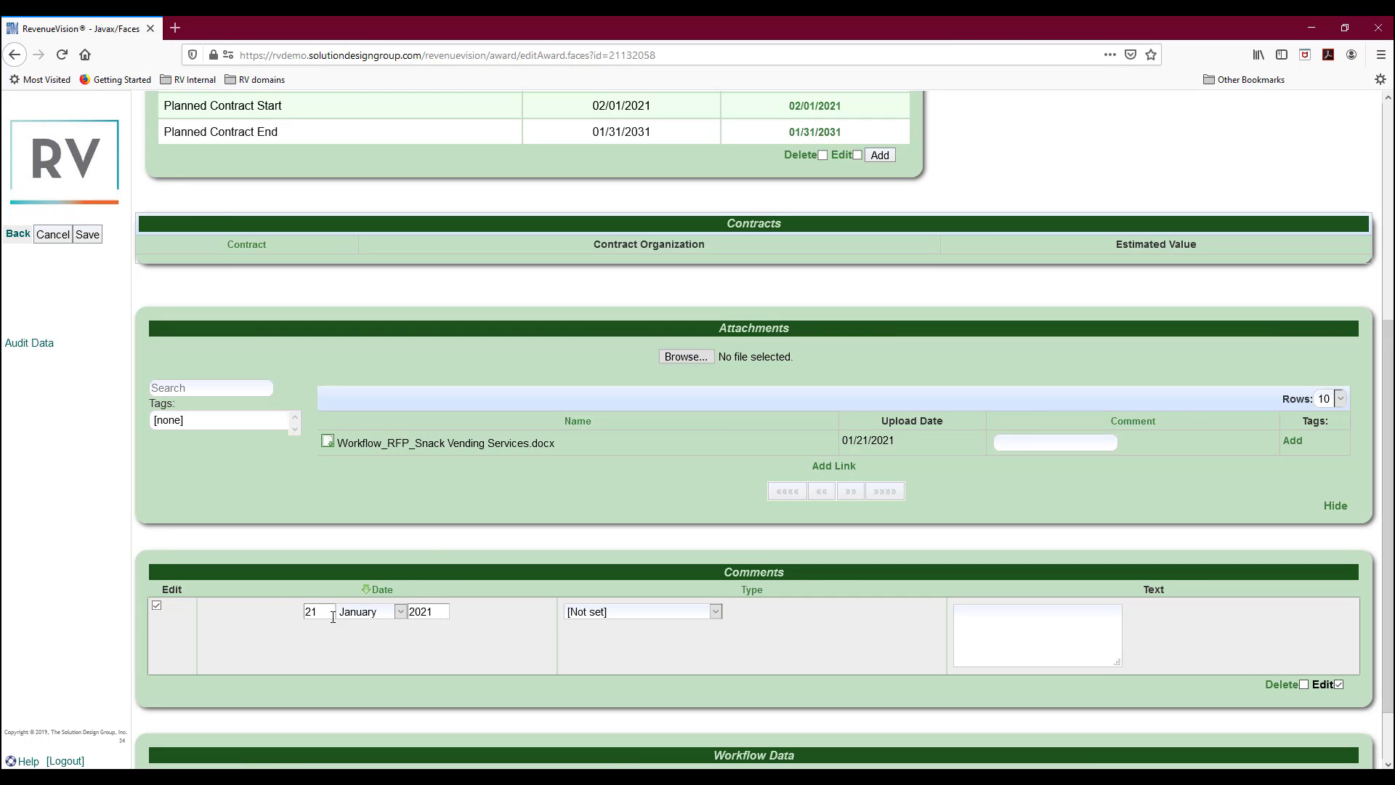
text(01)
click(644, 612)
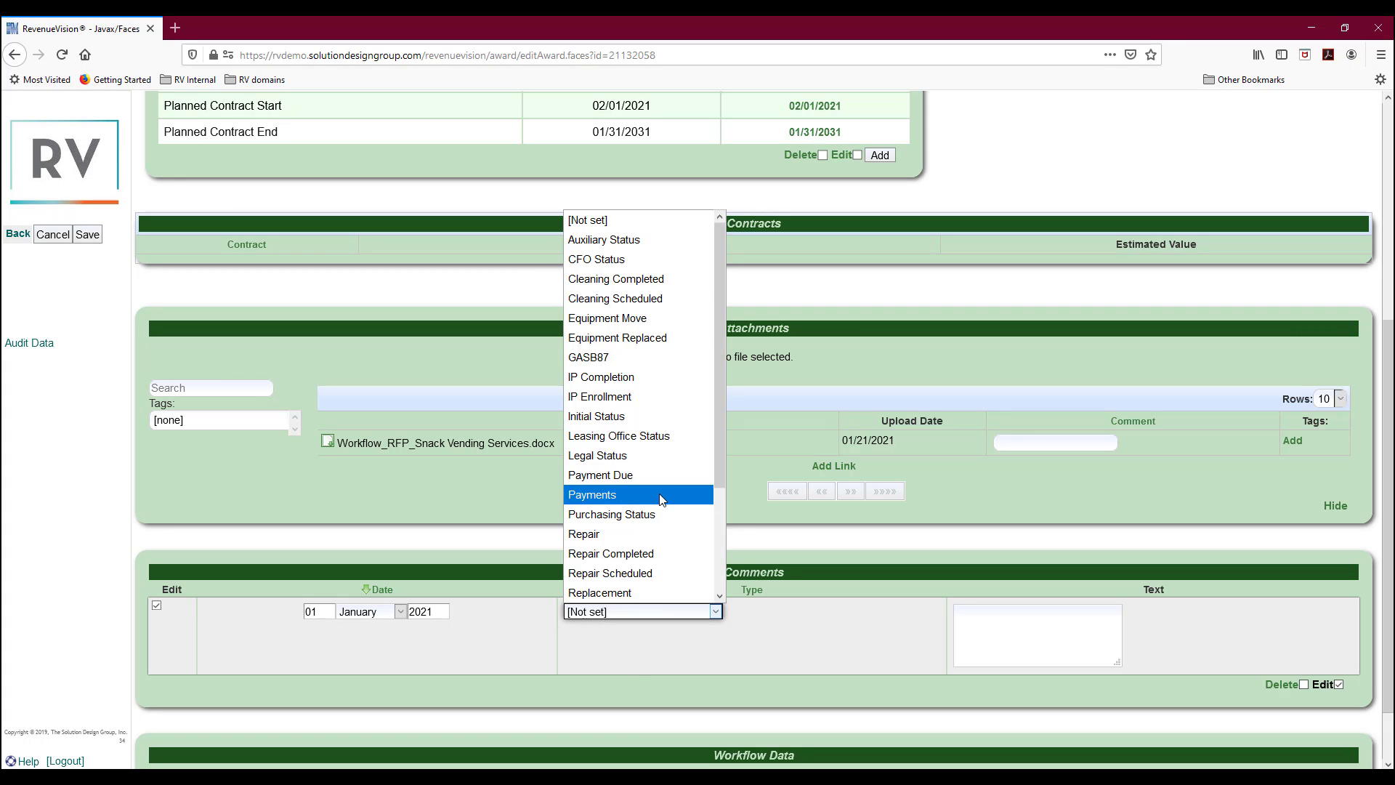
scroll(664, 494, down, 3)
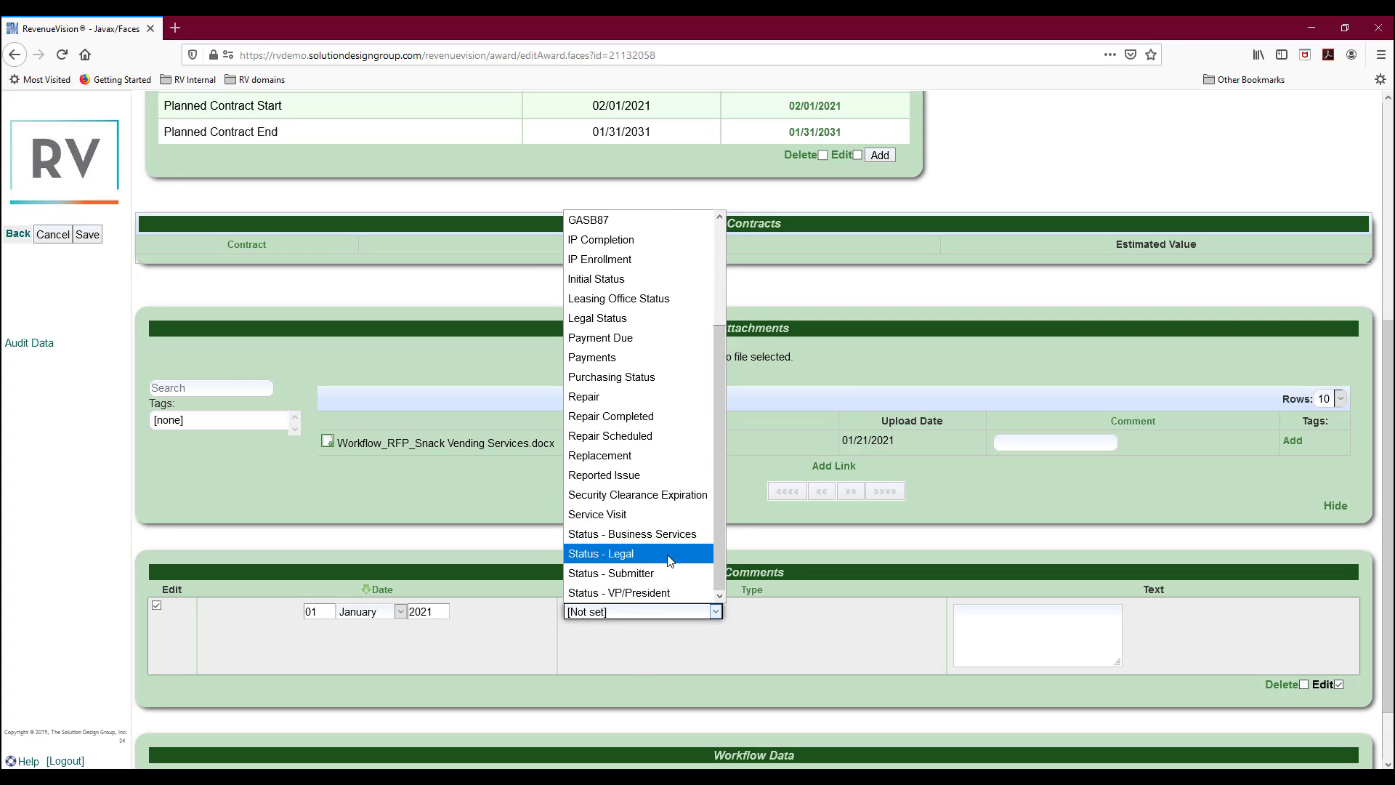
click(622, 574)
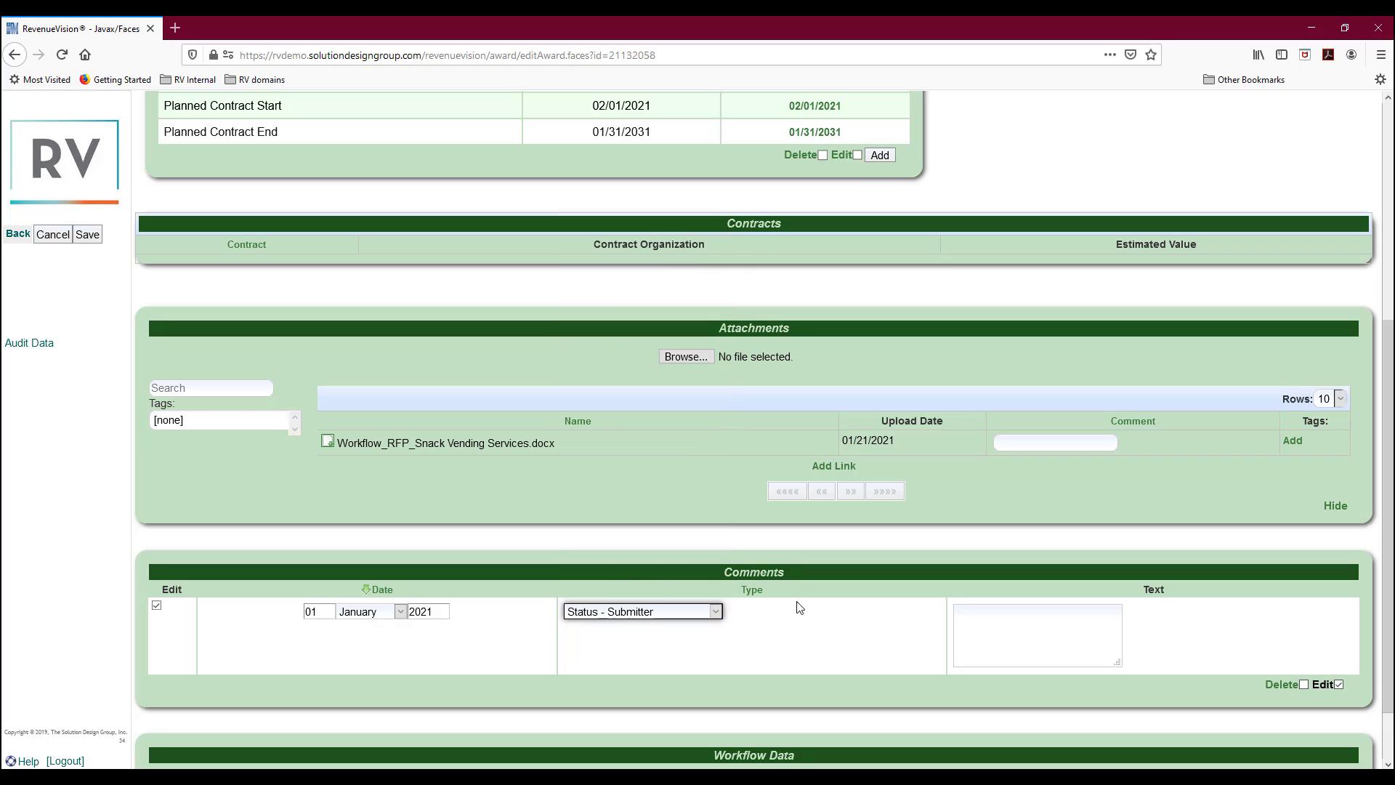
click(973, 623)
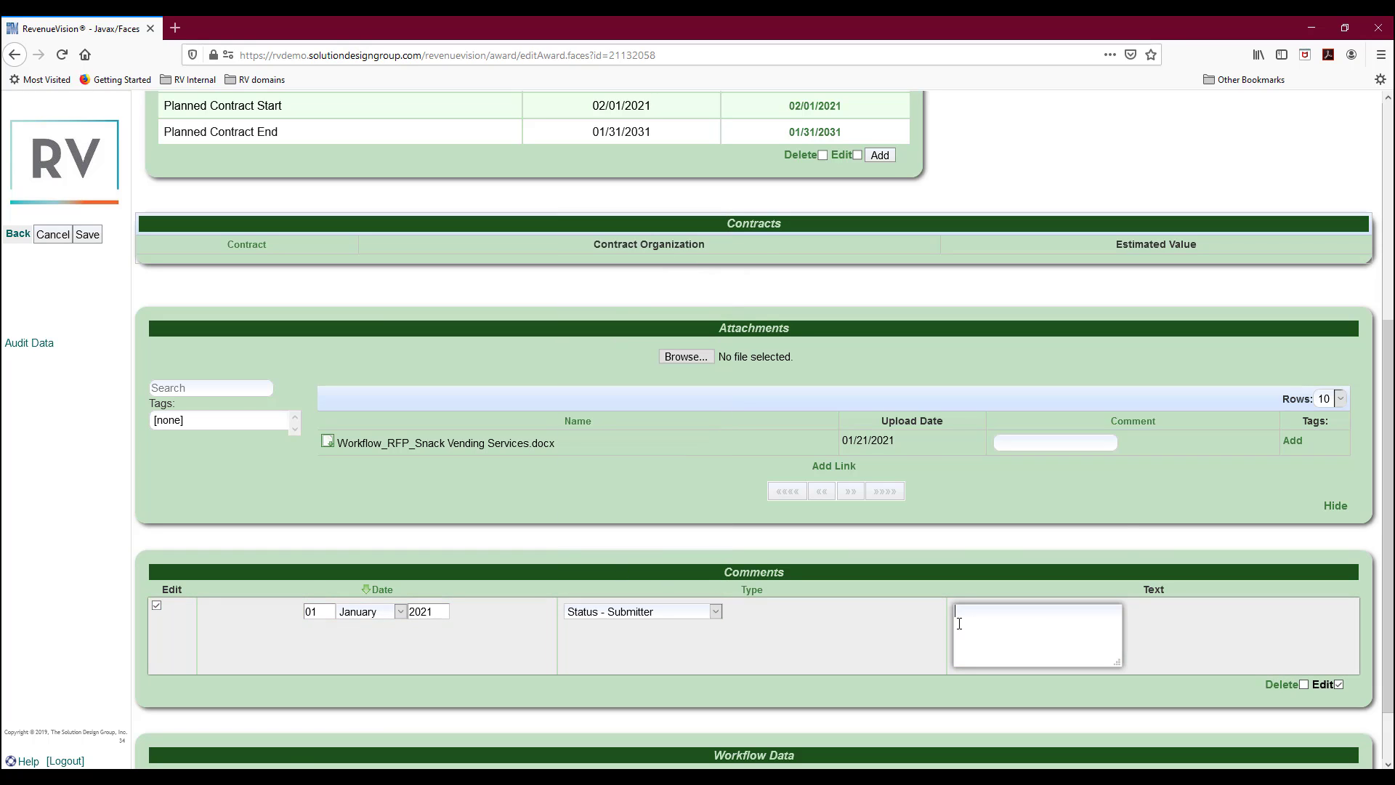
text(RFP has been submitte)
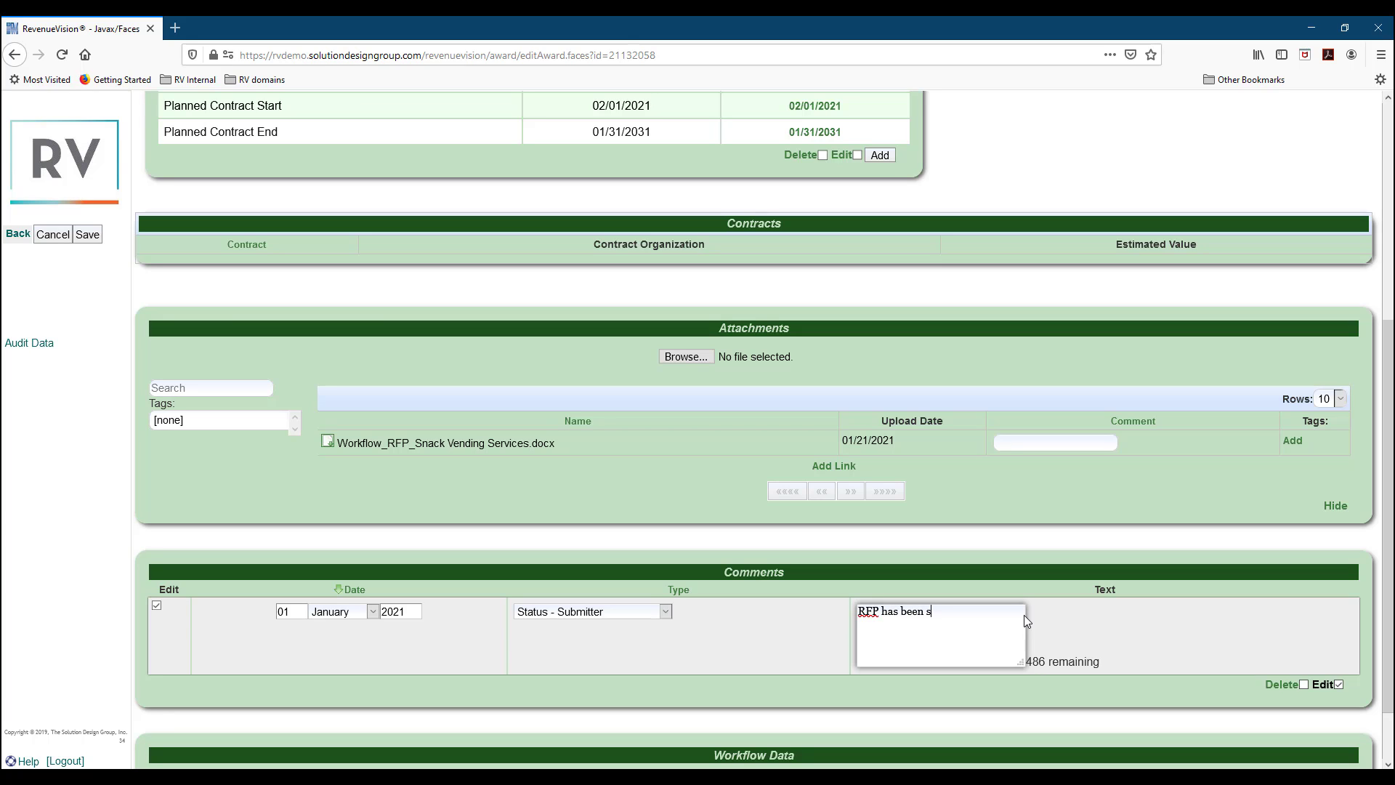
text(d and adverti)
text(sed.)
click(87, 235)
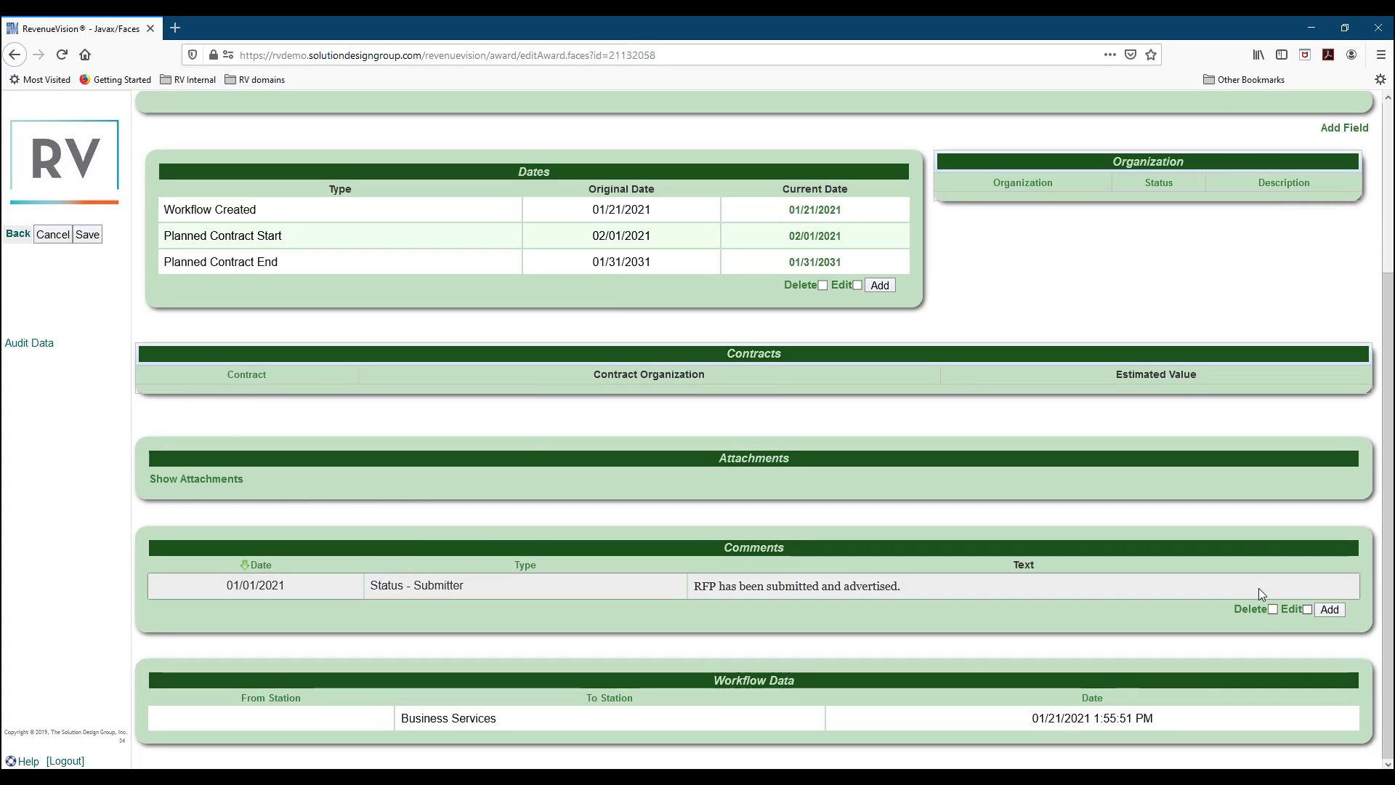
Log out of the current account to return to the login page.
scroll(1258, 587, up, 3)
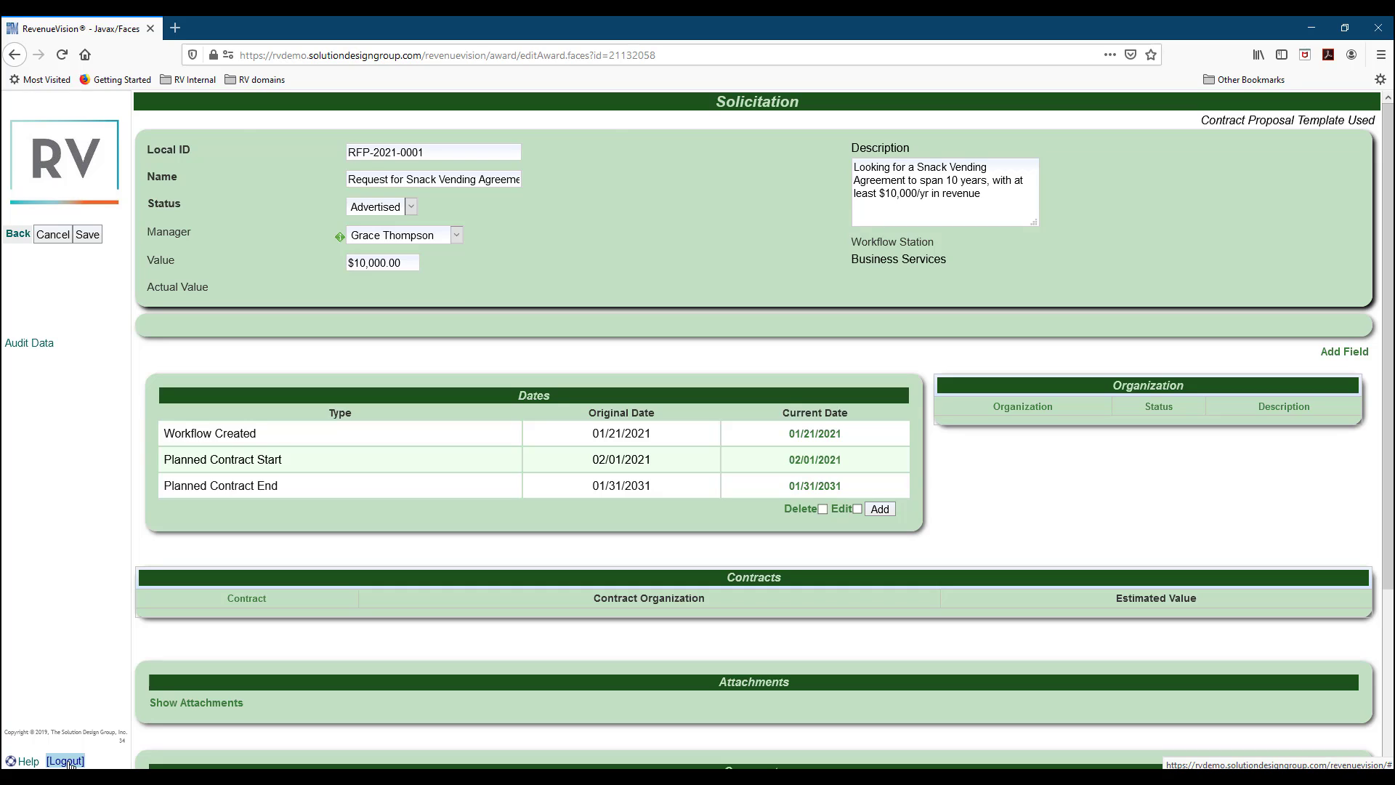
click(66, 760)
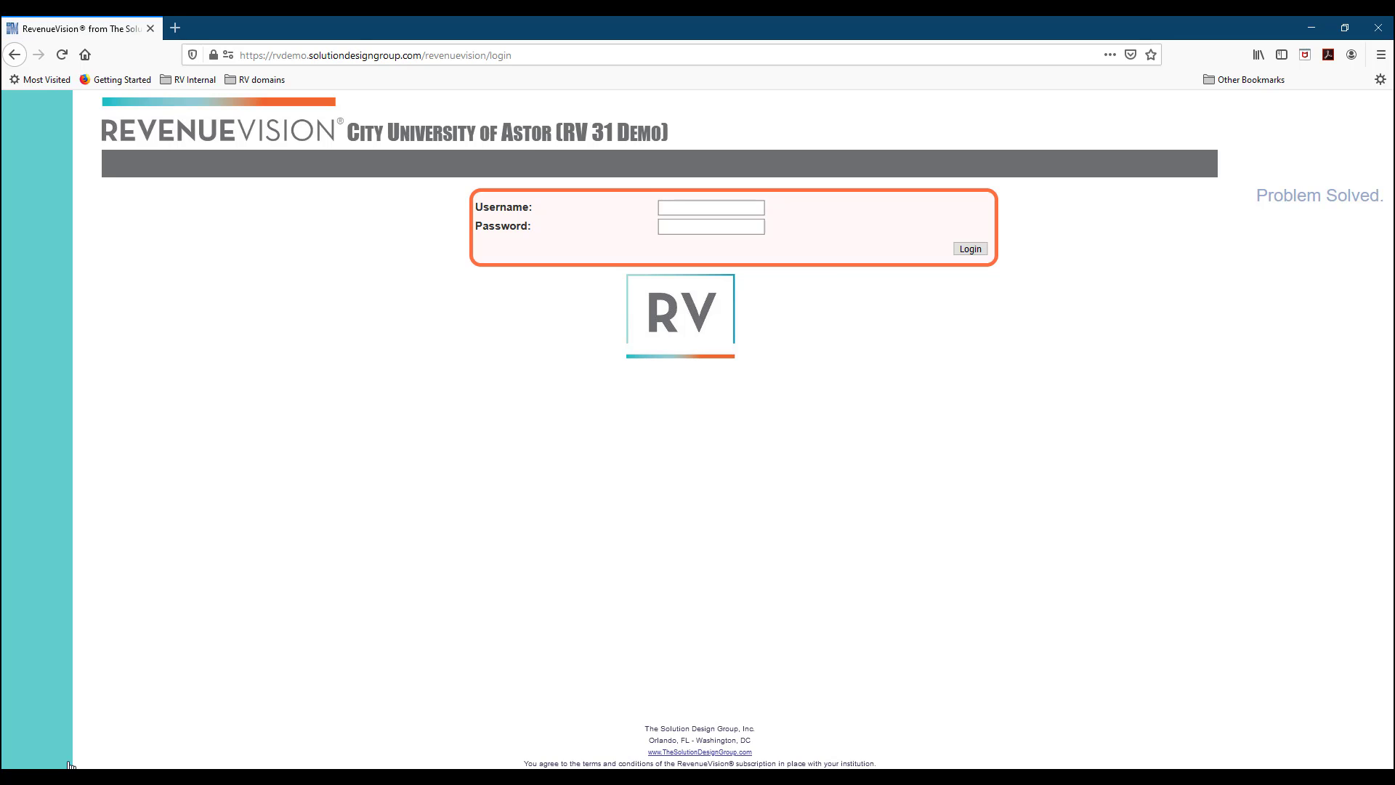
click(666, 208)
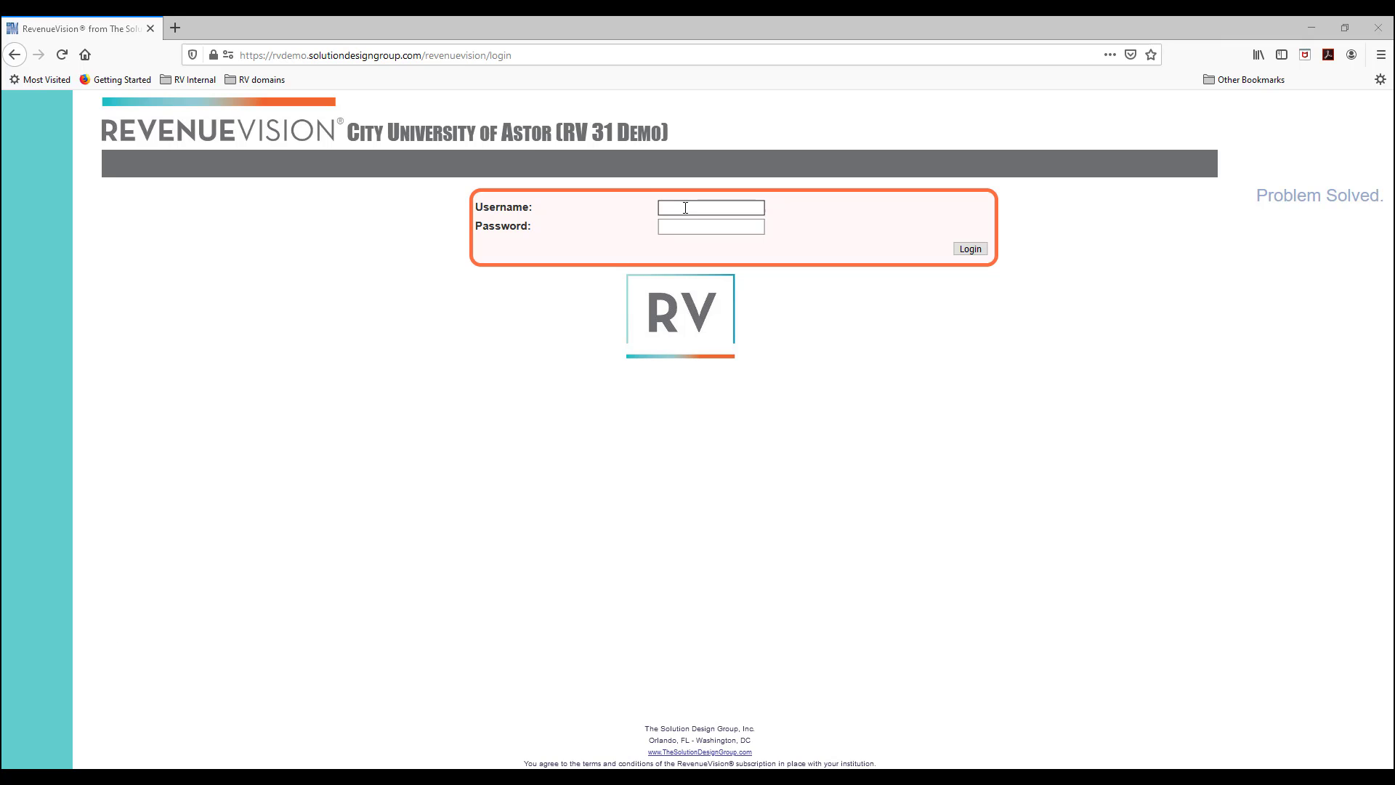
Sign in as the Business Services workflow user and open Solicitations, selecting RFP-2021-0001.
text(WF-)
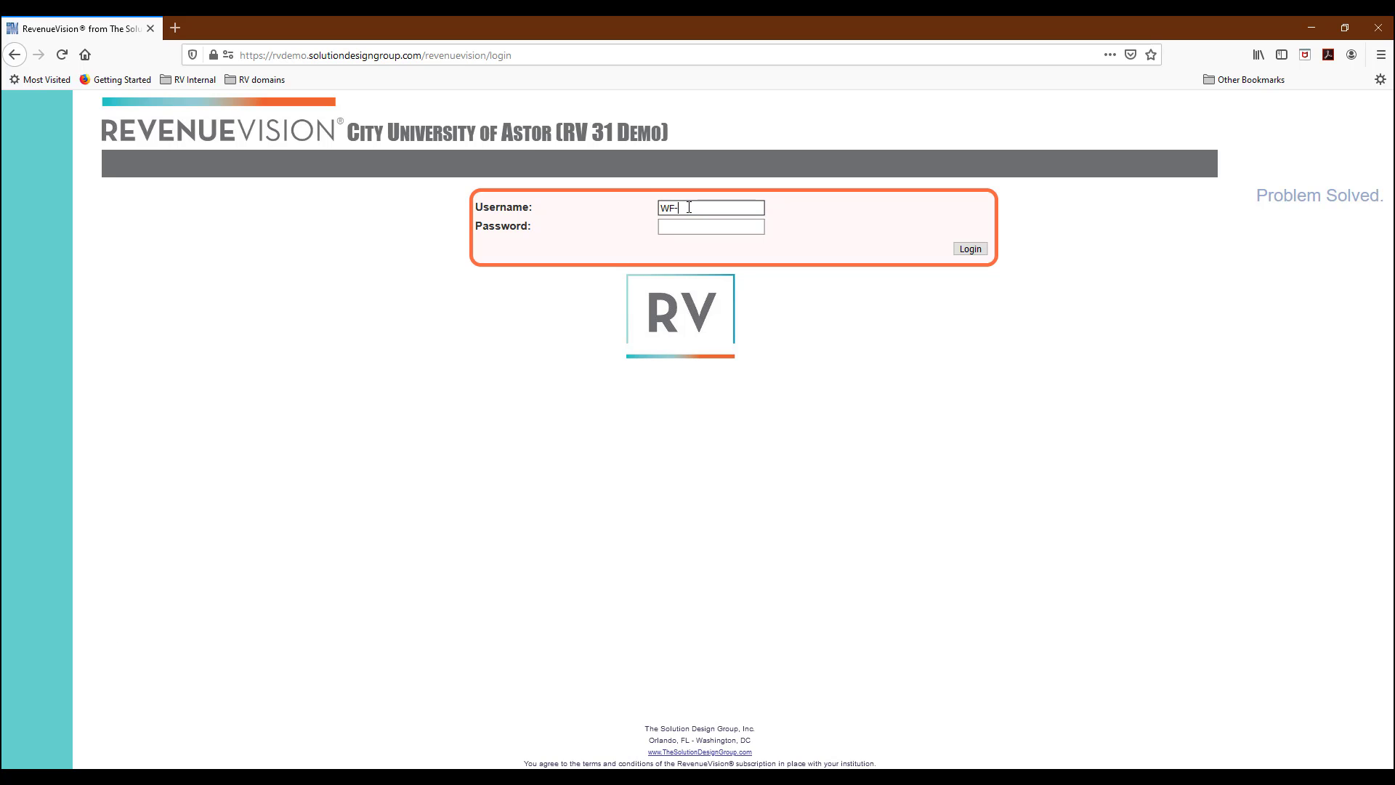
text(BusinessServices)
key(Tab)
text(********)
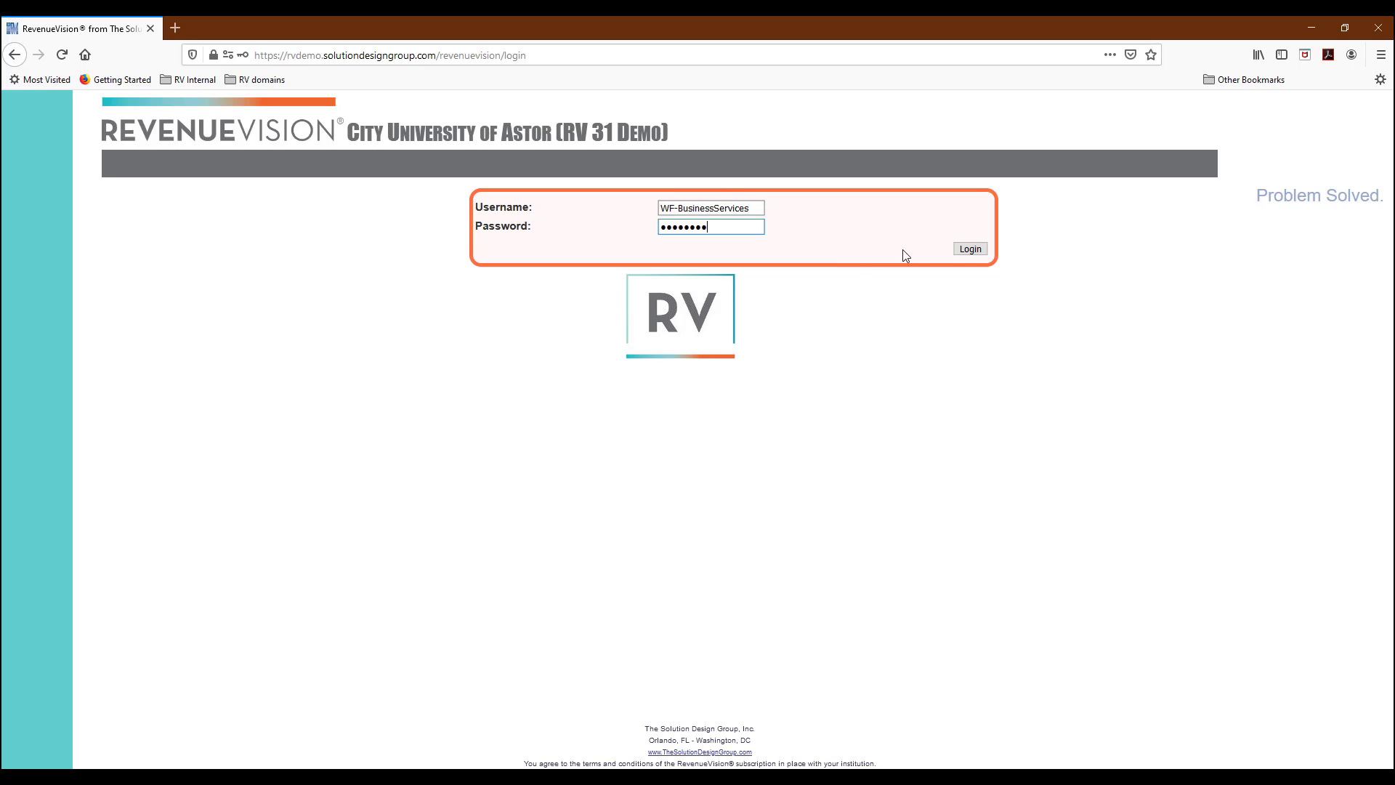
click(974, 252)
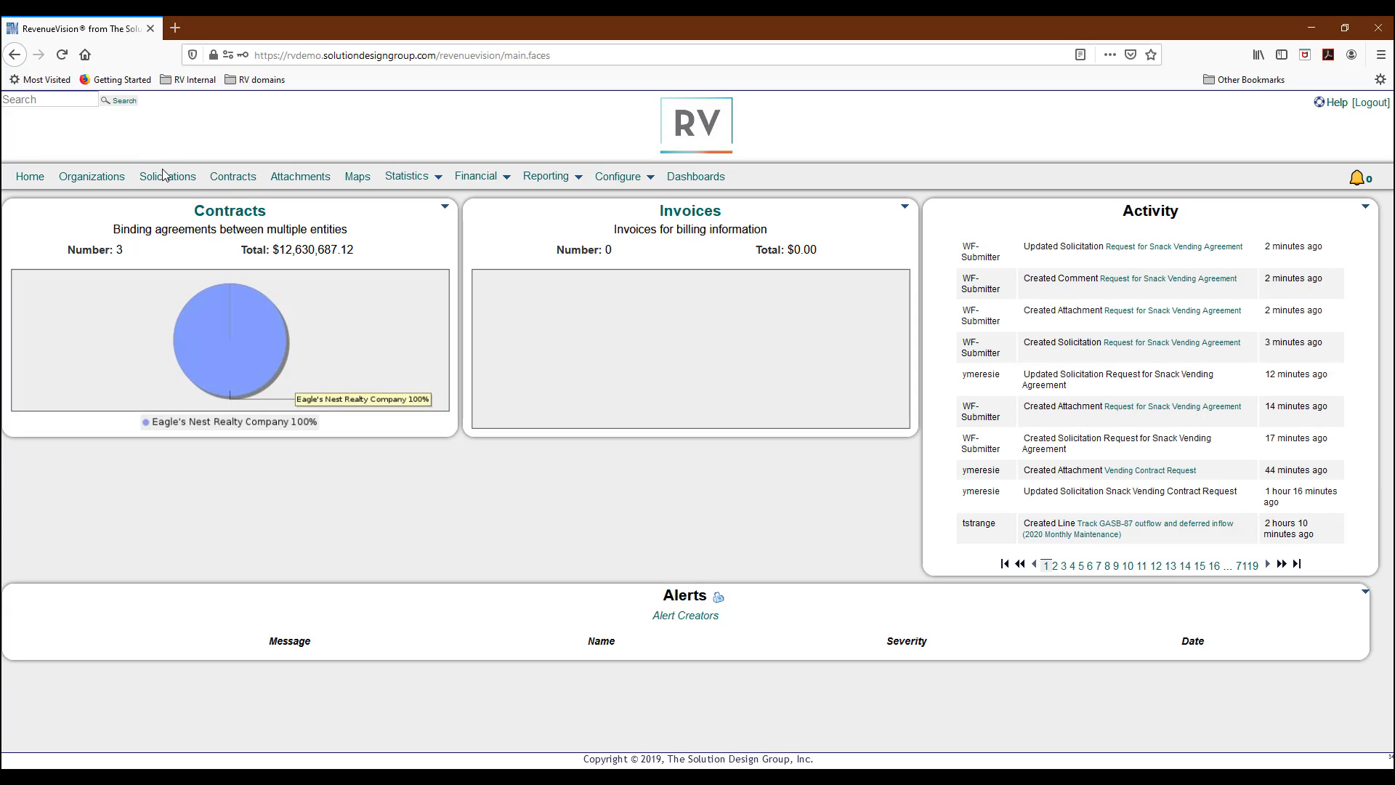
click(164, 182)
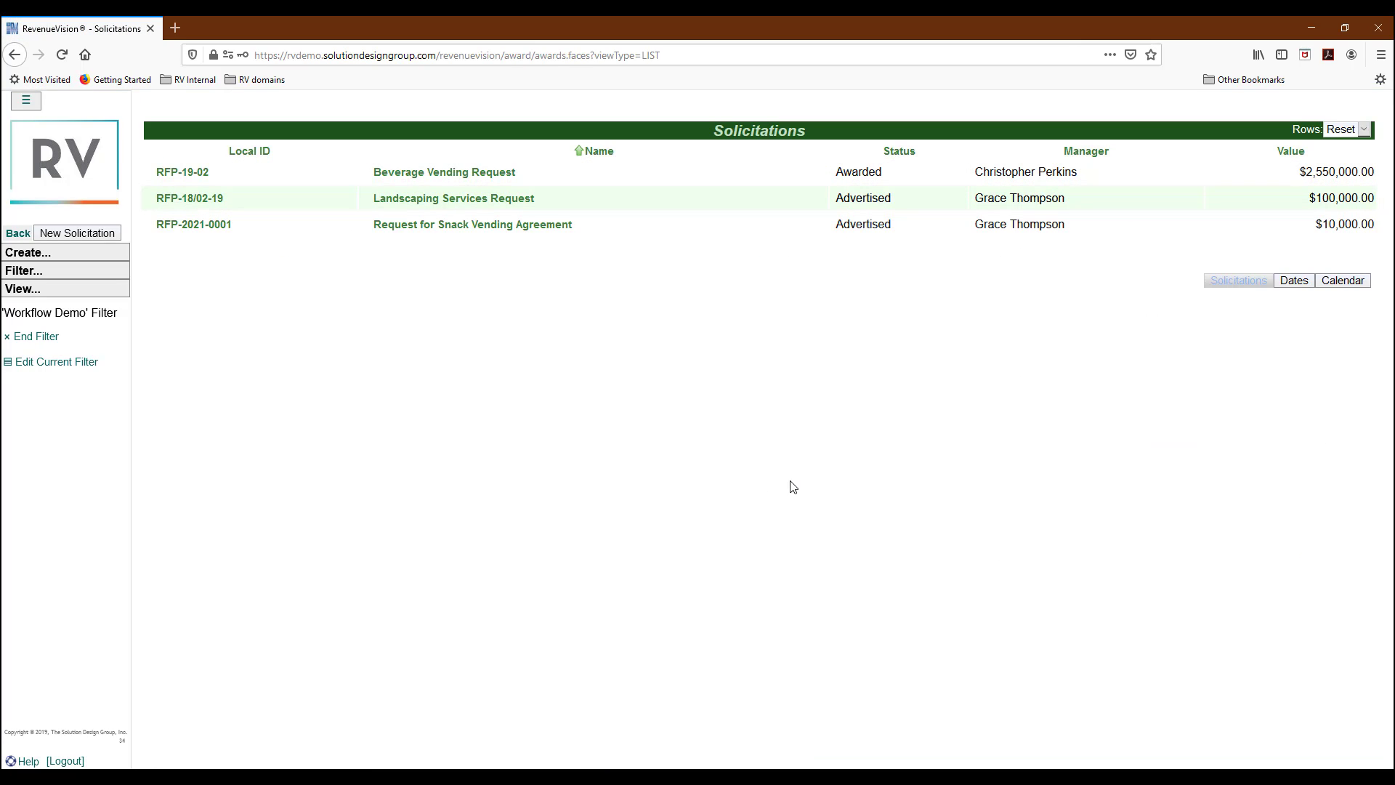
click(203, 229)
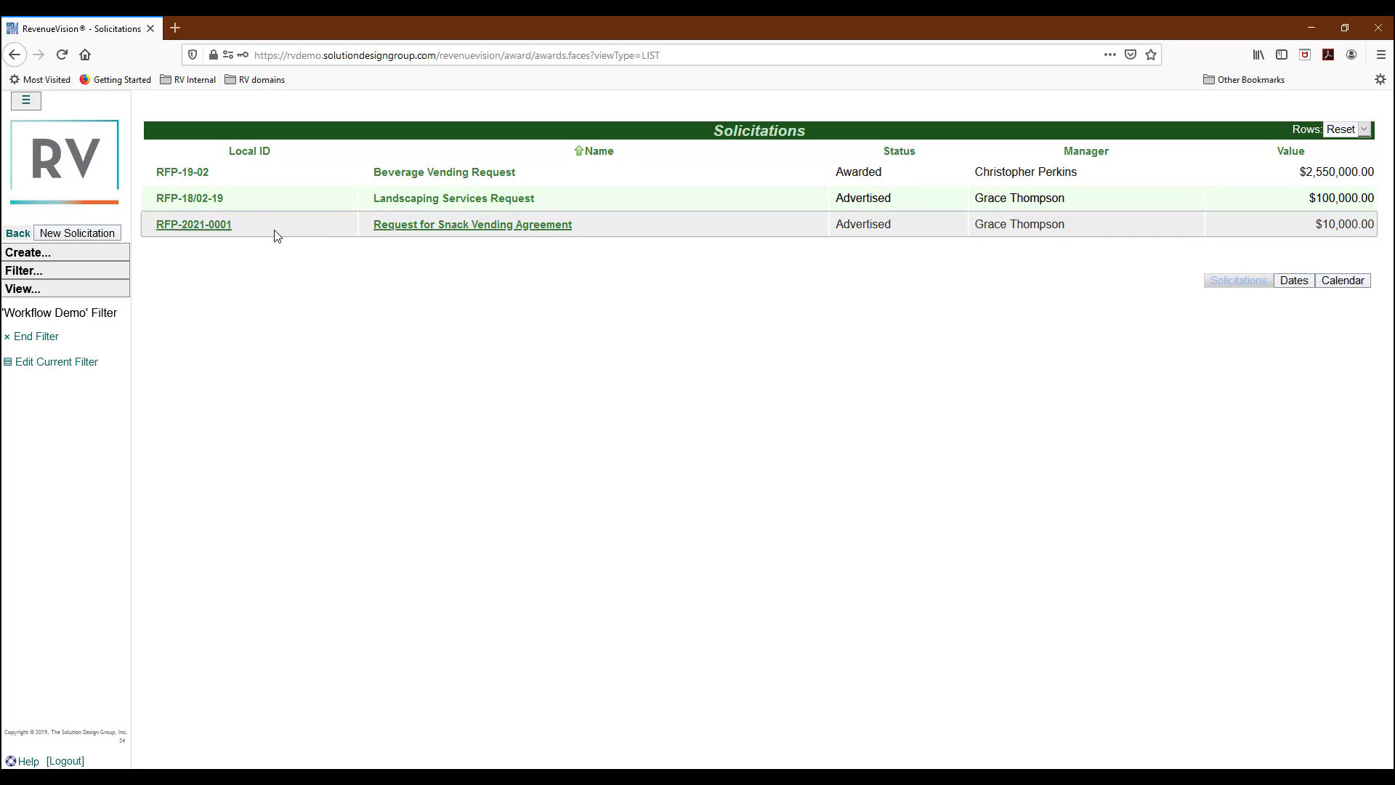
Open the Snack Vending solicitation and add a Bid Opening date of 01/01/2021.
click(414, 227)
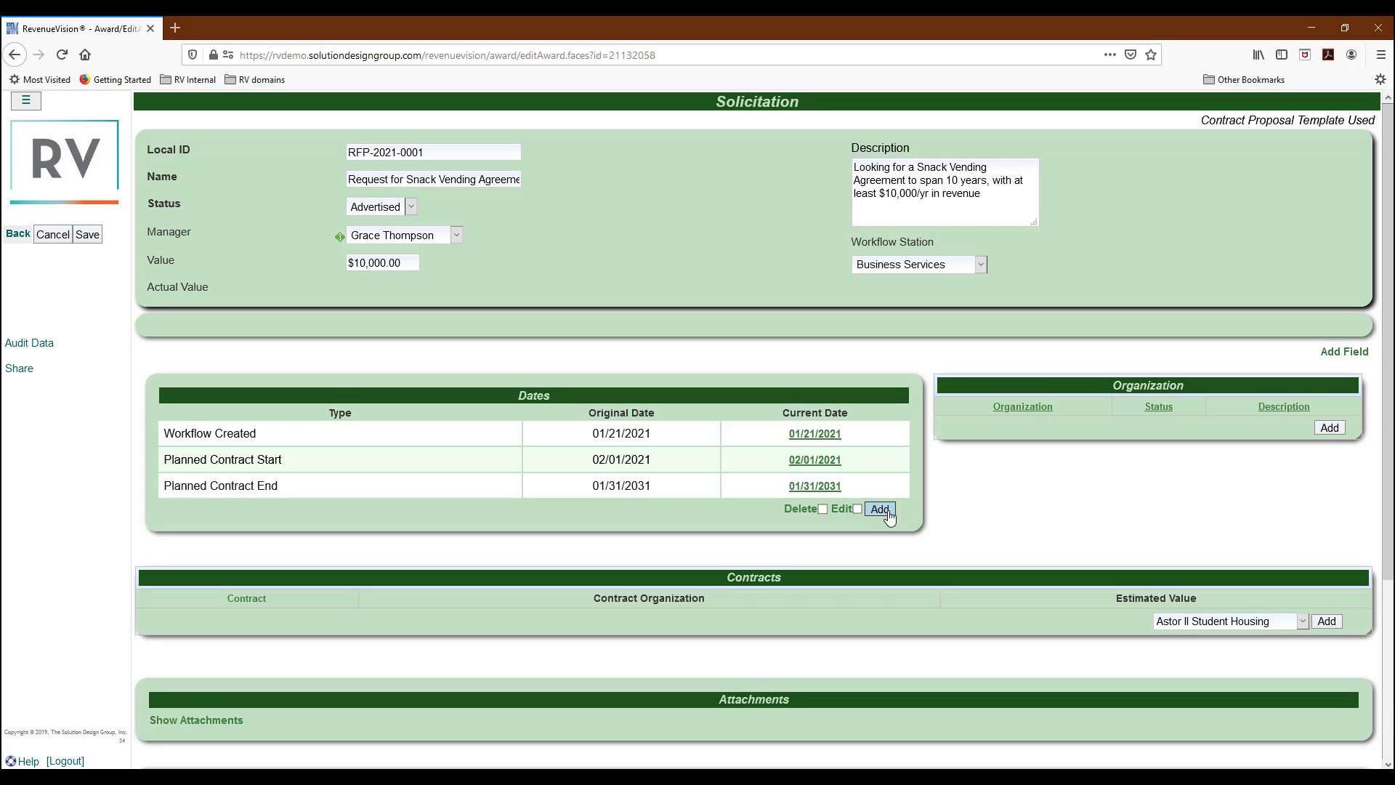
click(880, 509)
click(312, 514)
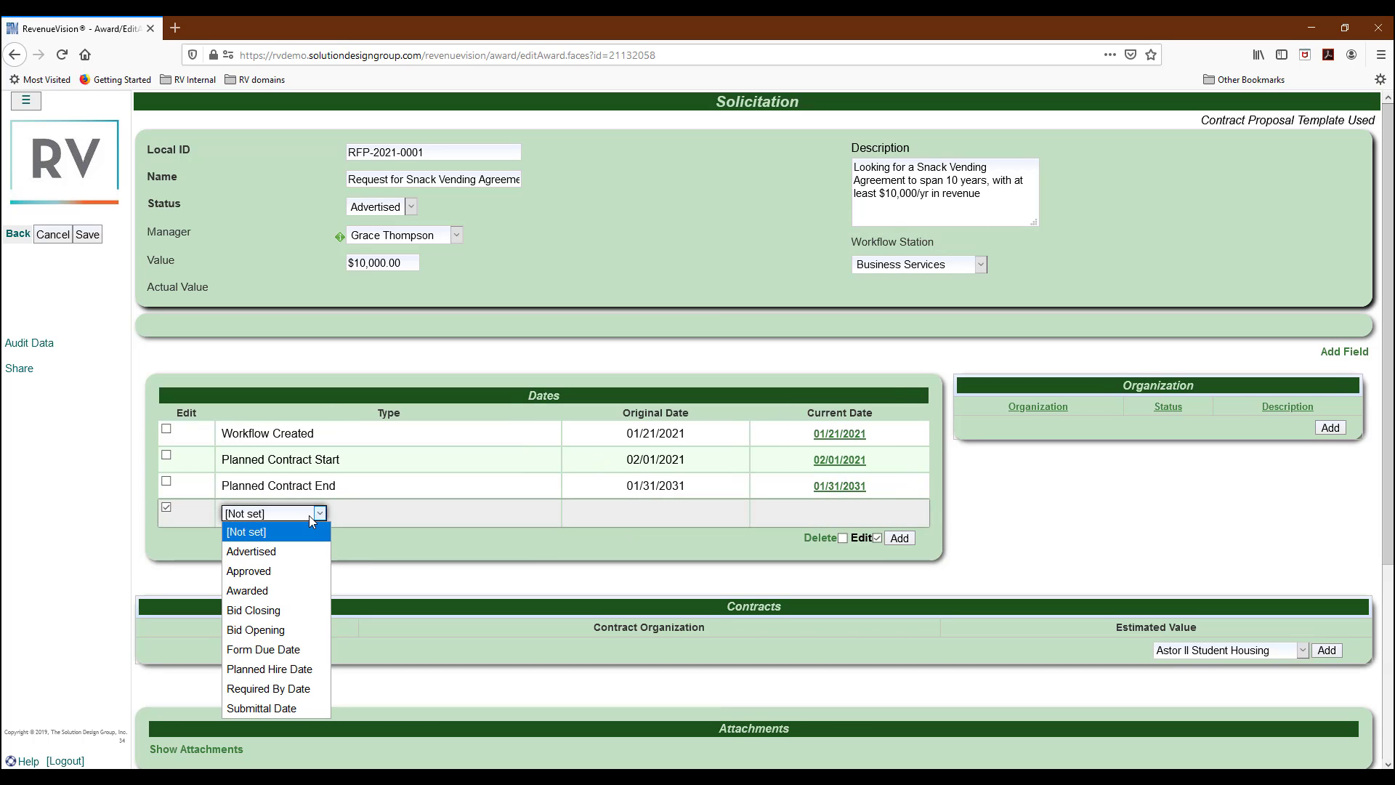
click(293, 629)
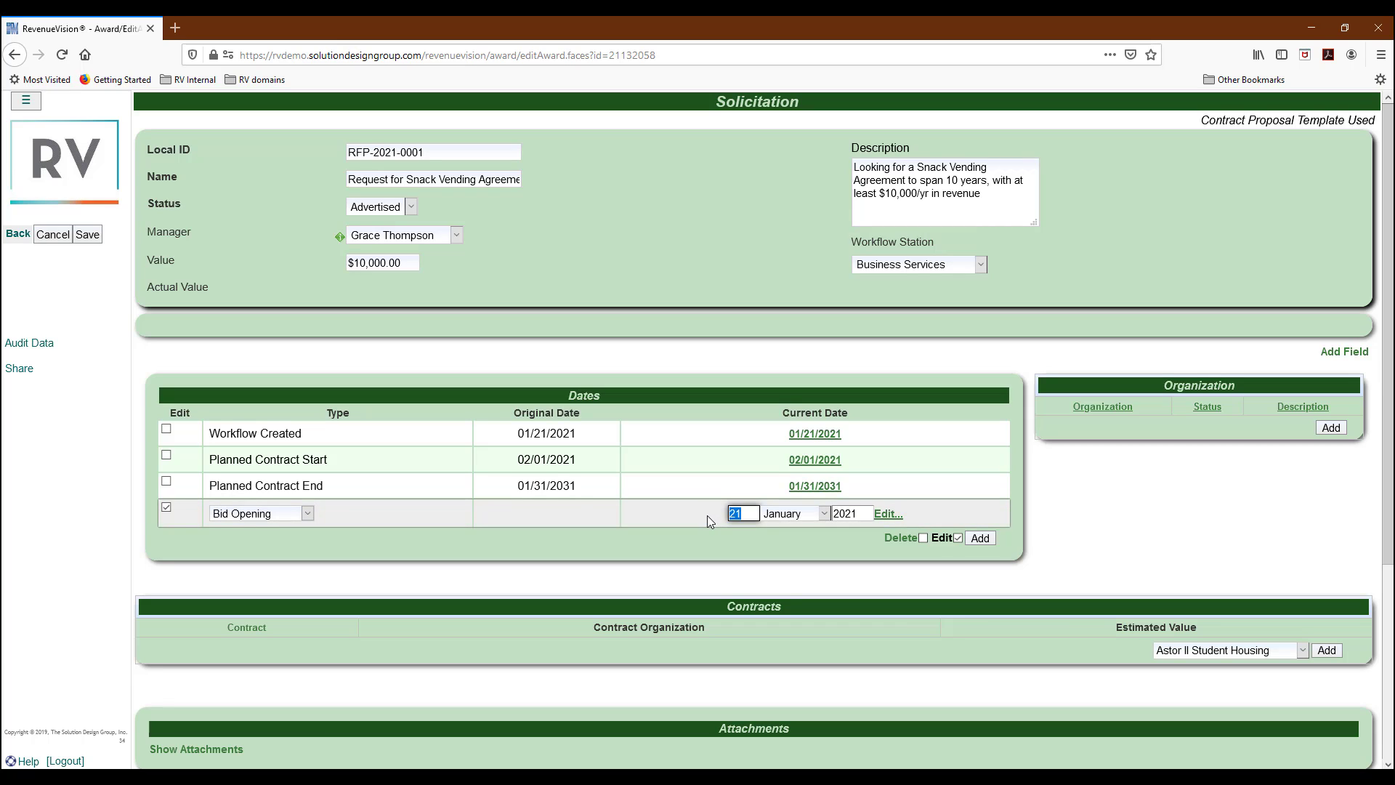
text(01)
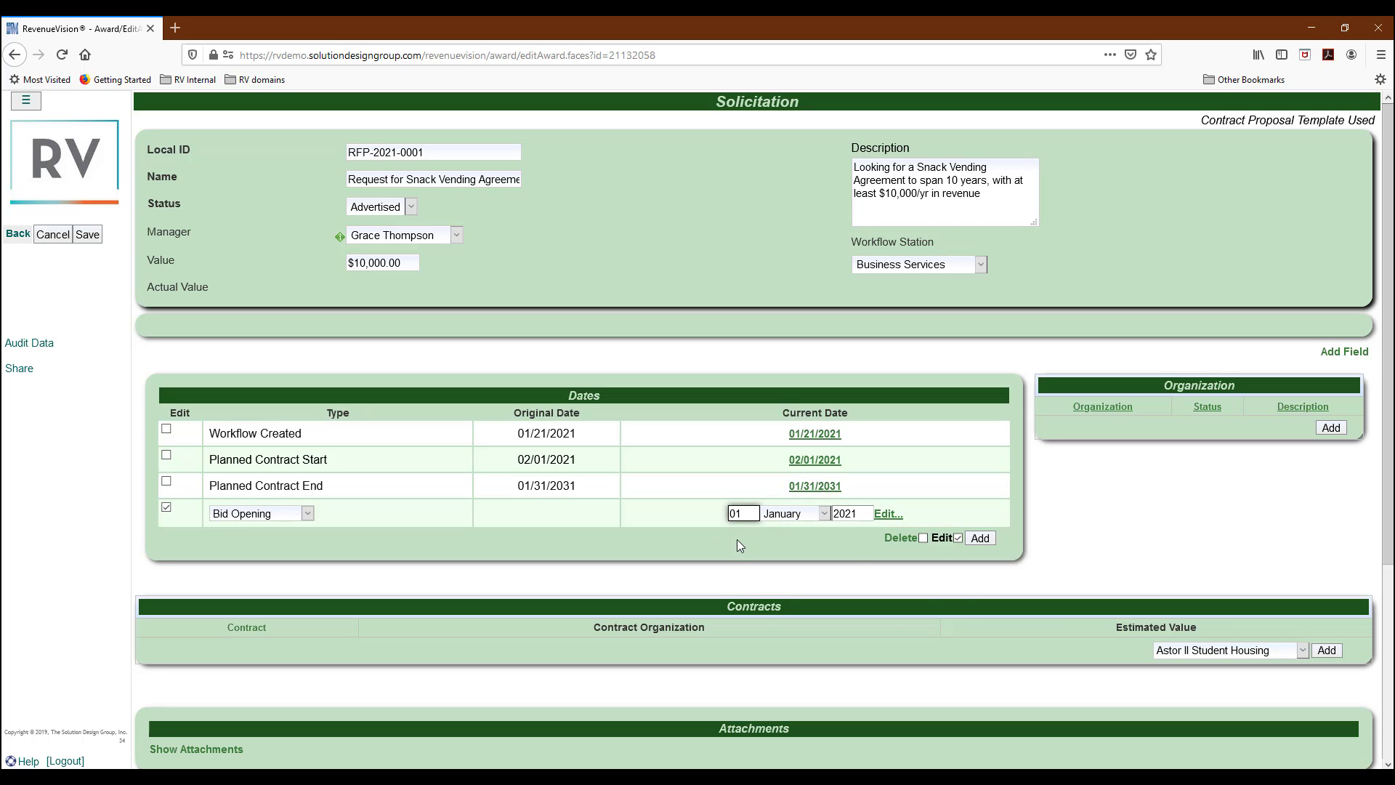
Add a Bid Closing date of 01/18/2021 and save the dates.
click(980, 538)
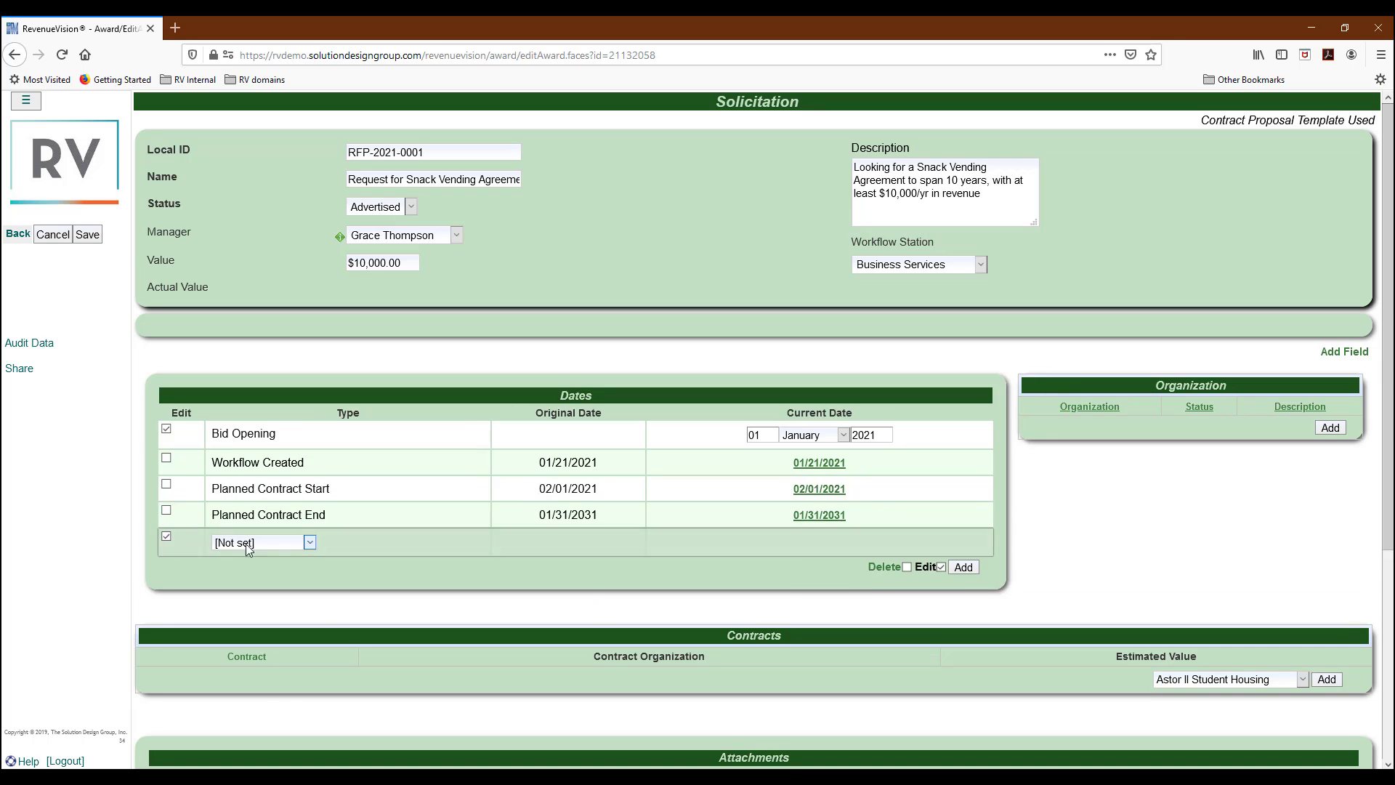
click(263, 545)
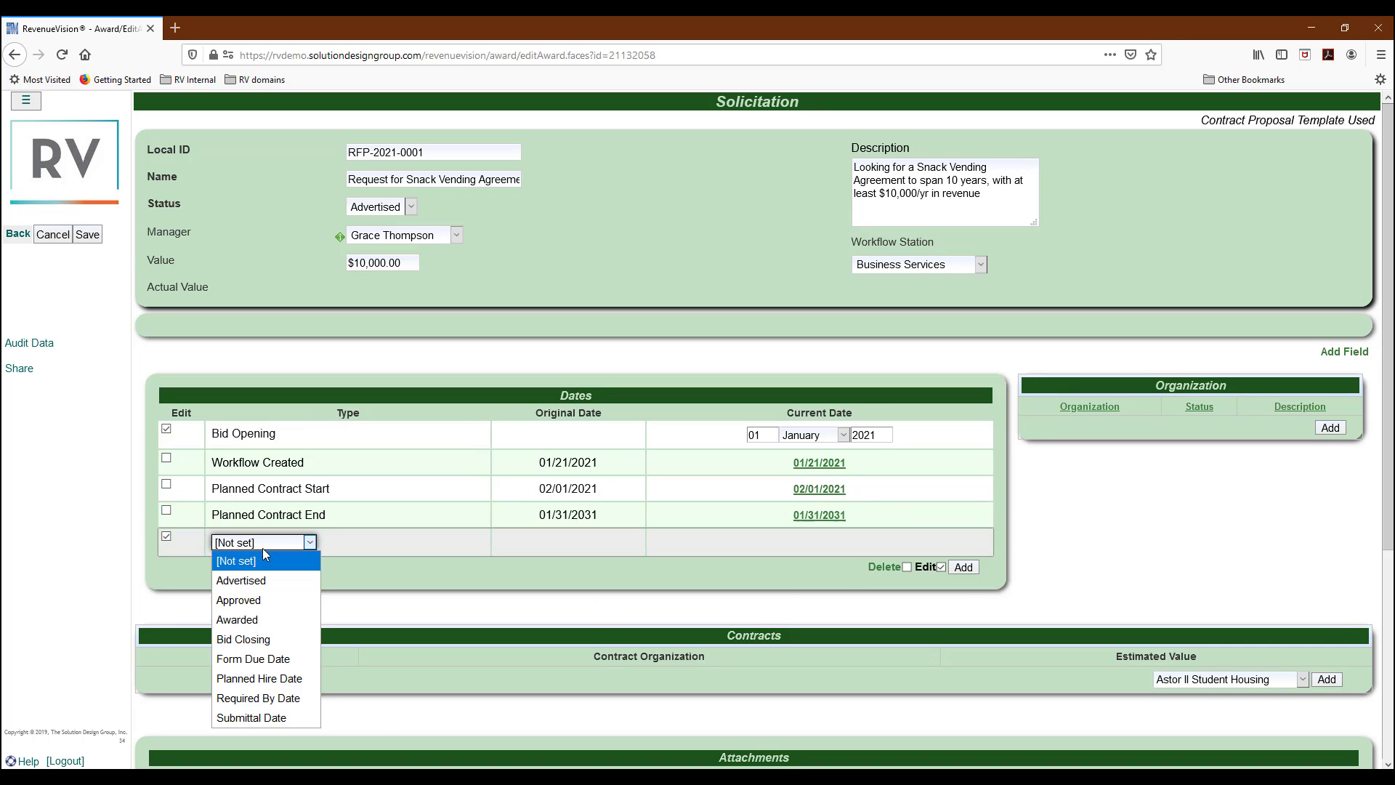
click(255, 640)
key(Tab)
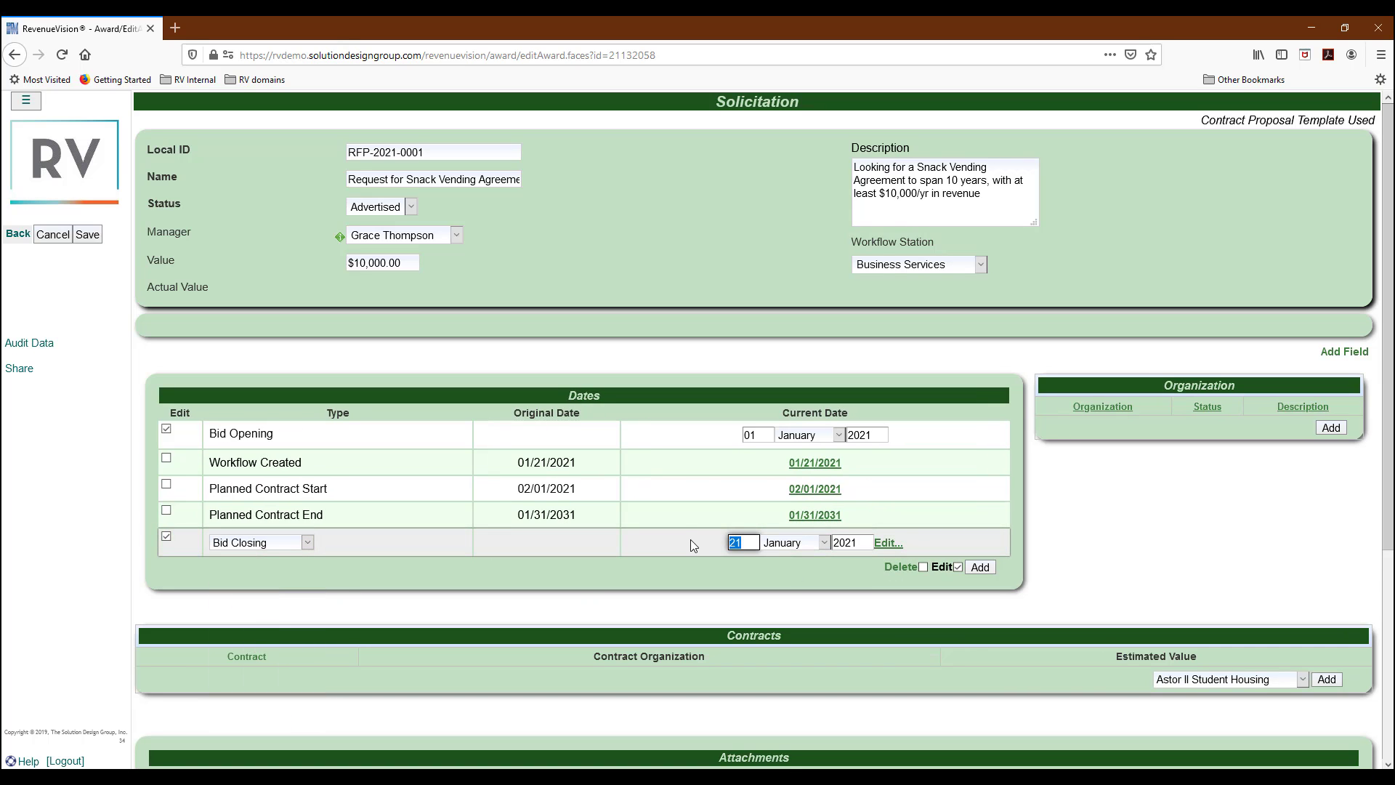
text(1)
click(745, 570)
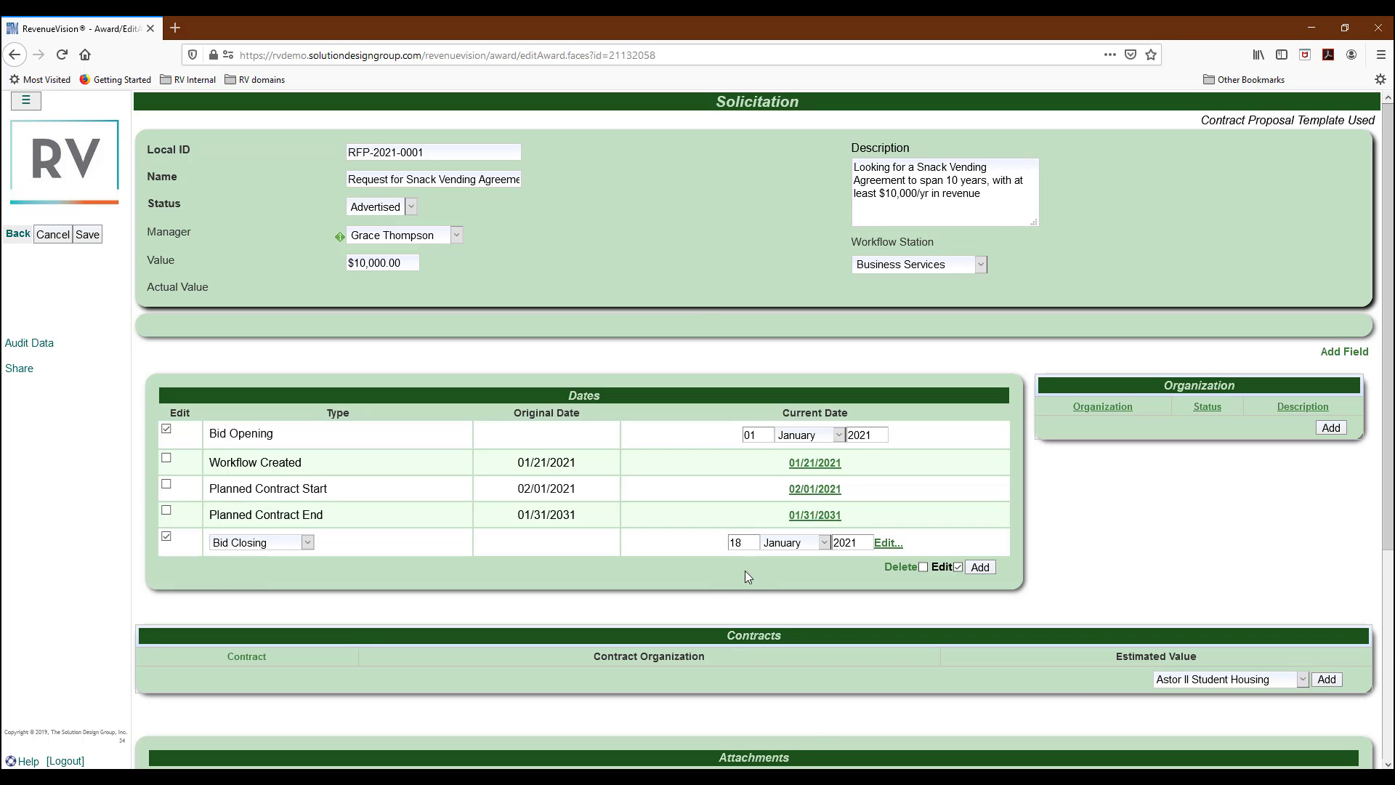
click(88, 235)
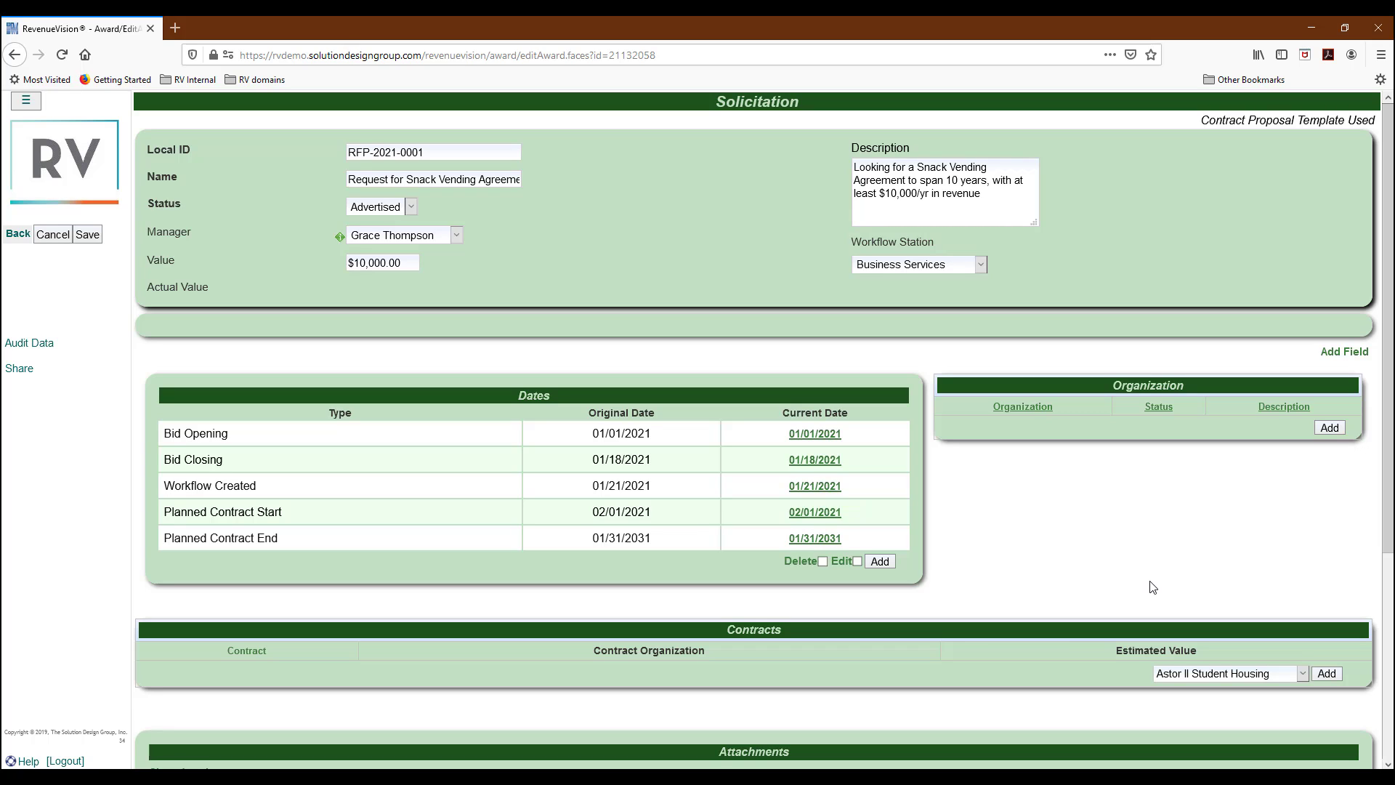
Add Weston Food Systems, Inc. as Submitted, described 'Proposed Contract Documents attached below'.
click(1336, 434)
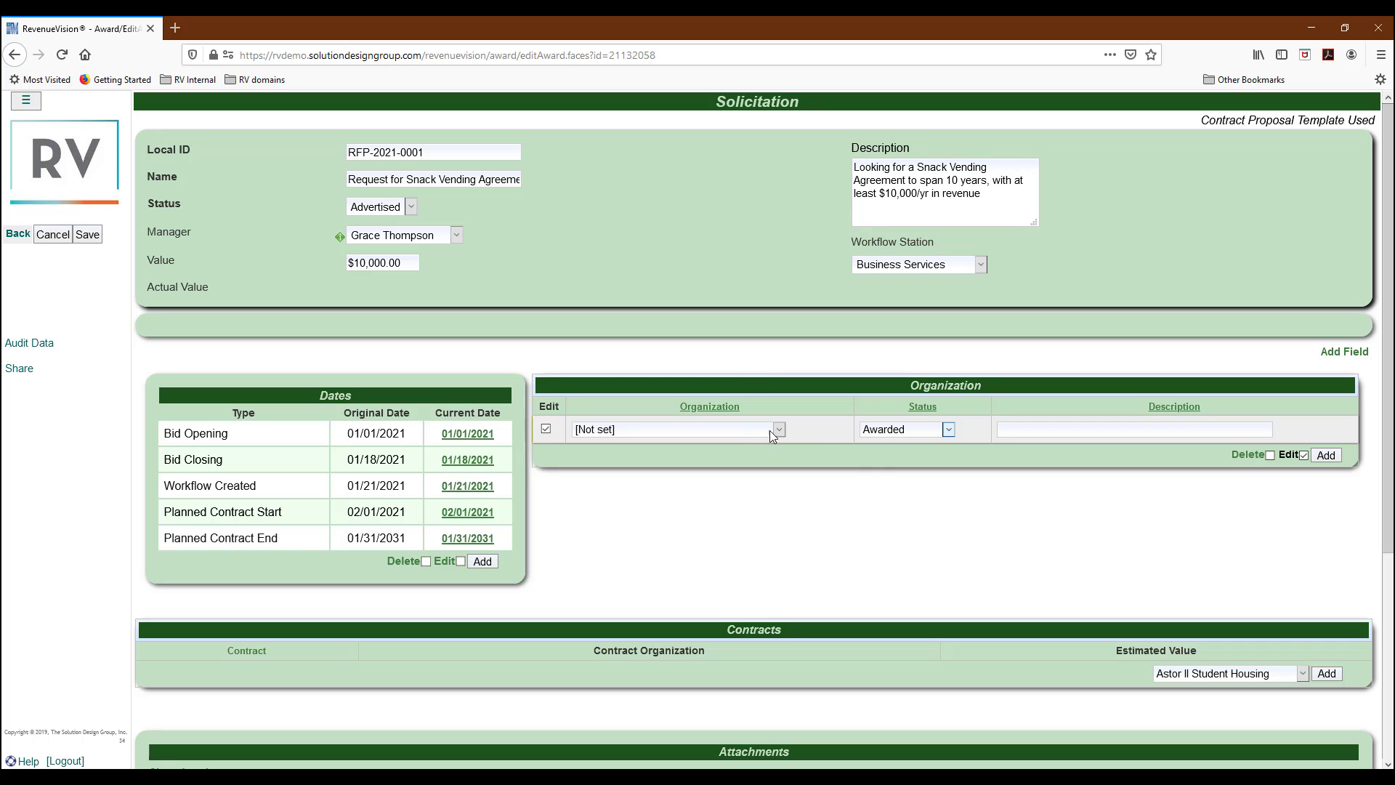
click(878, 430)
click(888, 526)
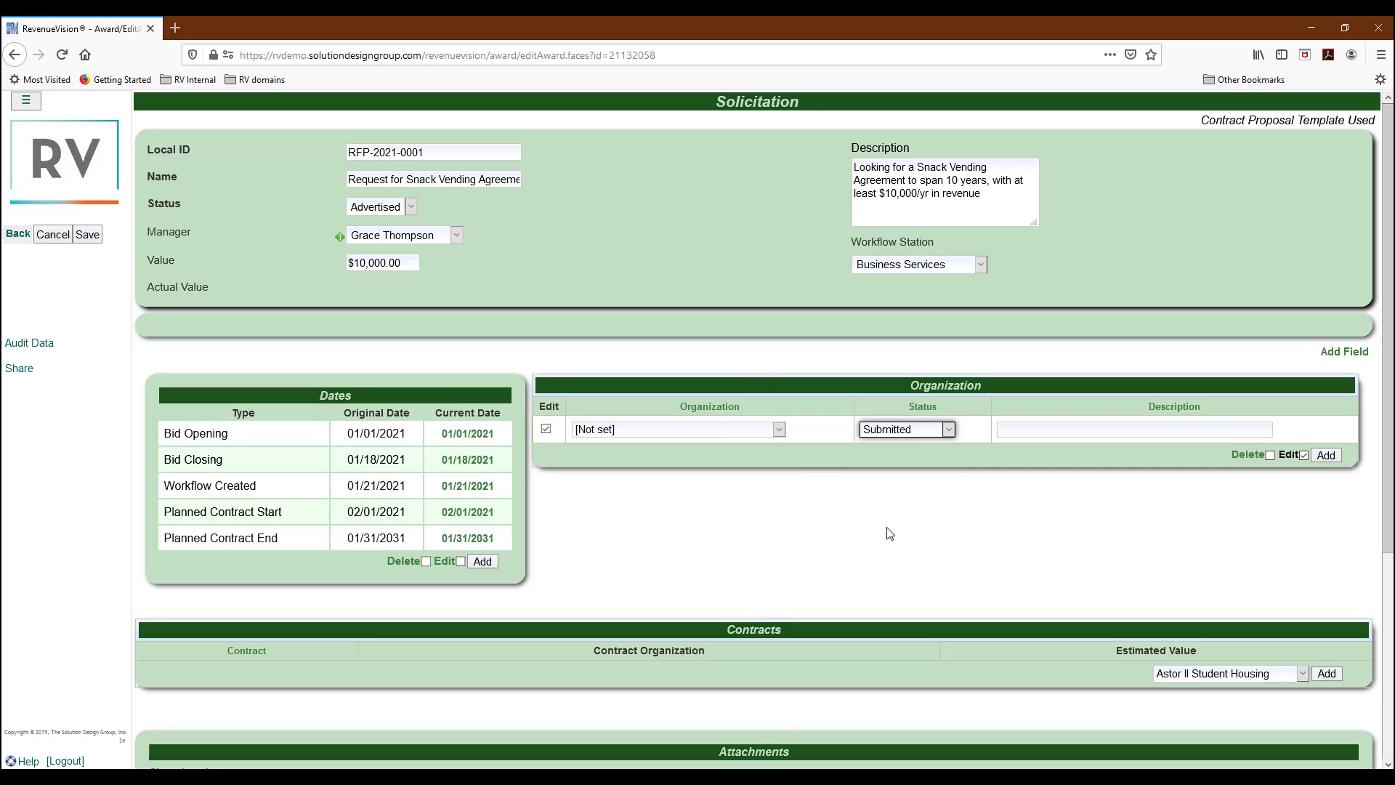
click(717, 430)
scroll(711, 465, down, 15)
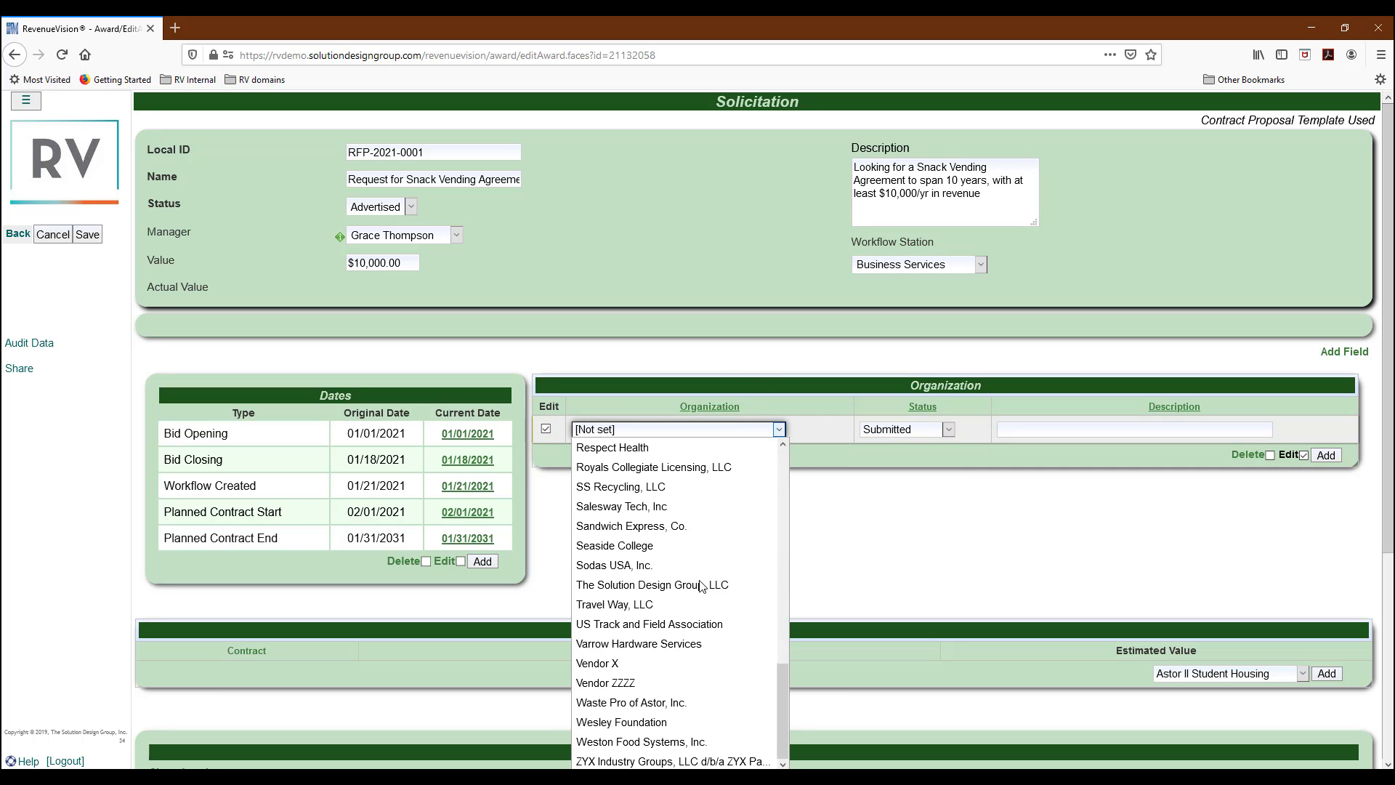
click(676, 742)
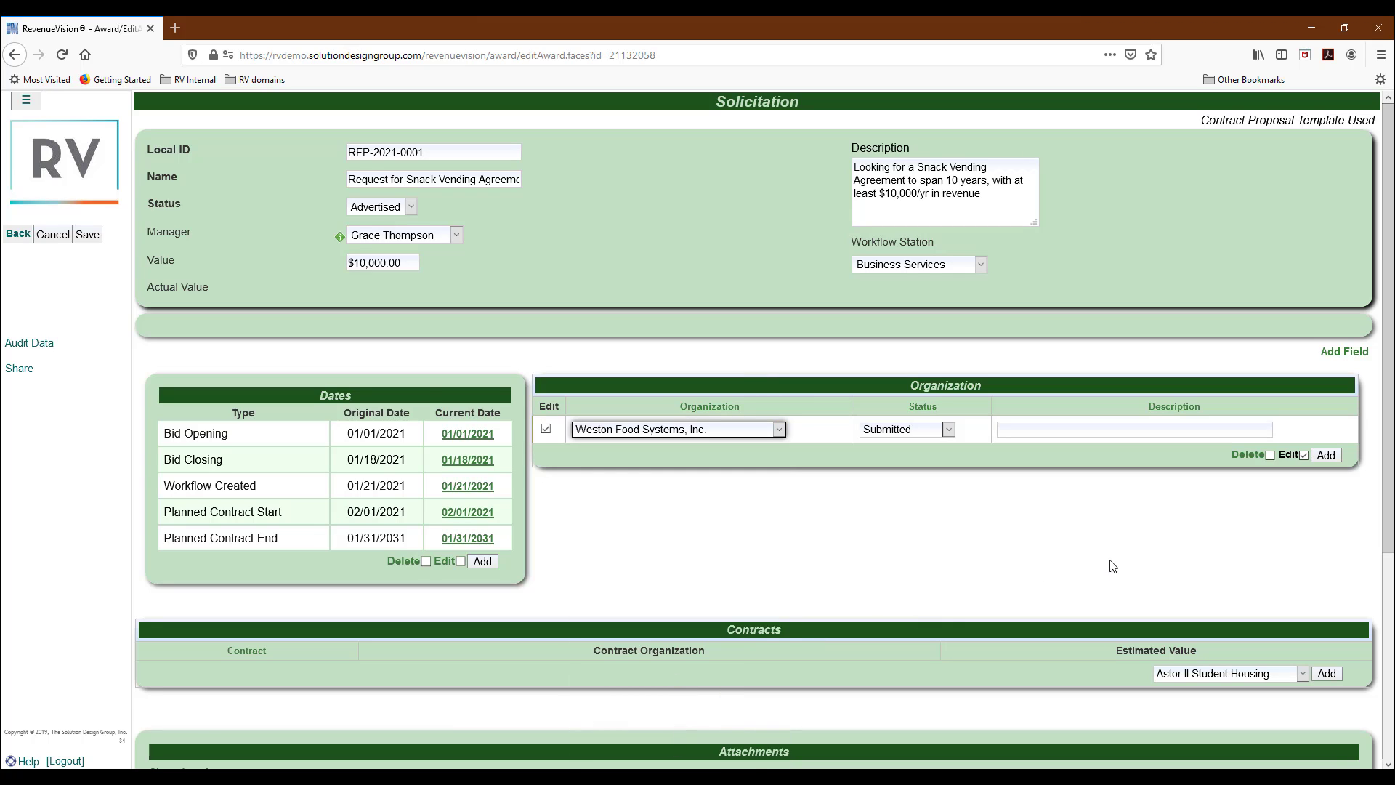
click(1021, 428)
text(Pro)
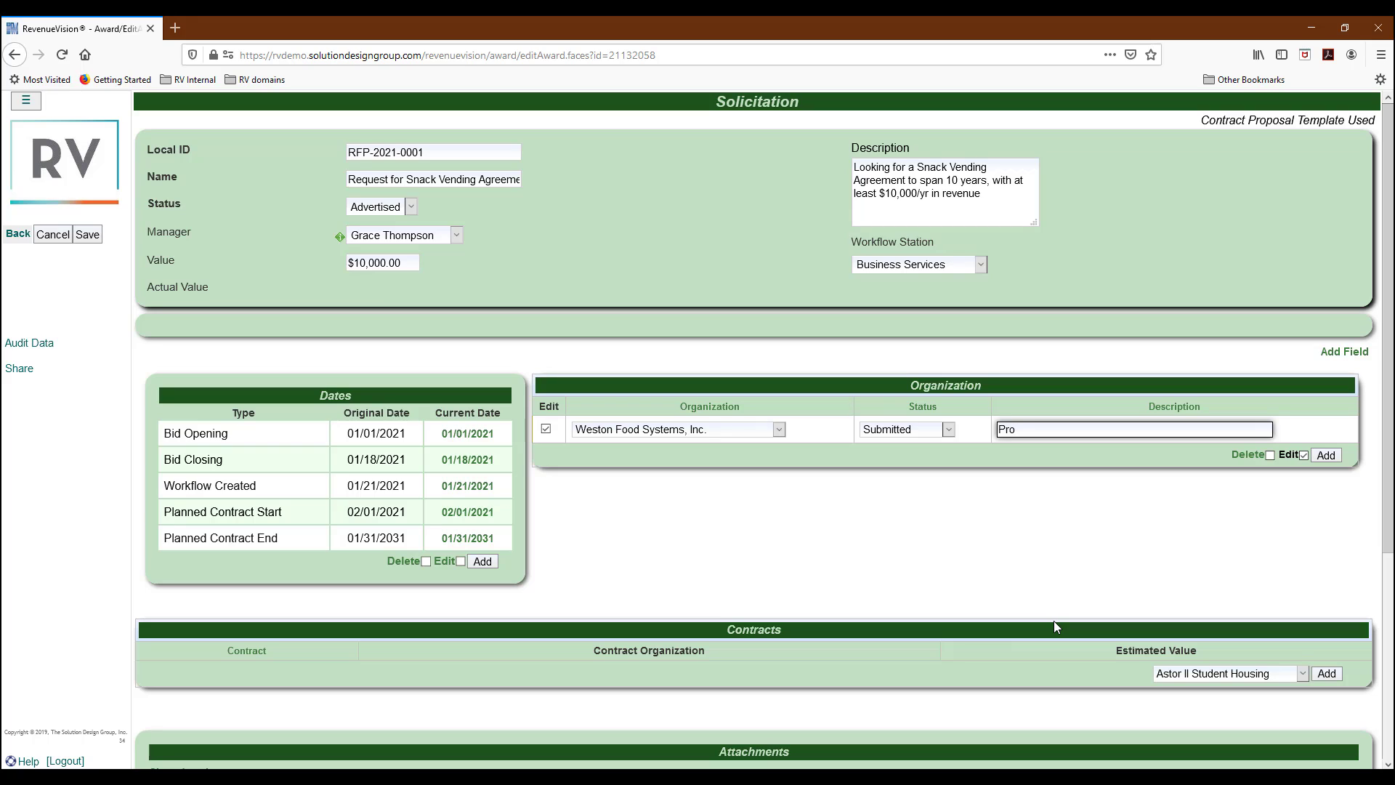
text(posed Contract Documents a)
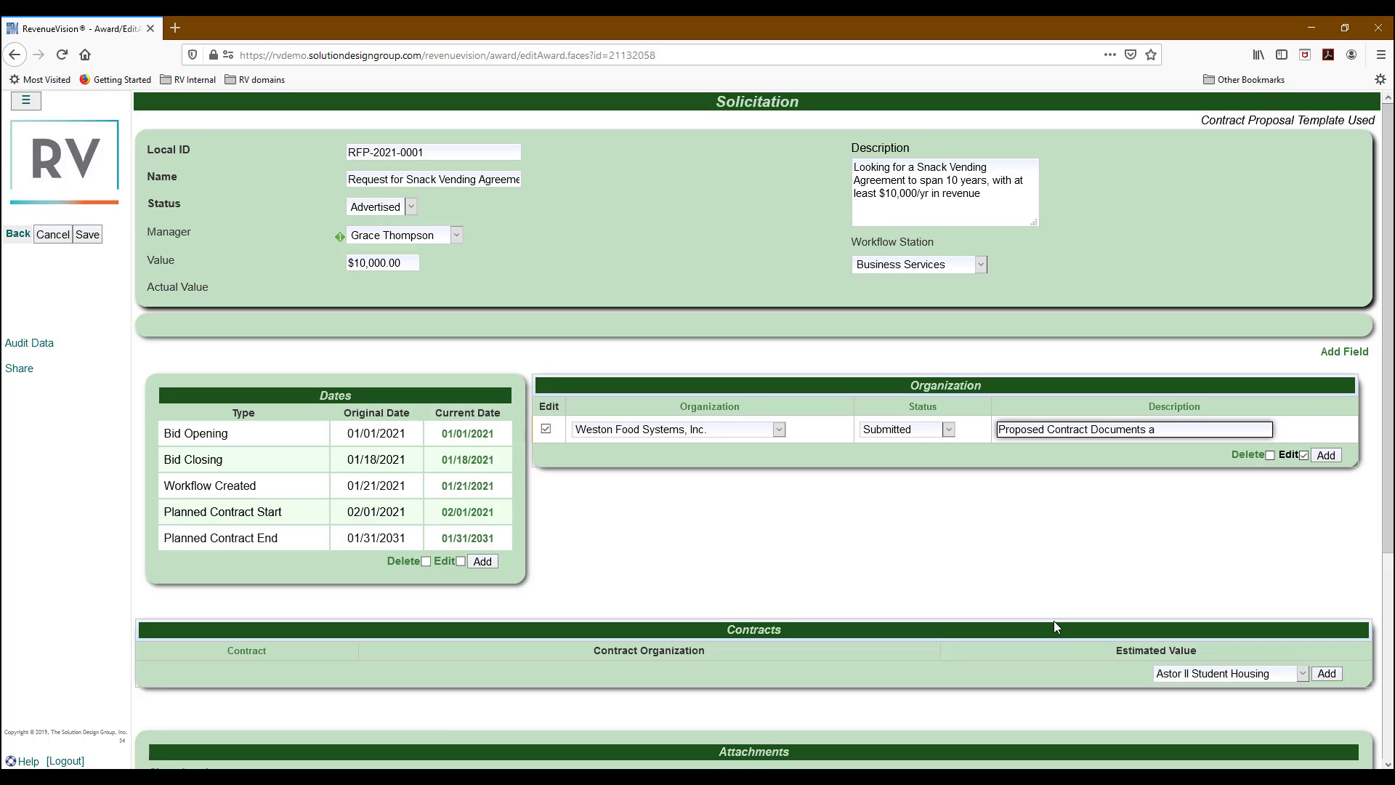
text(ttached below)
Add Mills Vending, Inc. with the same description and save the organizations.
click(1326, 455)
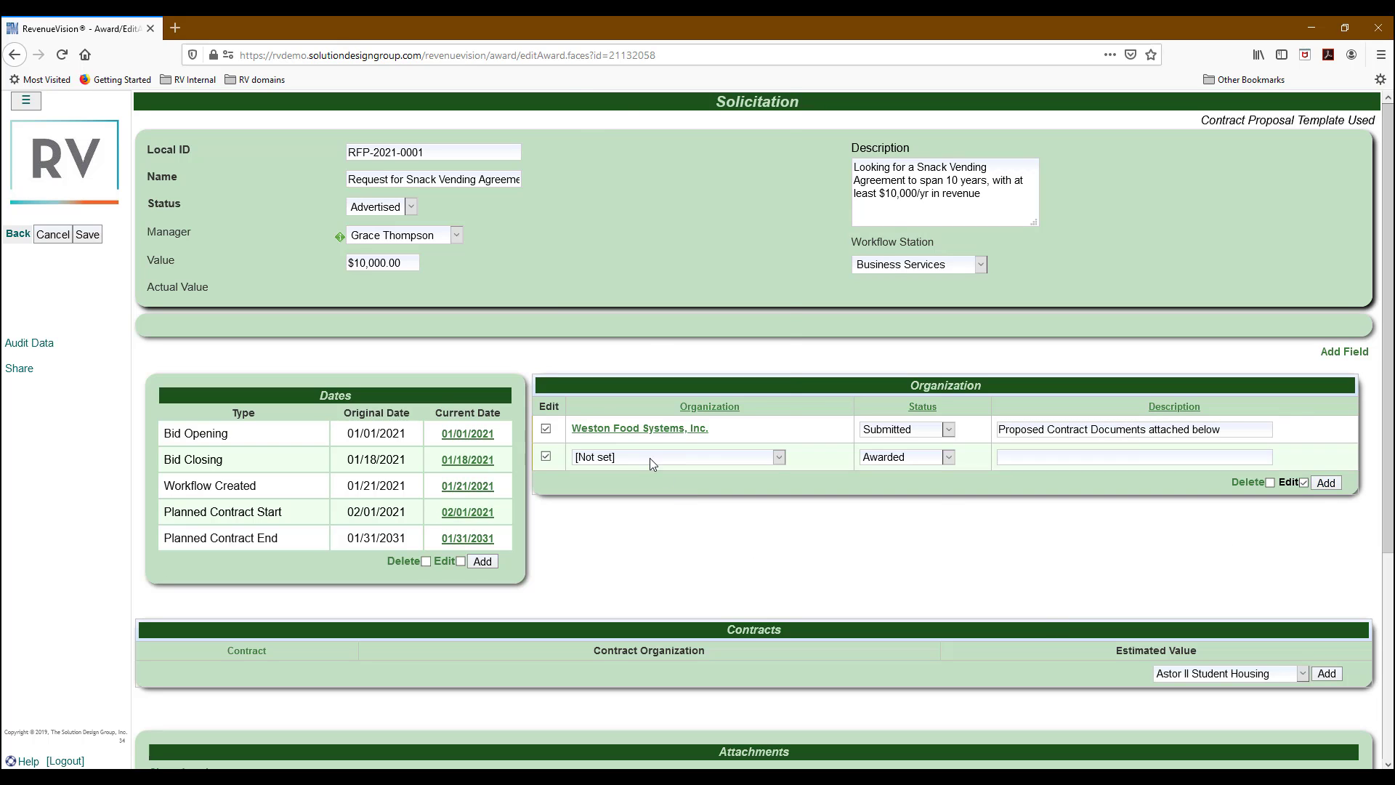
click(650, 458)
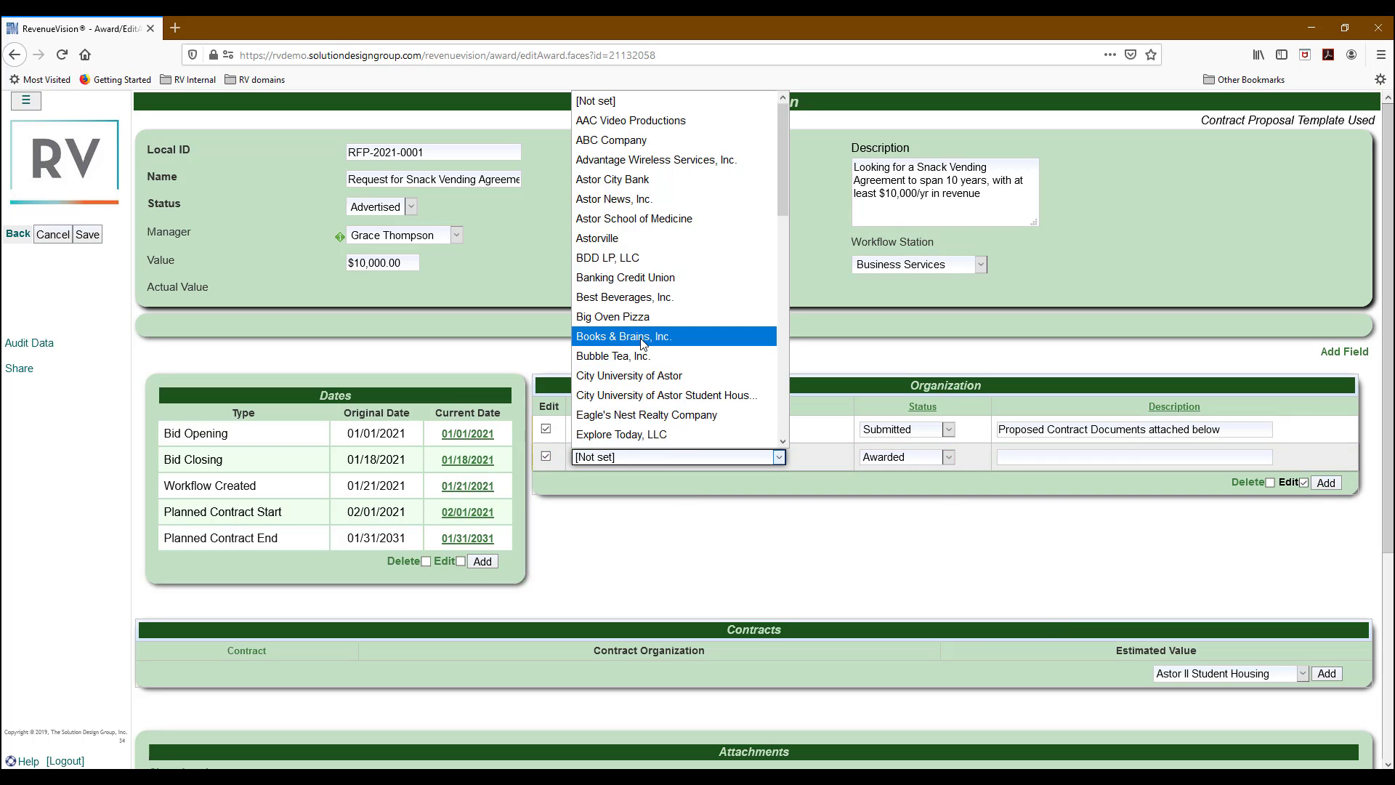
scroll(642, 342, down, 6)
click(618, 286)
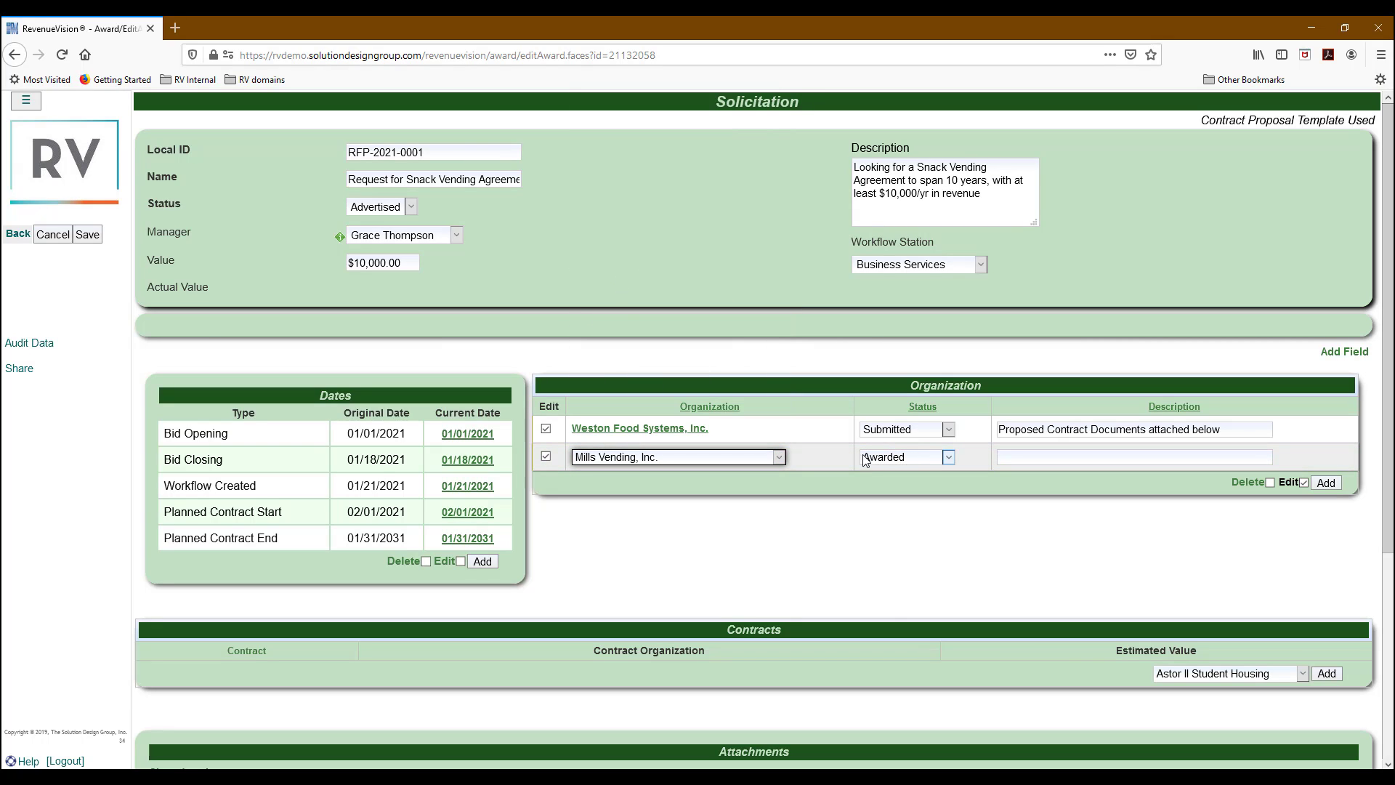
click(1032, 457)
text(P)
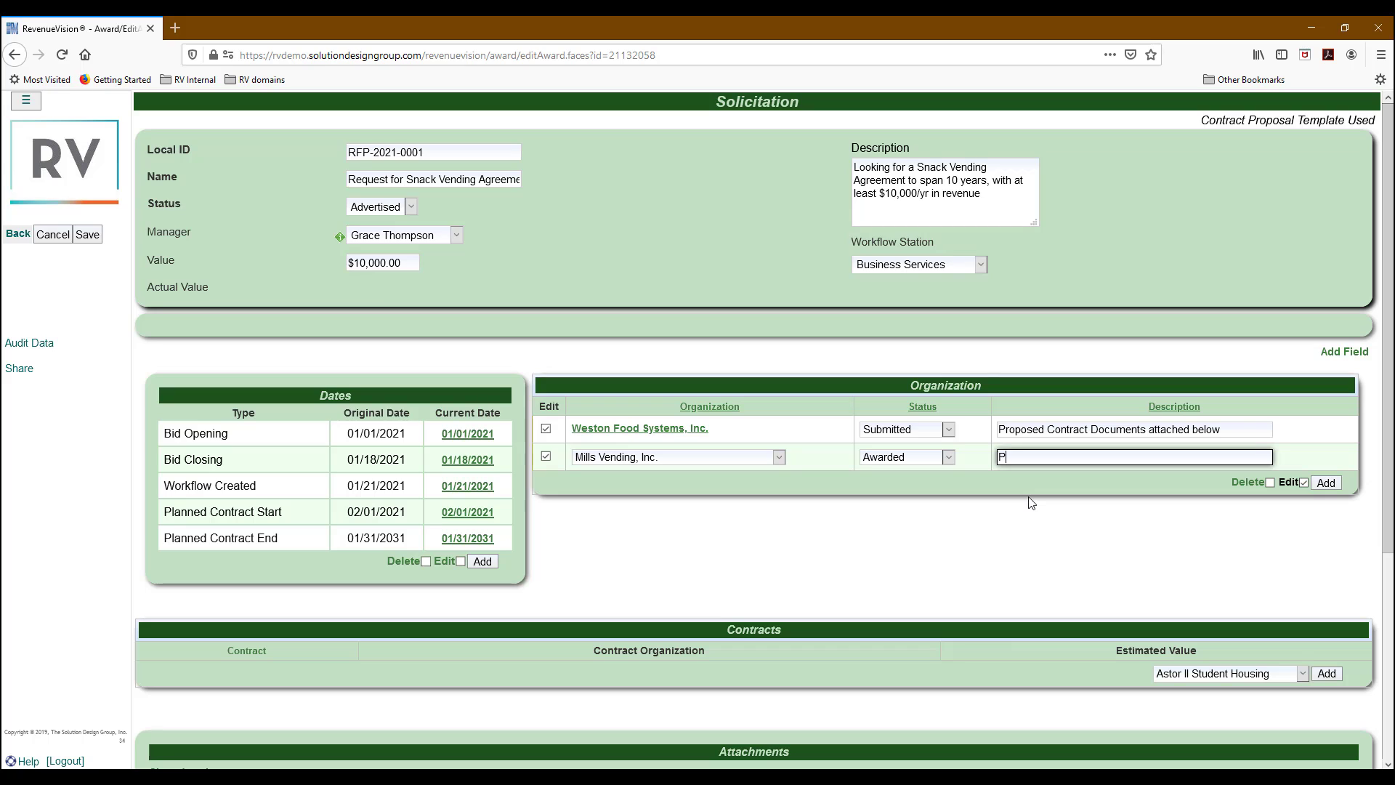
text(roposed Contract Documents attached below)
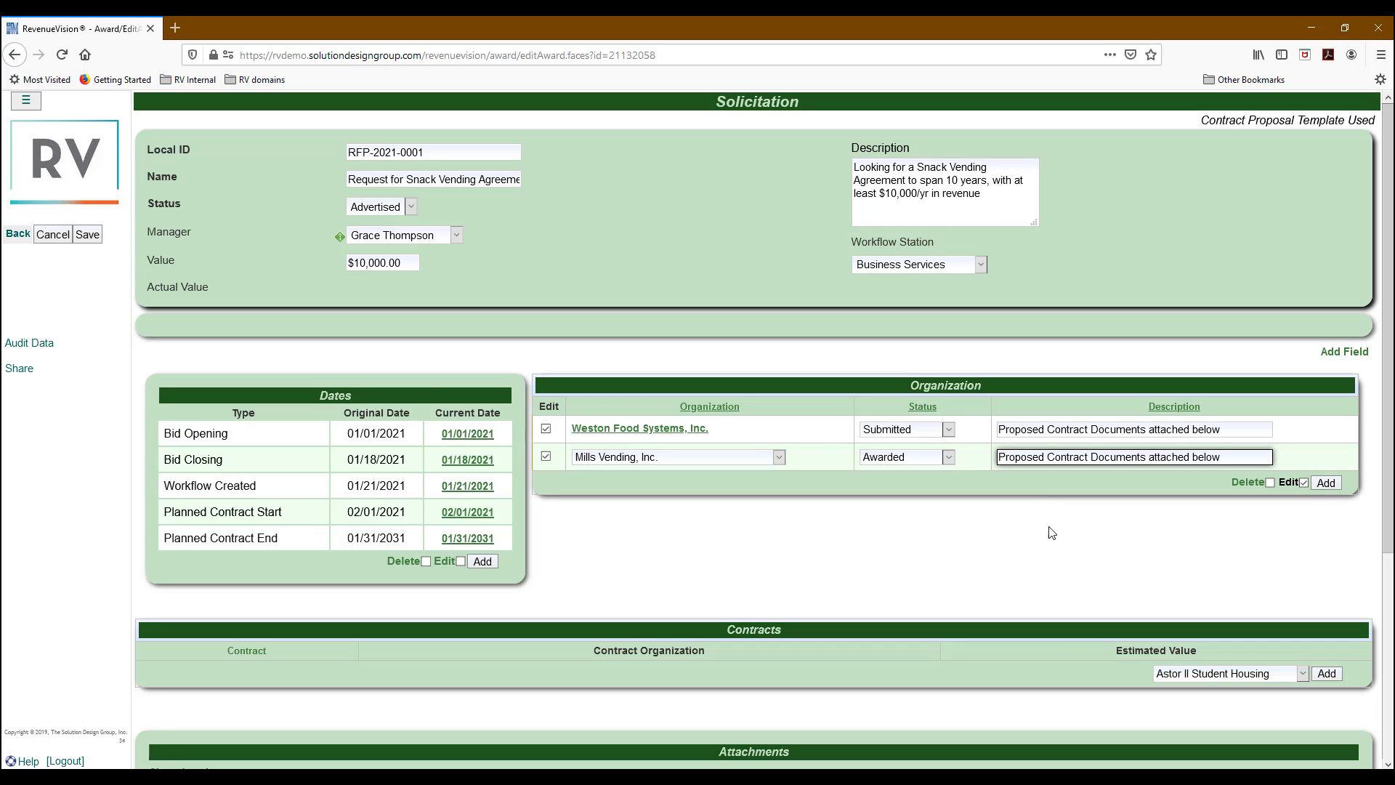
click(88, 235)
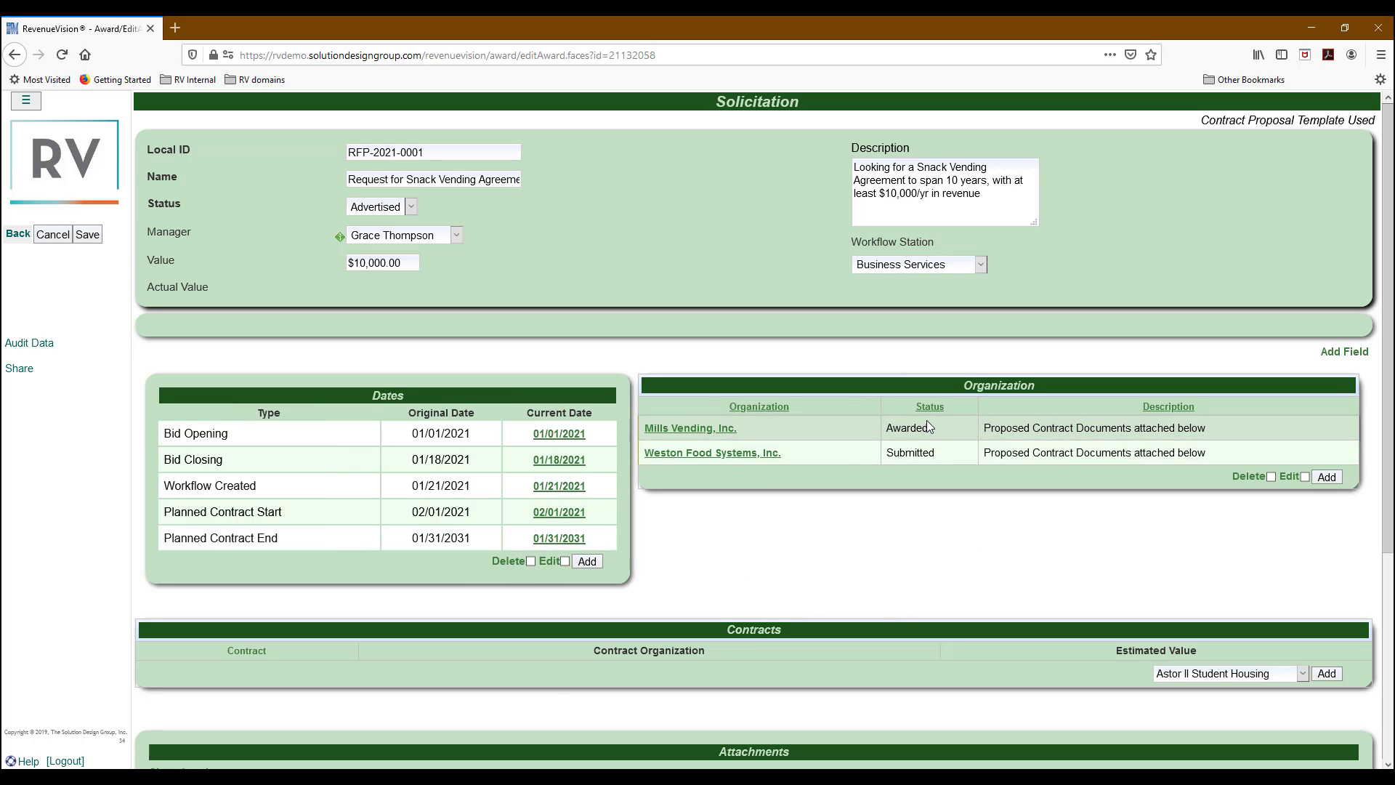
Switch the Snack Vending solicitation's Status dropdown from Advertised to Awarded.
click(379, 203)
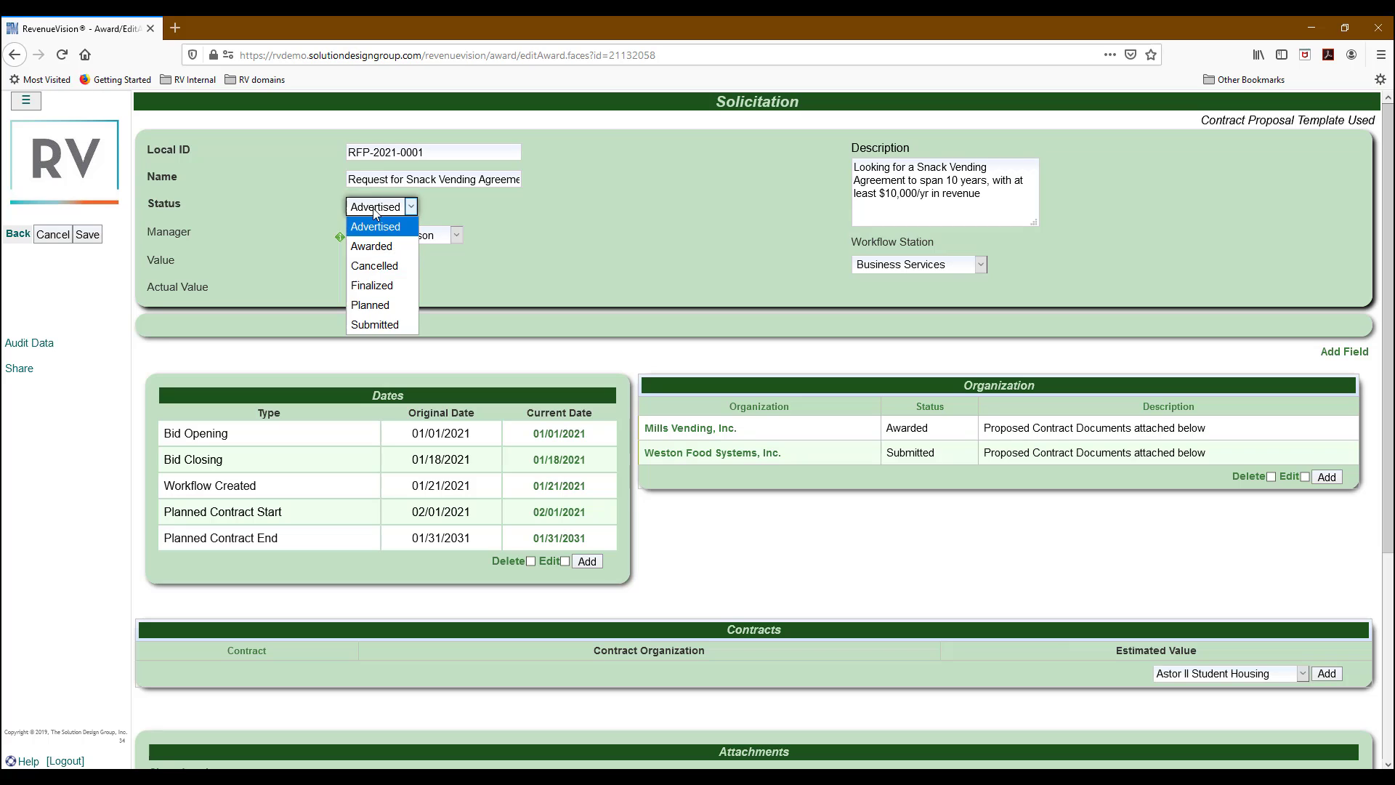
click(387, 246)
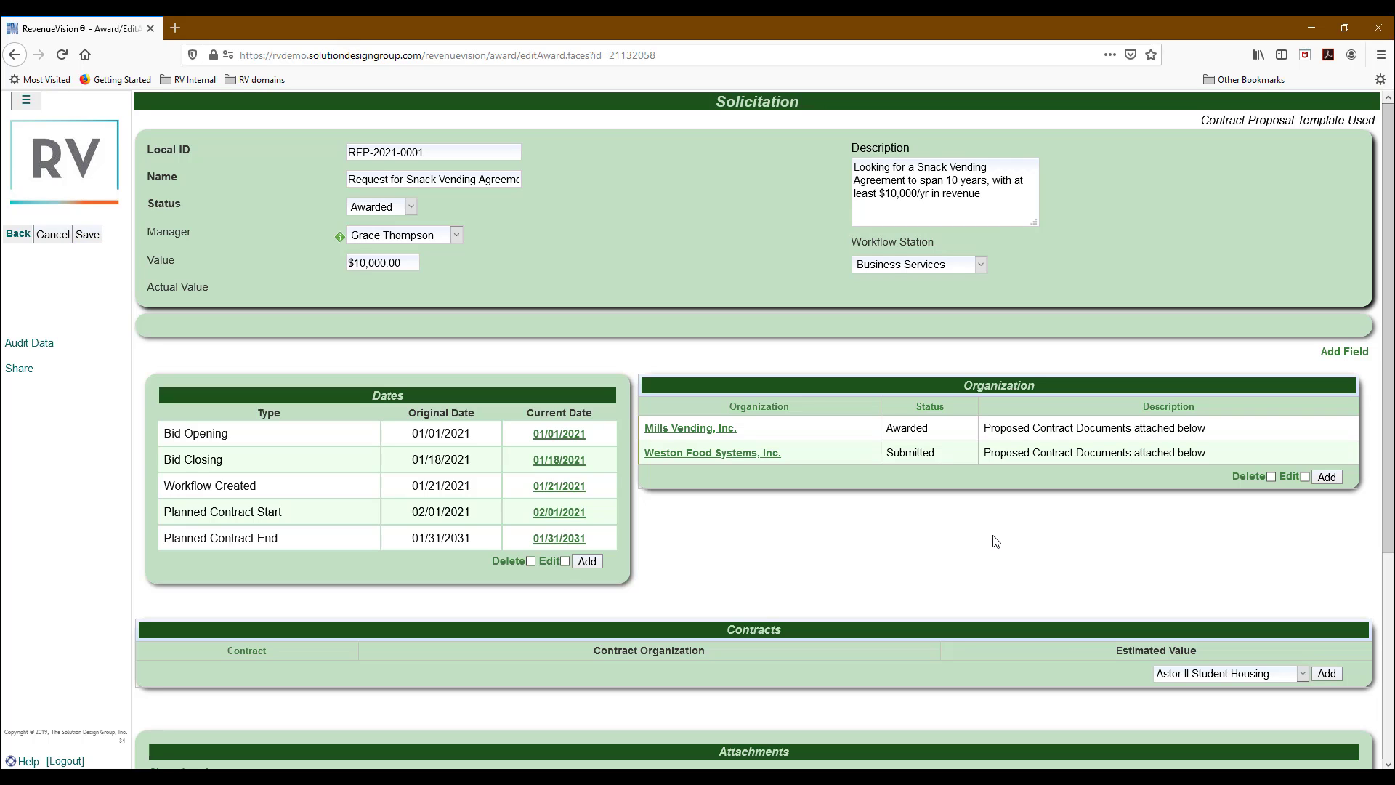
scroll(996, 541, down, 4)
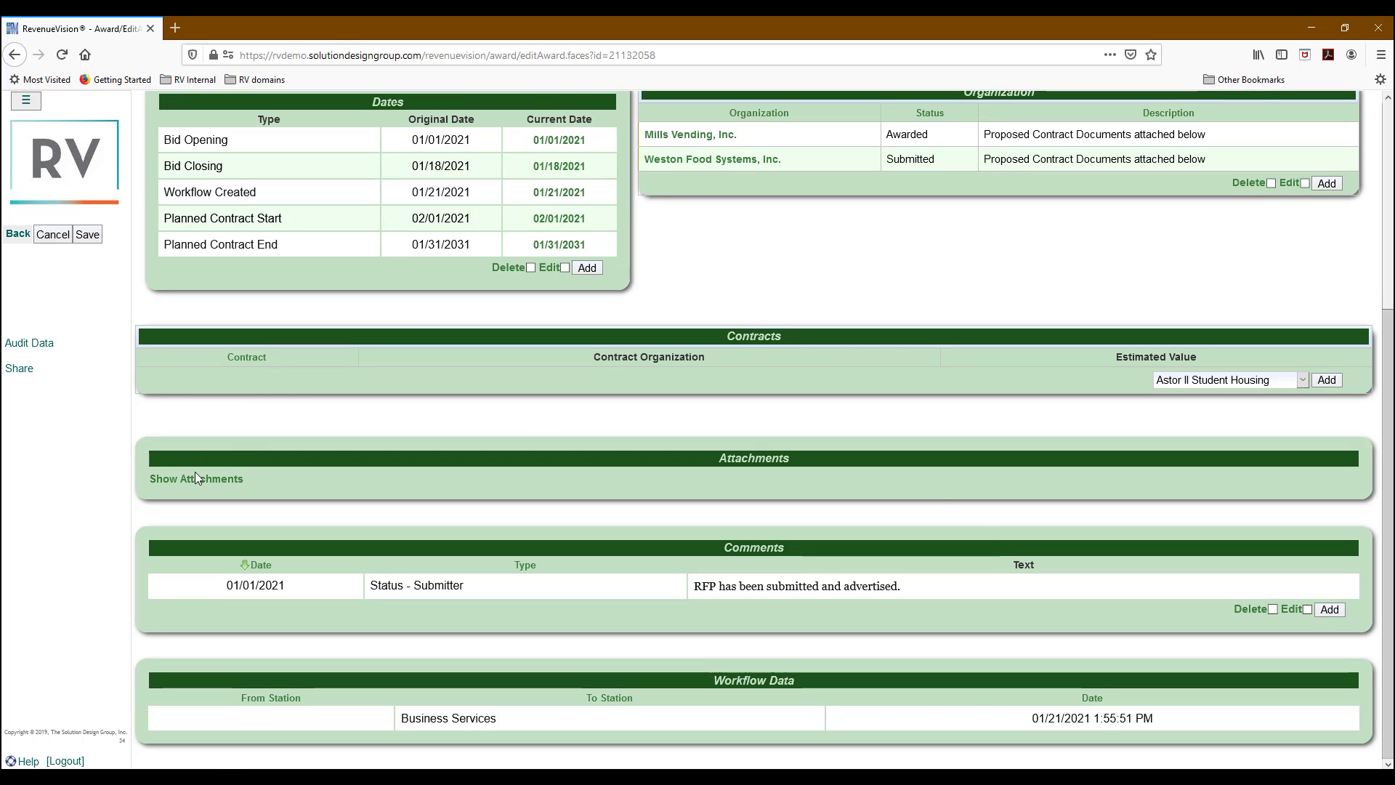
Upload the Weston Food Systems proposed contract documents as a solicitation attachment.
click(195, 476)
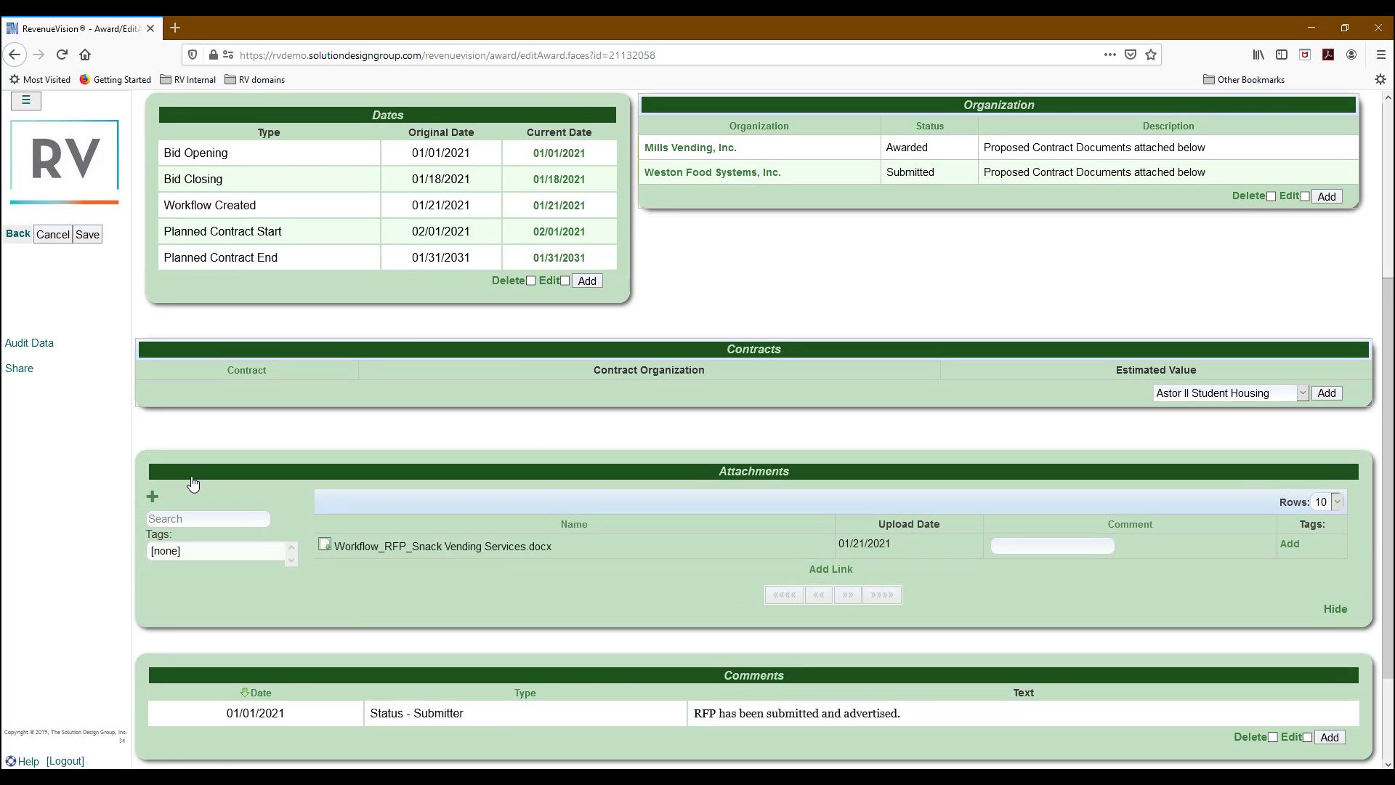
click(152, 497)
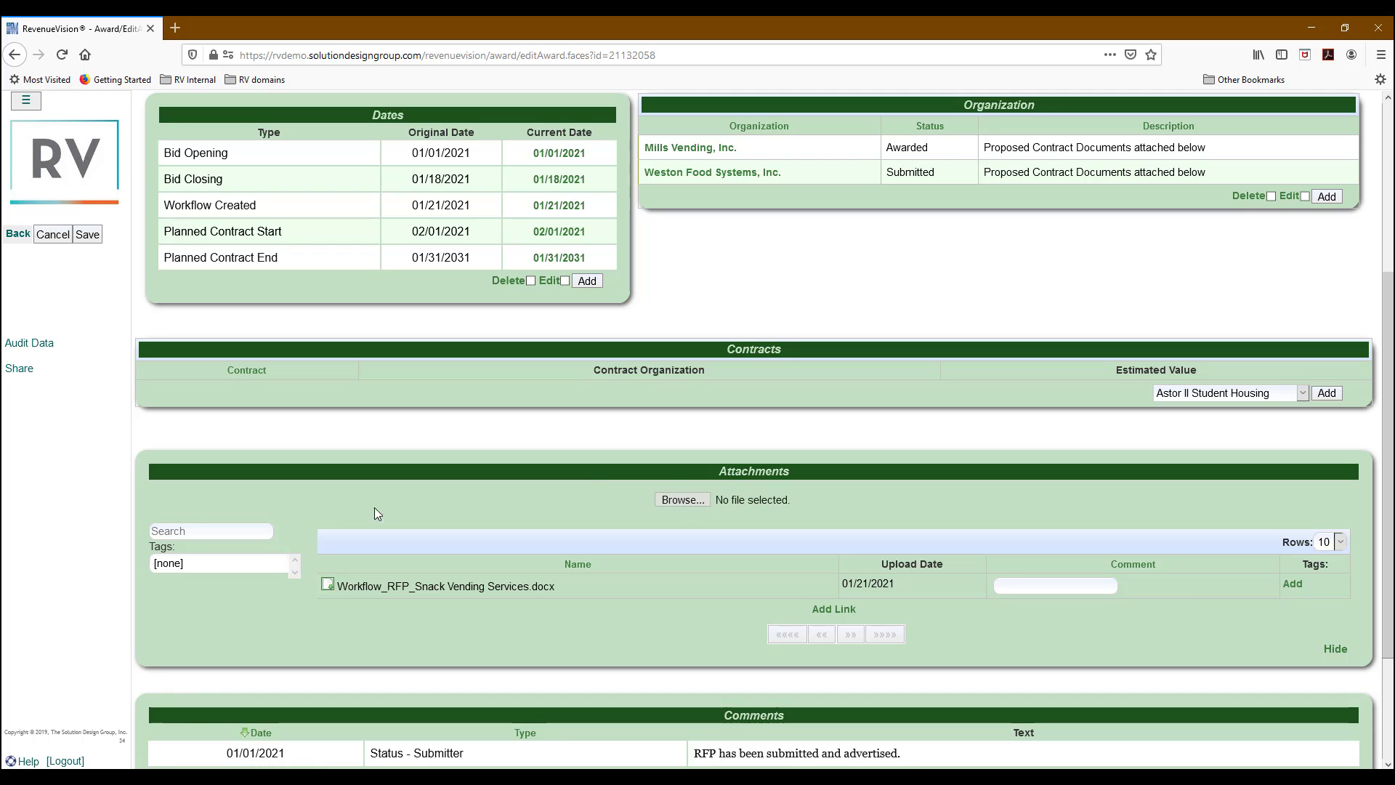
click(686, 501)
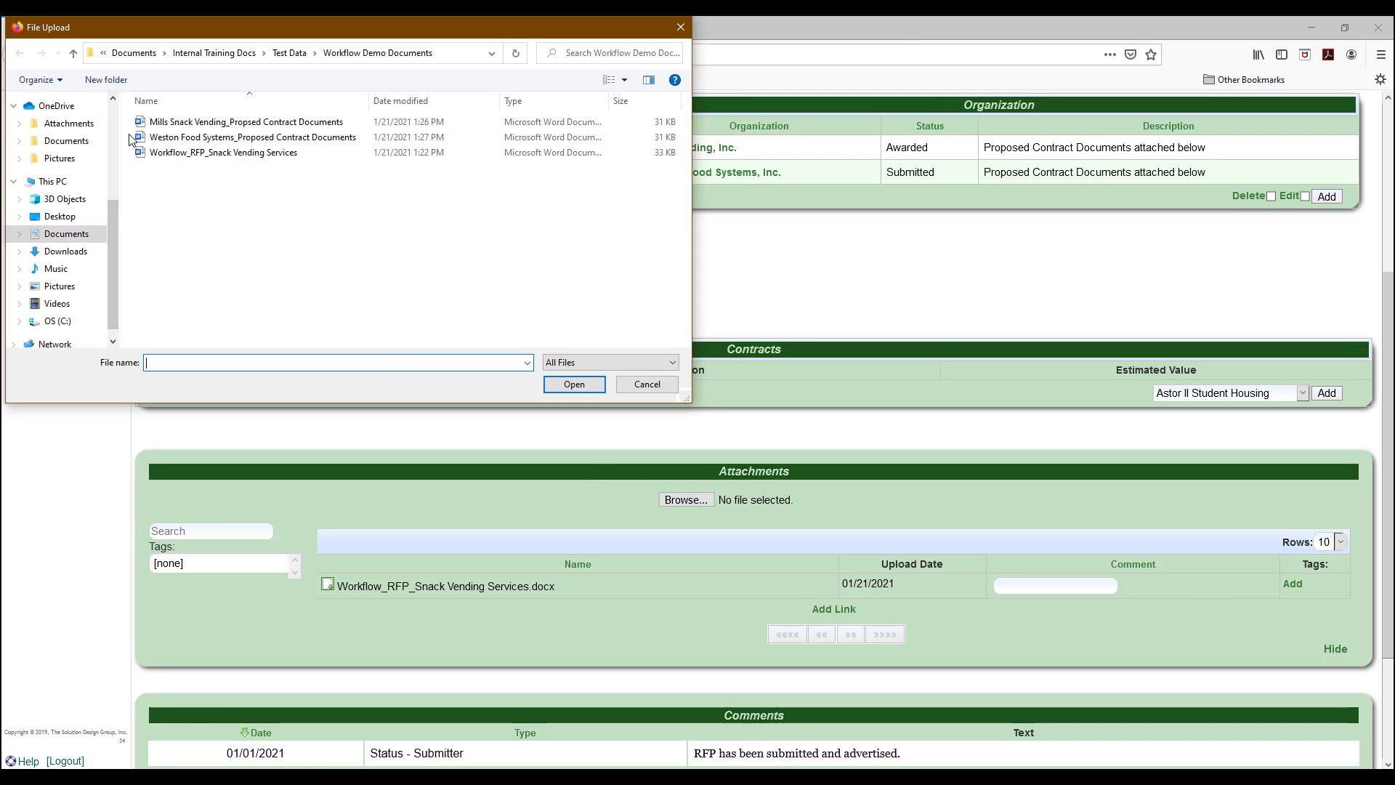
click(144, 138)
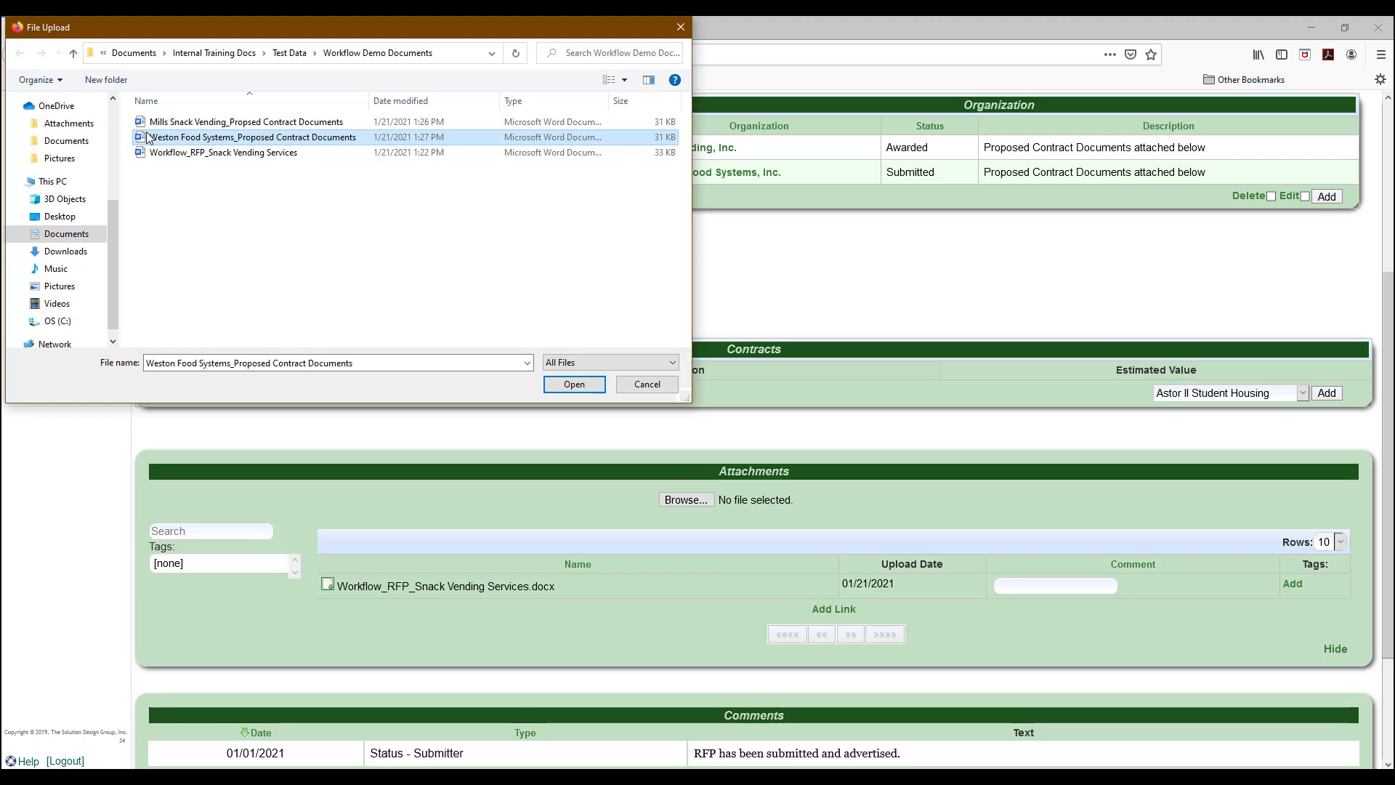
click(176, 125)
click(176, 136)
click(183, 123)
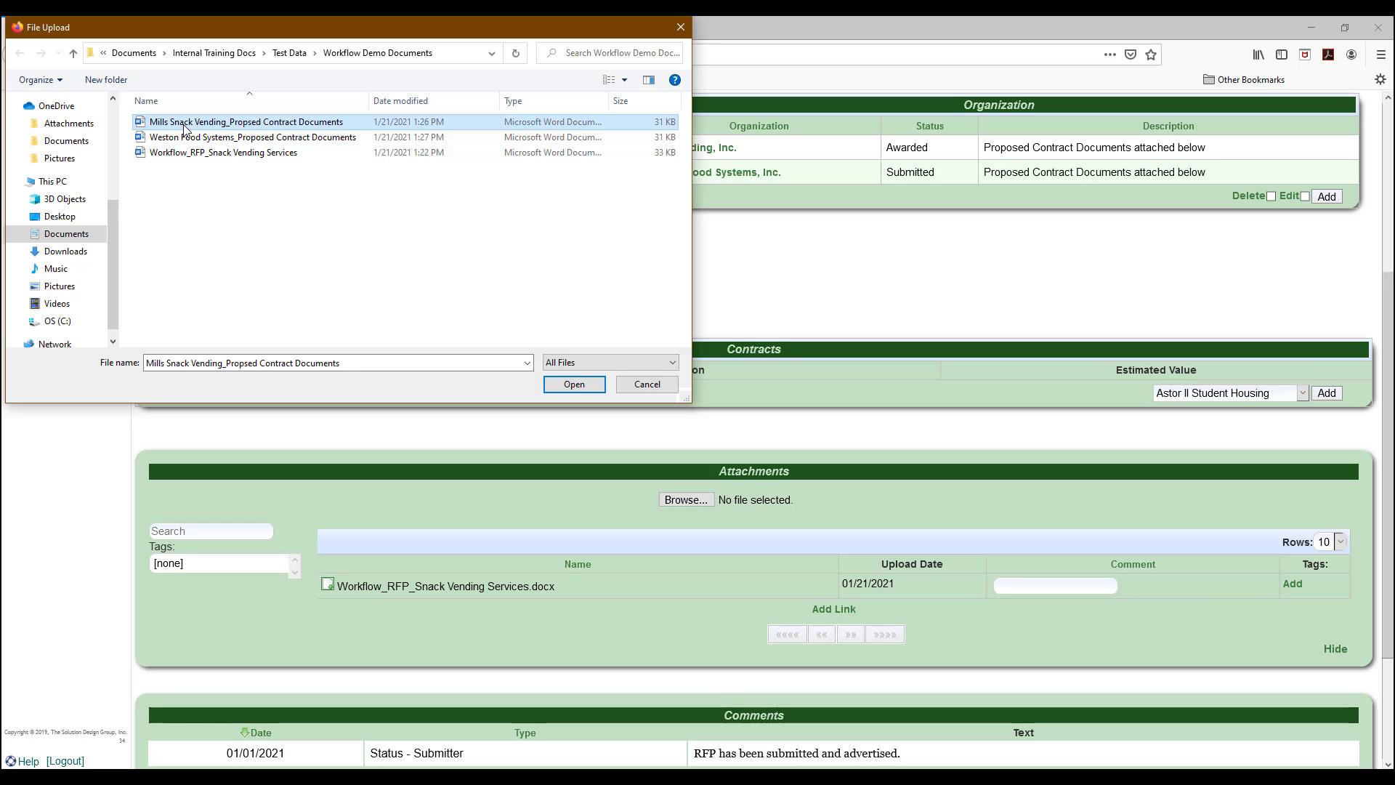
click(186, 139)
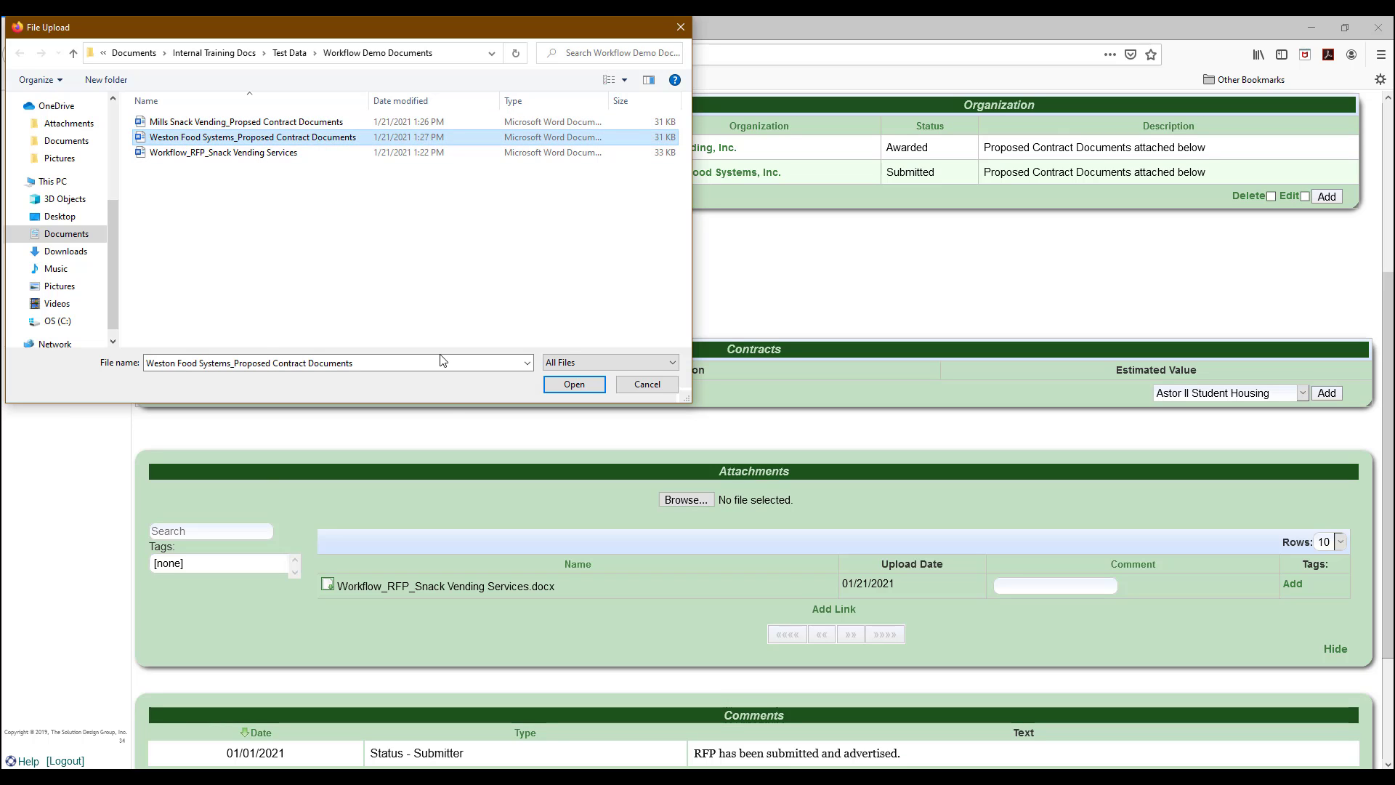
click(575, 385)
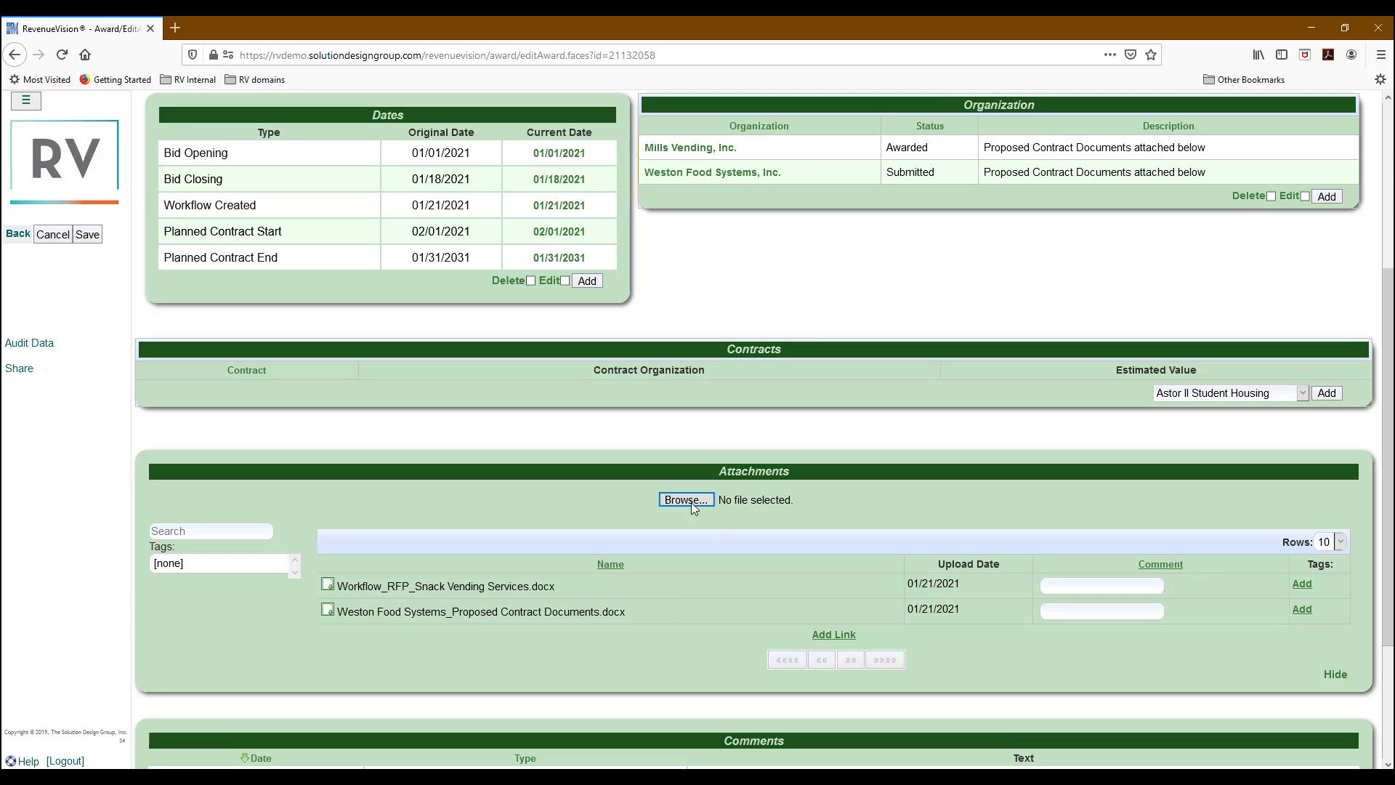
Upload the Mills Snack Vending proposed contract documents as a second attachment.
click(691, 503)
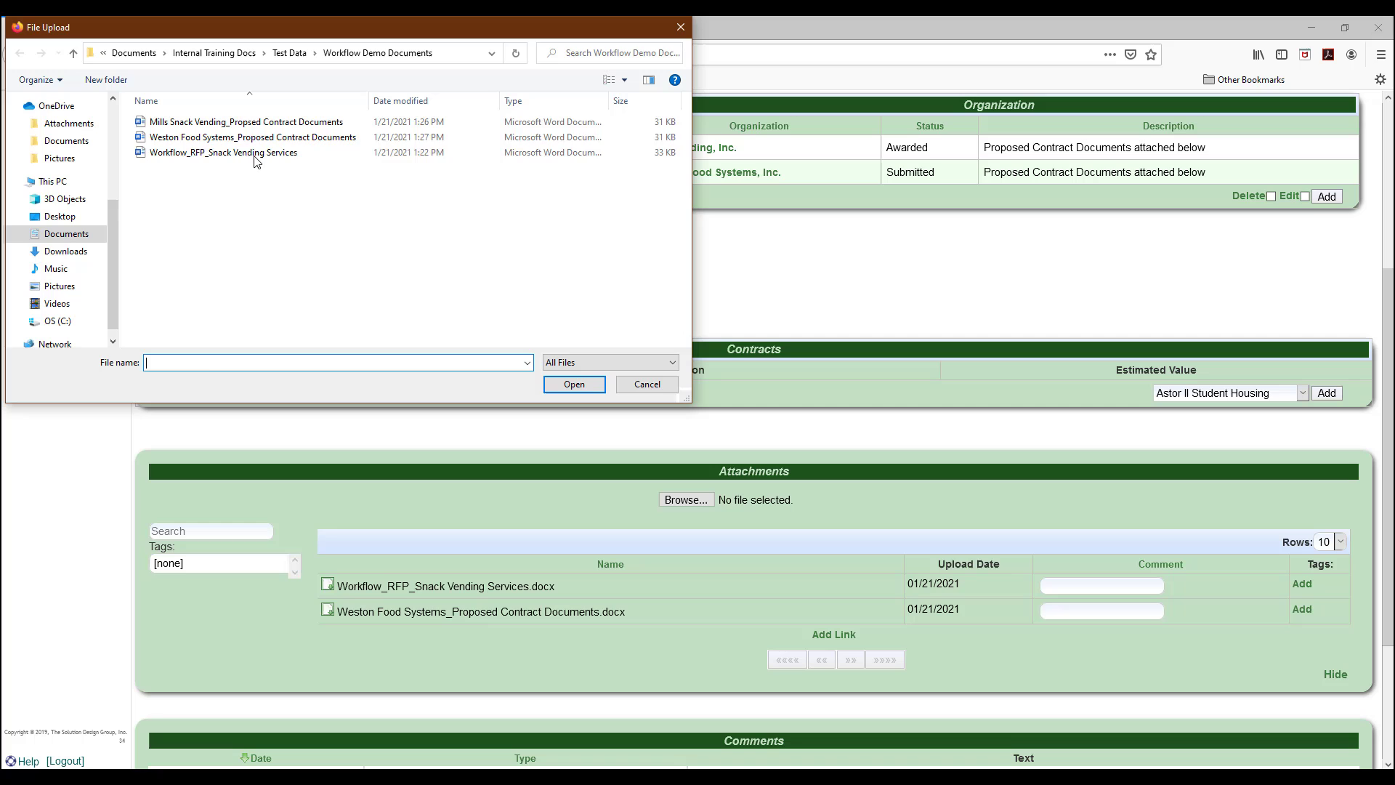
click(240, 121)
click(574, 384)
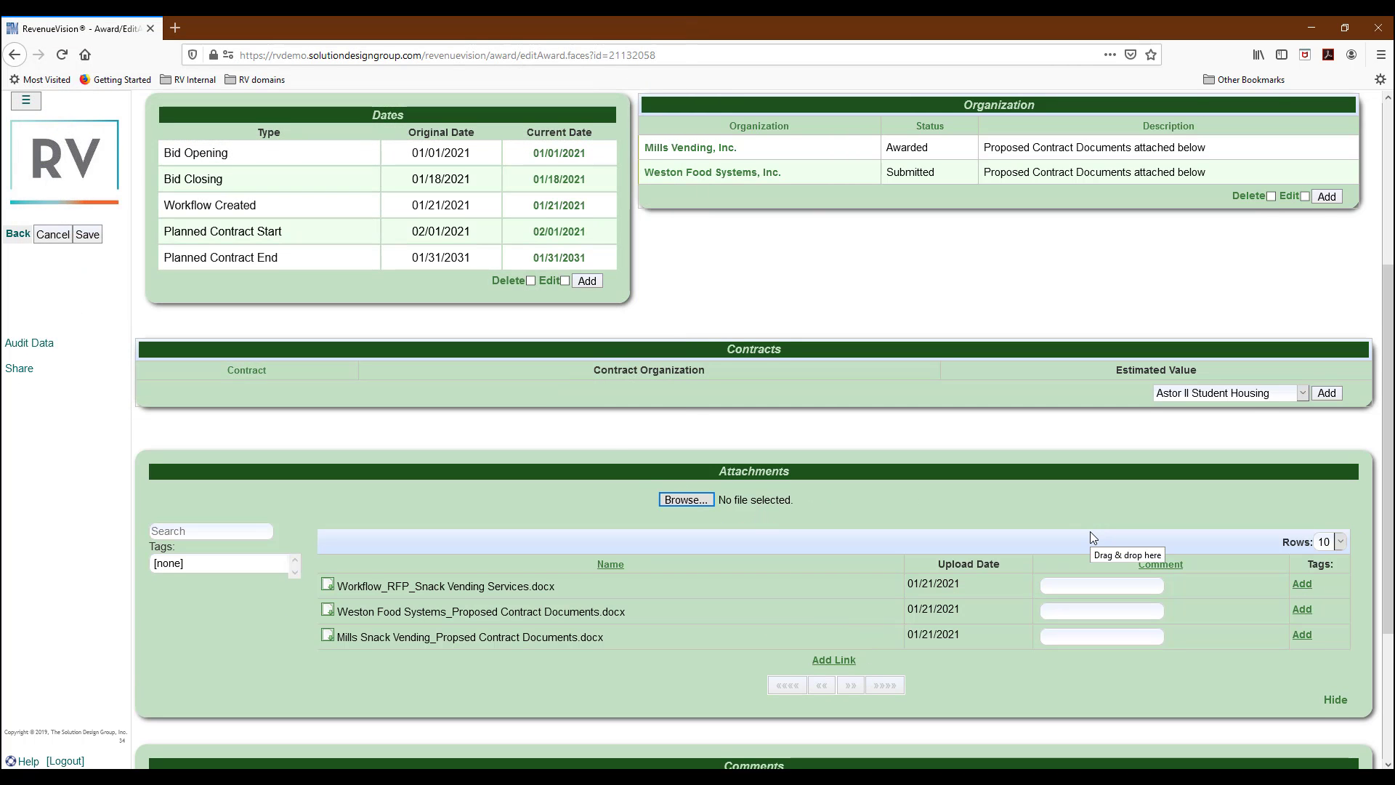
scroll(1090, 530, down, 3)
Add a 03 January 2021 Status - Business Services comment: 2 vendors submitted, awarded to Mills Vending, documents attached.
click(1330, 610)
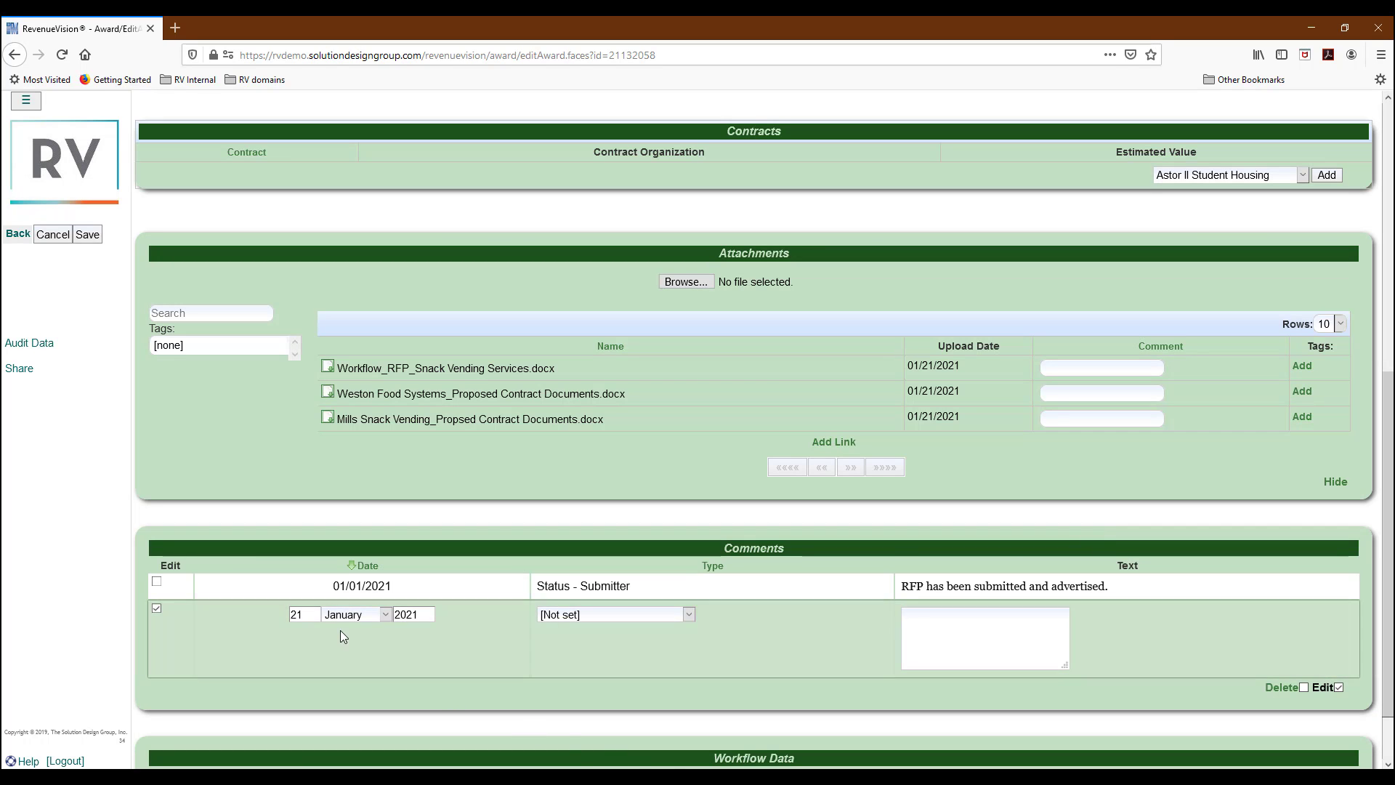
double_click(299, 615)
text(03)
click(595, 617)
scroll(592, 534, down, 2)
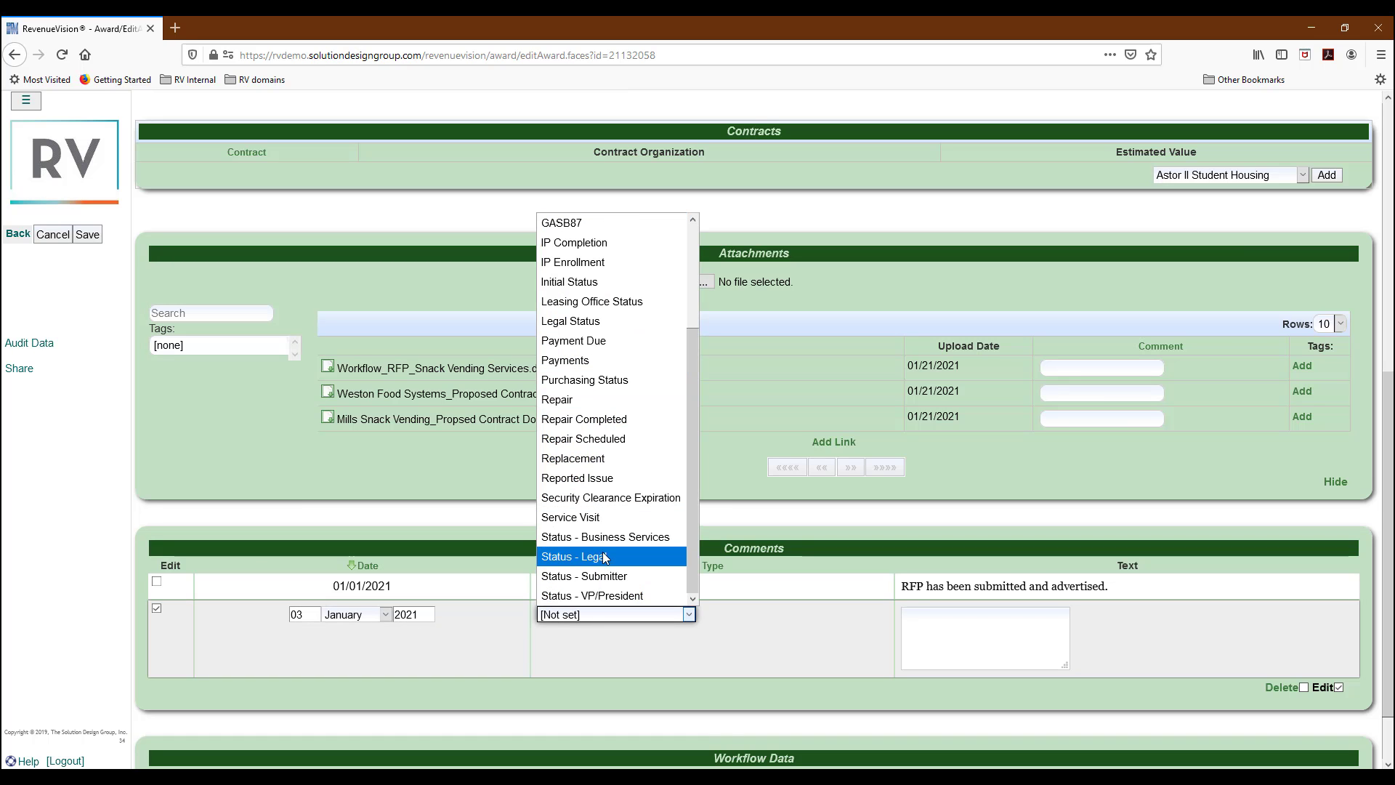
click(604, 537)
click(943, 651)
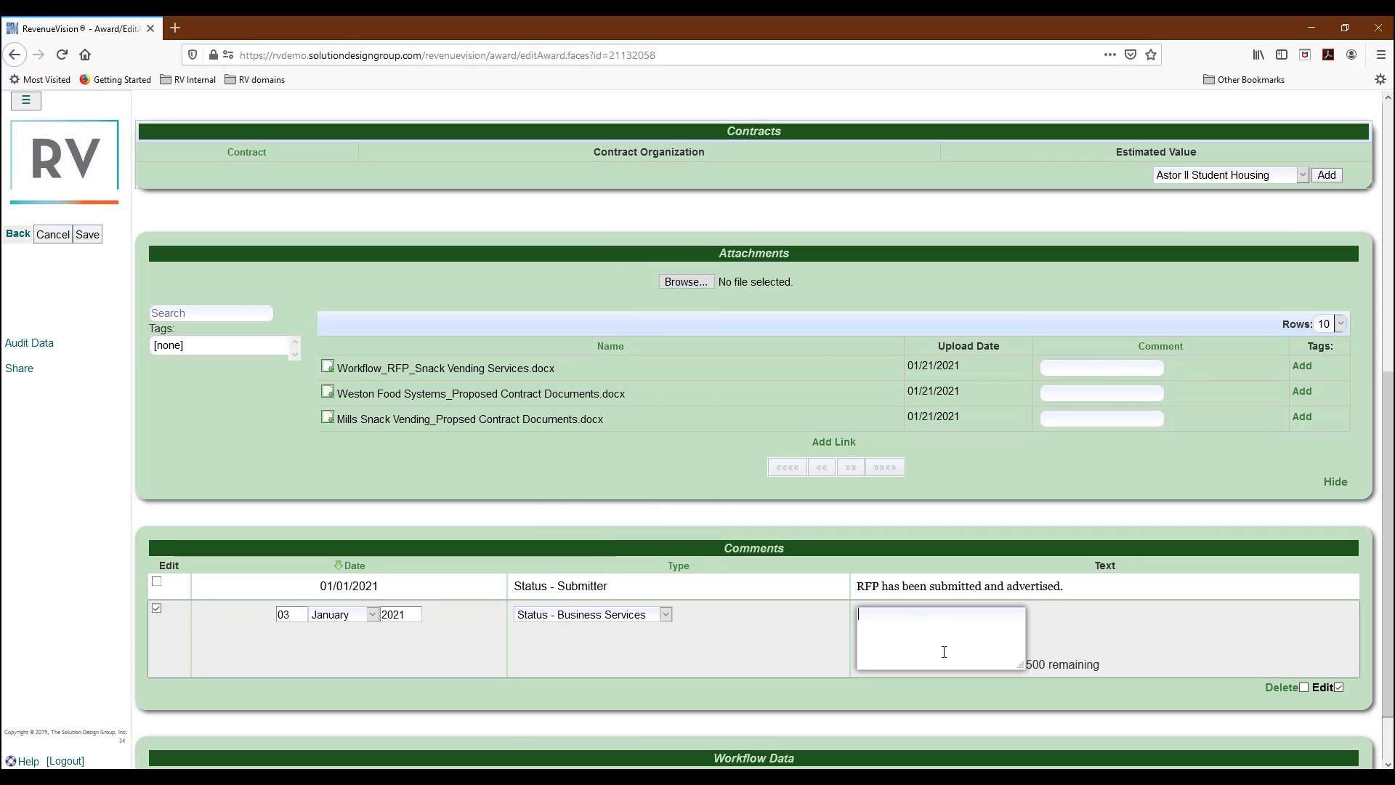
text(2 v)
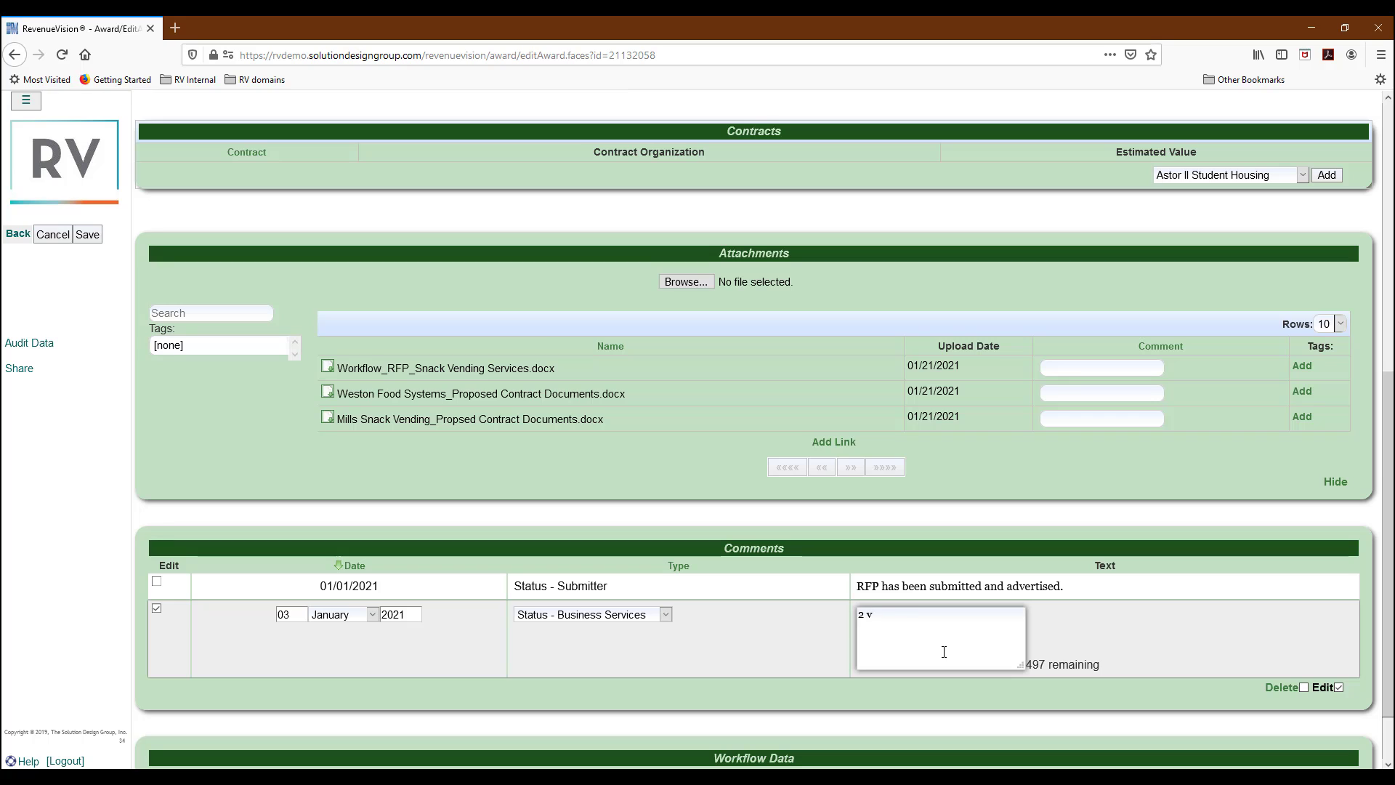
text(endors submitted, awarded to Mills Vending)
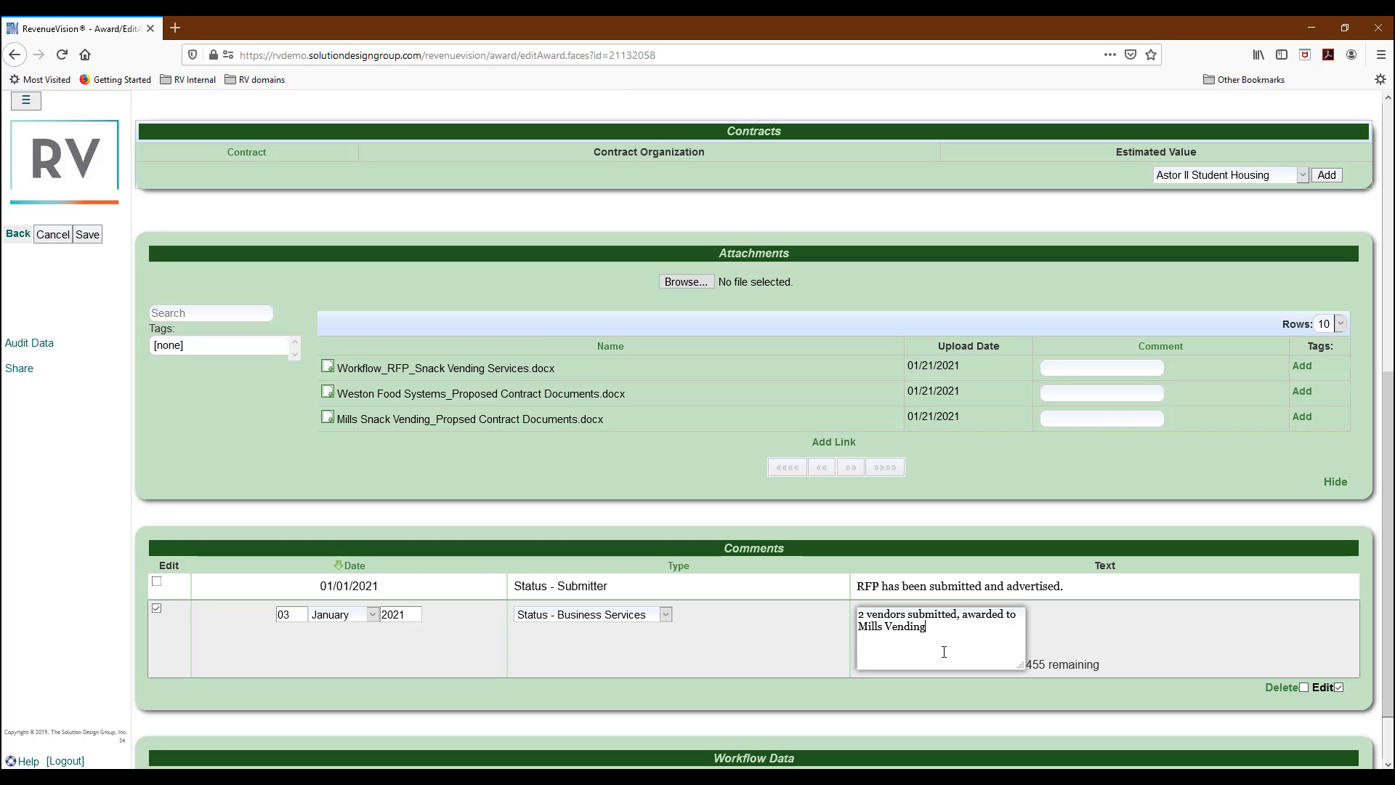
text(. Contract Documents have been attached)
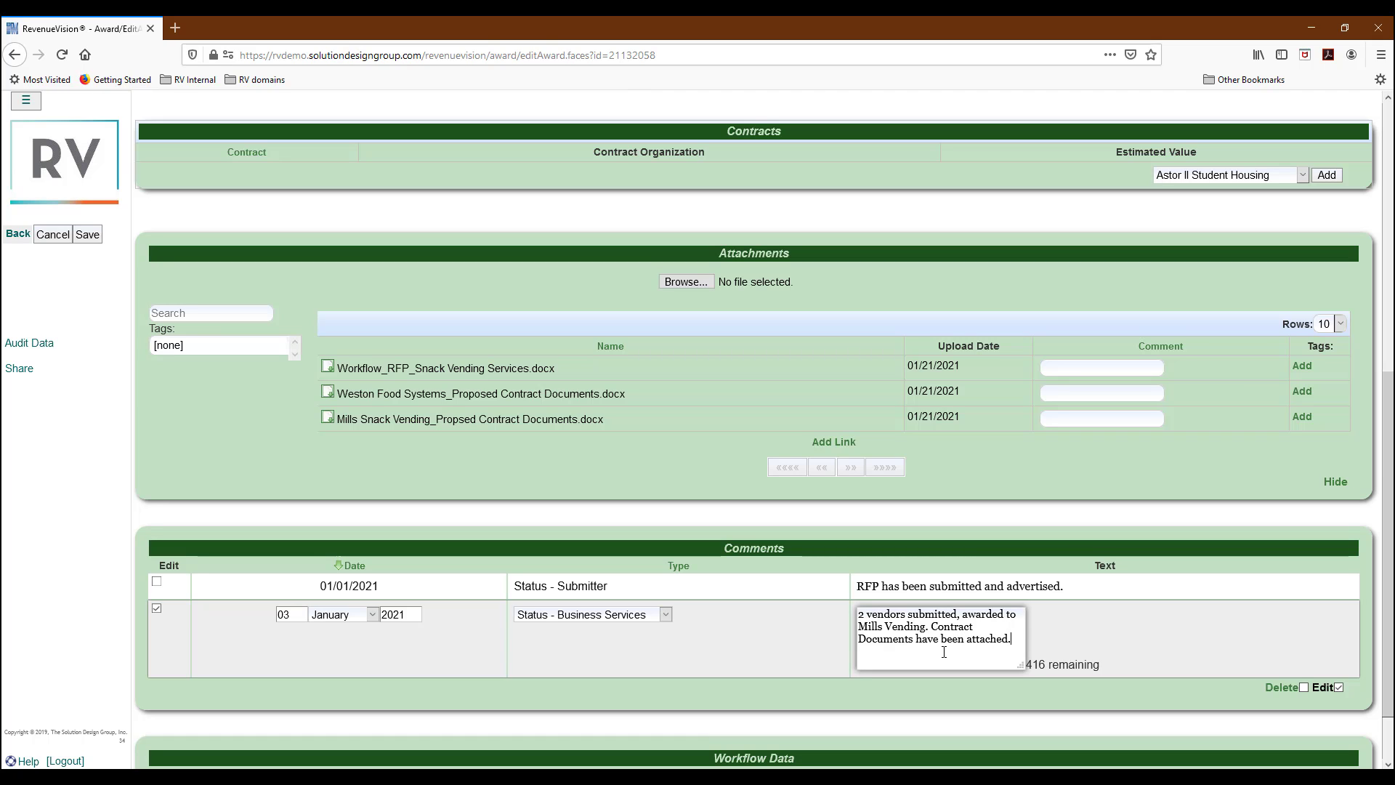
text(. Forwarding to Lega)
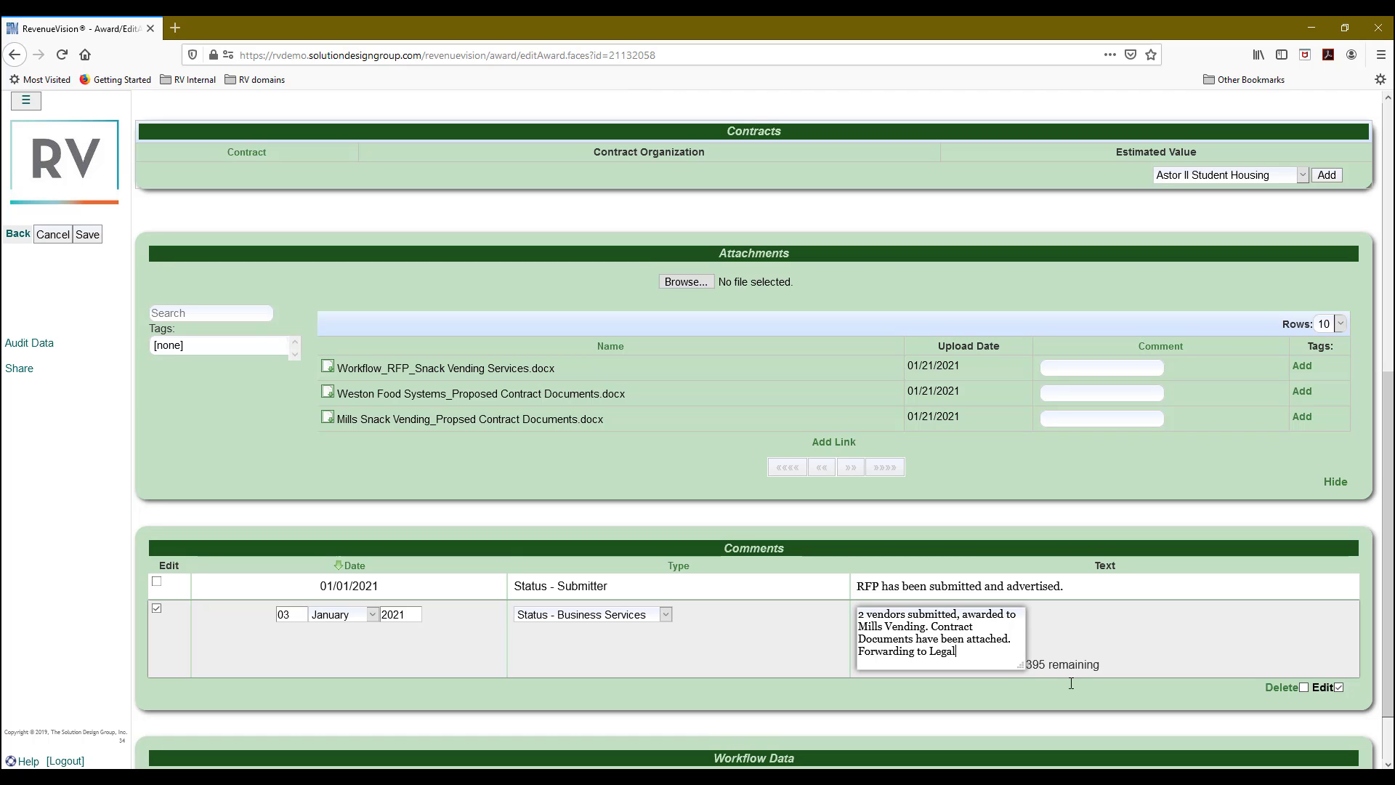
text(l.)
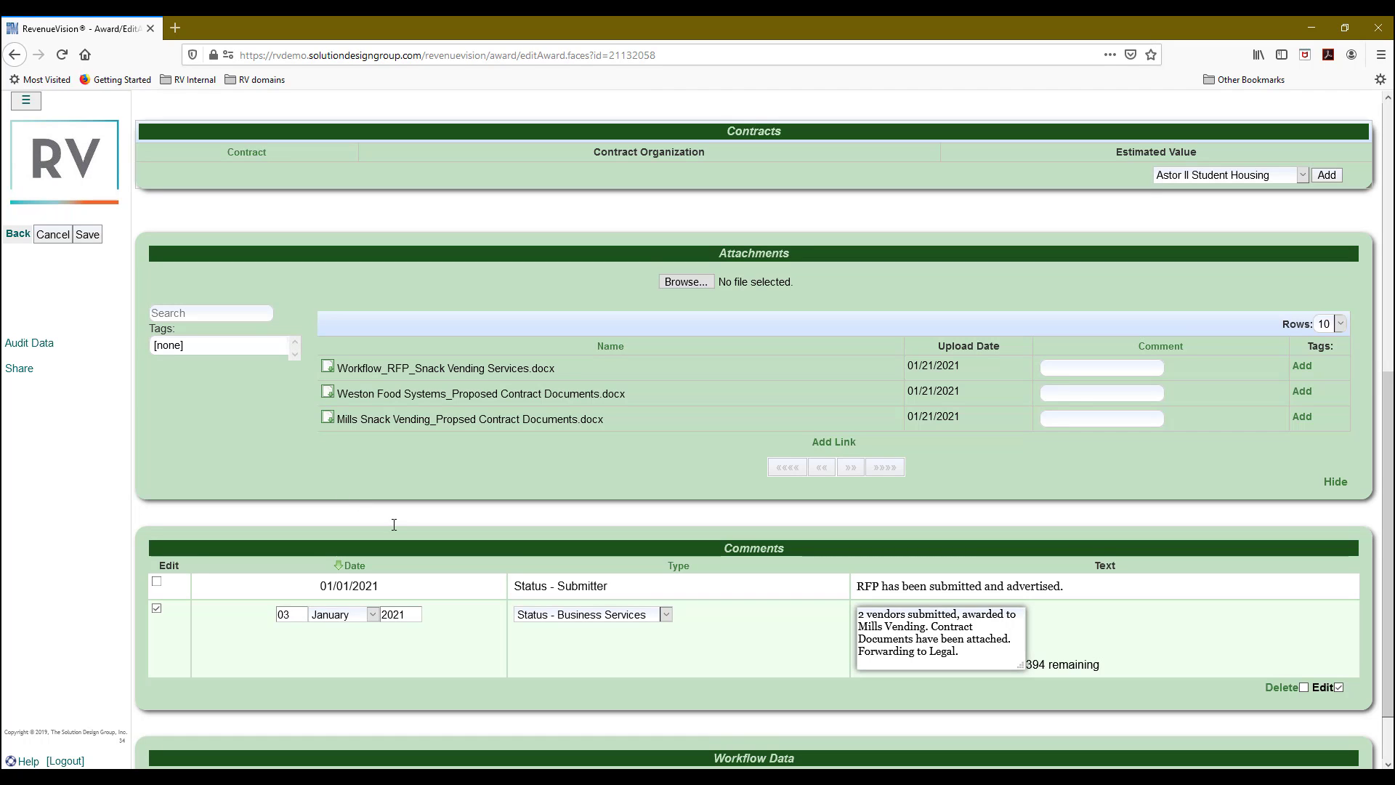
Save the new comment, then set Workflow Station to Legal and save the solicitation again.
click(87, 237)
scroll(1103, 686, up, 4)
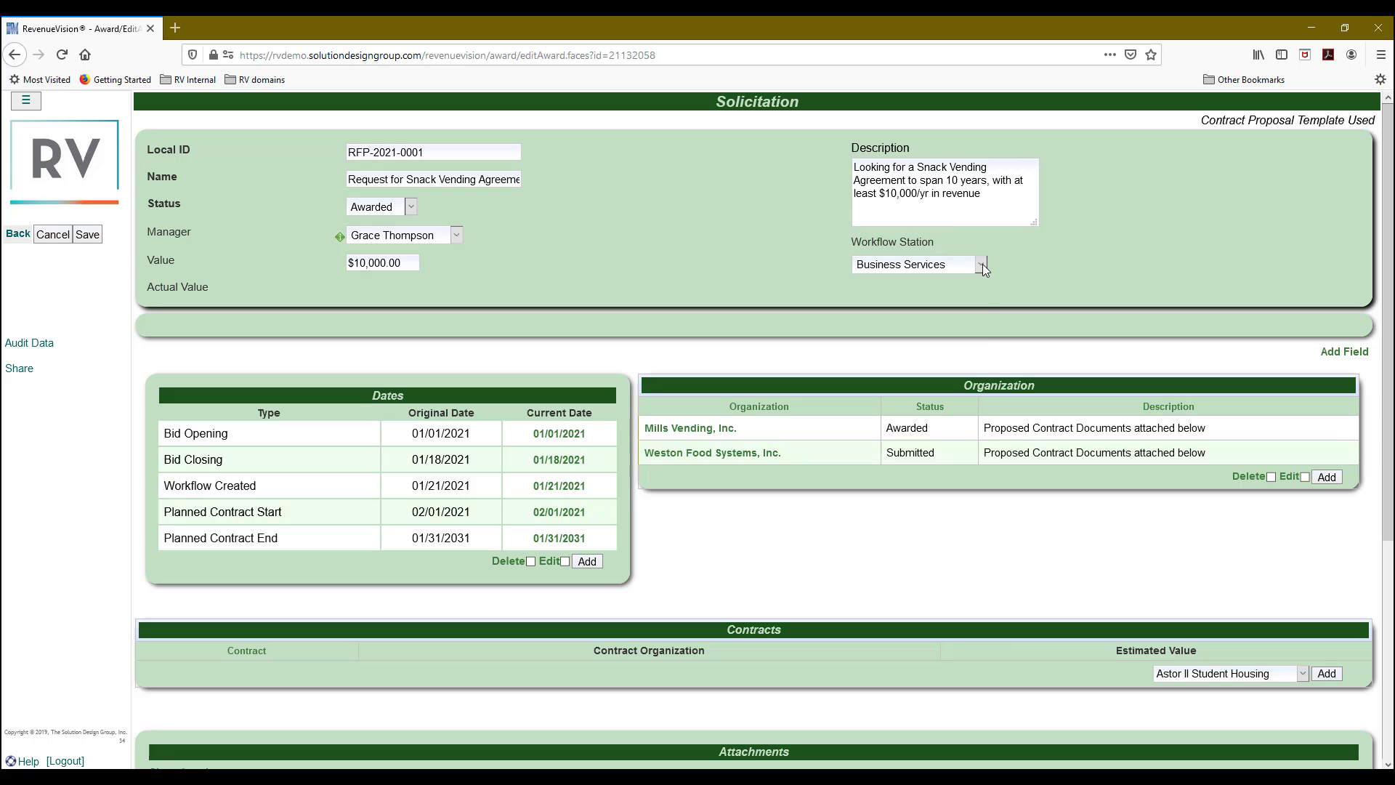
click(981, 264)
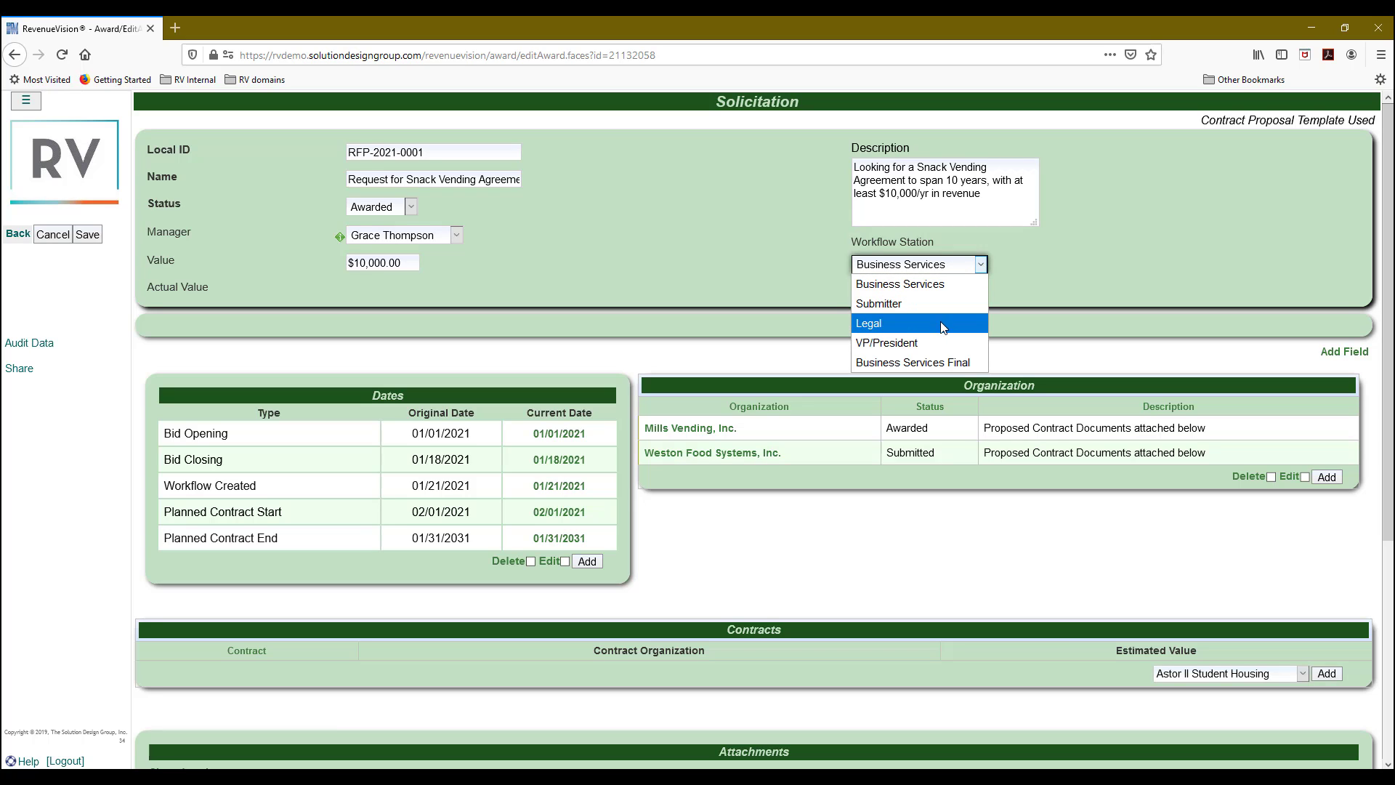
click(880, 328)
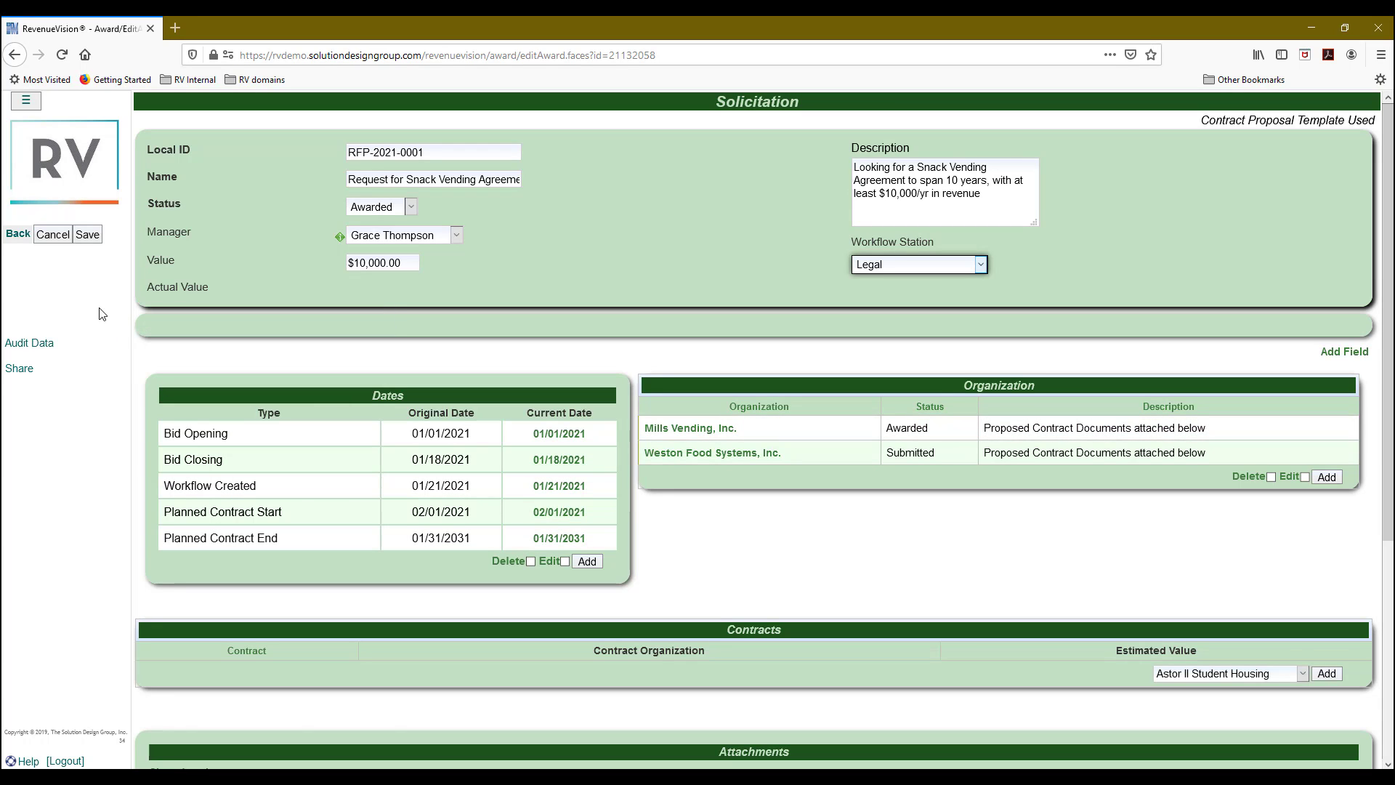
click(88, 234)
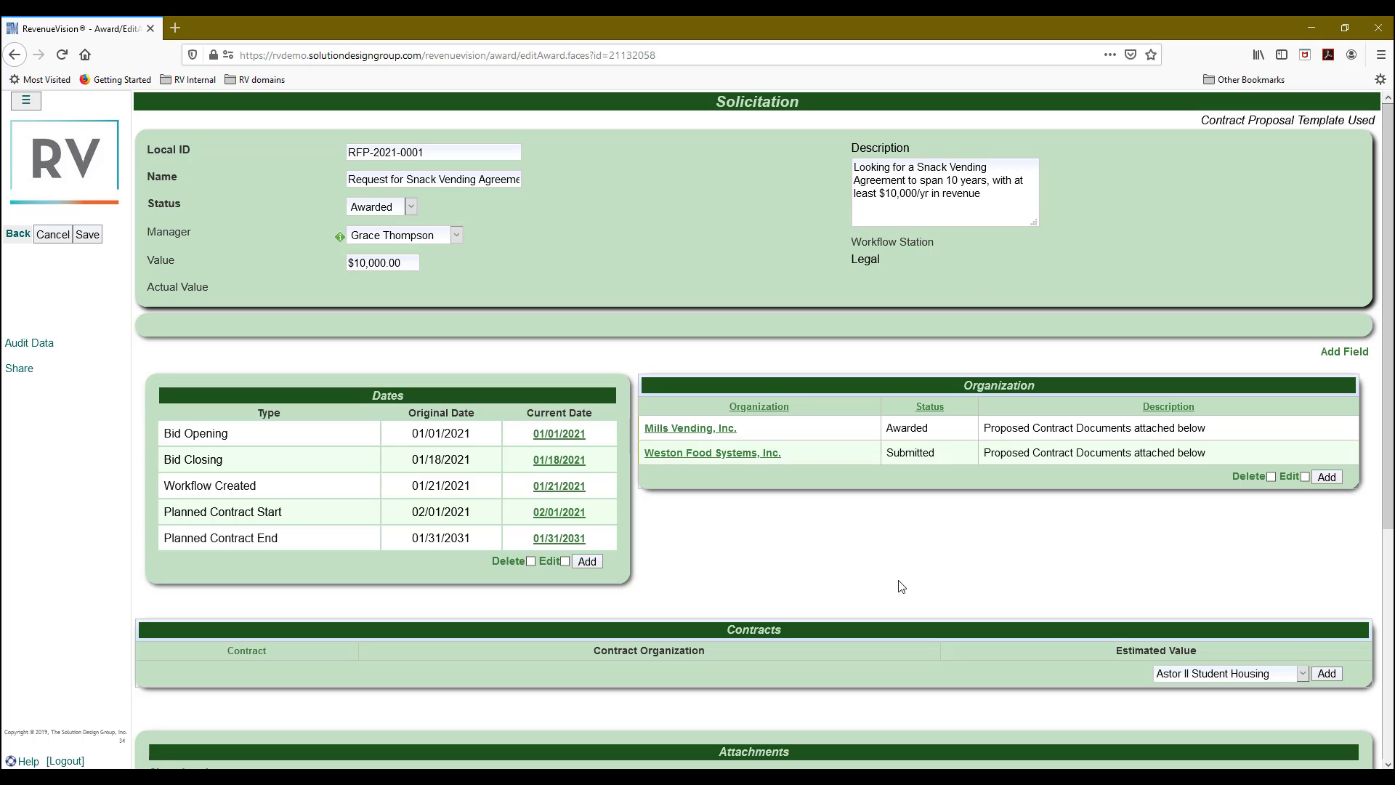
scroll(901, 586, down, 5)
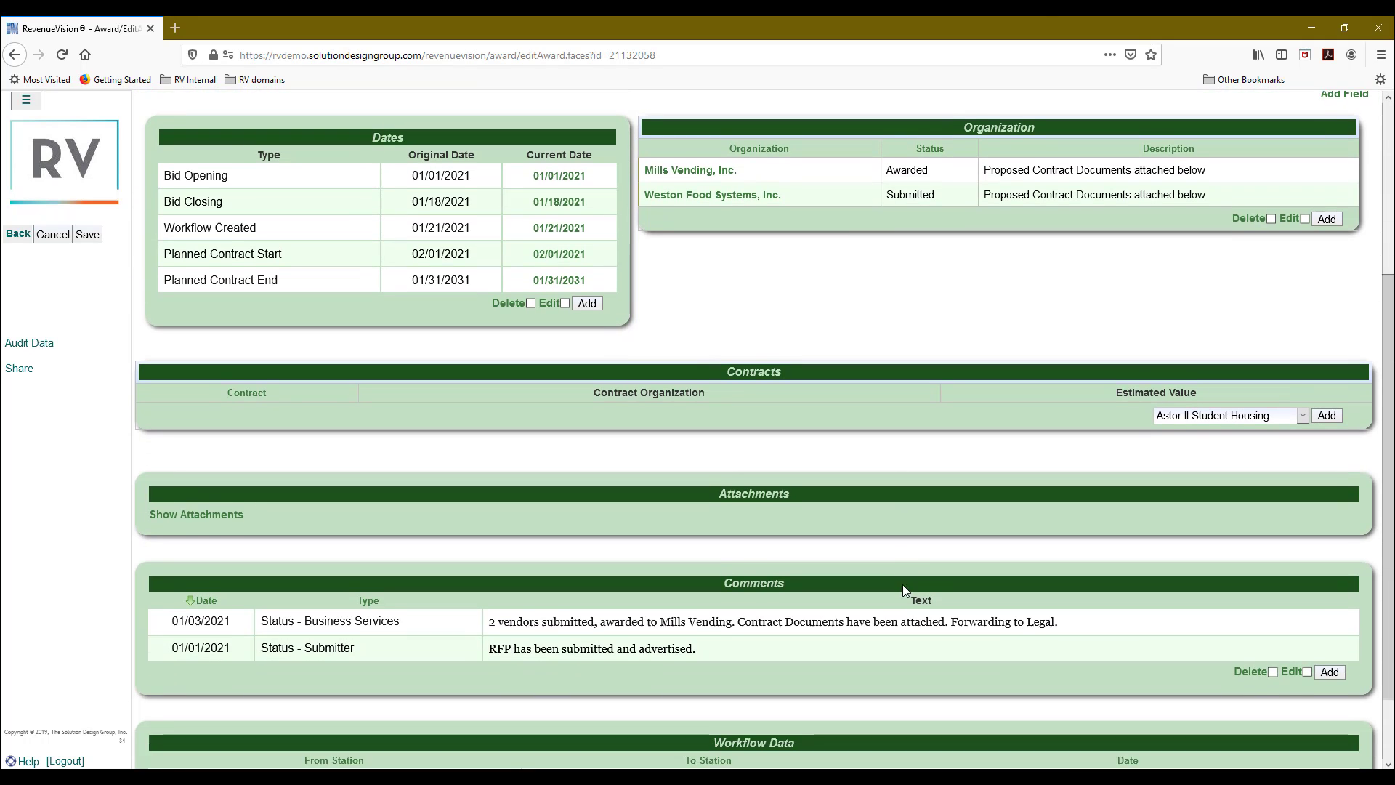
scroll(905, 587, down, 2)
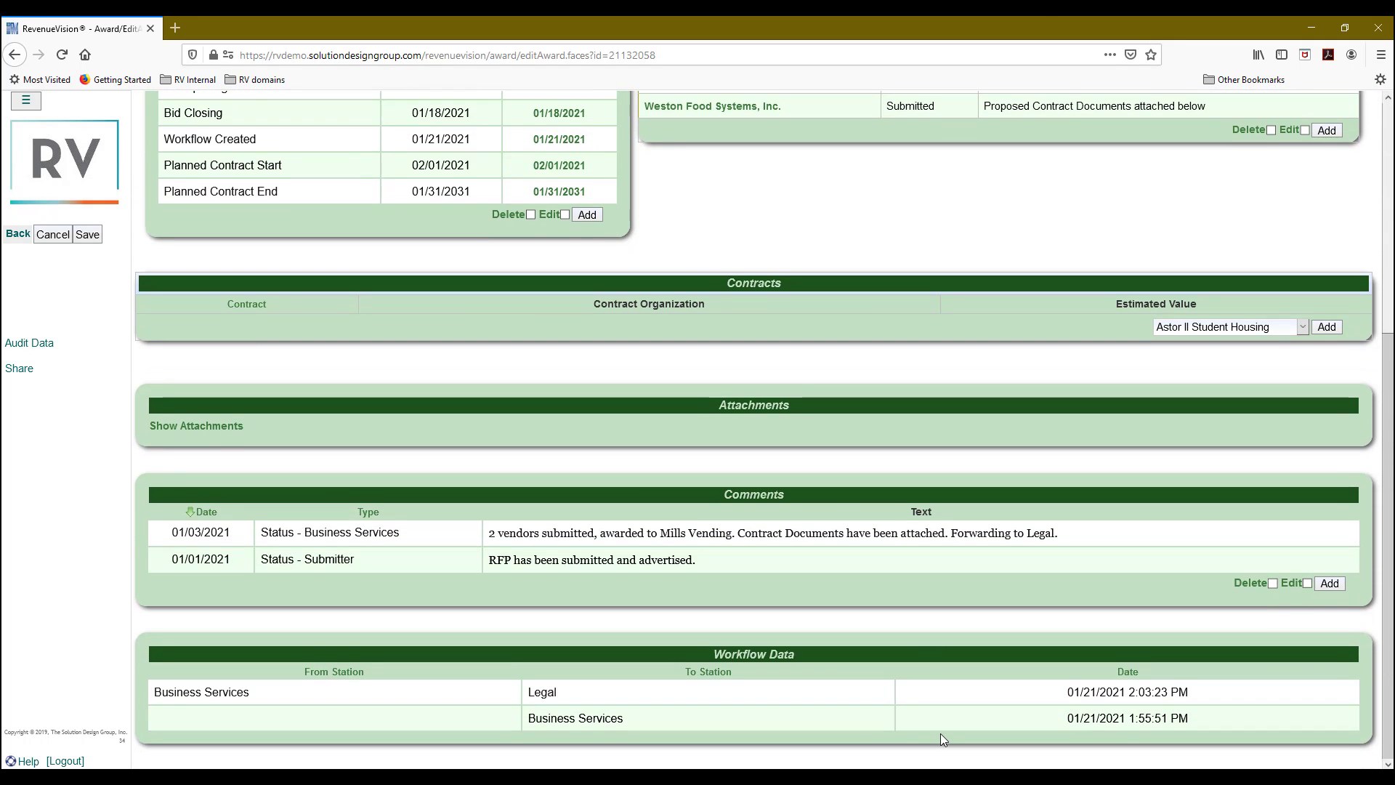
Log out and log back in with the Legal workflow user's credentials.
click(67, 761)
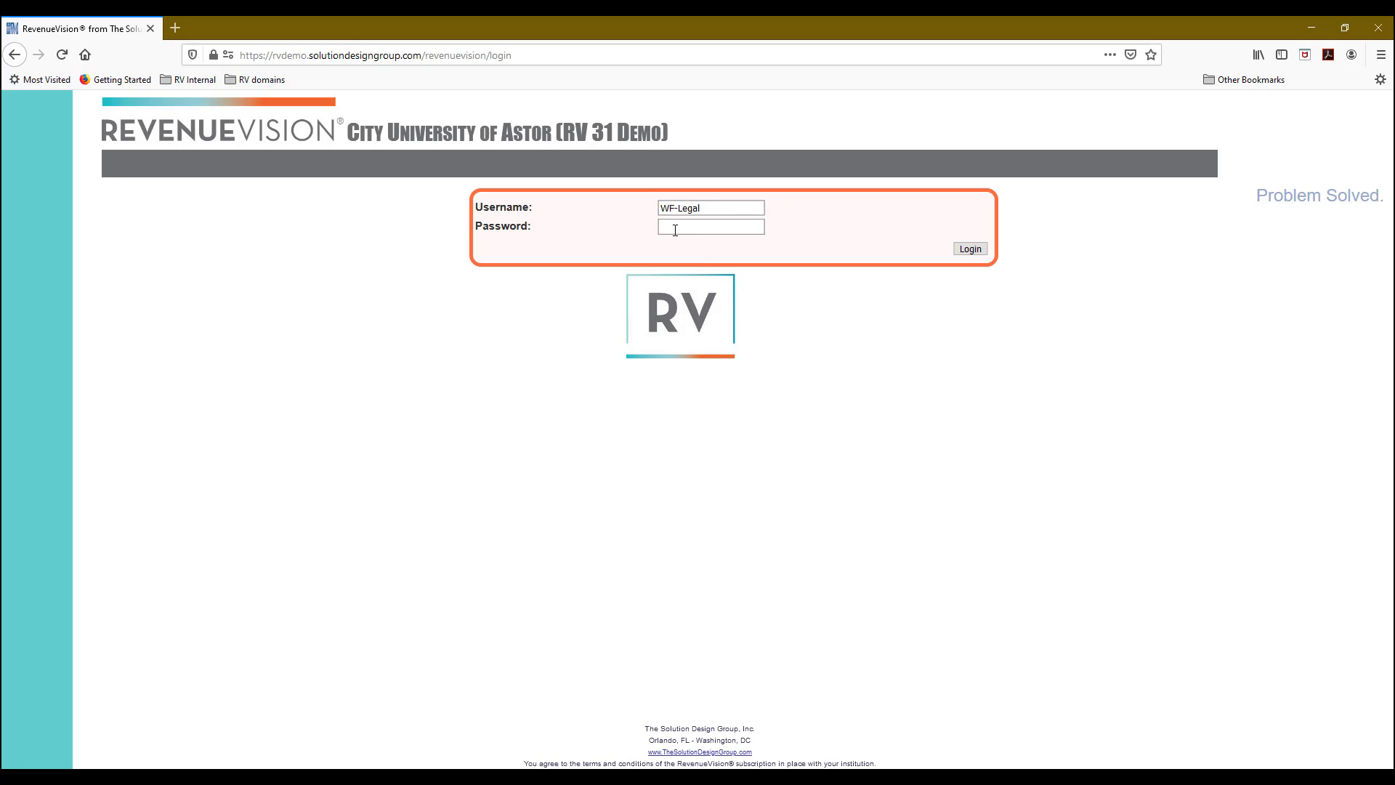
click(675, 230)
text(•••••)
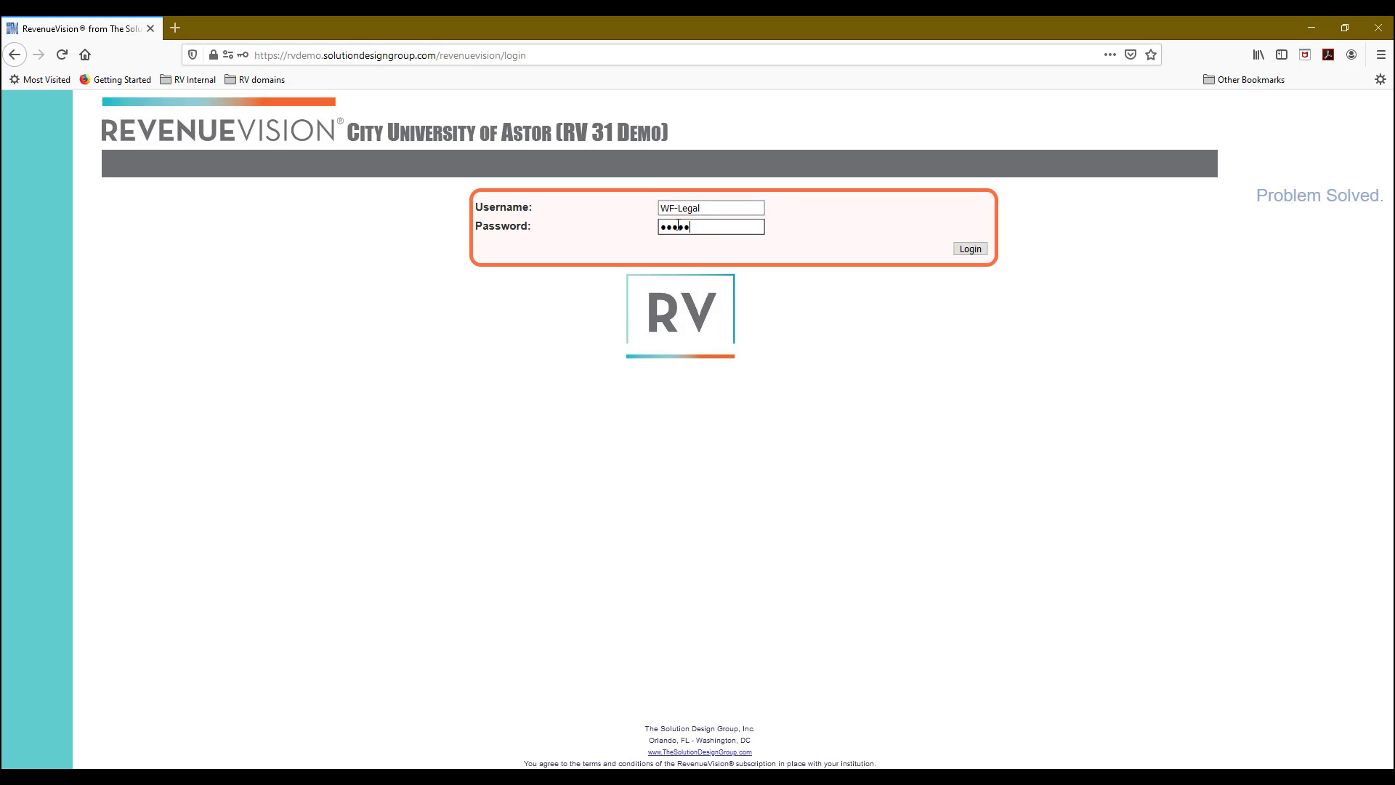
text(•••)
click(971, 250)
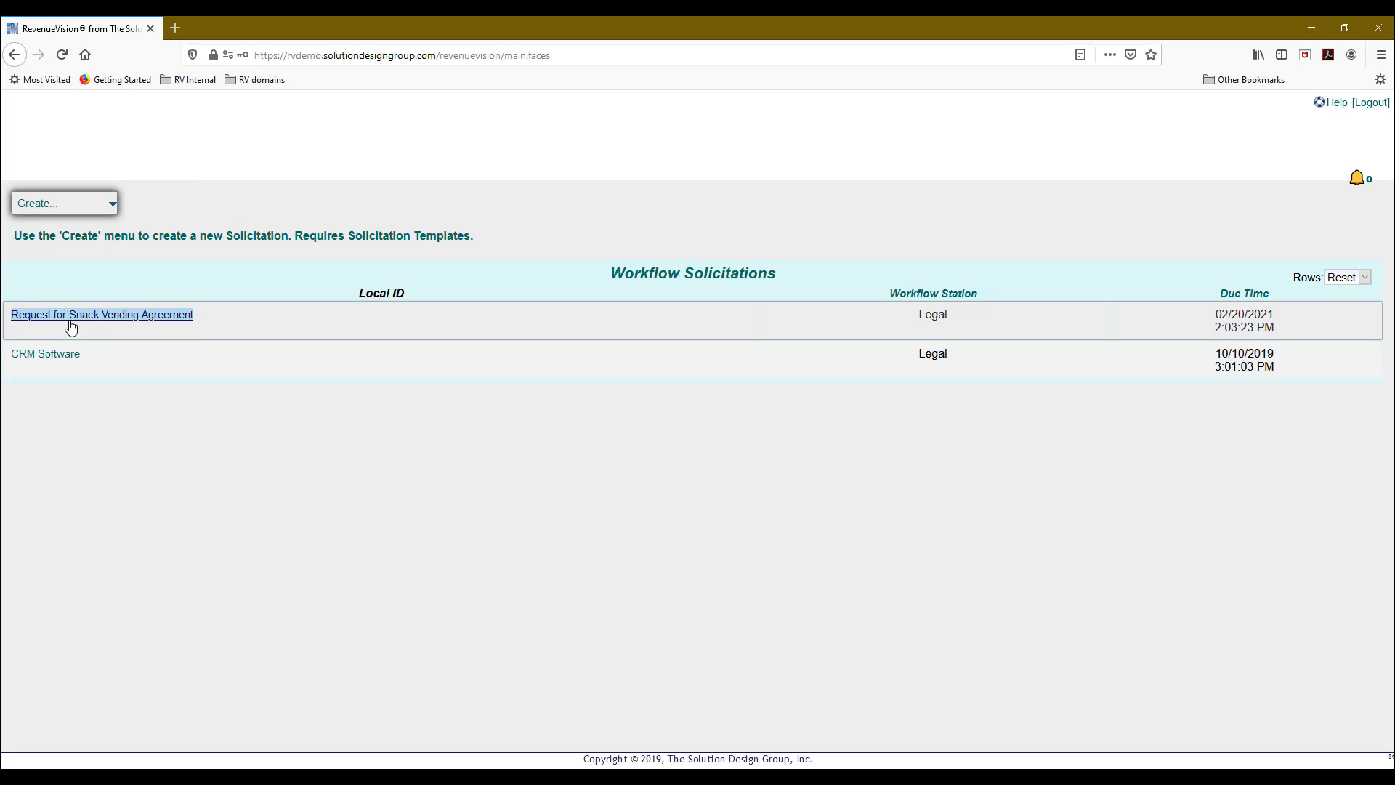
Open Request for Snack Vending Agreement and open its Mills Snack Vending contract attachment in Word.
click(127, 317)
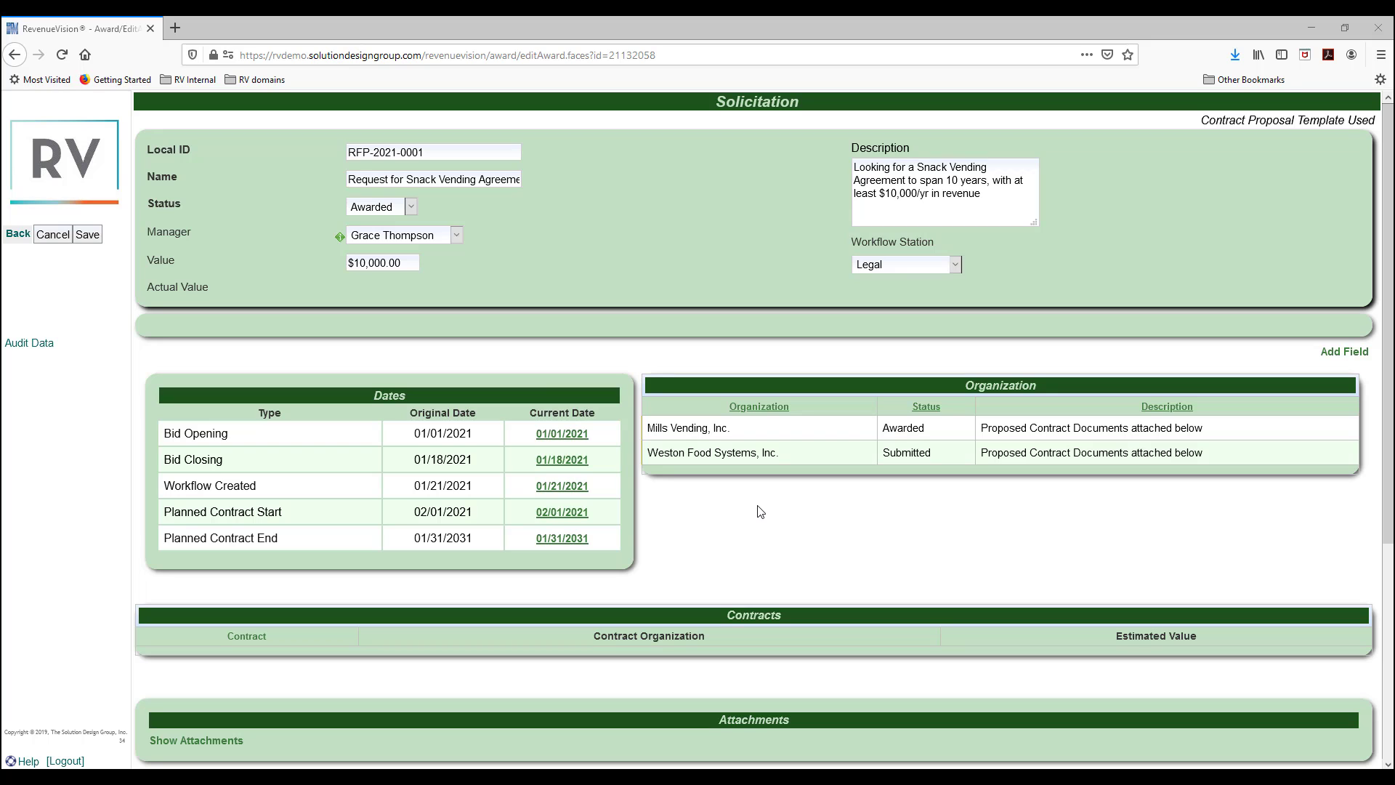
scroll(760, 511, down, 5)
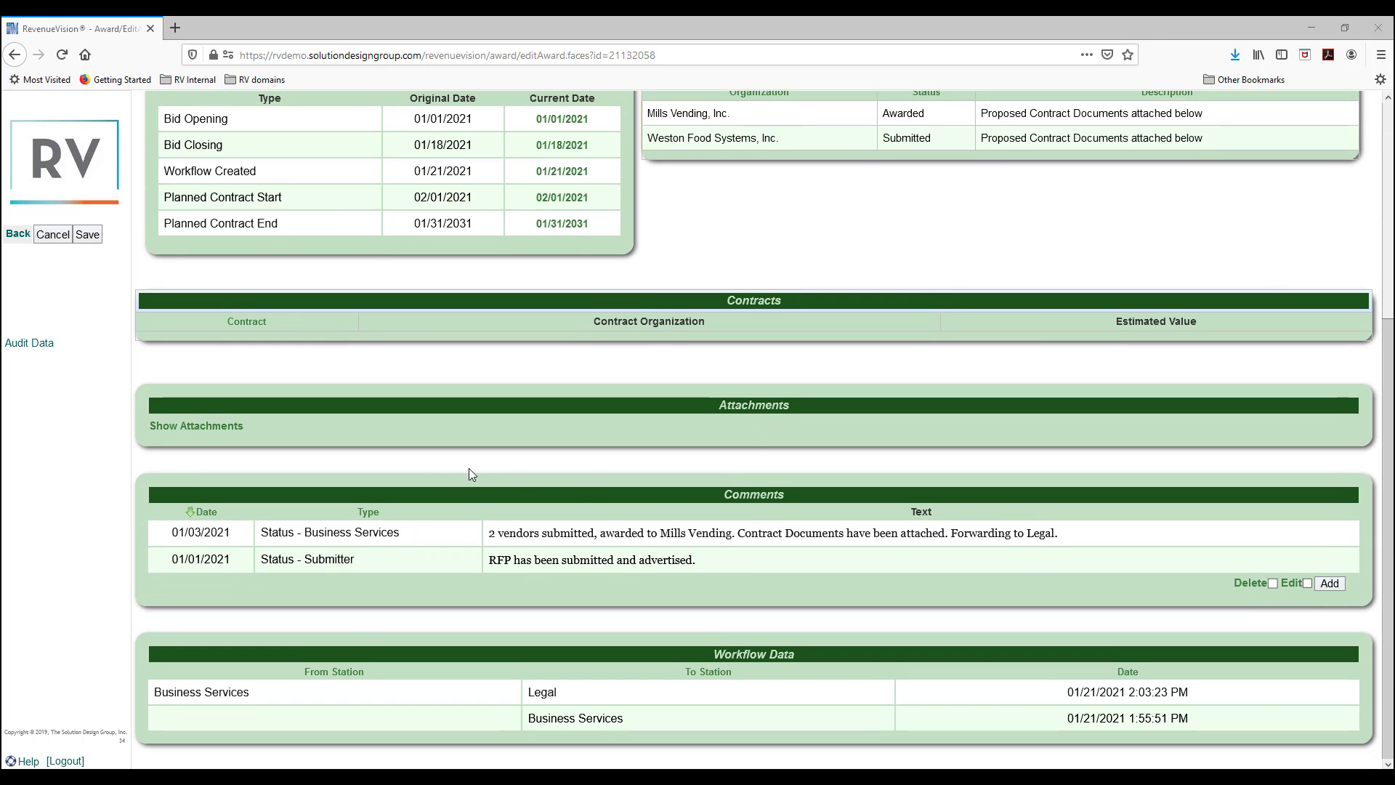
click(211, 426)
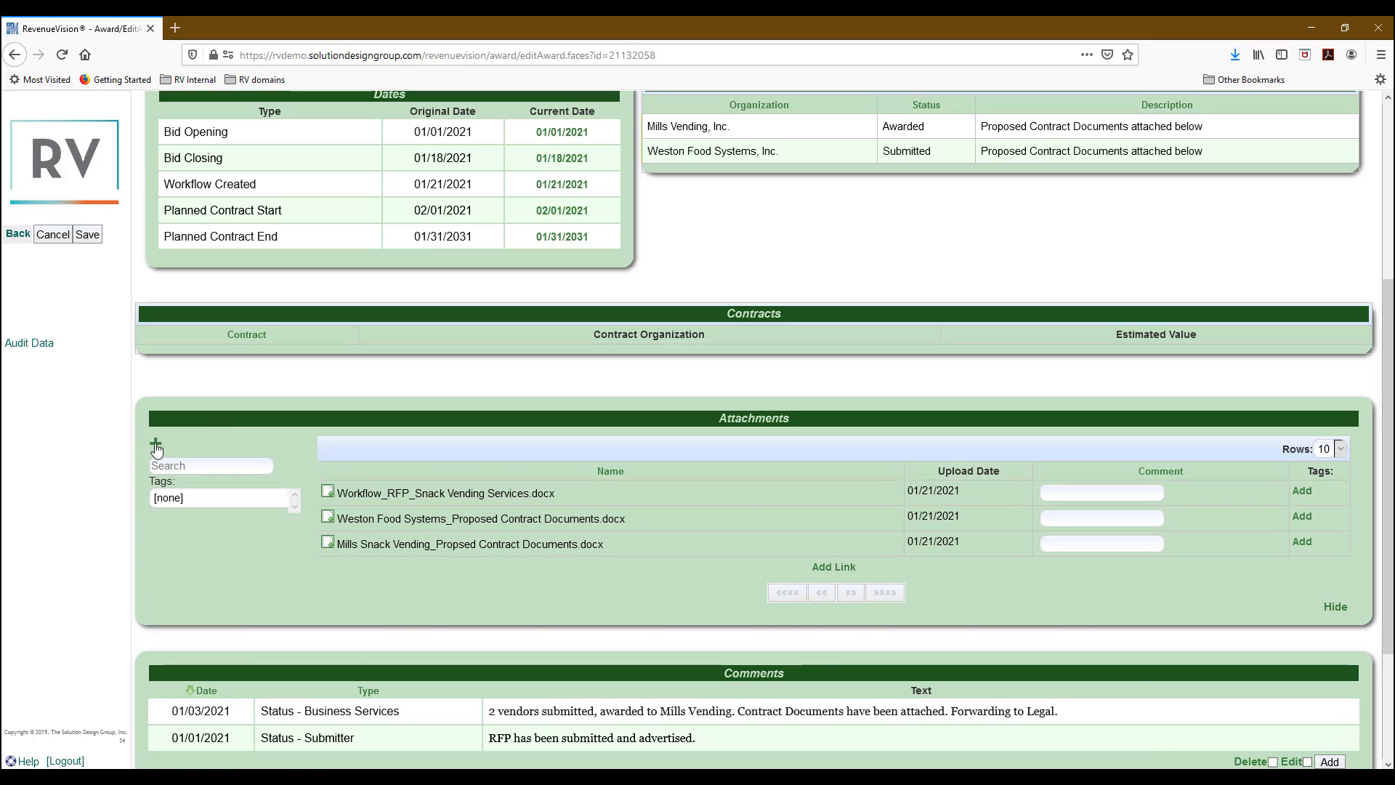
click(328, 545)
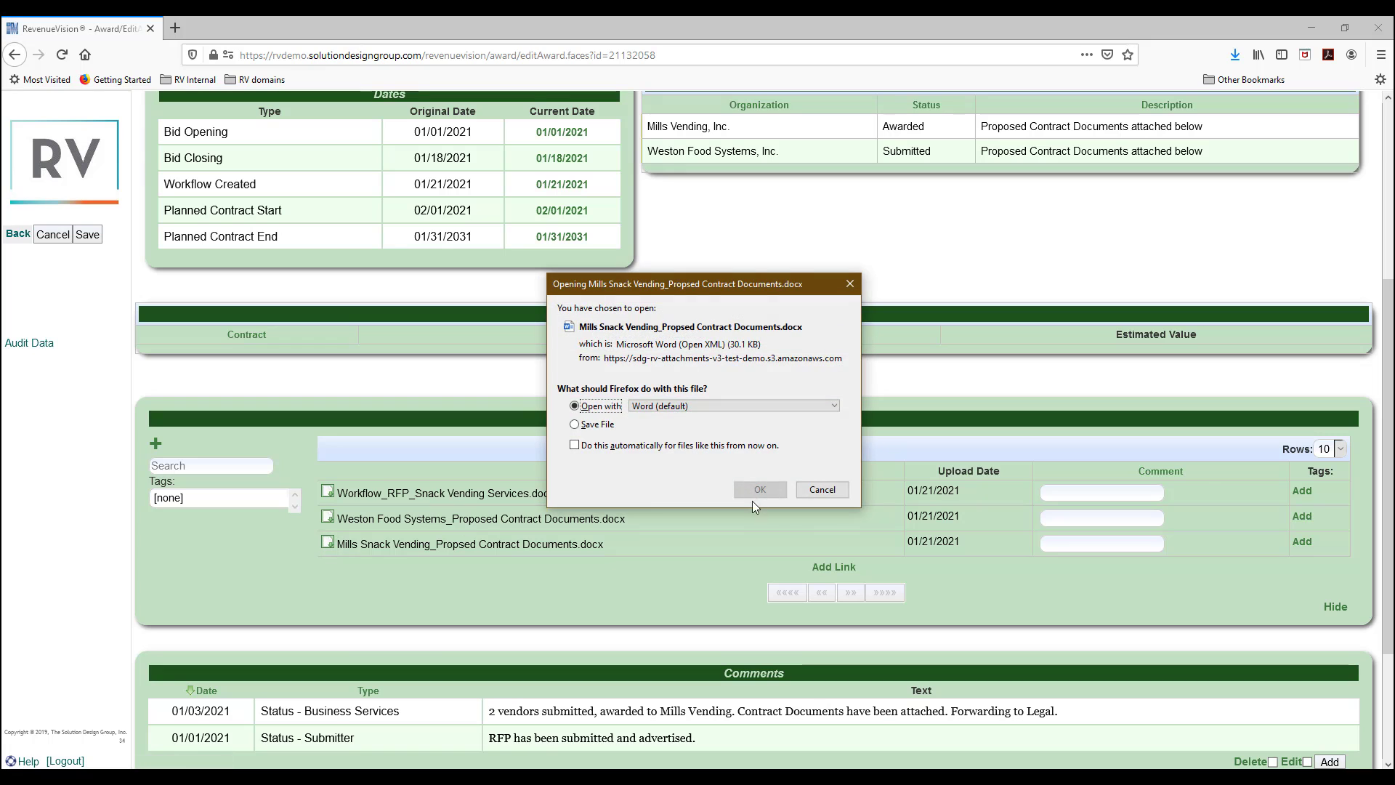
click(769, 489)
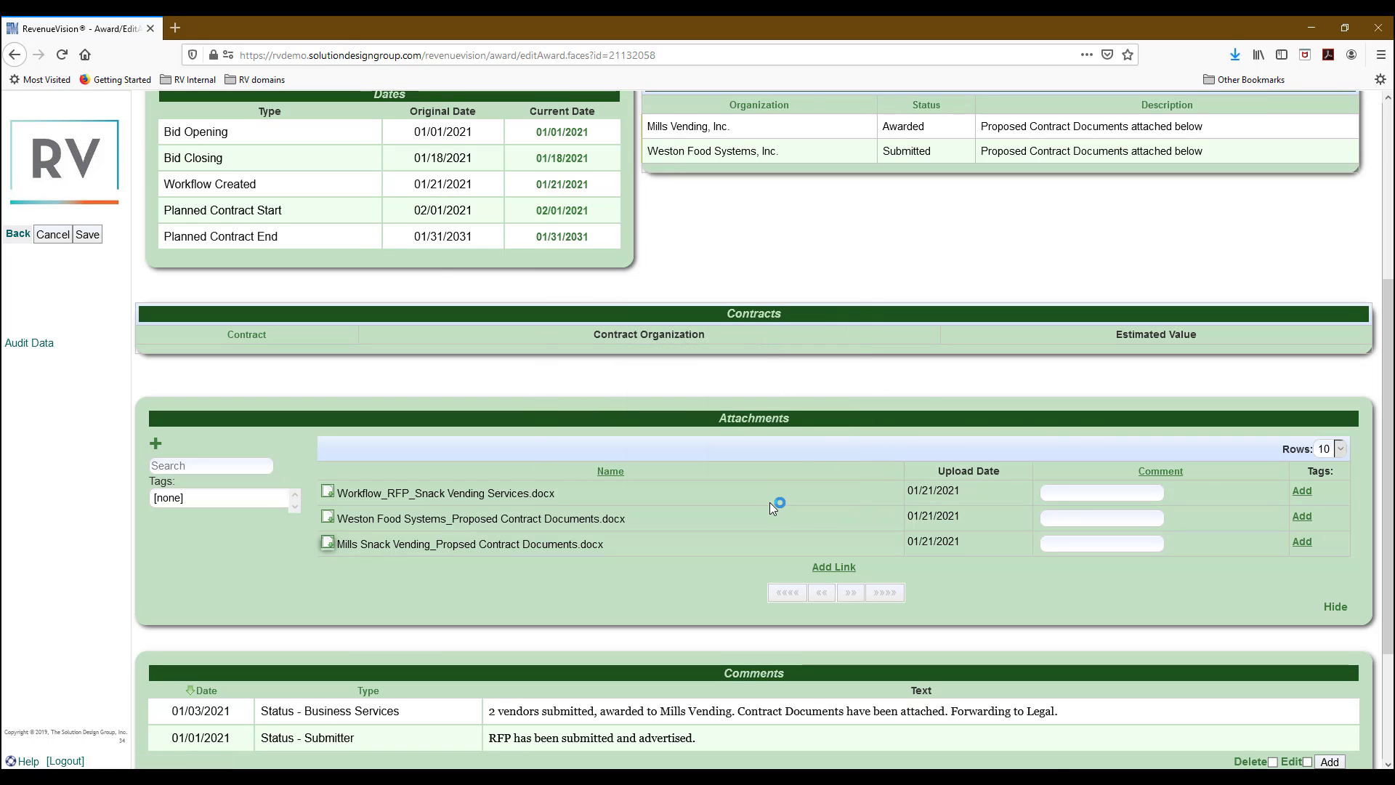
scroll(867, 567, down, 1)
scroll(866, 567, down, 20)
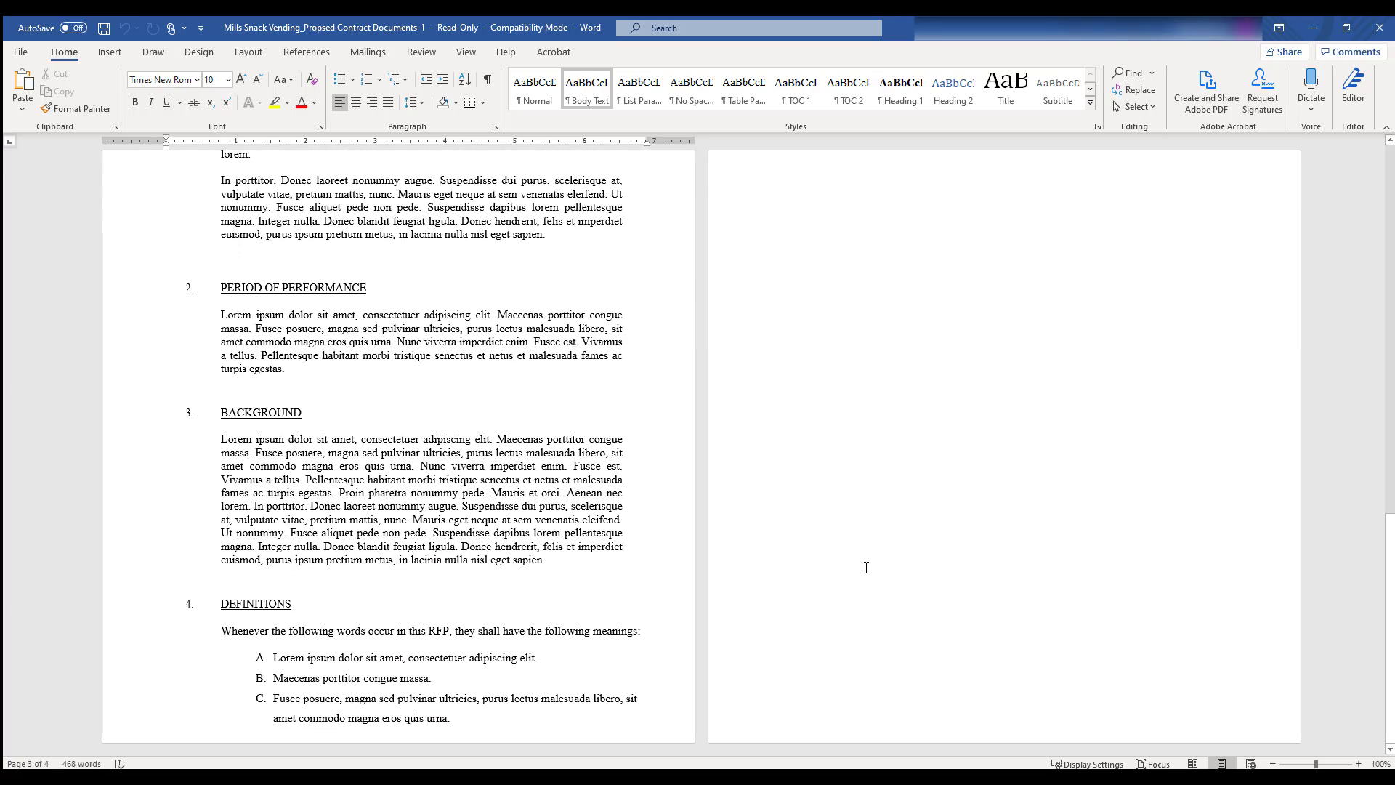
Add a new 'Make Changes here' line after the Invitation text.
scroll(866, 567, up, 20)
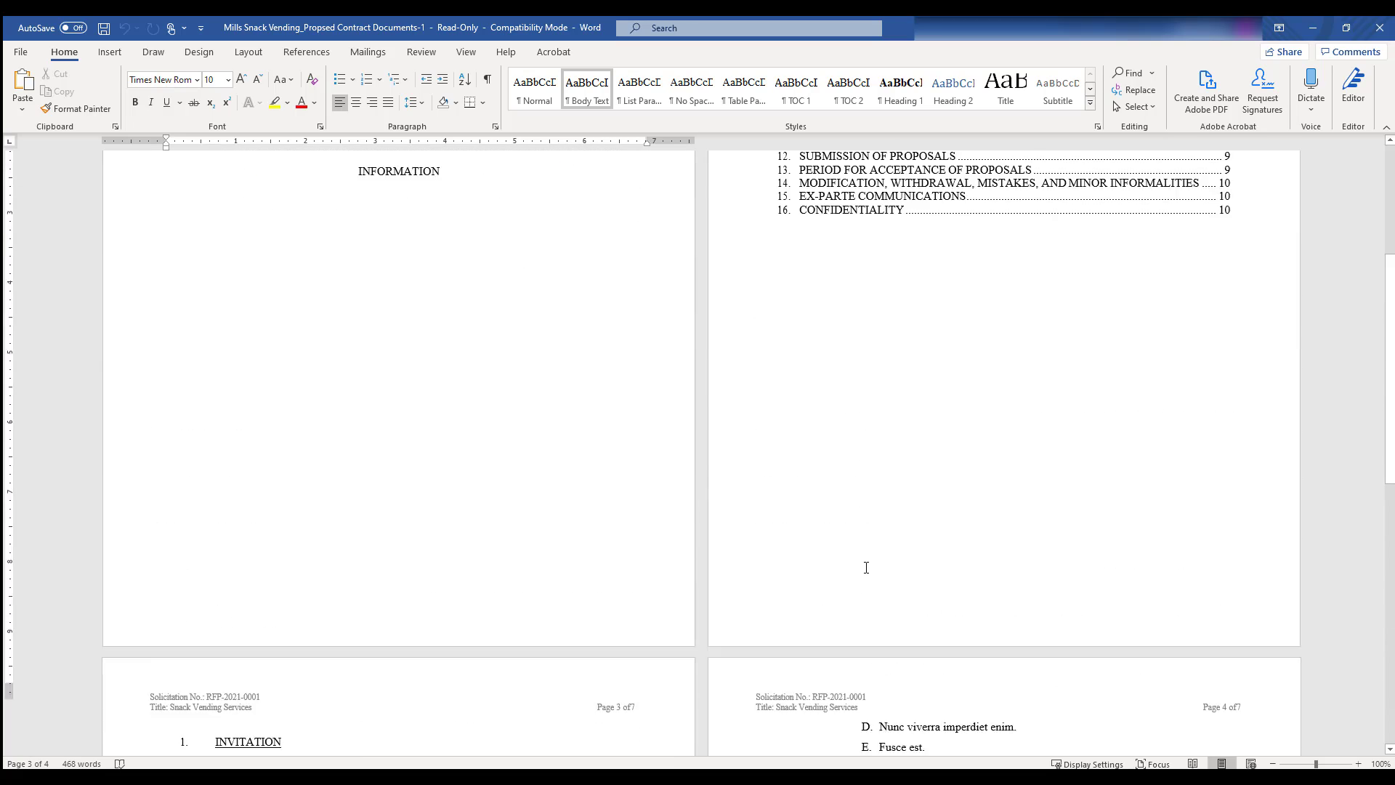
scroll(866, 568, up, 1)
scroll(866, 567, down, 10)
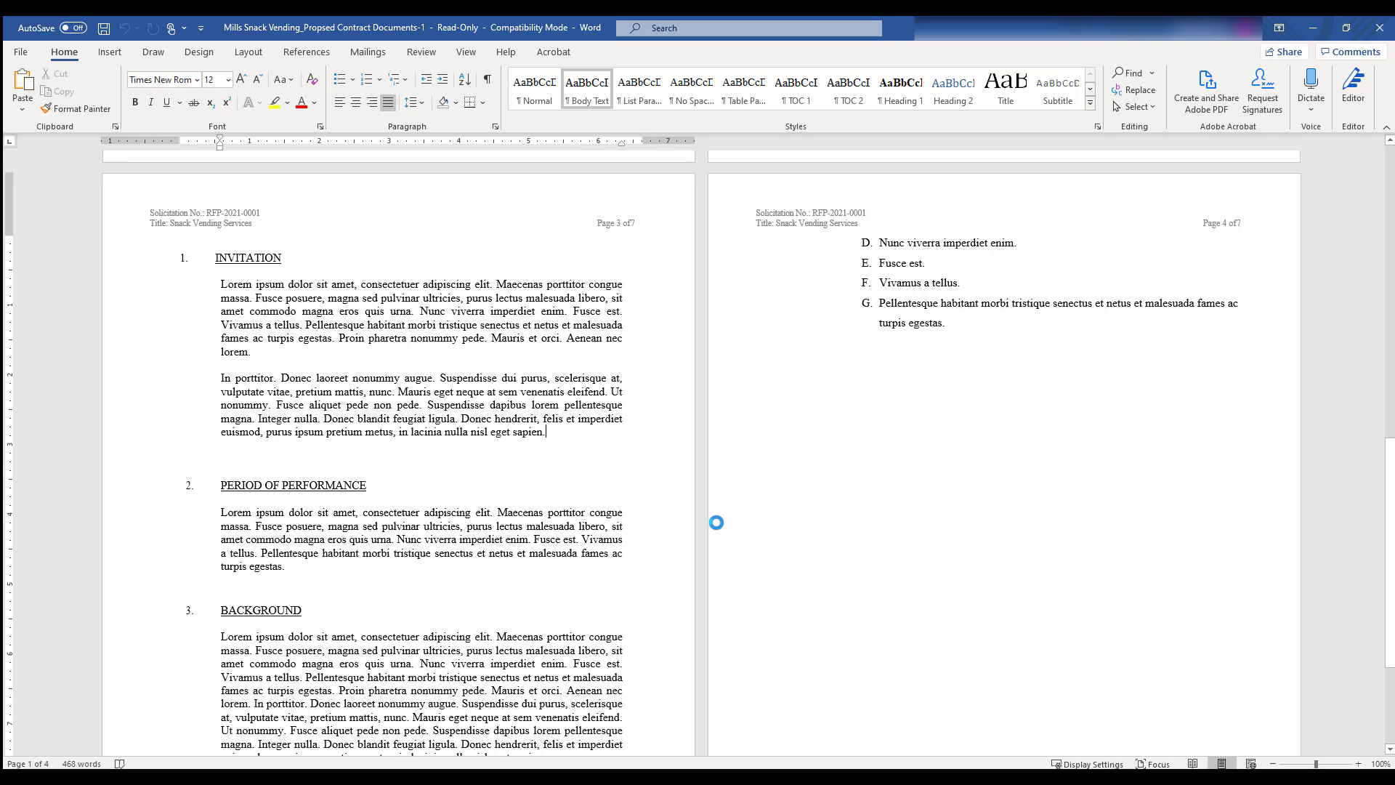
key(Return)
key(Return)
text(Make Changes here)
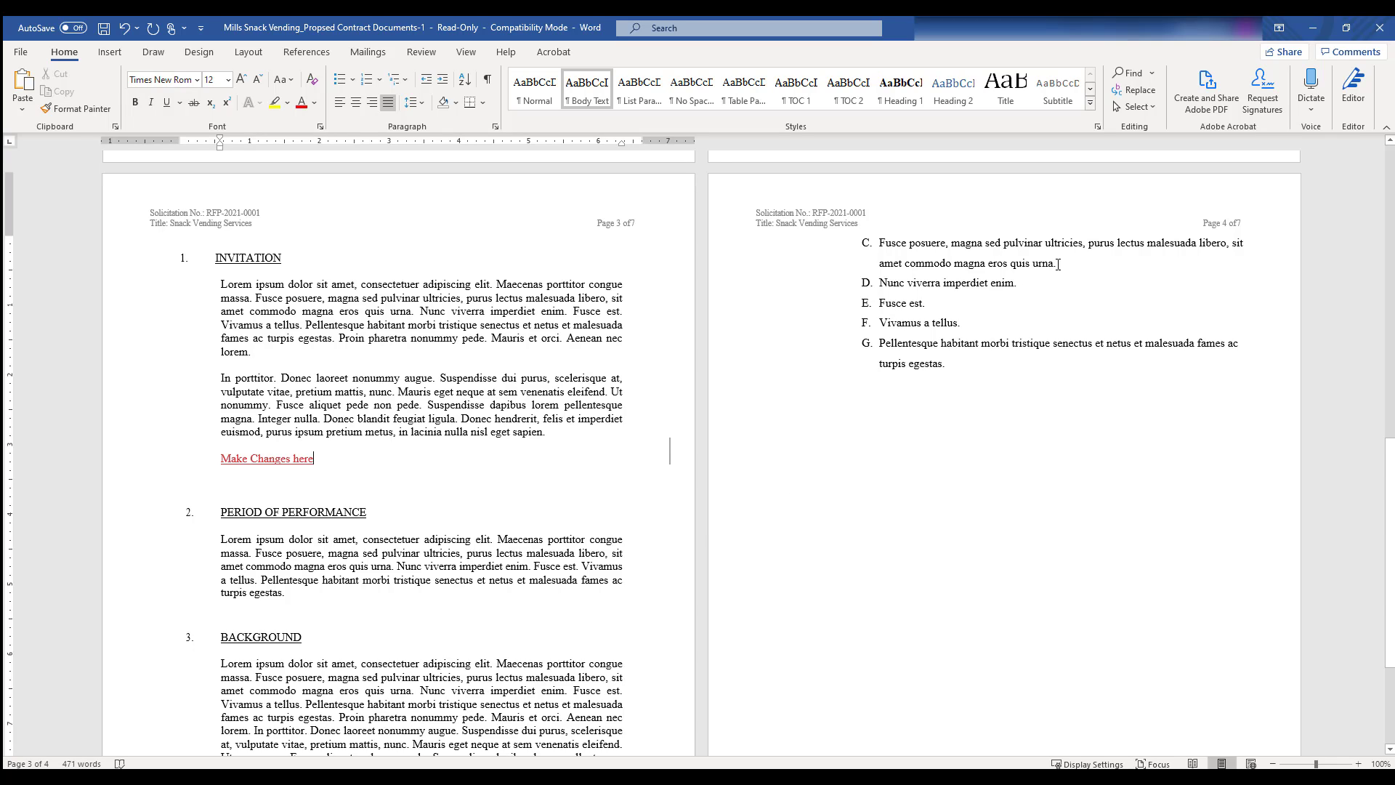
Delete definitions item C and add a new item G reading 'Add something here'.
drag(1060, 265, 879, 243)
key(Delete)
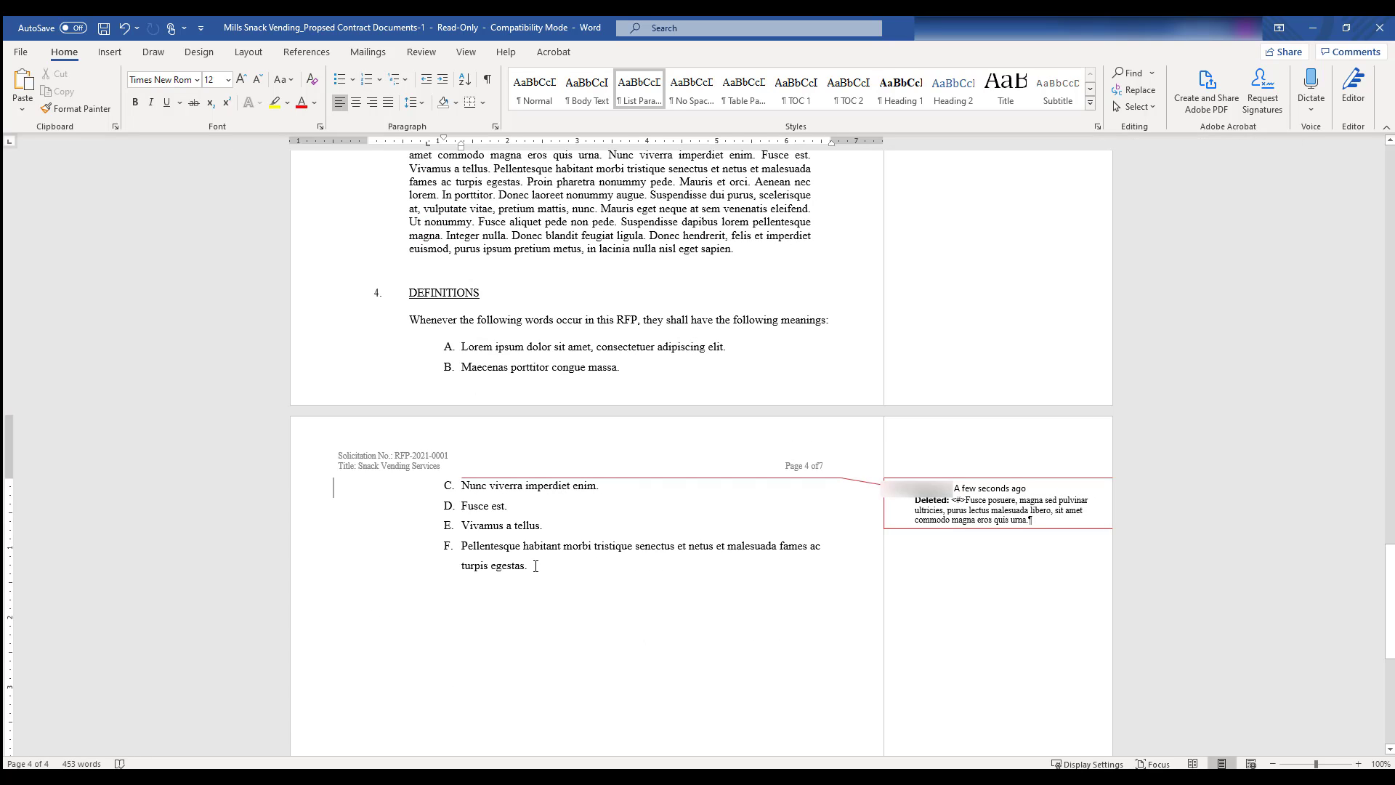
click(535, 567)
key(Return)
text(Add )
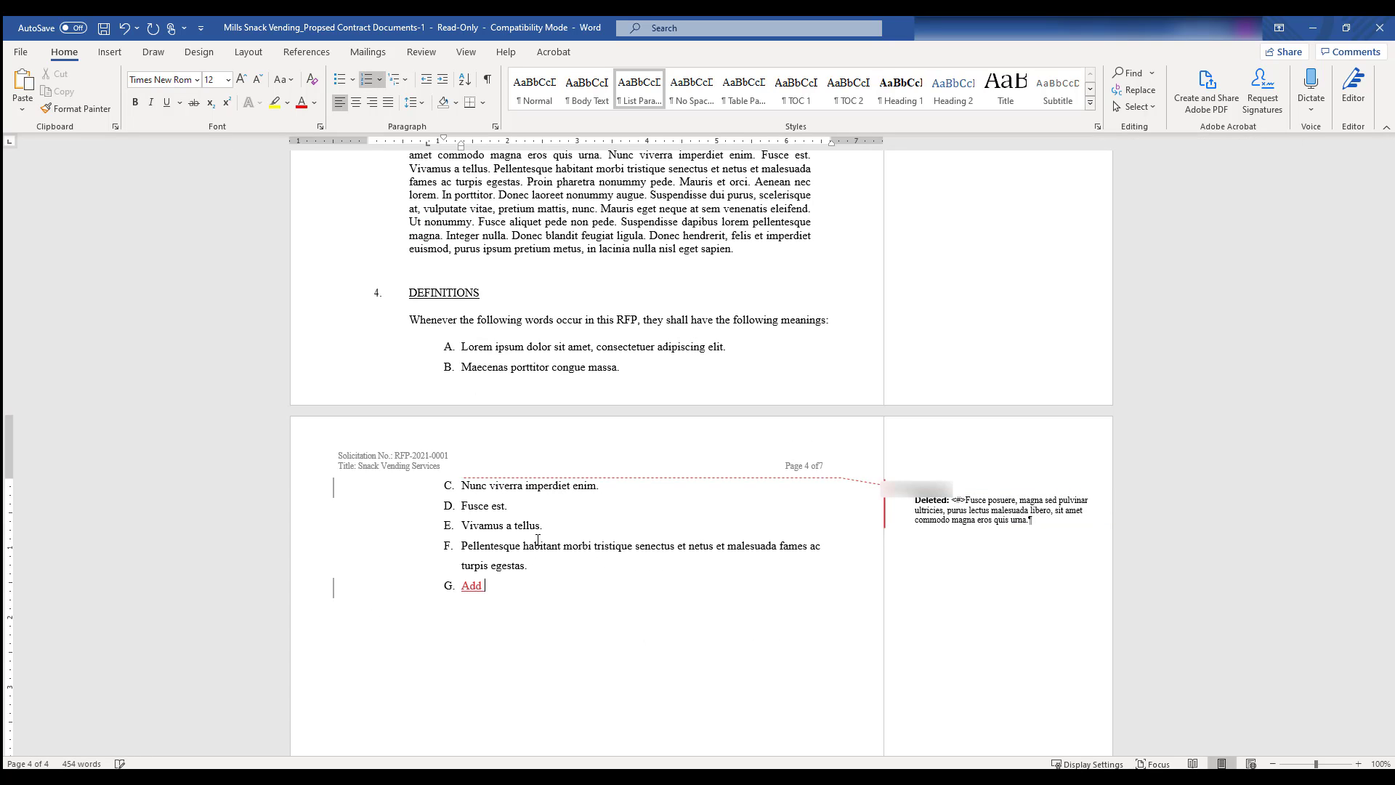
text(something here.)
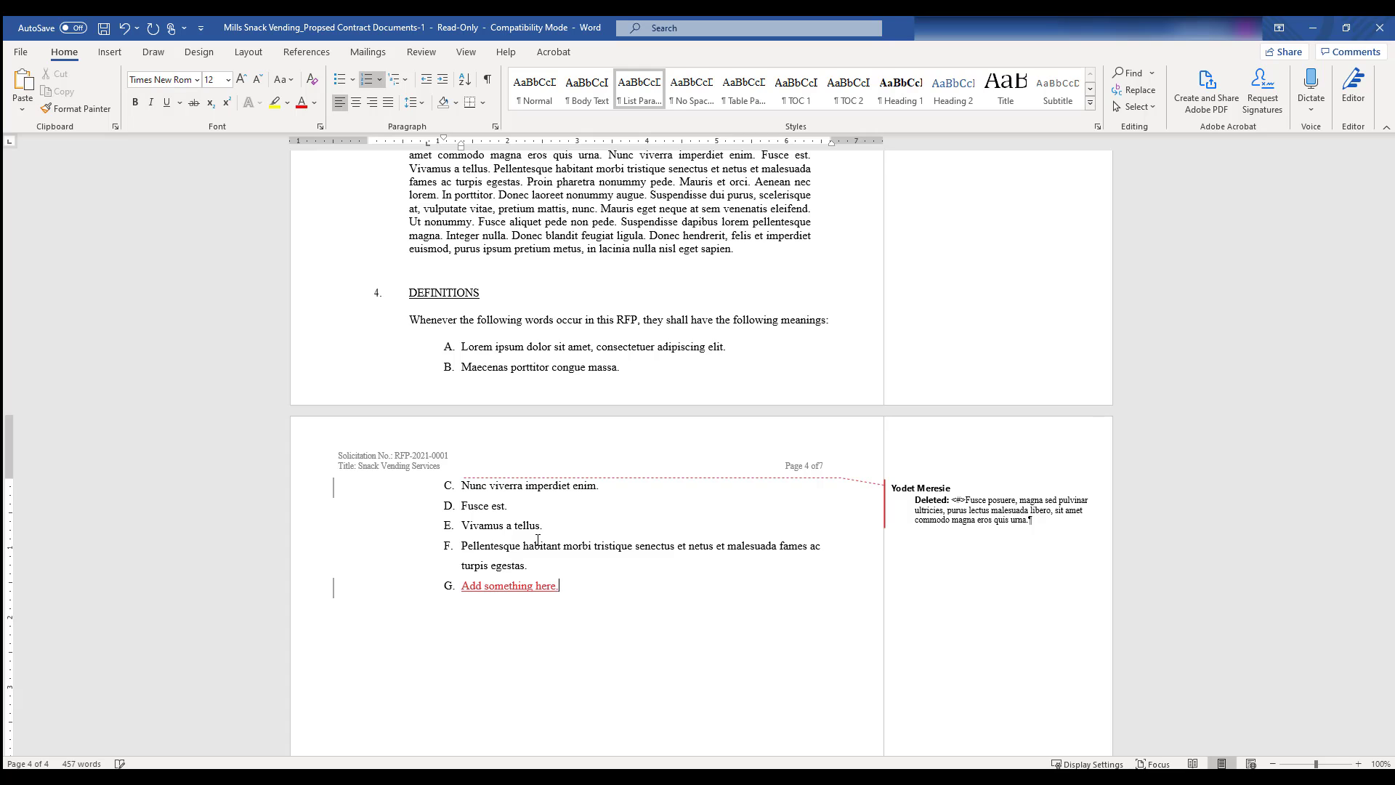
click(102, 27)
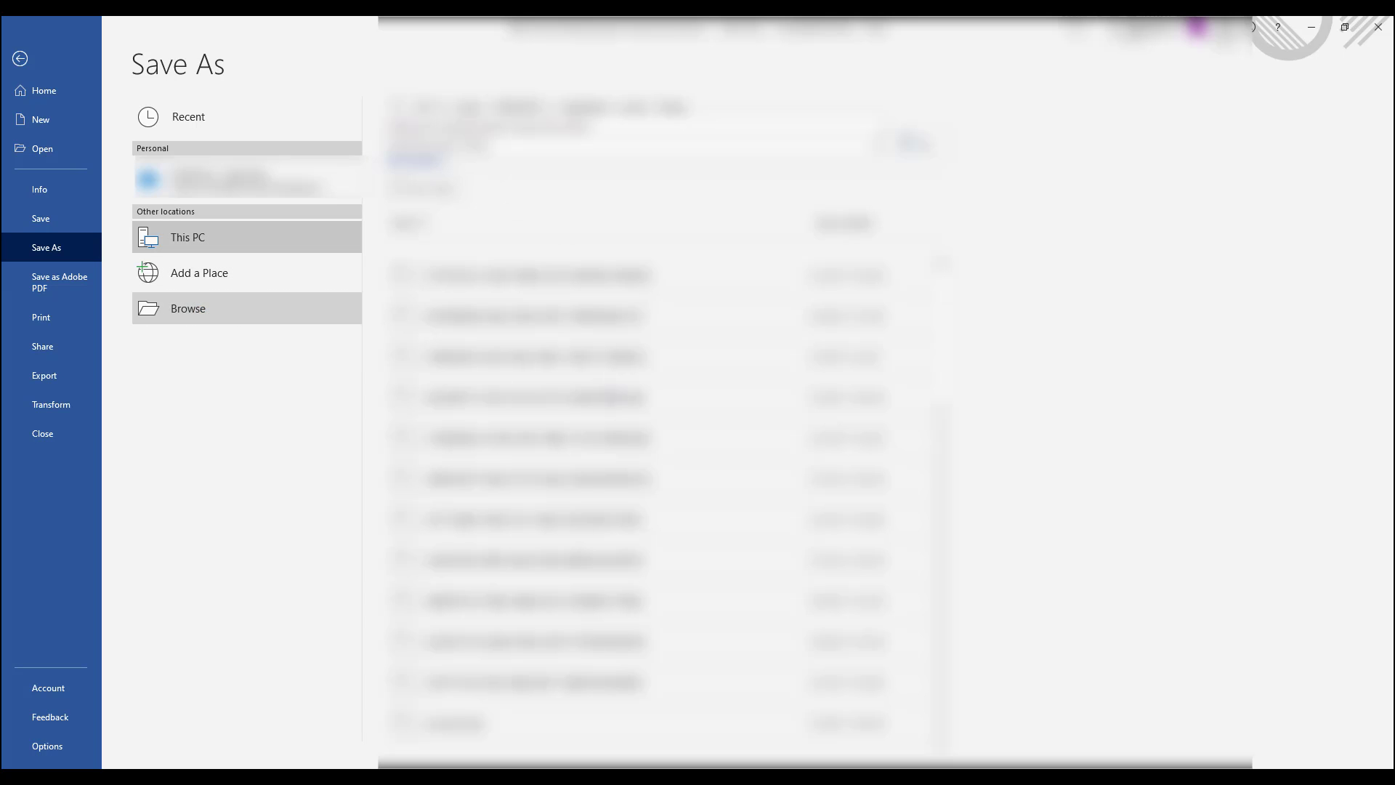
Save the copy as 'Mills Snack Vending_Propsed Contract Documents_Legal Edits_01102021', replacing the -1 suffix.
click(218, 308)
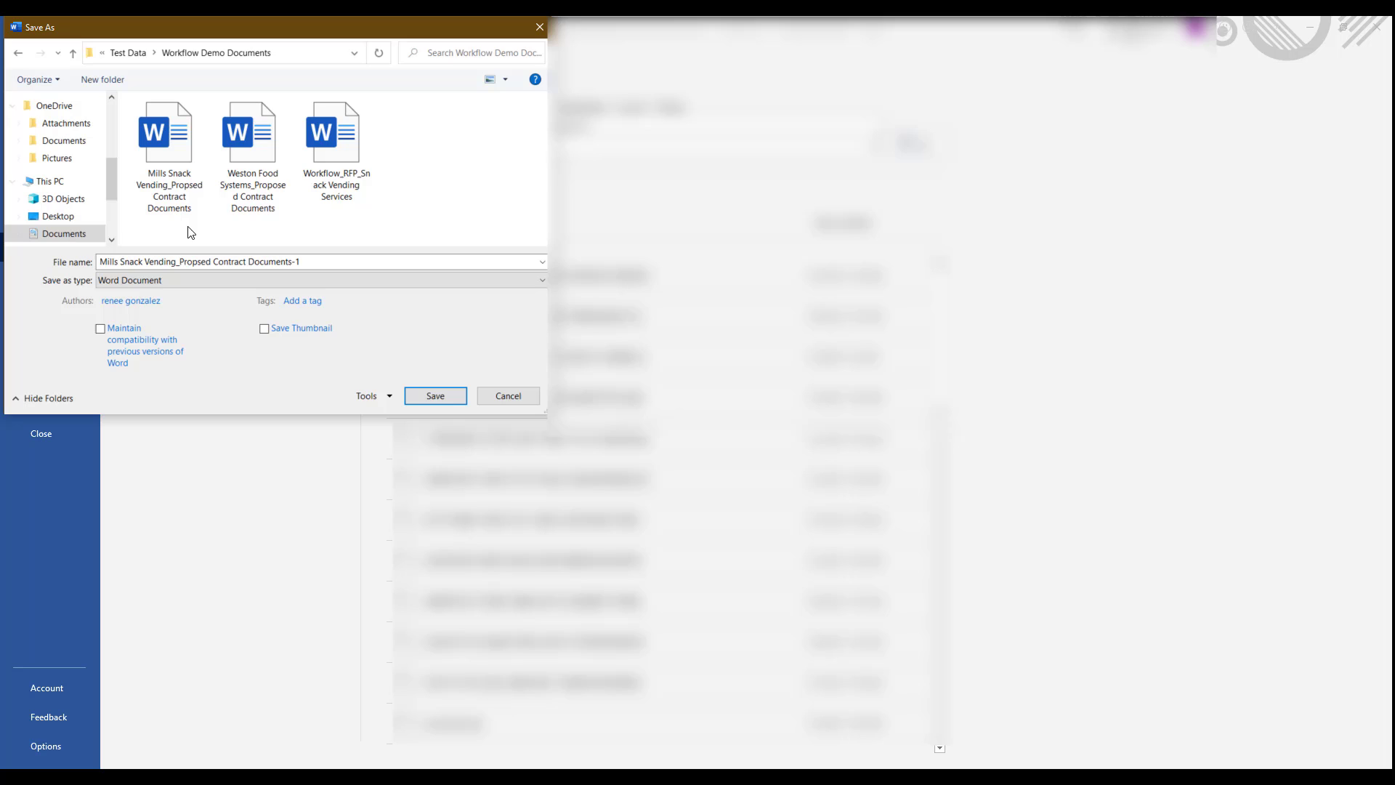
click(327, 261)
key(BackSpace)
key(BackSpace)
text(_Legal Edits_0)
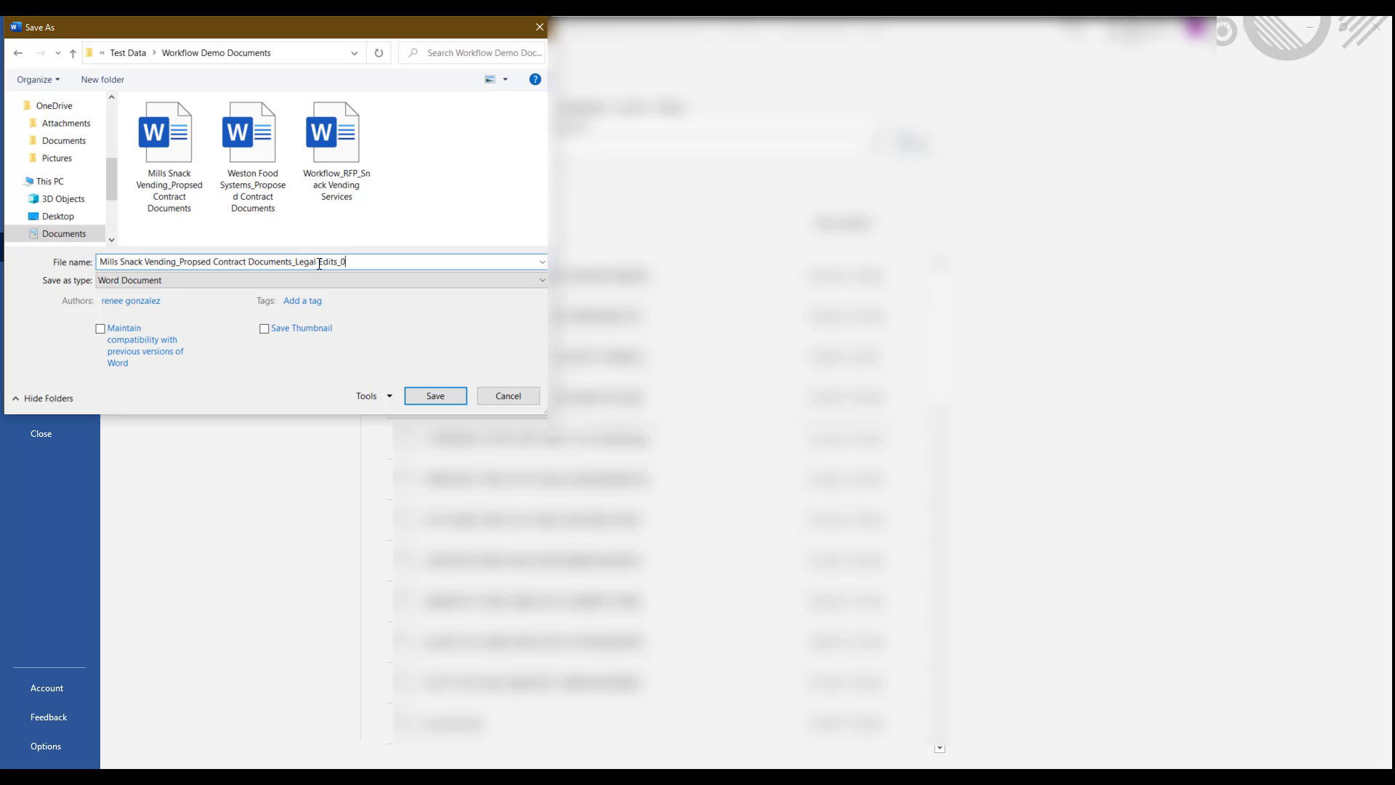
text(1102)
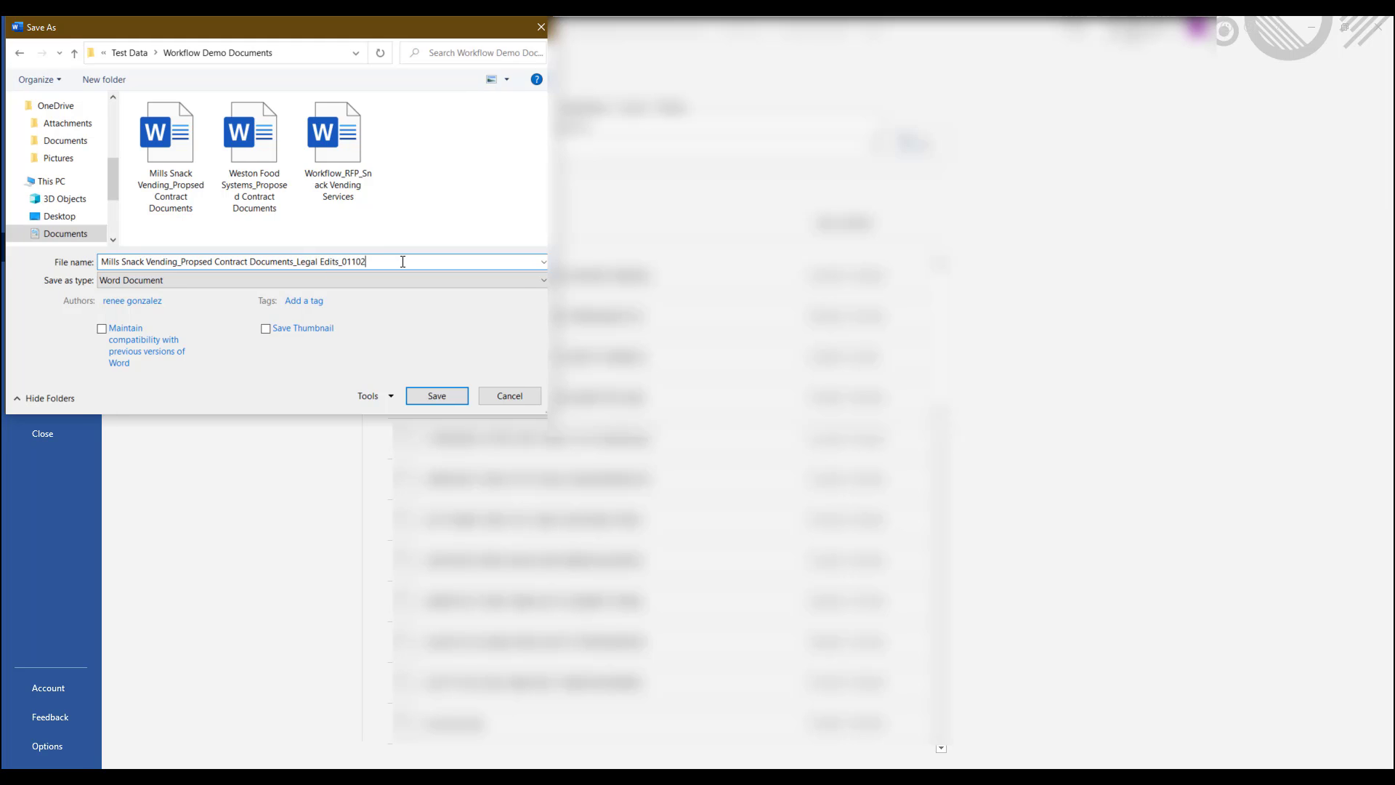
text(021)
click(450, 398)
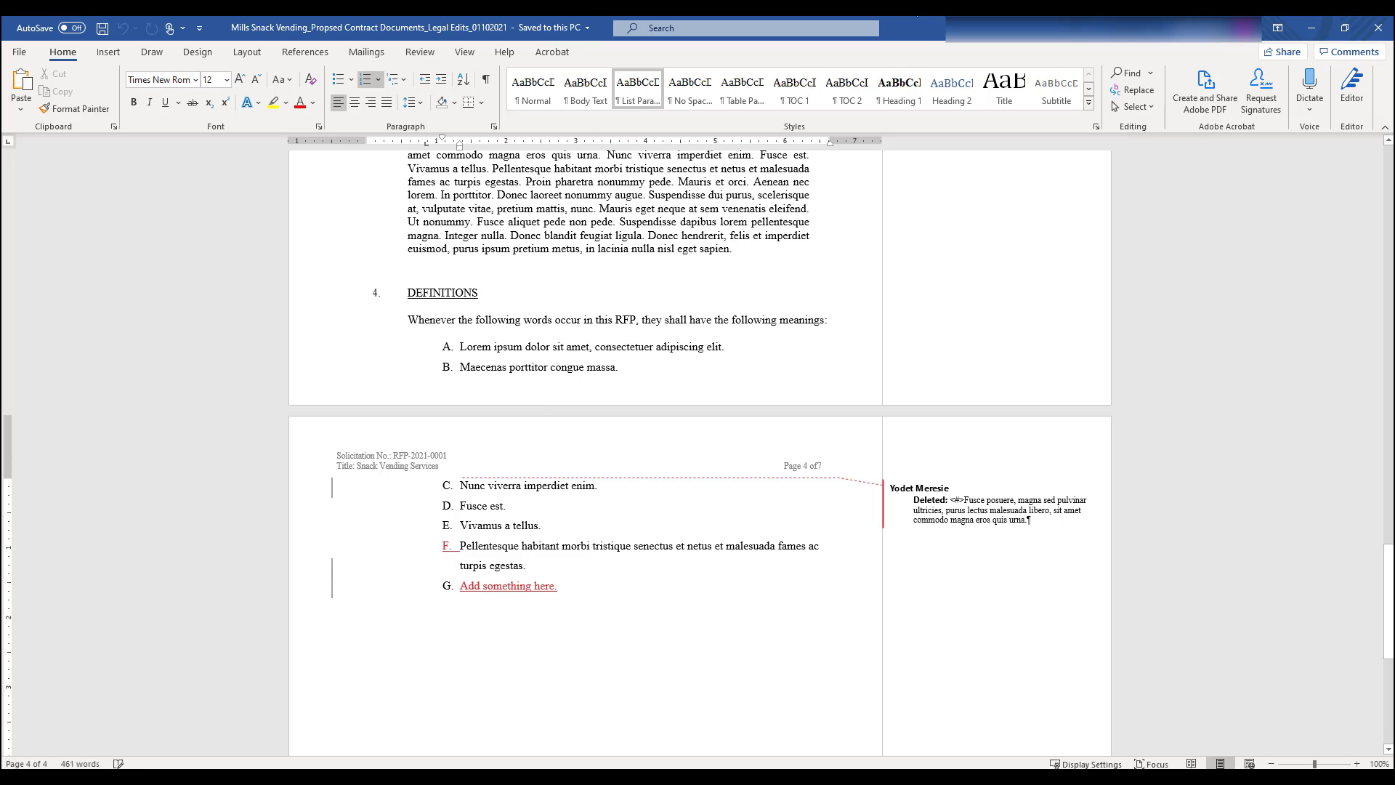
Close Word and upload the Mills ..._Legal Edits_01102021.docx file as a new attachment.
click(1384, 26)
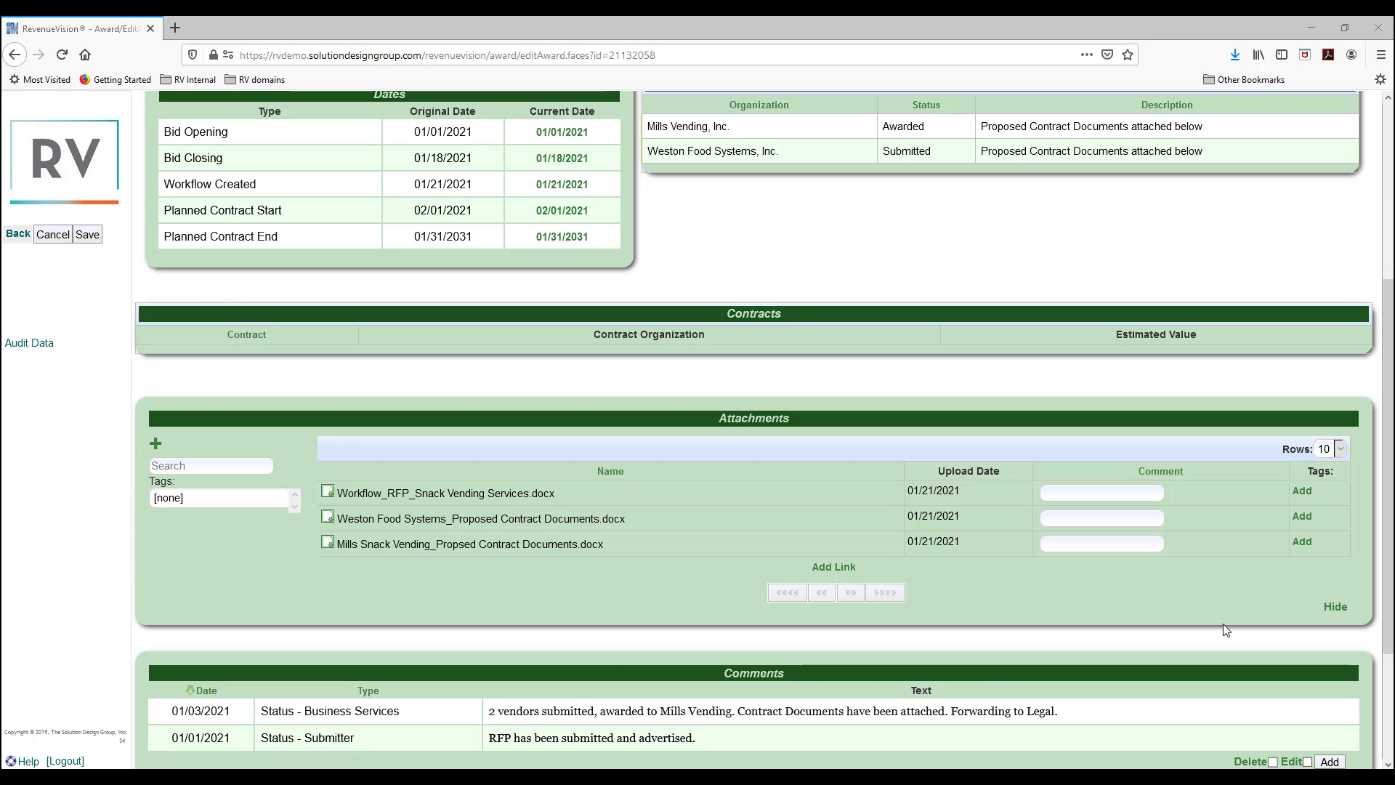
click(156, 443)
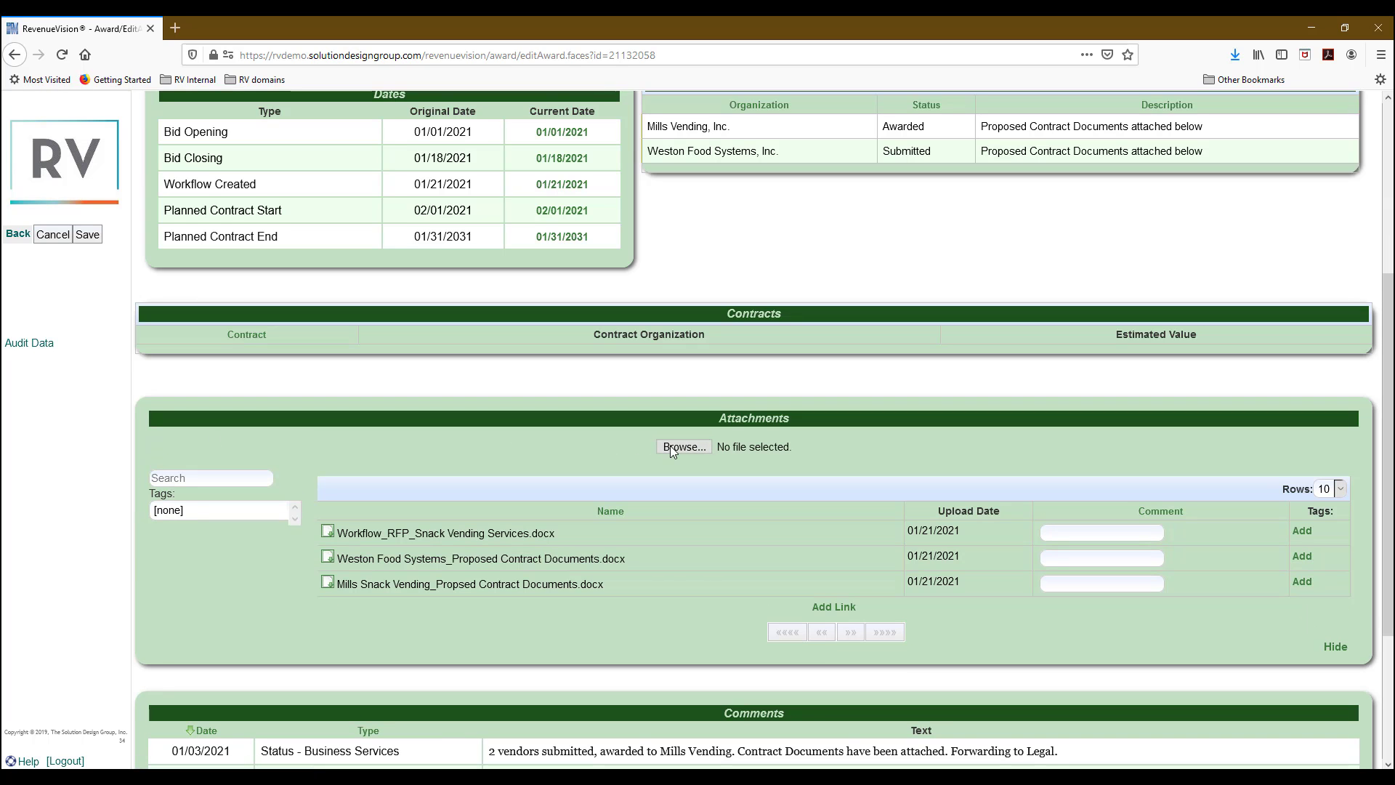
click(673, 449)
click(686, 447)
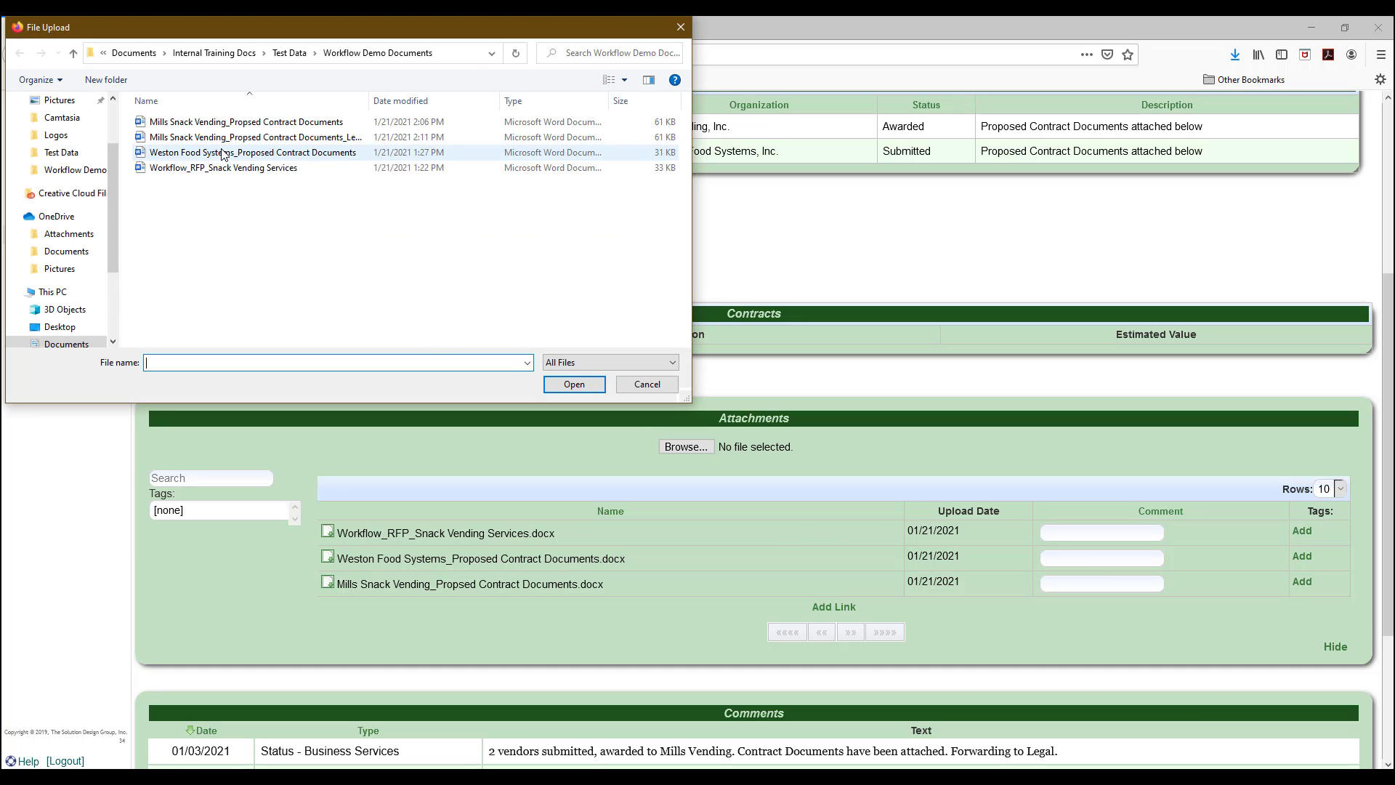
drag(368, 101, 450, 102)
click(379, 139)
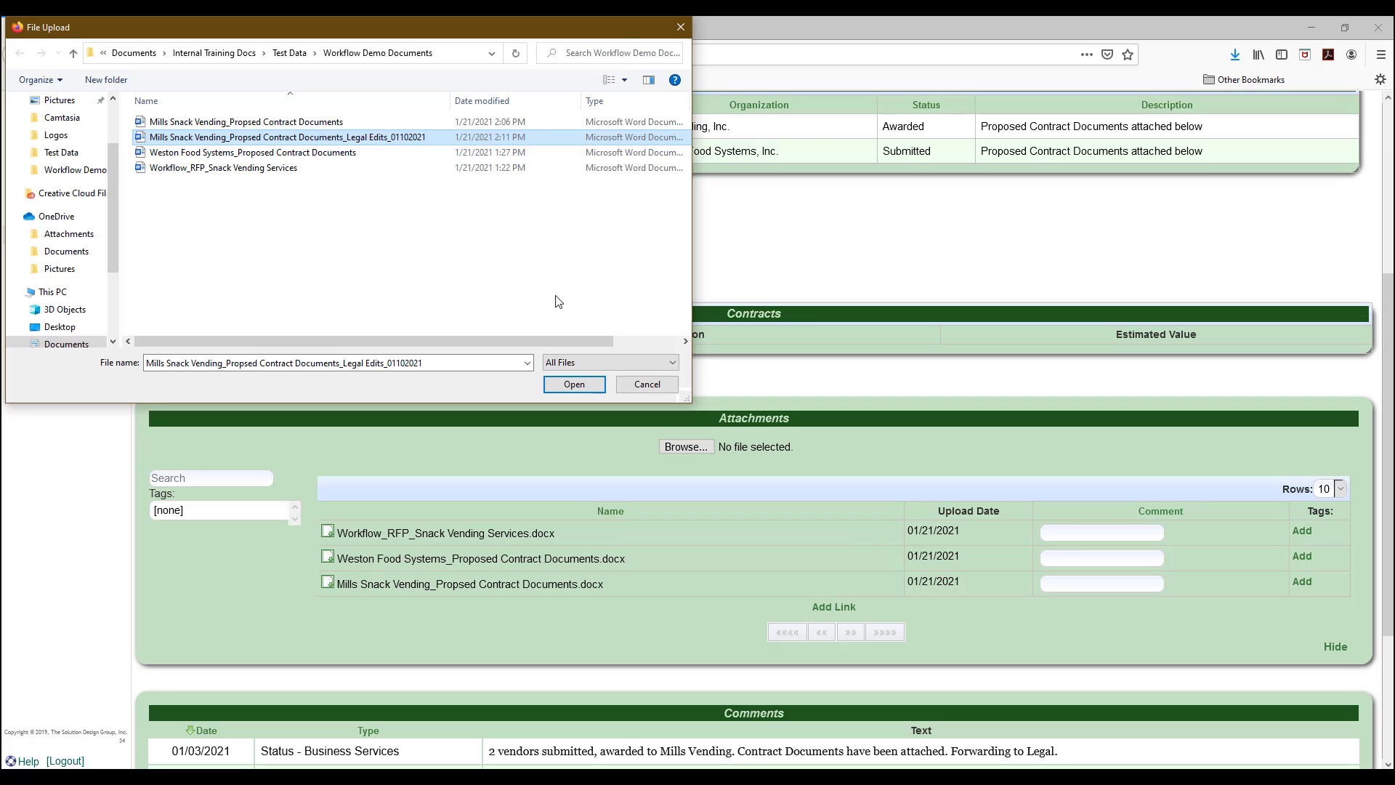
click(581, 390)
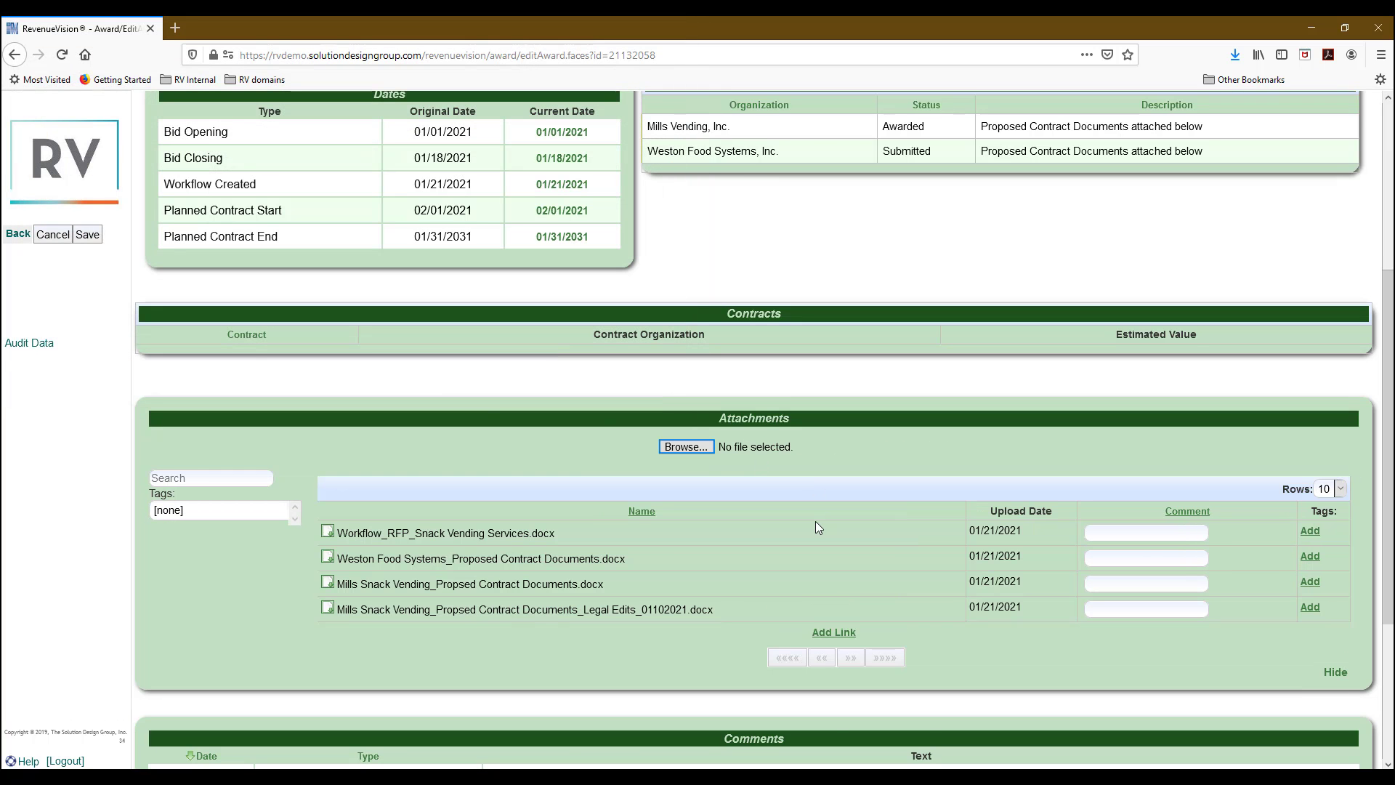
Add a 10 January 2021 Status - Legal comment: reviewed Mills documents, made edits, forwarding to VP/Pres for final approval.
scroll(1000, 589, down, 3)
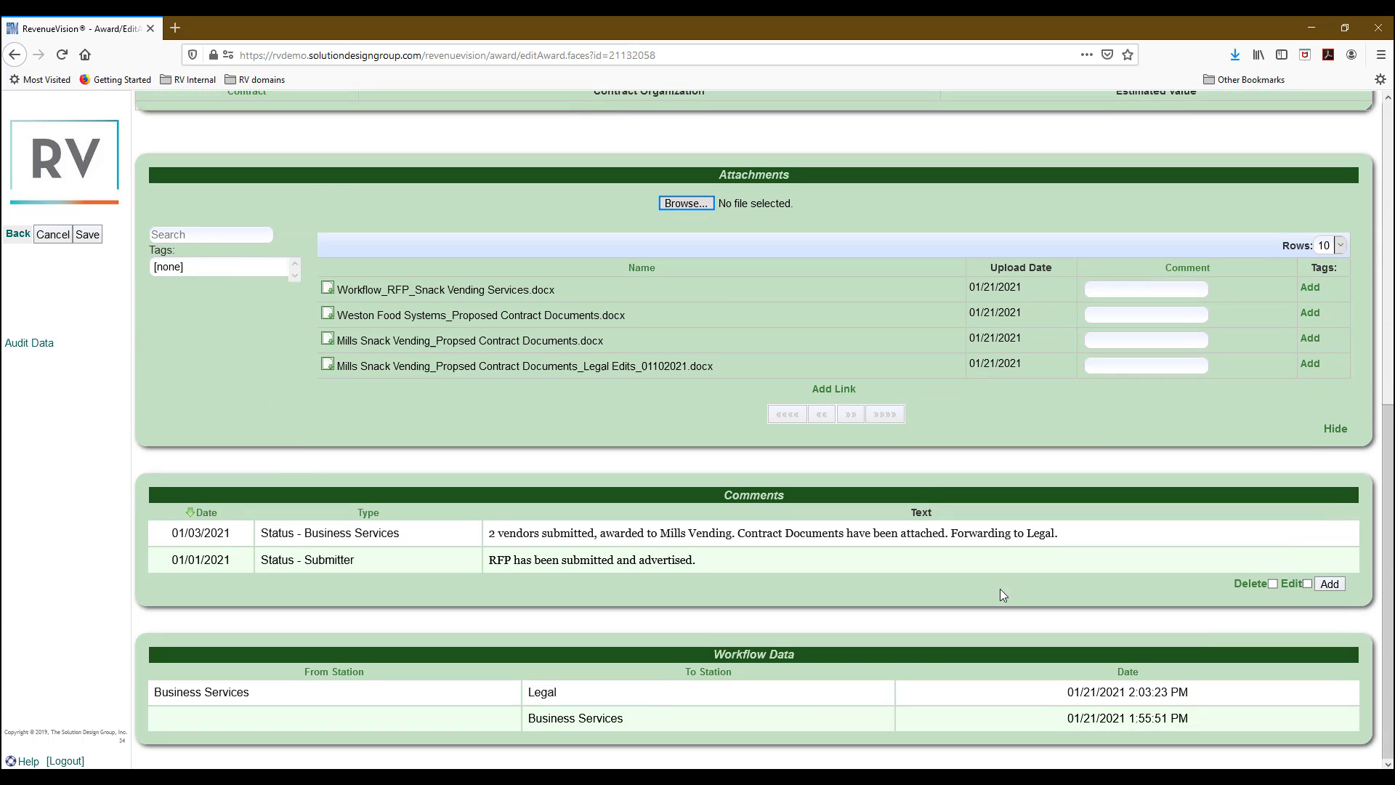
click(1330, 584)
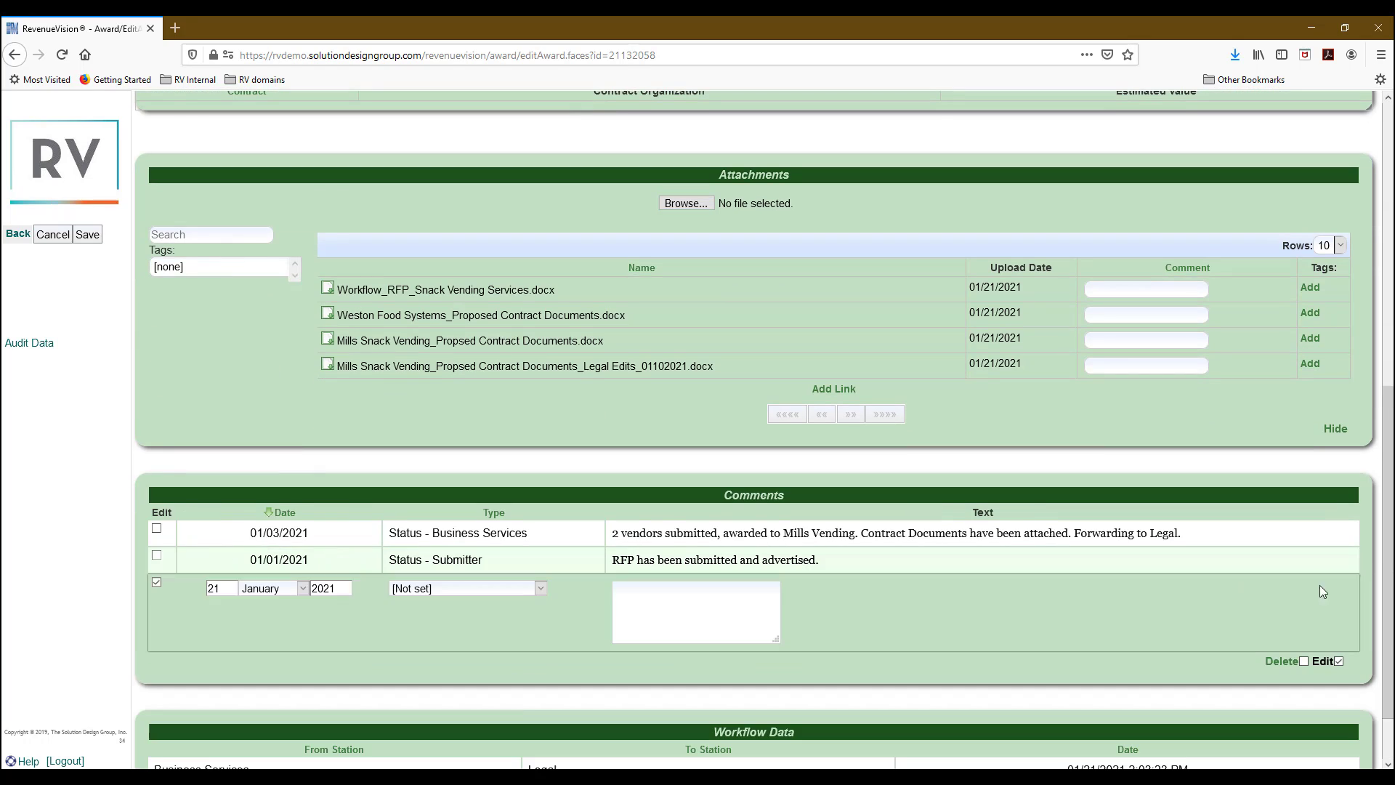
double_click(210, 588)
text(10)
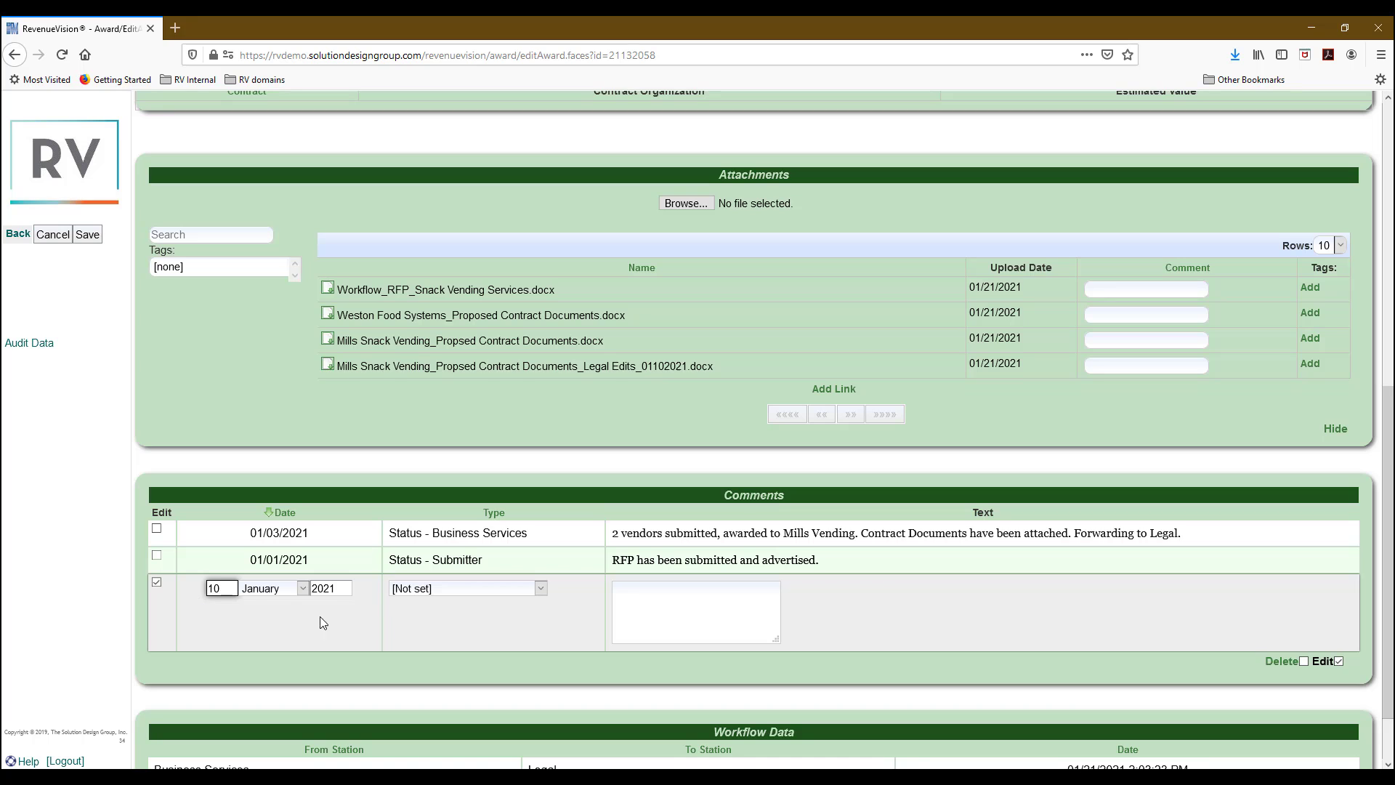
click(426, 594)
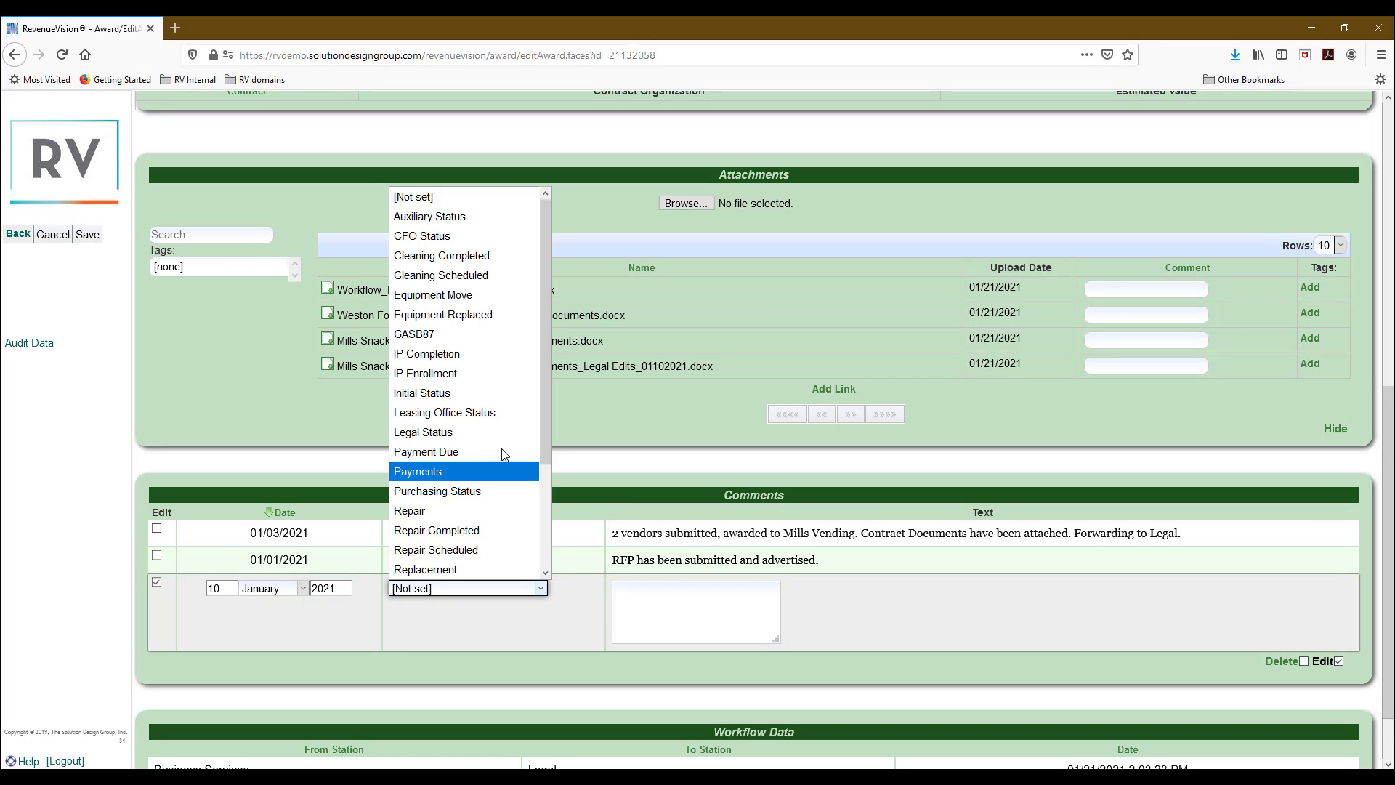
scroll(499, 446, down, 3)
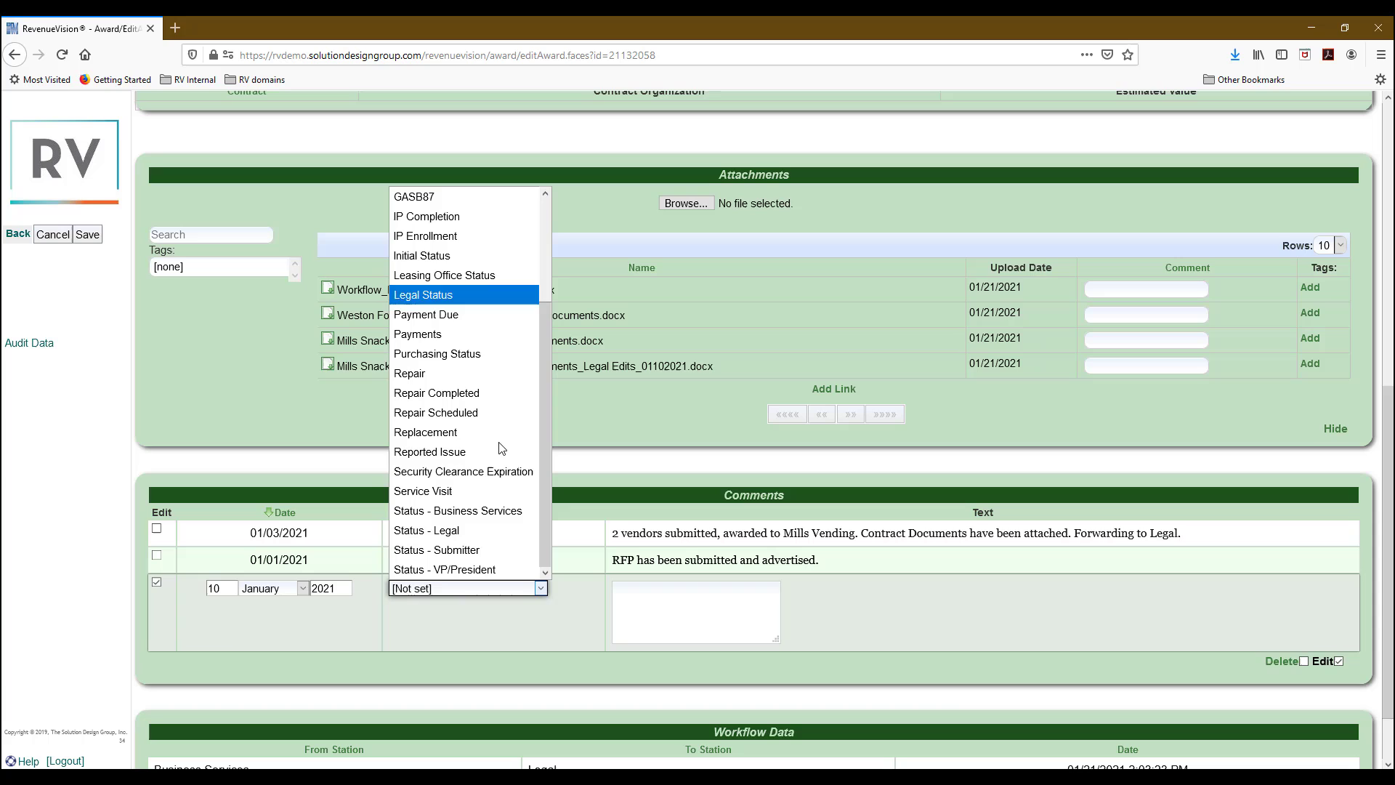
click(469, 531)
click(754, 633)
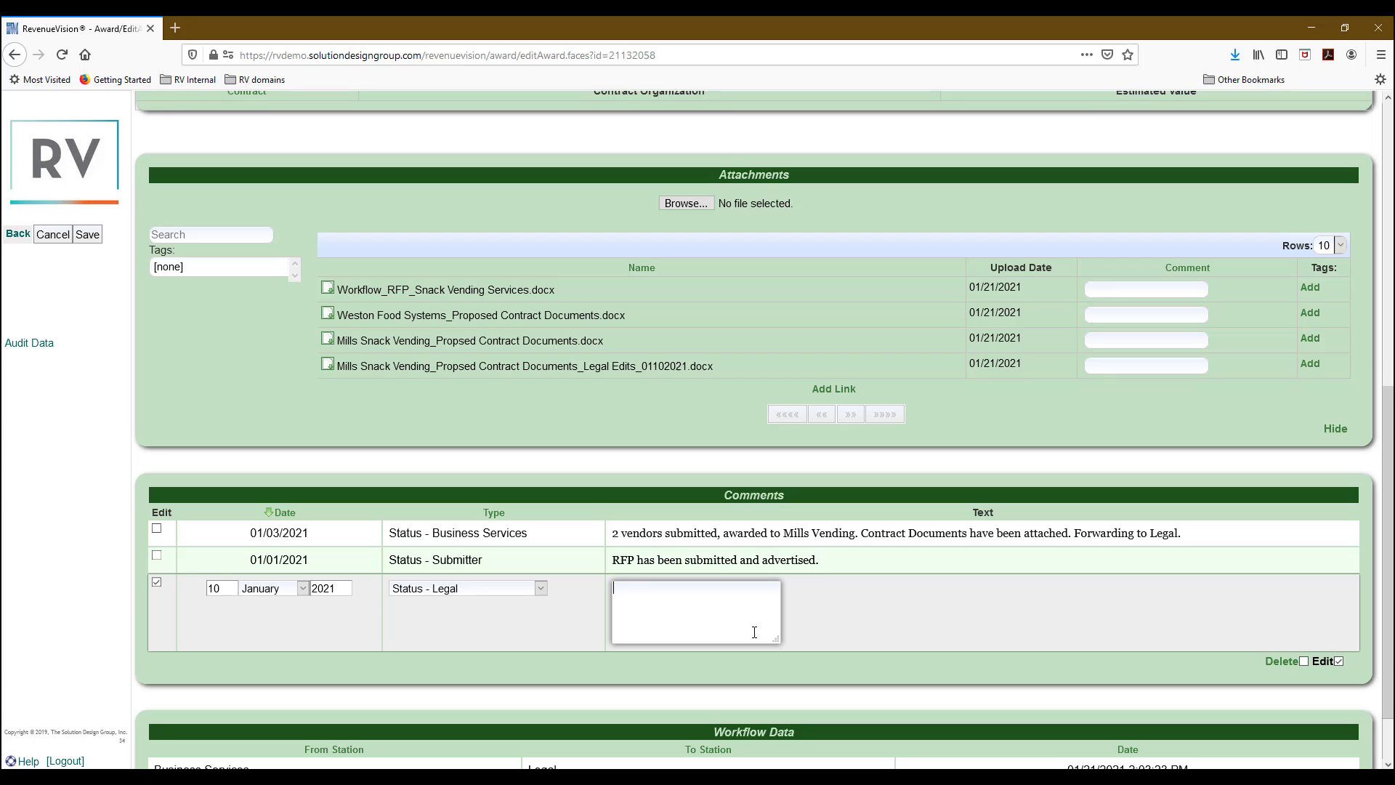
text(Reviewed M)
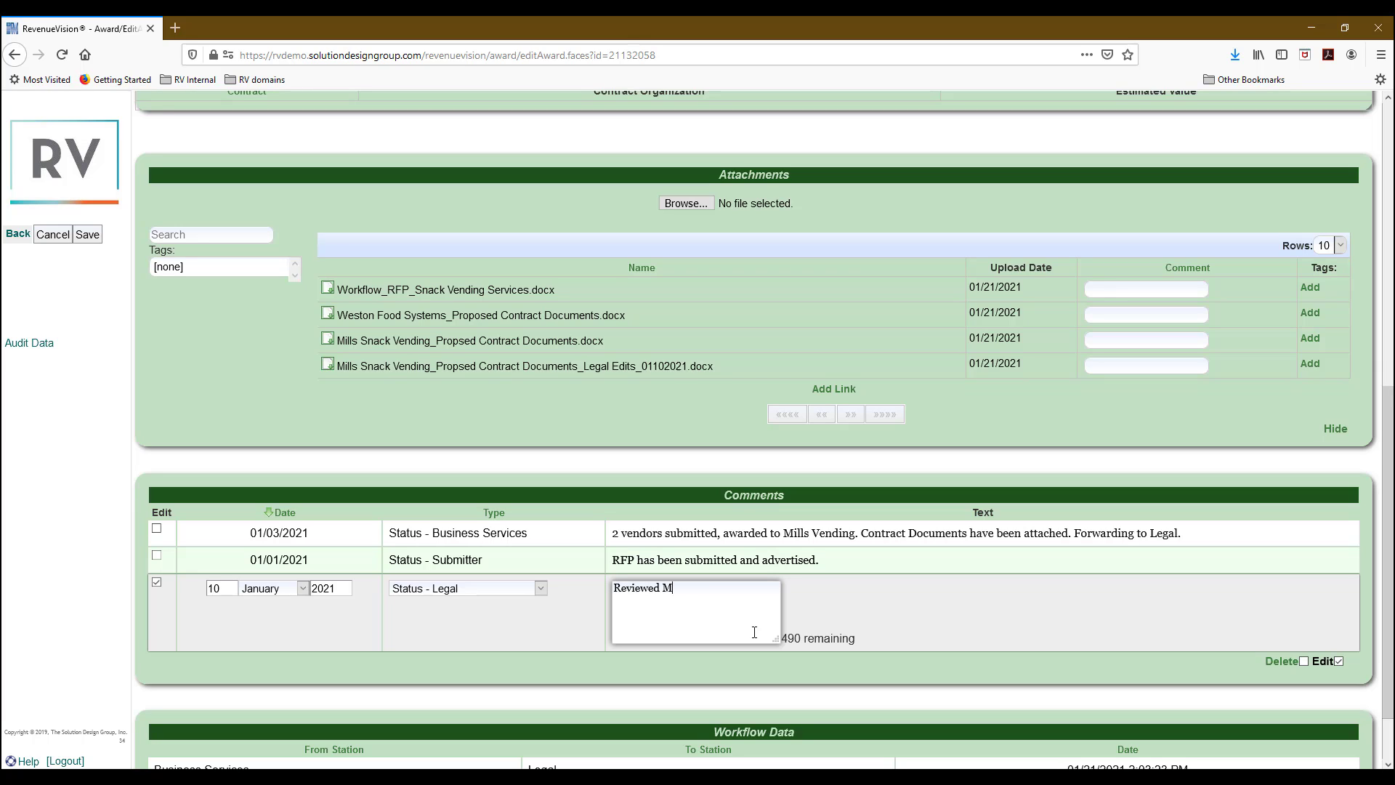
text(ills Proposed Contract Documents,  )
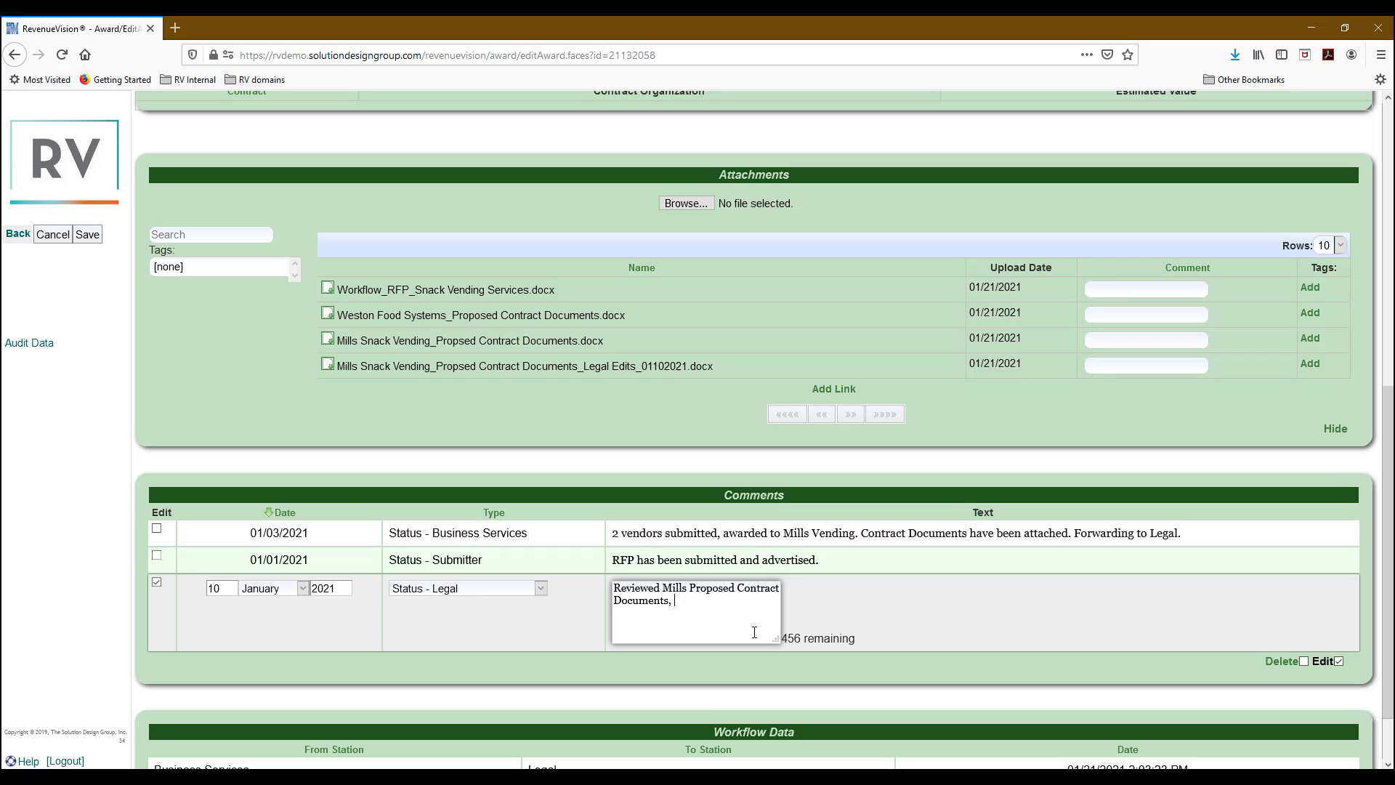
text(made a few edits. Forwarding to V)
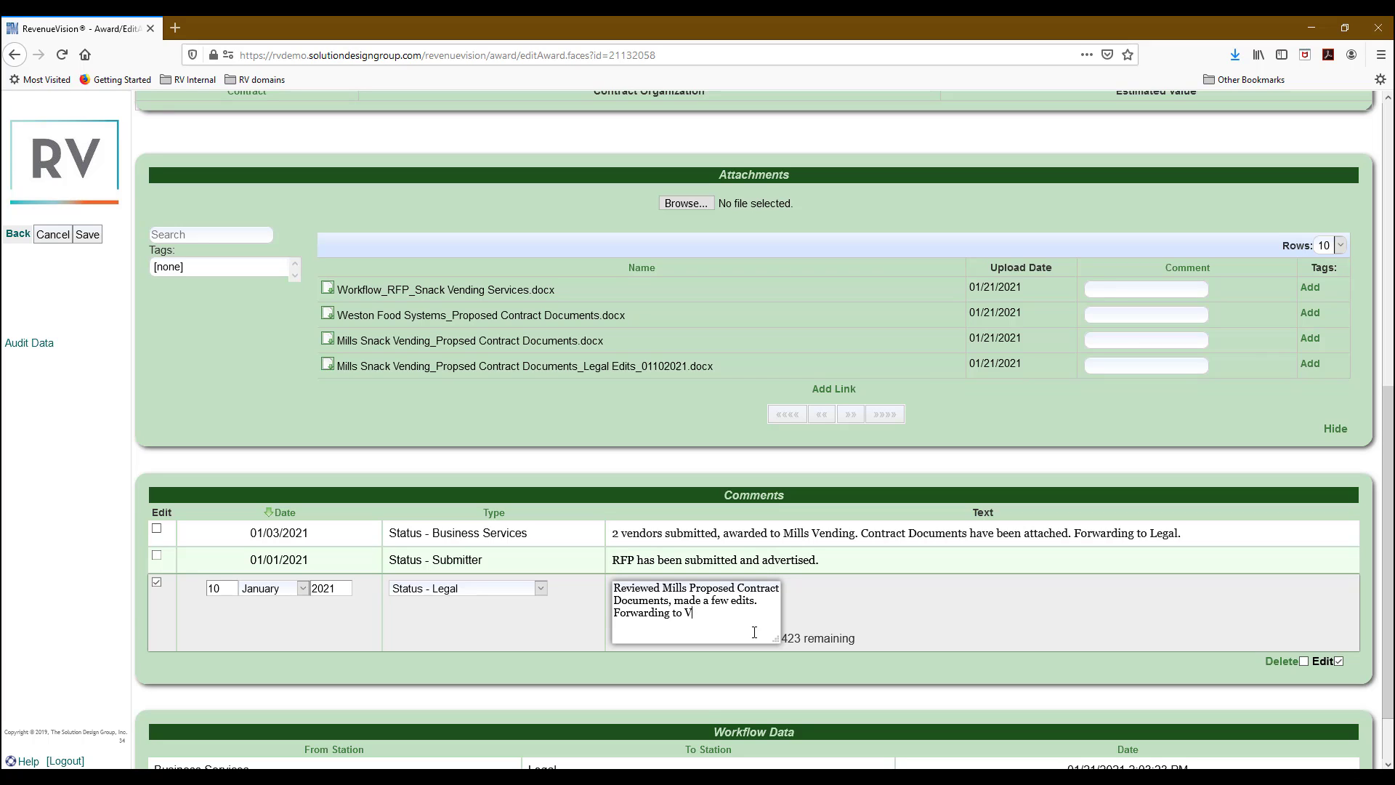
text(P/Pres for)
text(final approval.)
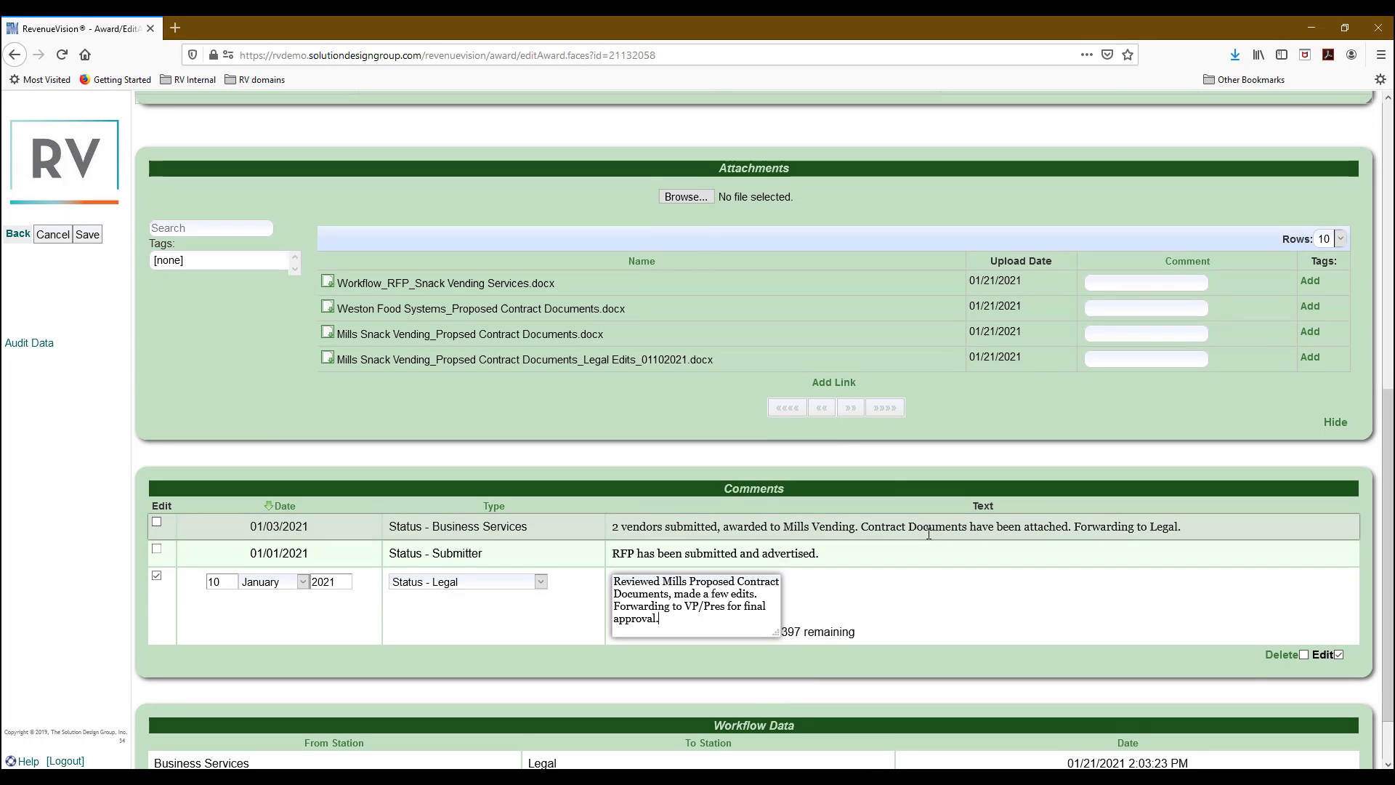
scroll(887, 508, down, 2)
Save the Legal comment, then set Workflow Station to VP/President and save again.
click(87, 234)
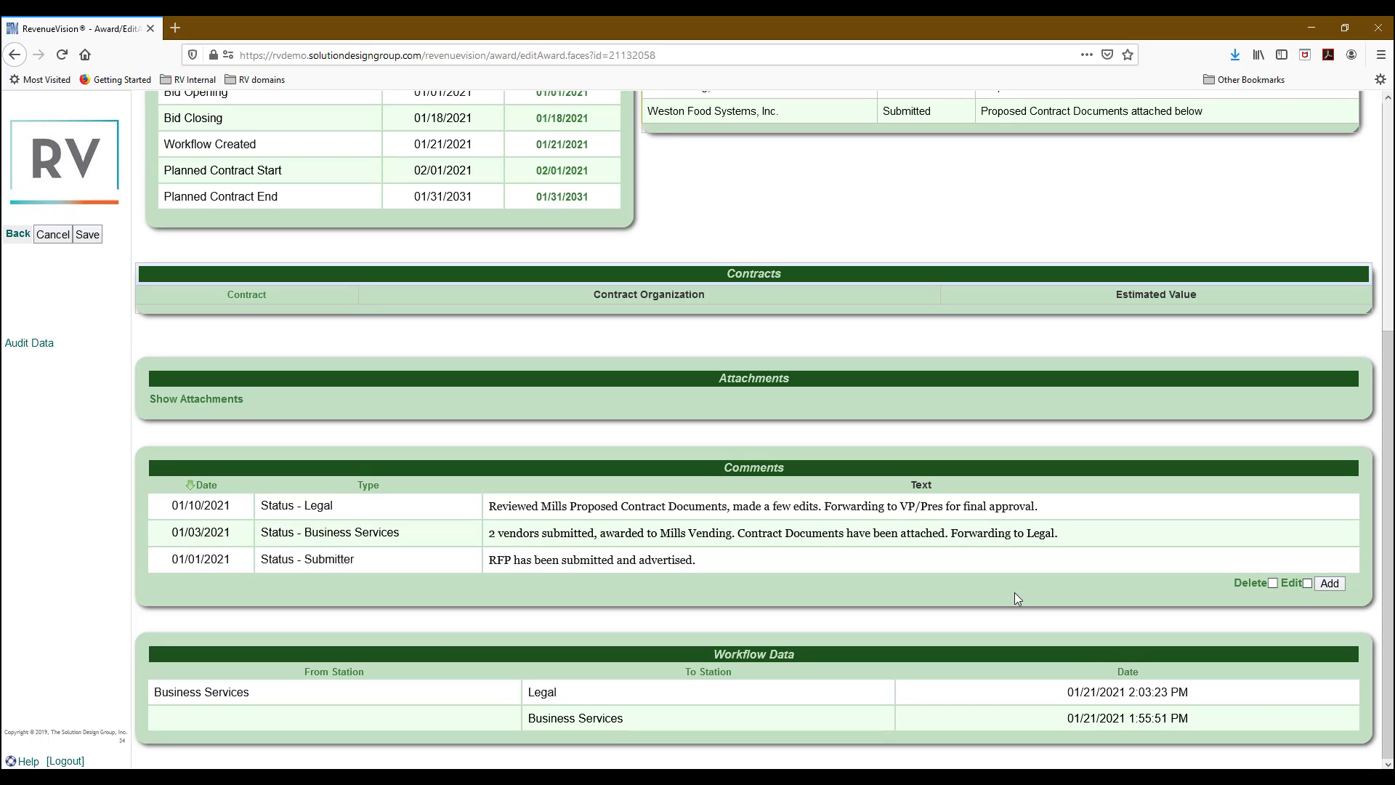
scroll(1014, 593, up, 5)
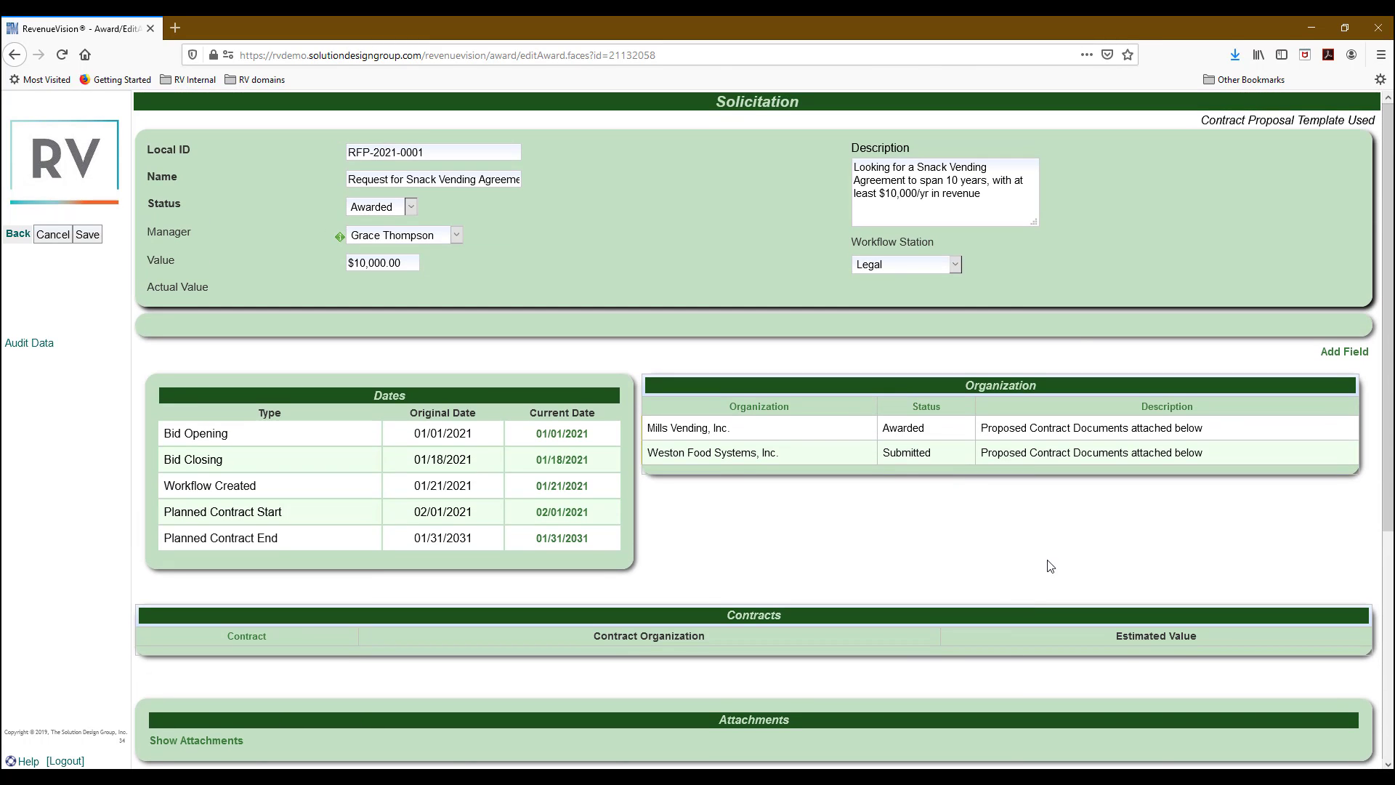
click(936, 266)
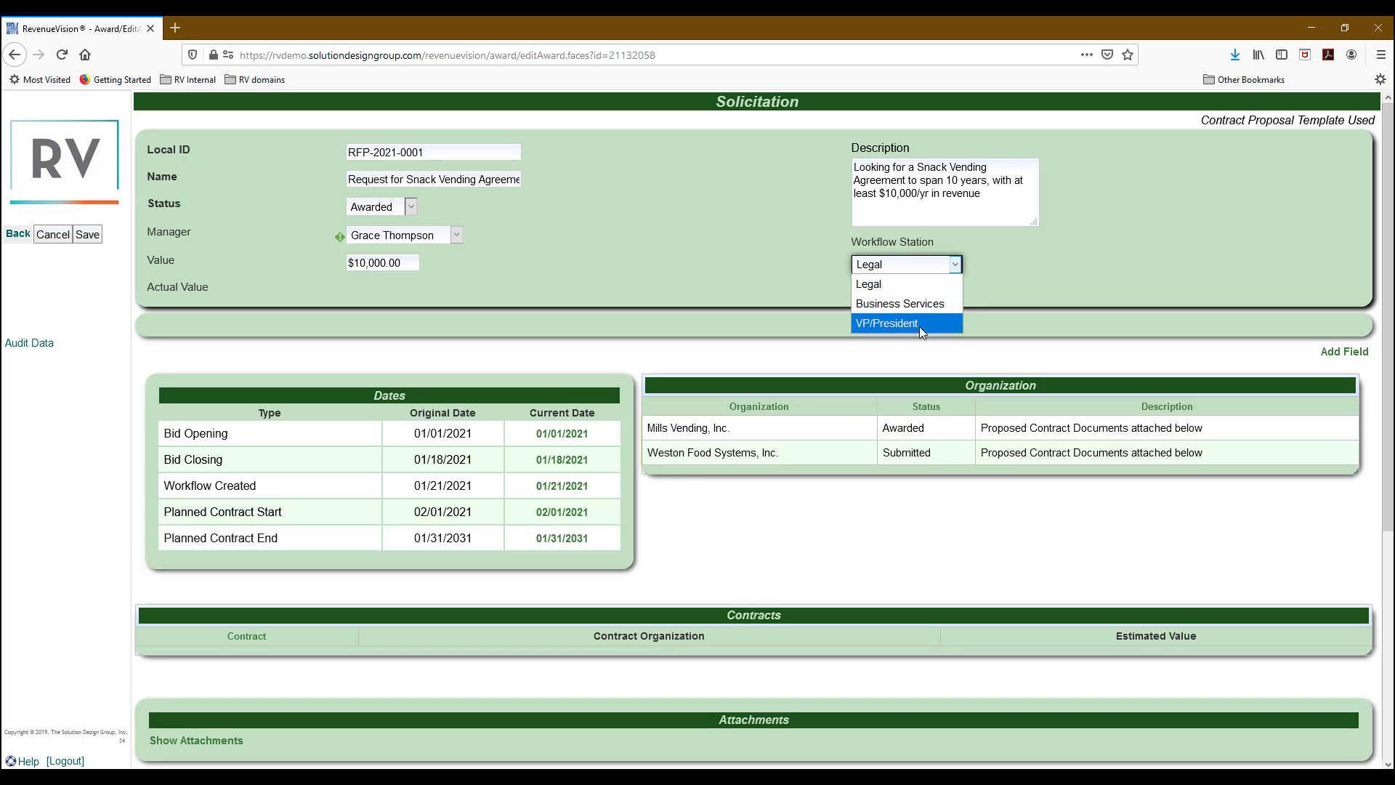
click(879, 322)
click(88, 234)
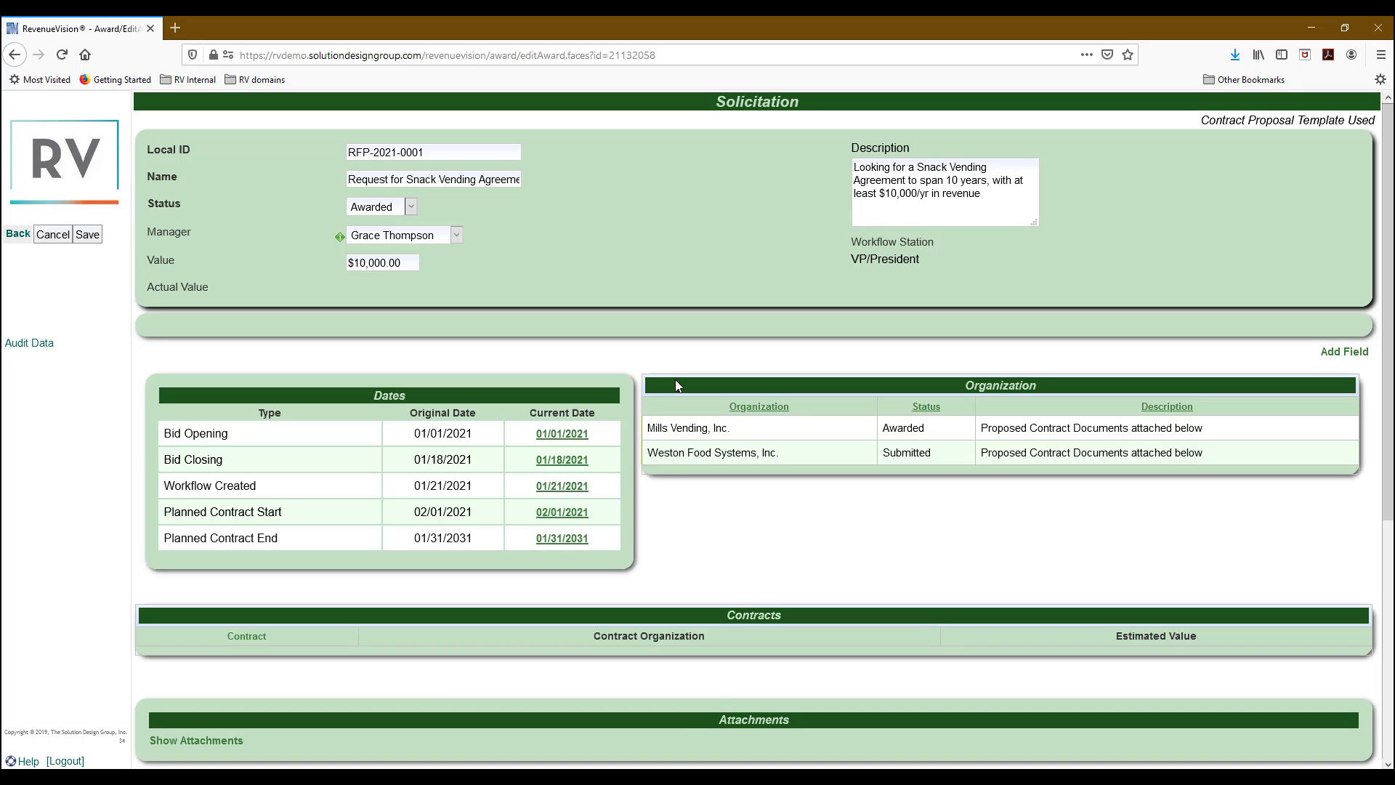
scroll(675, 385, down, 5)
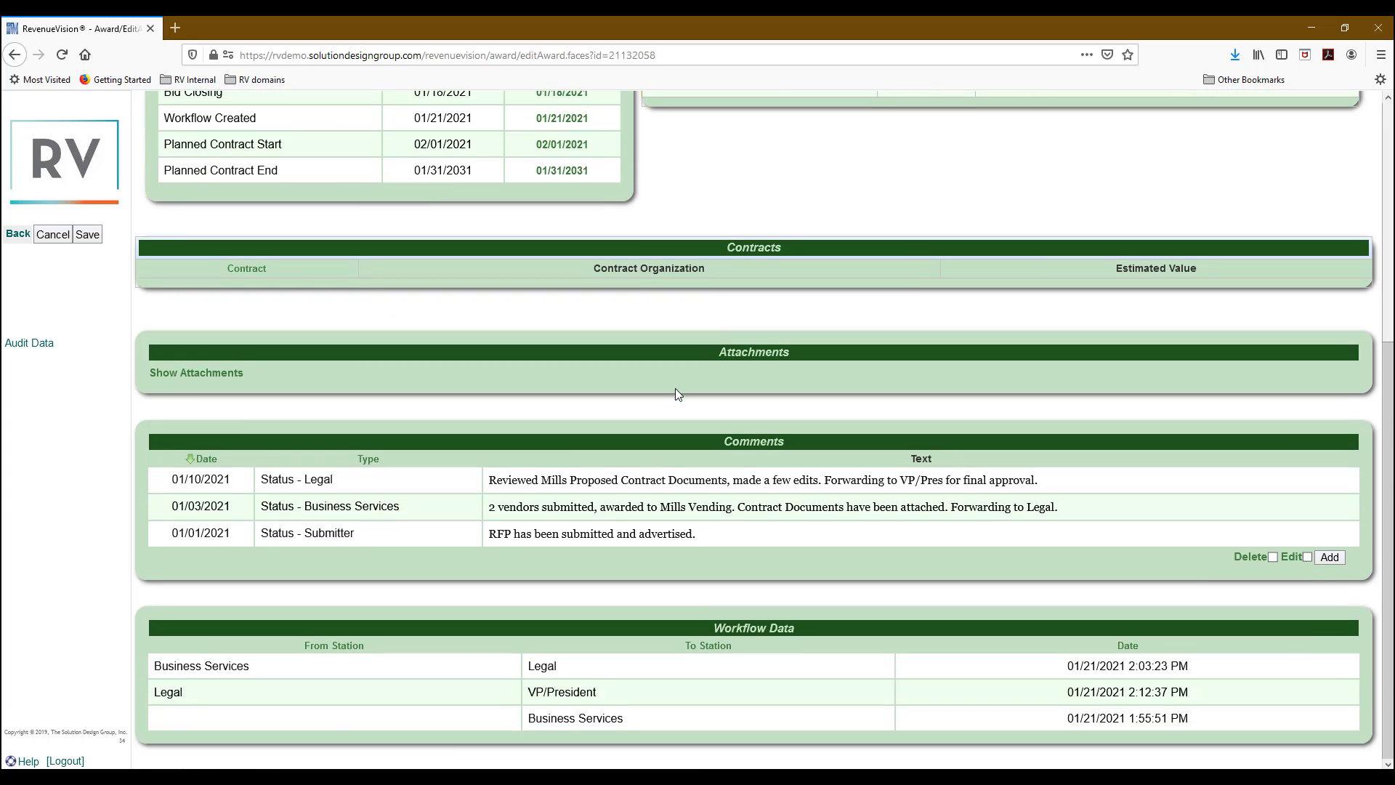
Log out, then sign back in with the VP/President workflow account's username and password.
click(64, 761)
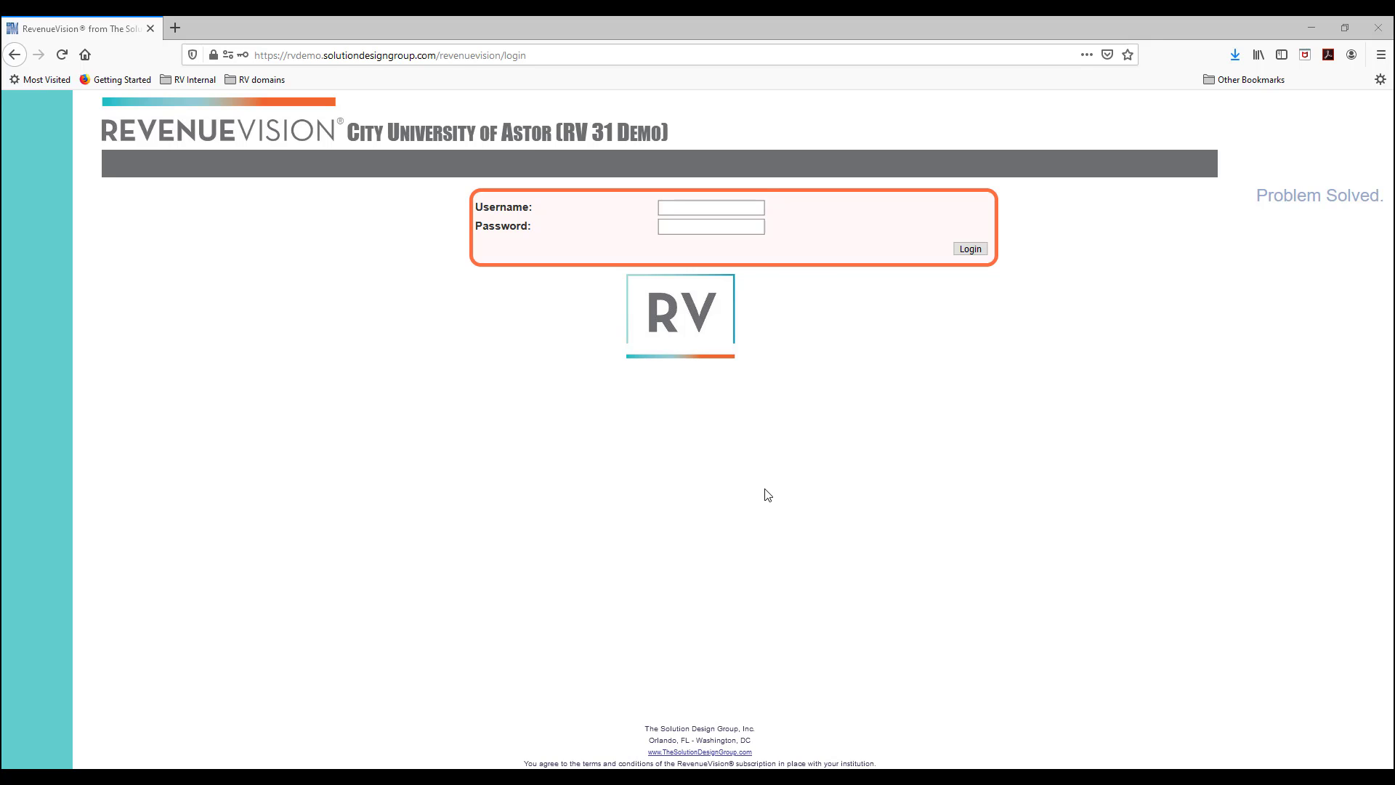
click(744, 210)
text(WF)
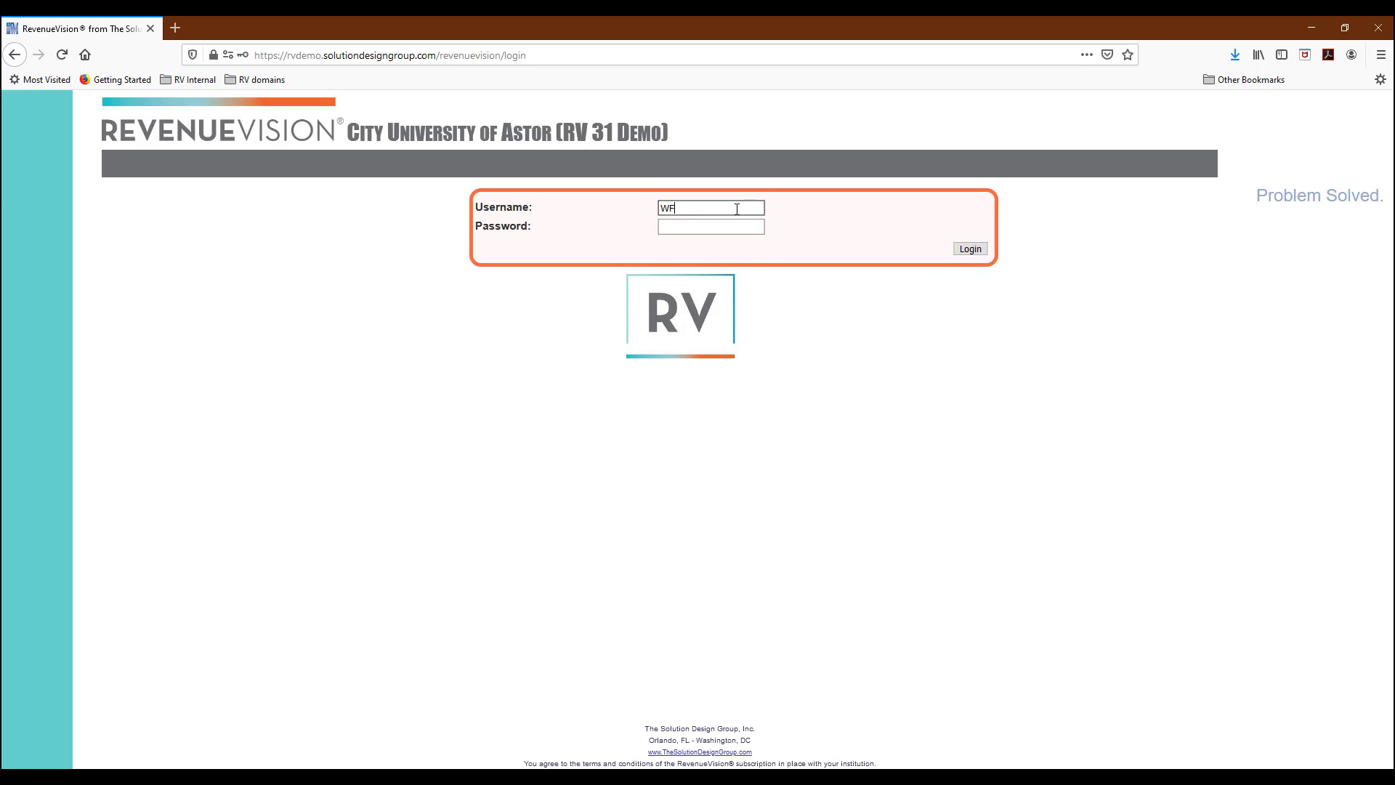
text(-President)
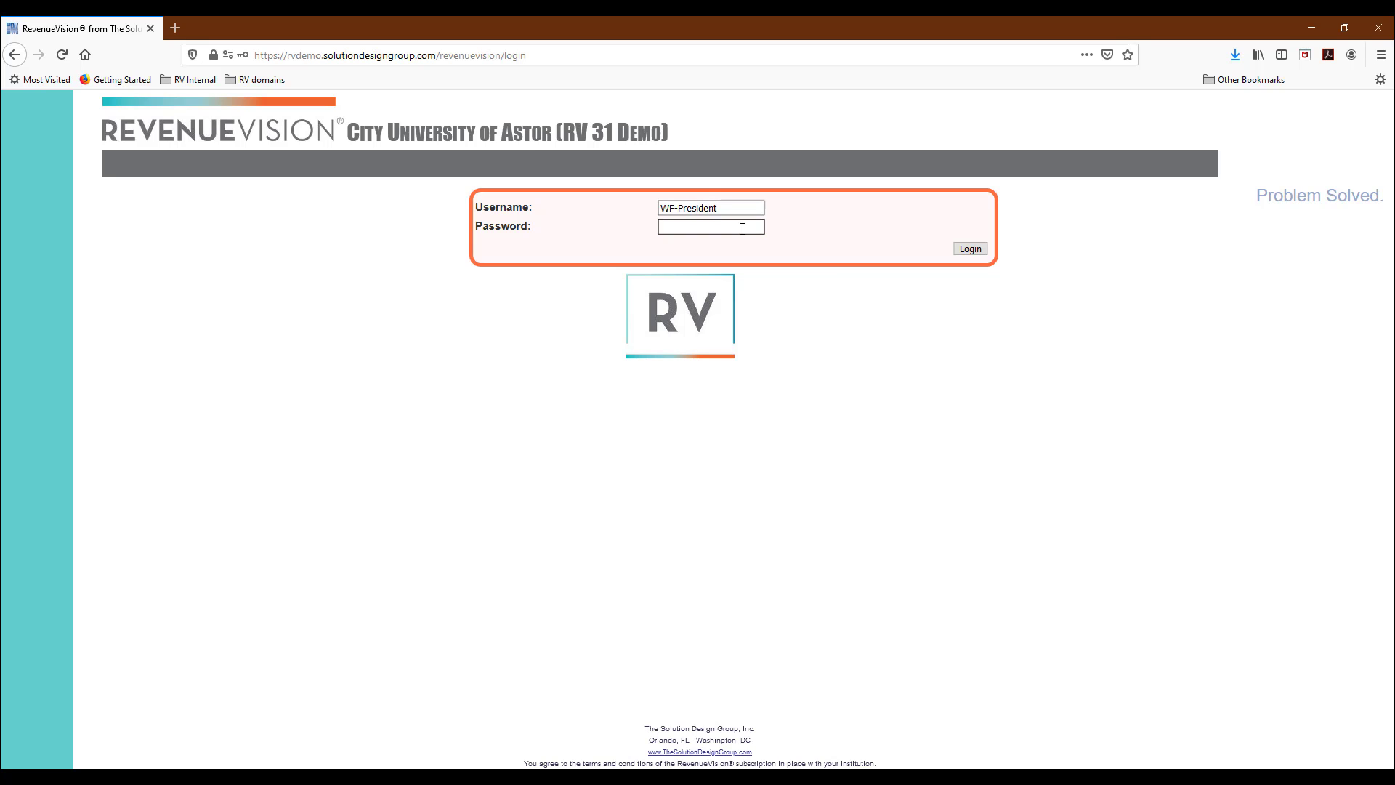
click(743, 229)
text(•••••••)
click(971, 249)
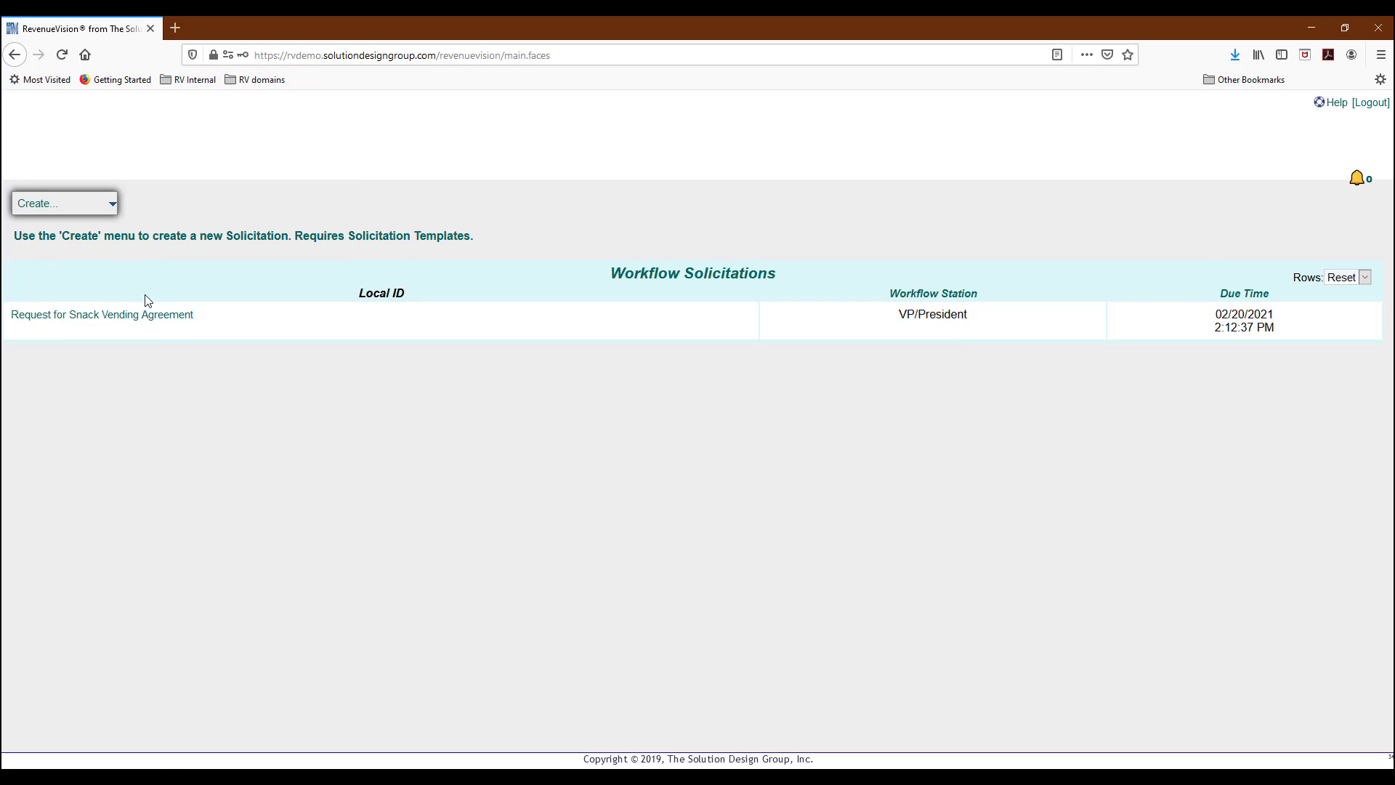
Open the Request for Snack Vending Agreement solicitation.
click(139, 317)
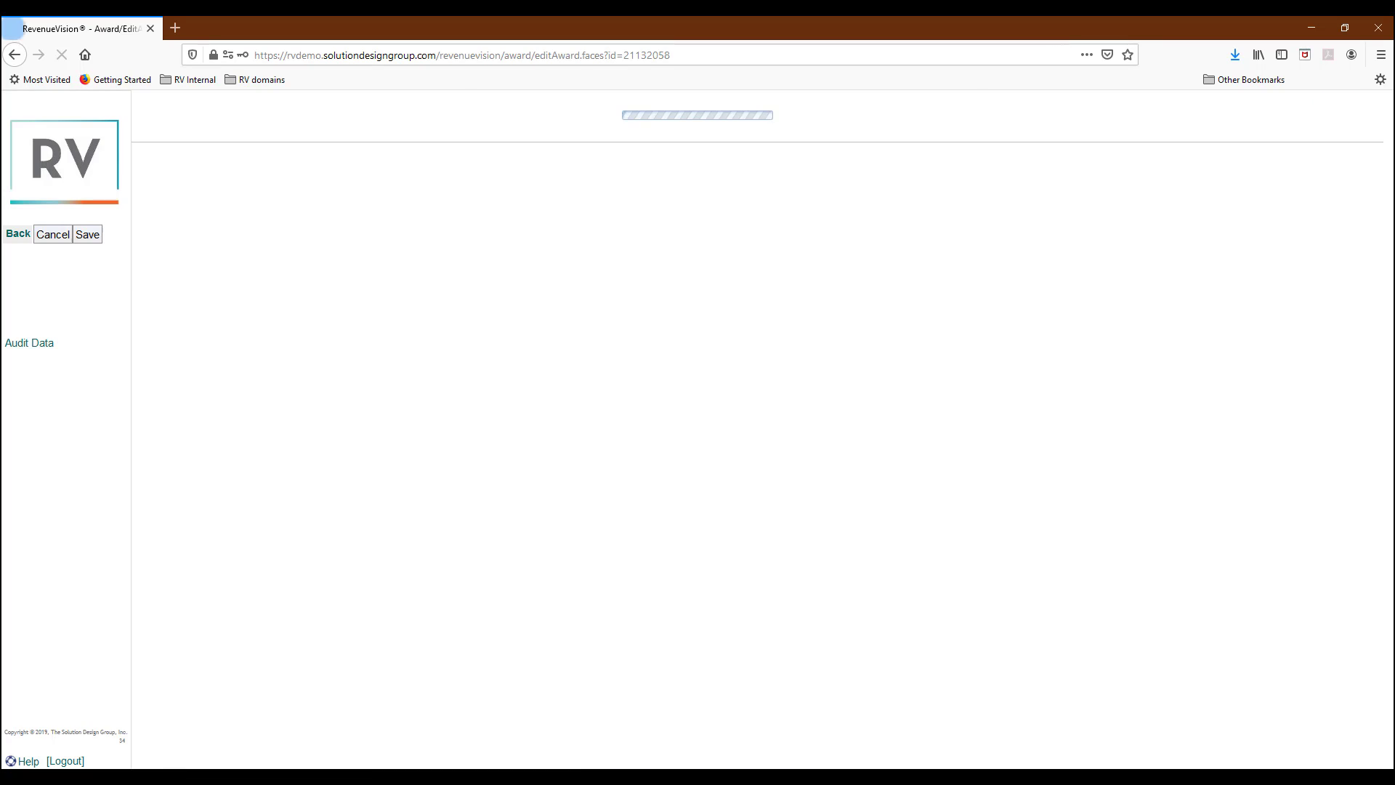
scroll(1324, 277, up, 5)
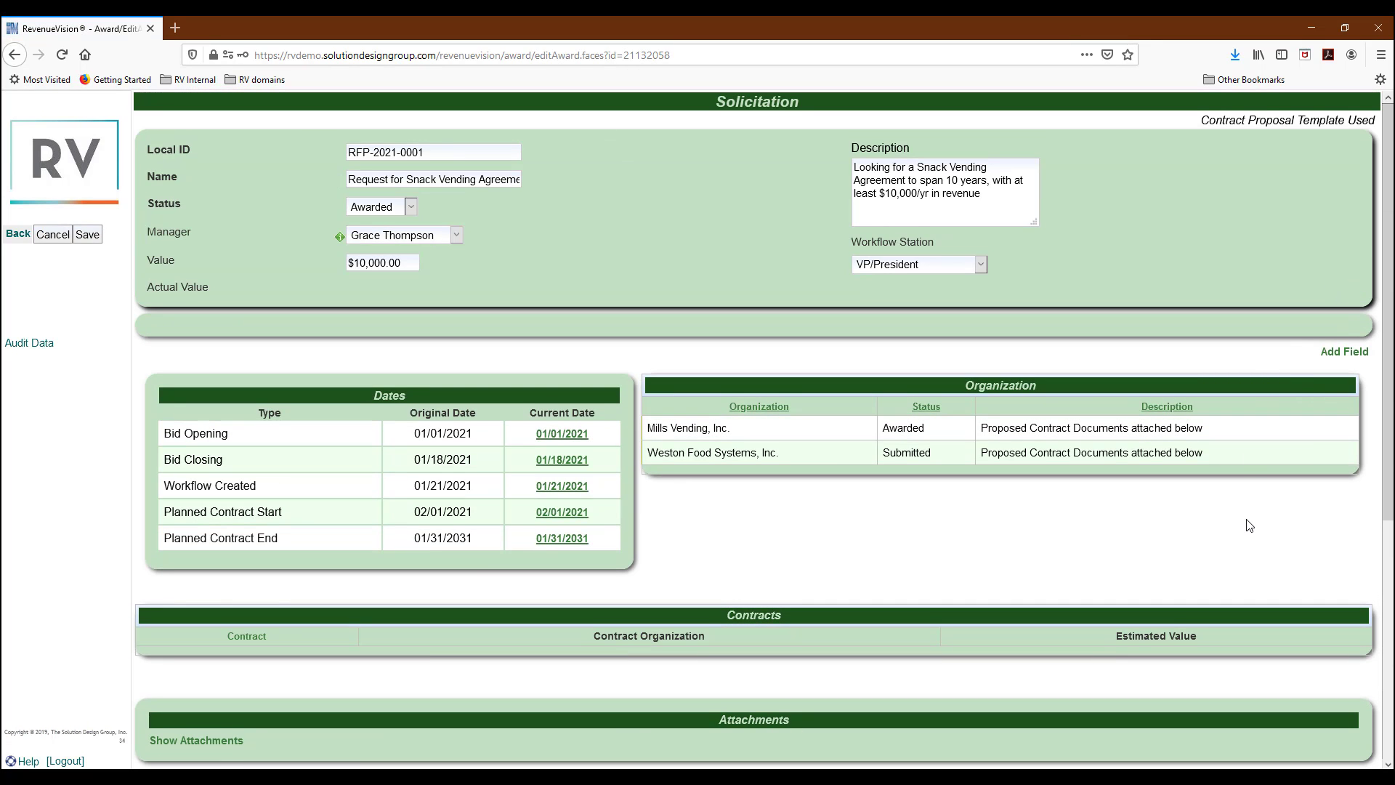
scroll(1249, 525, down, 2)
scroll(1247, 522, down, 3)
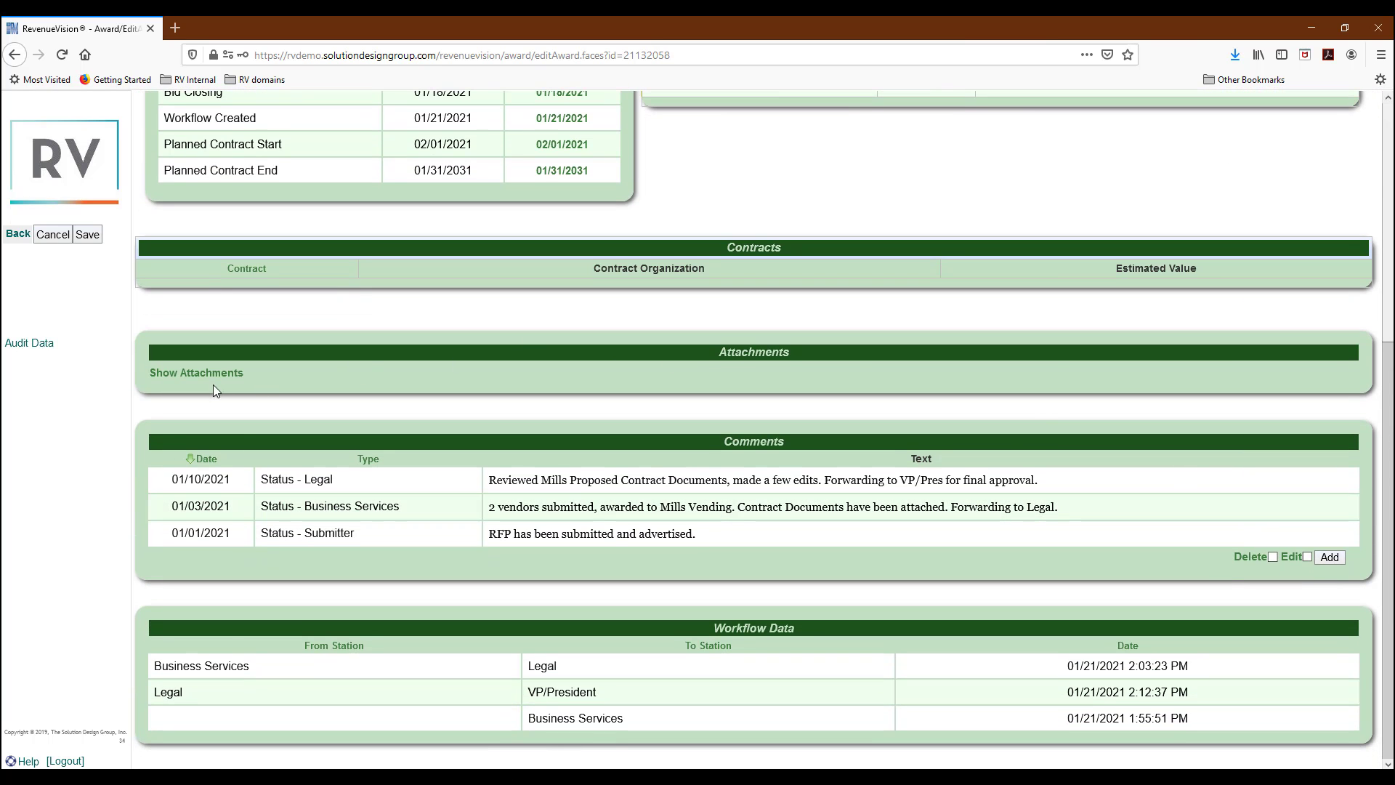
Open the Legal Edits contract attachment in Word.
click(205, 374)
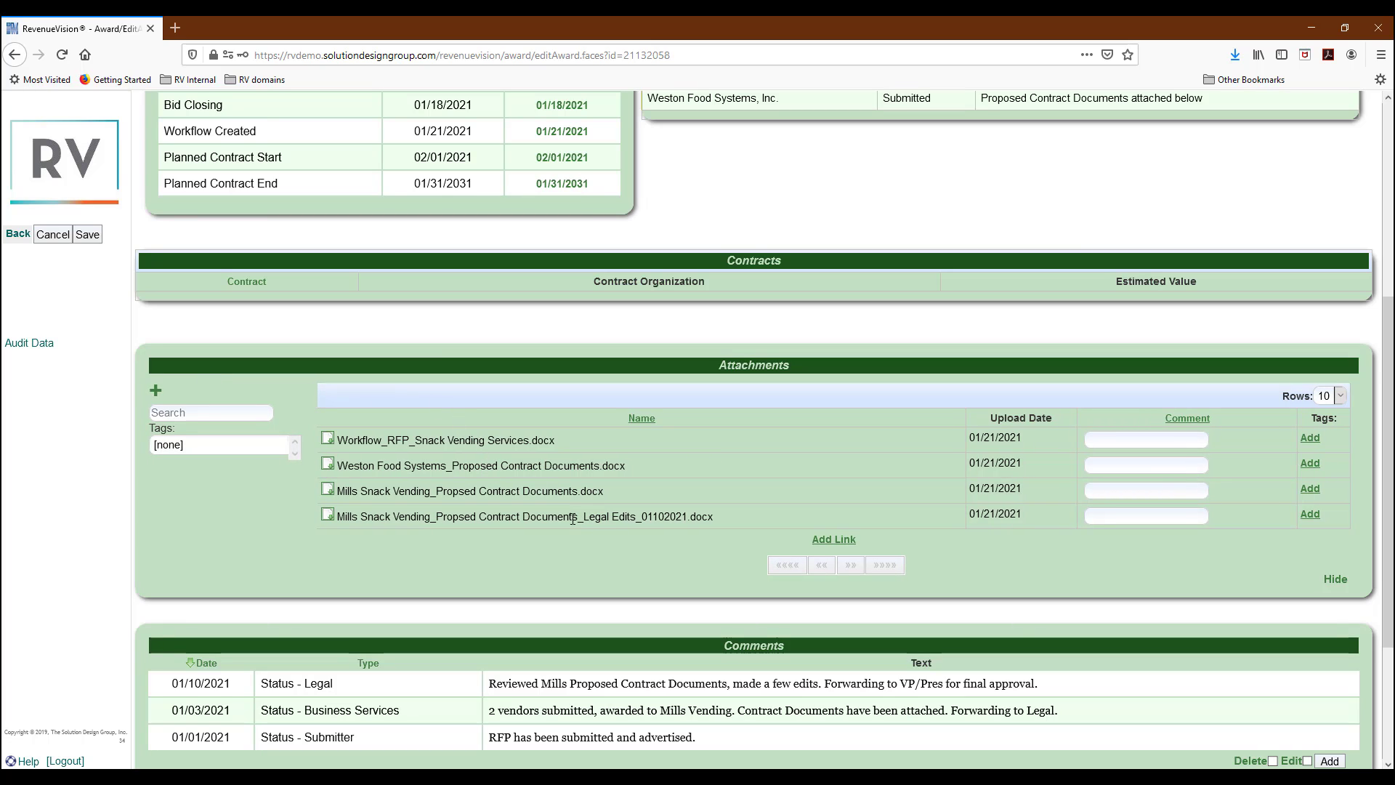
click(327, 520)
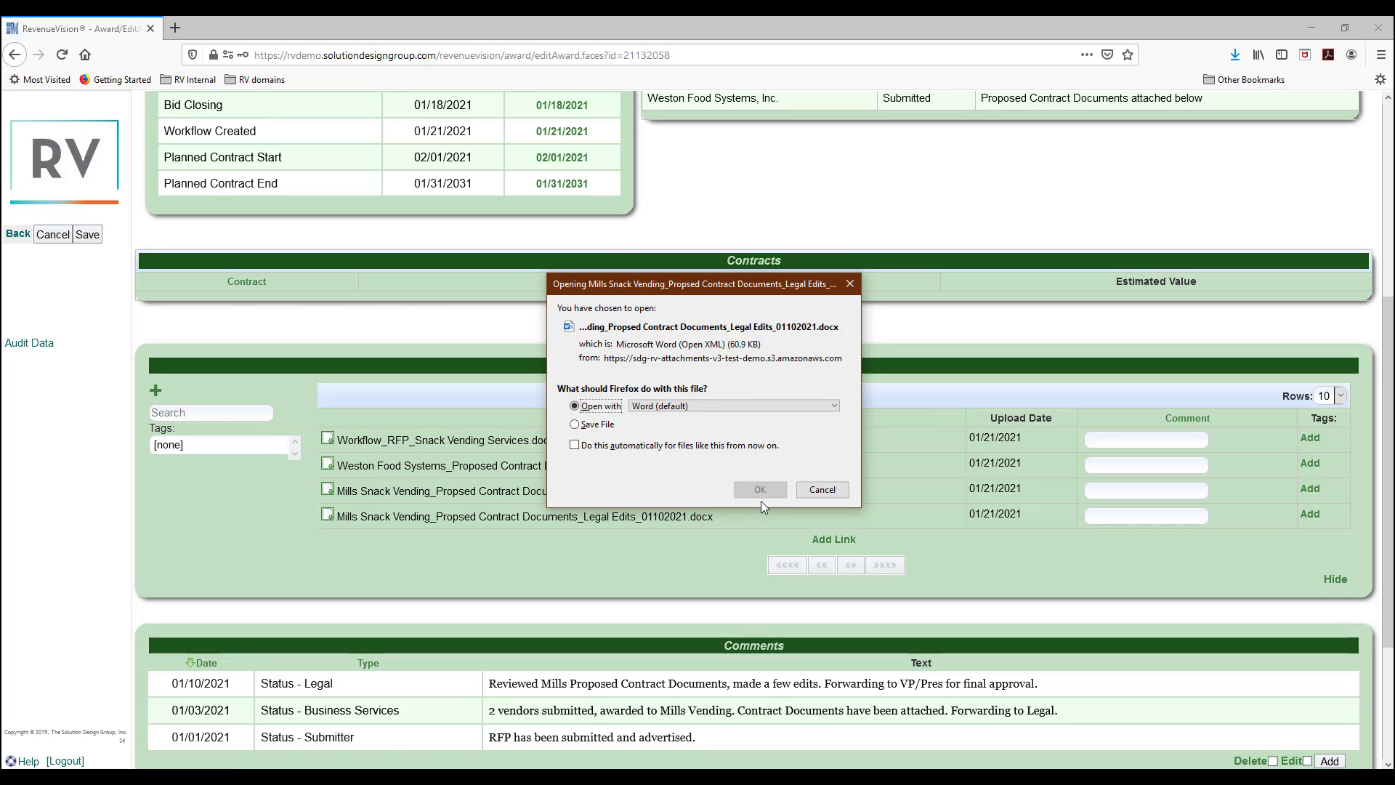
click(762, 491)
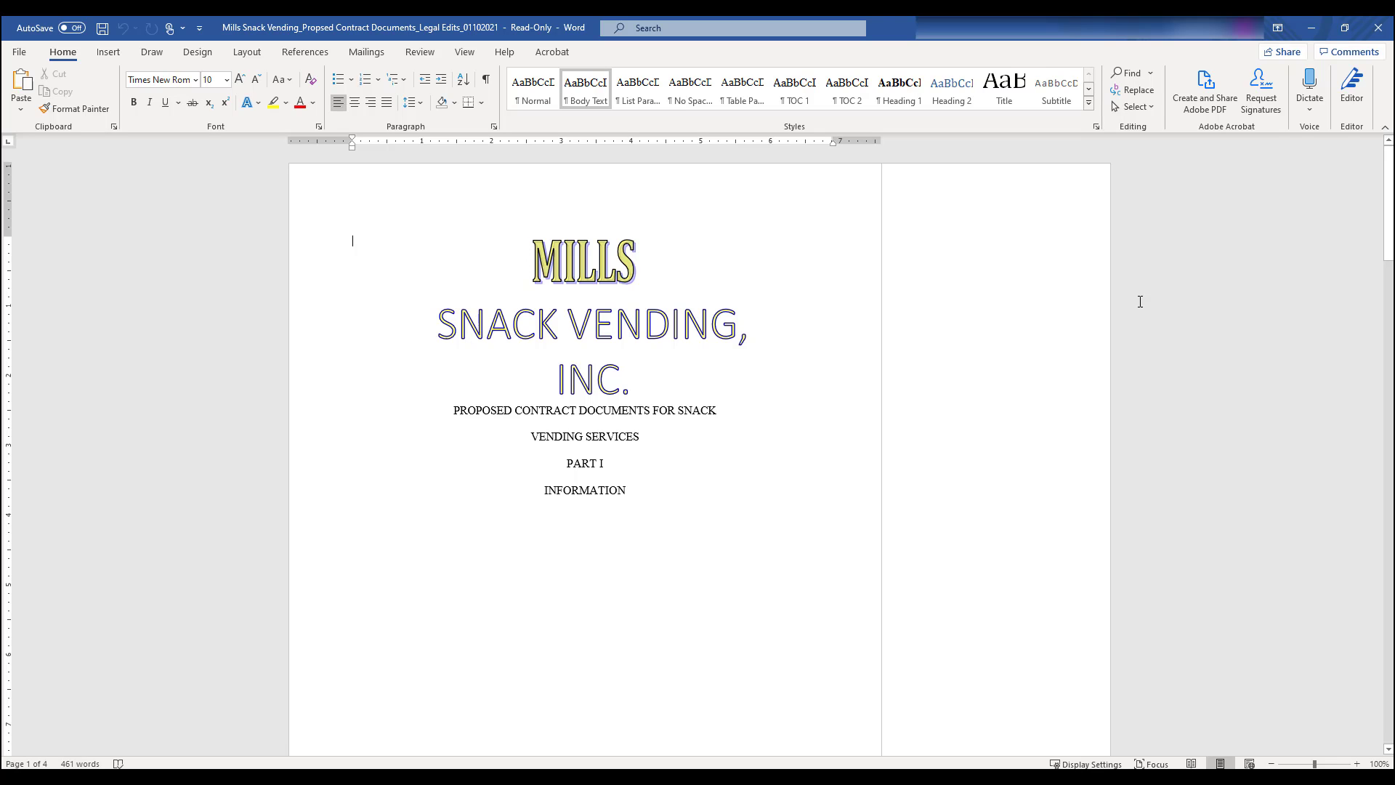
Review the Legal Edits Mills contract in Word, then close the document.
scroll(1191, 311, down, 8)
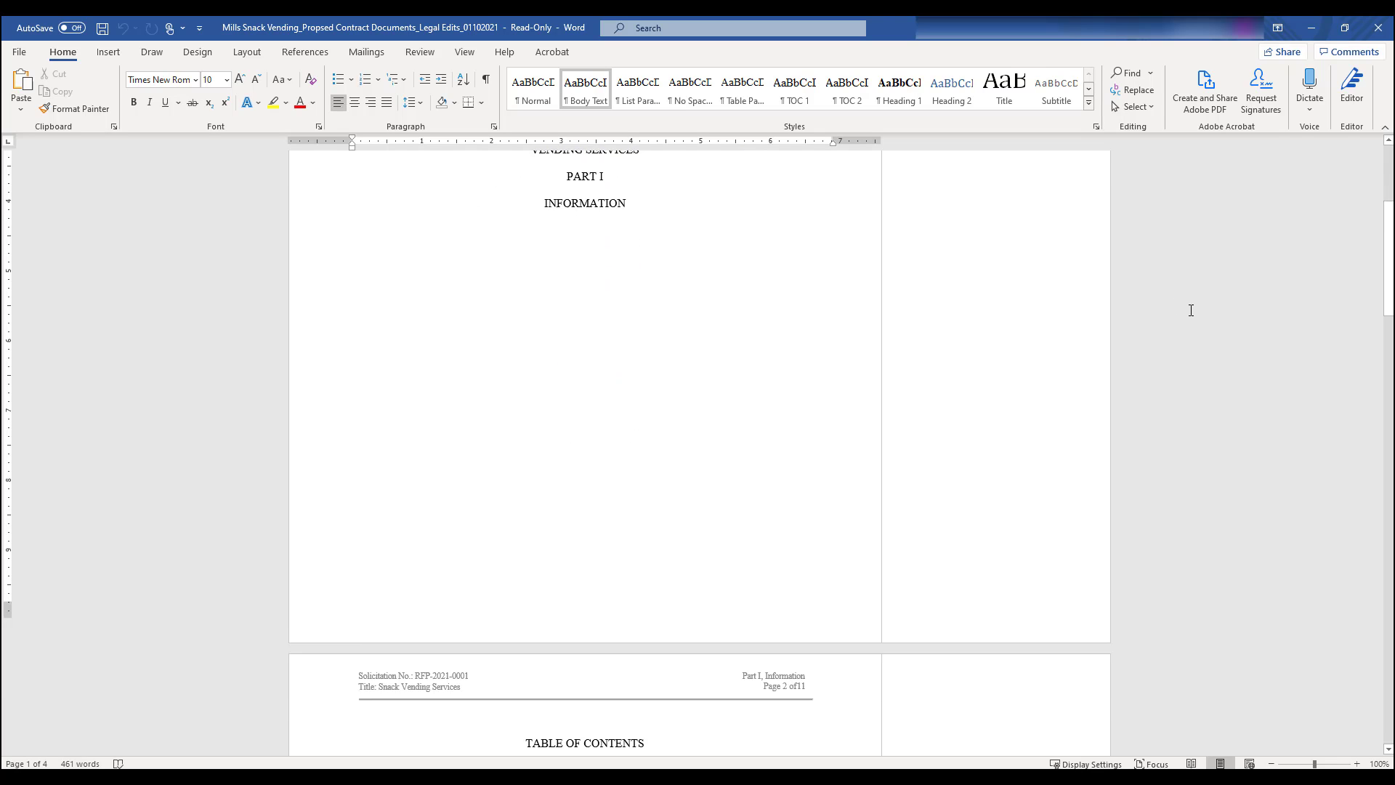
scroll(1191, 310, down, 8)
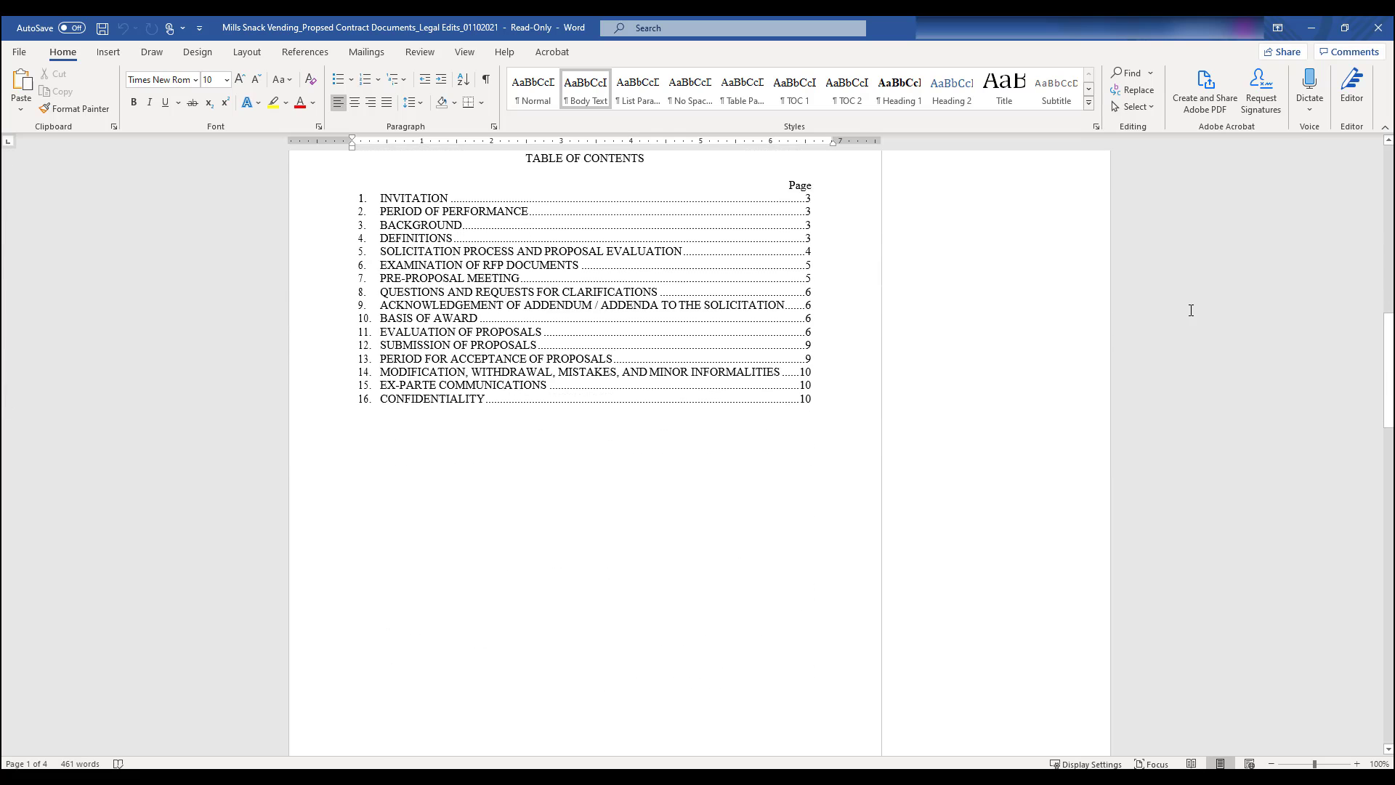
scroll(1191, 311, down, 7)
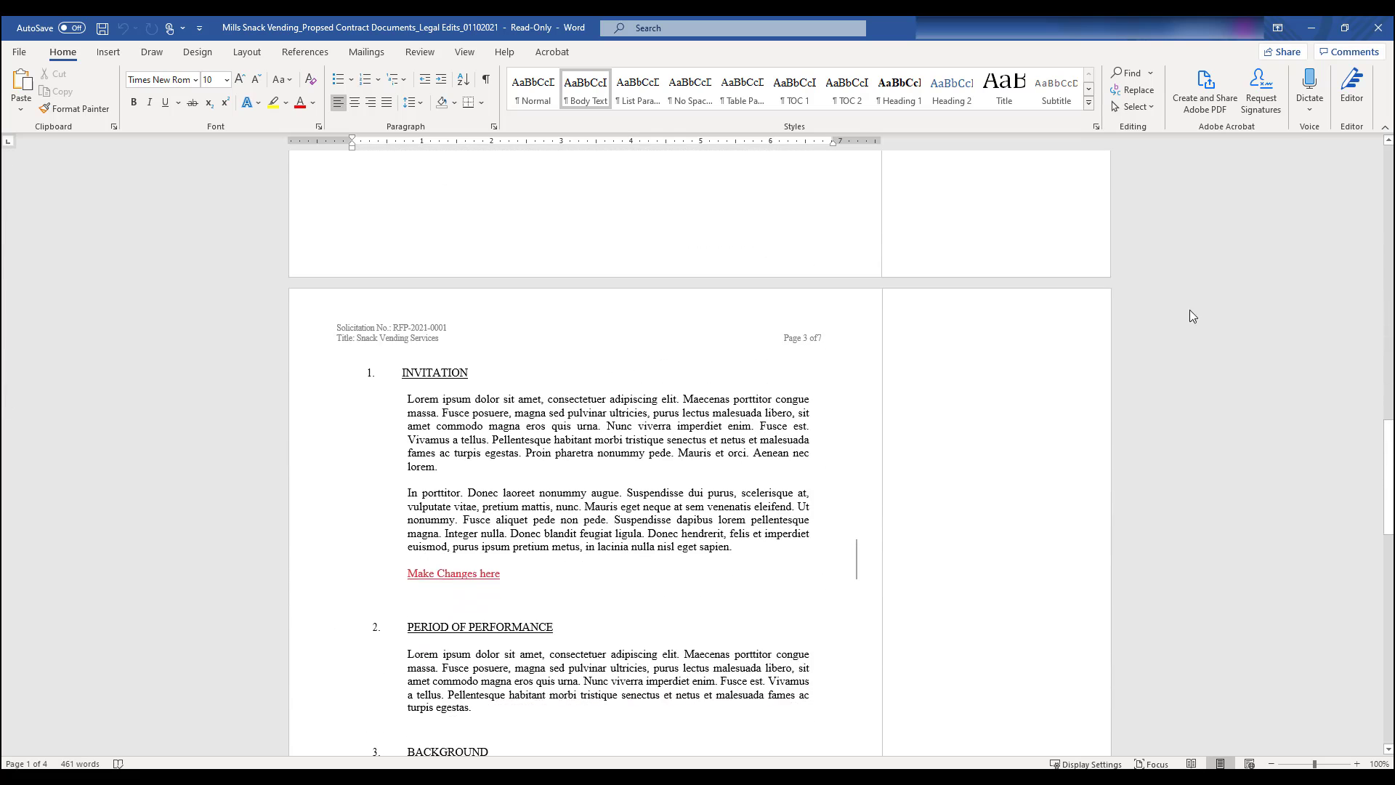
scroll(1191, 310, down, 8)
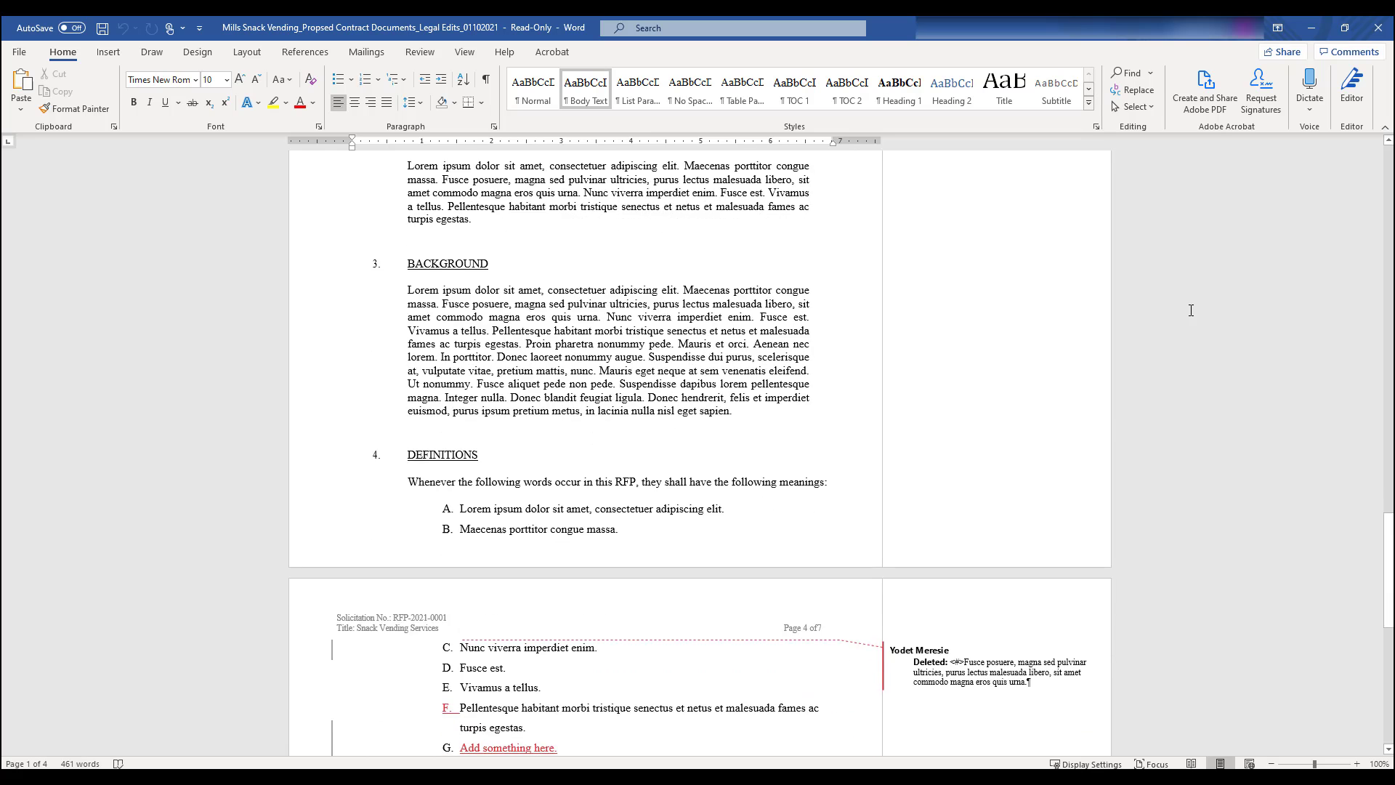
scroll(1191, 310, down, 5)
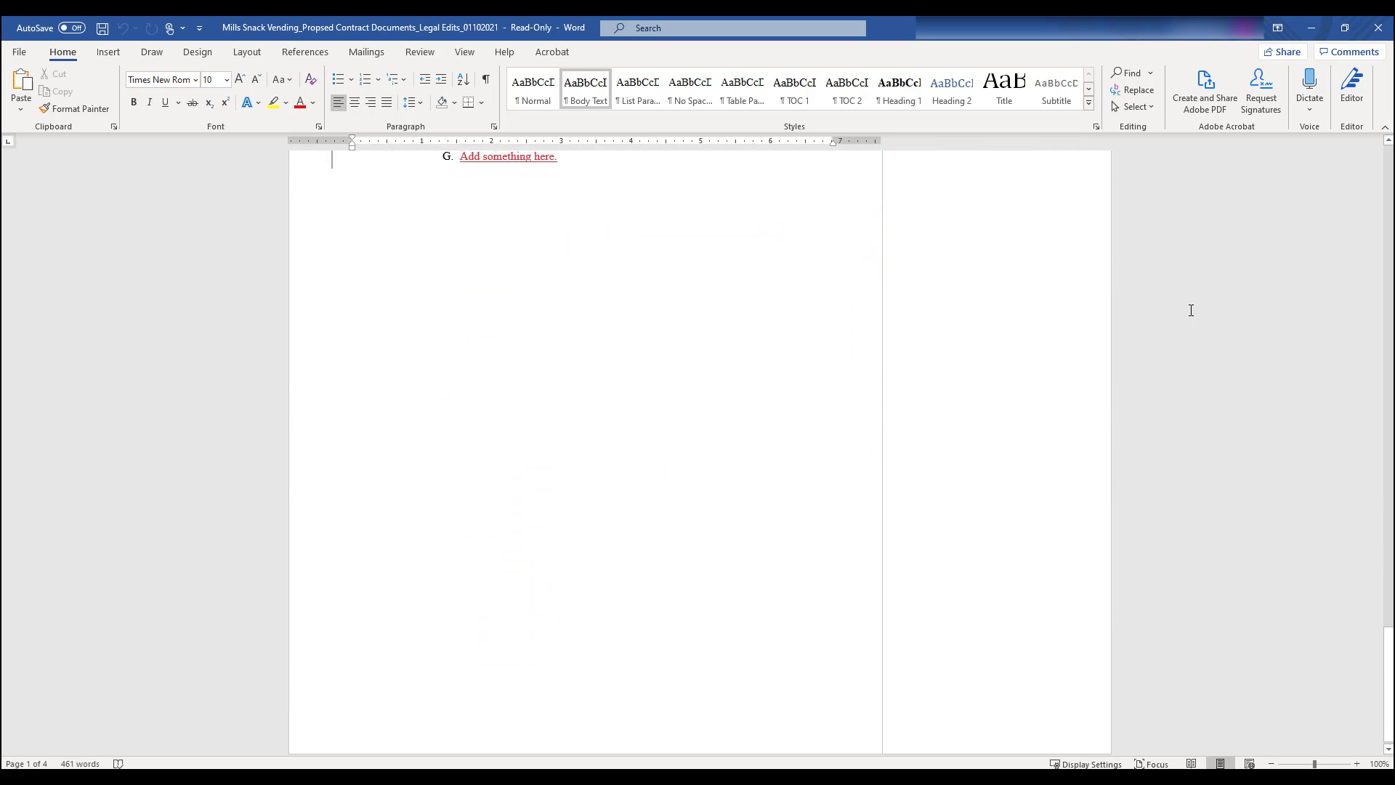
scroll(1191, 310, up, 3)
scroll(1192, 310, up, 9)
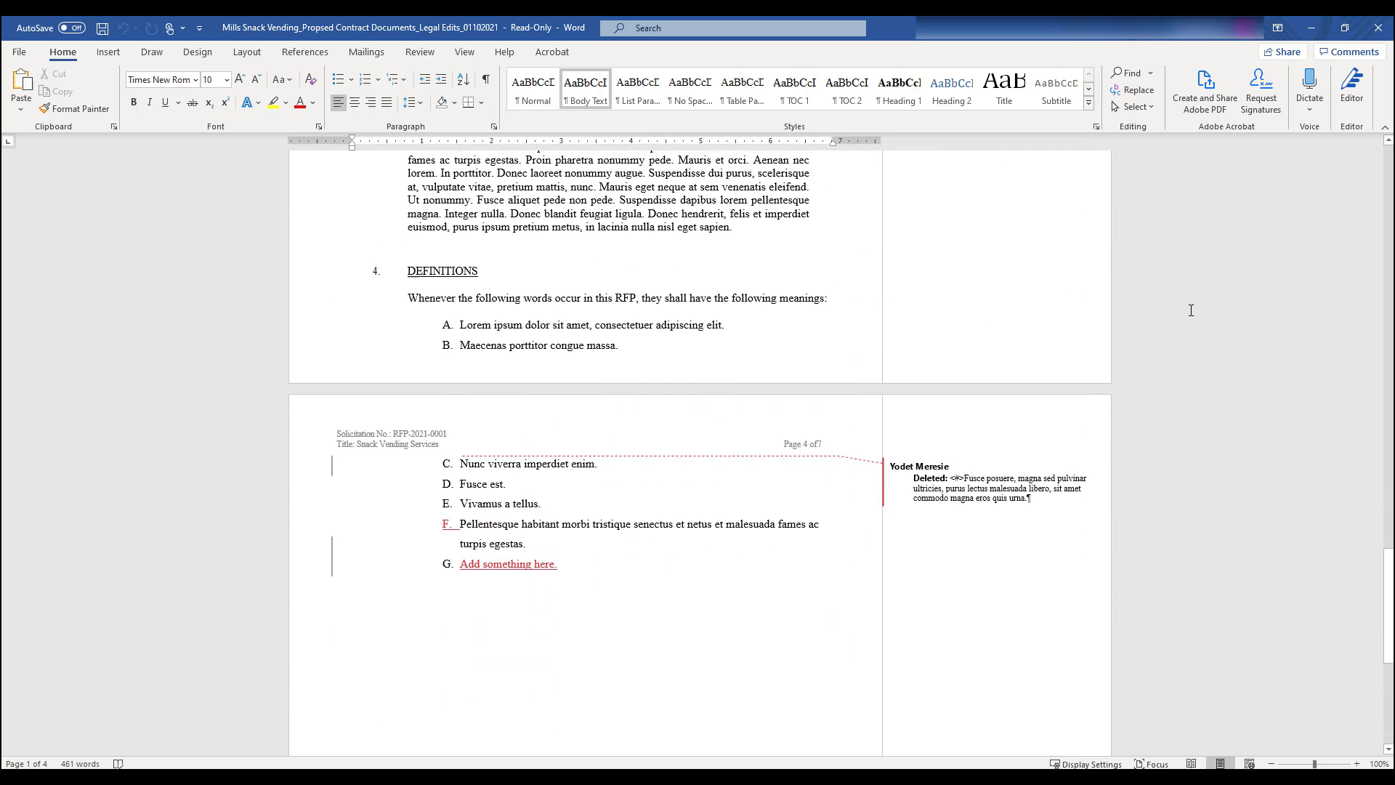
scroll(1191, 310, up, 15)
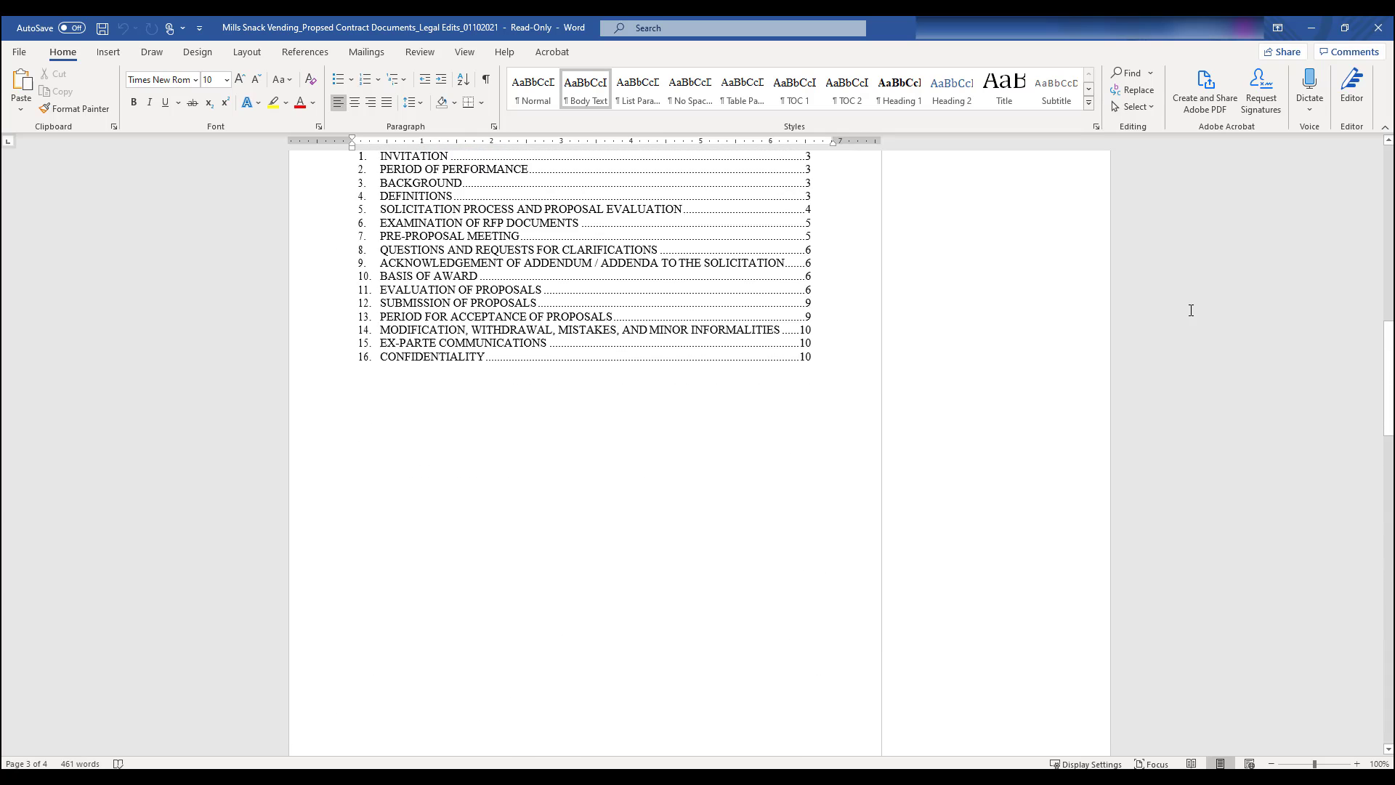
scroll(1192, 310, up, 5)
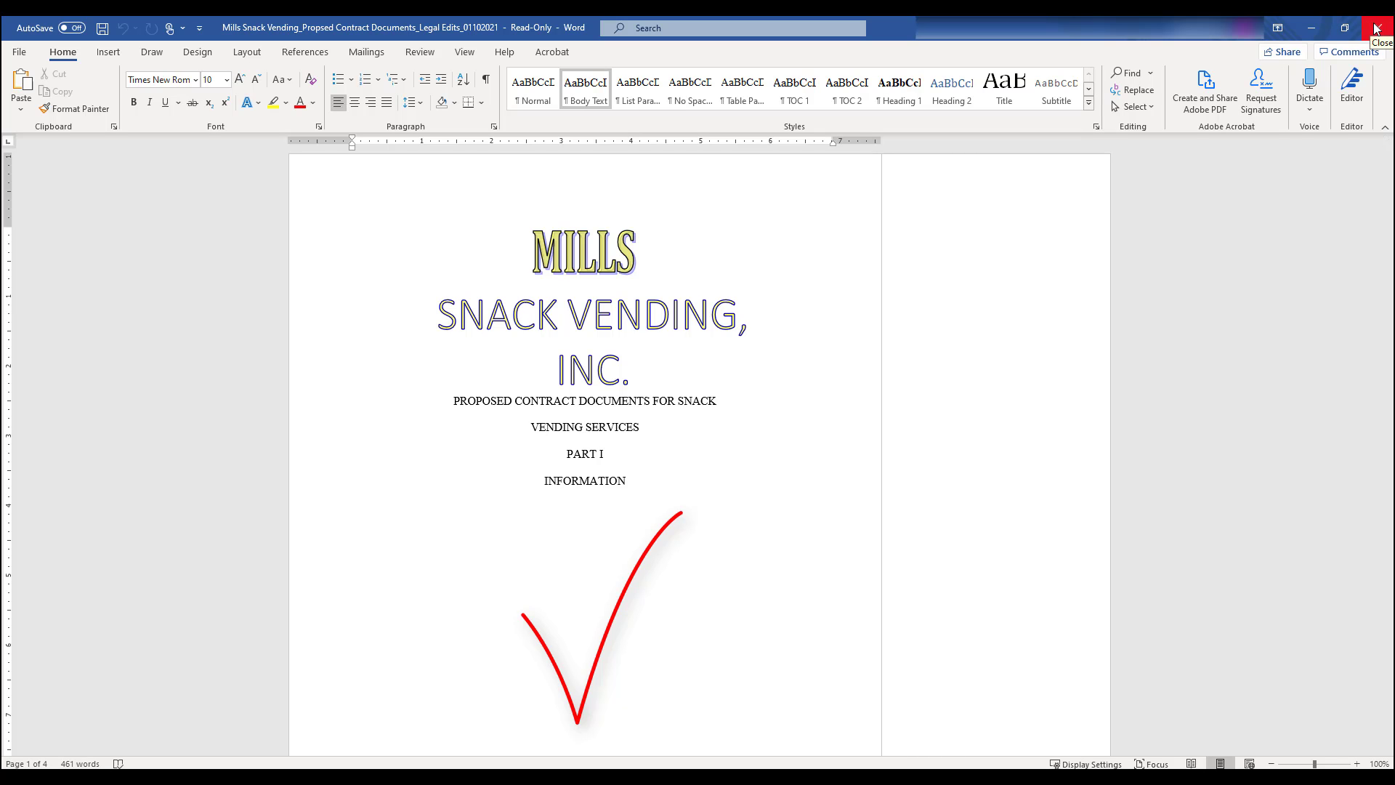
click(1375, 27)
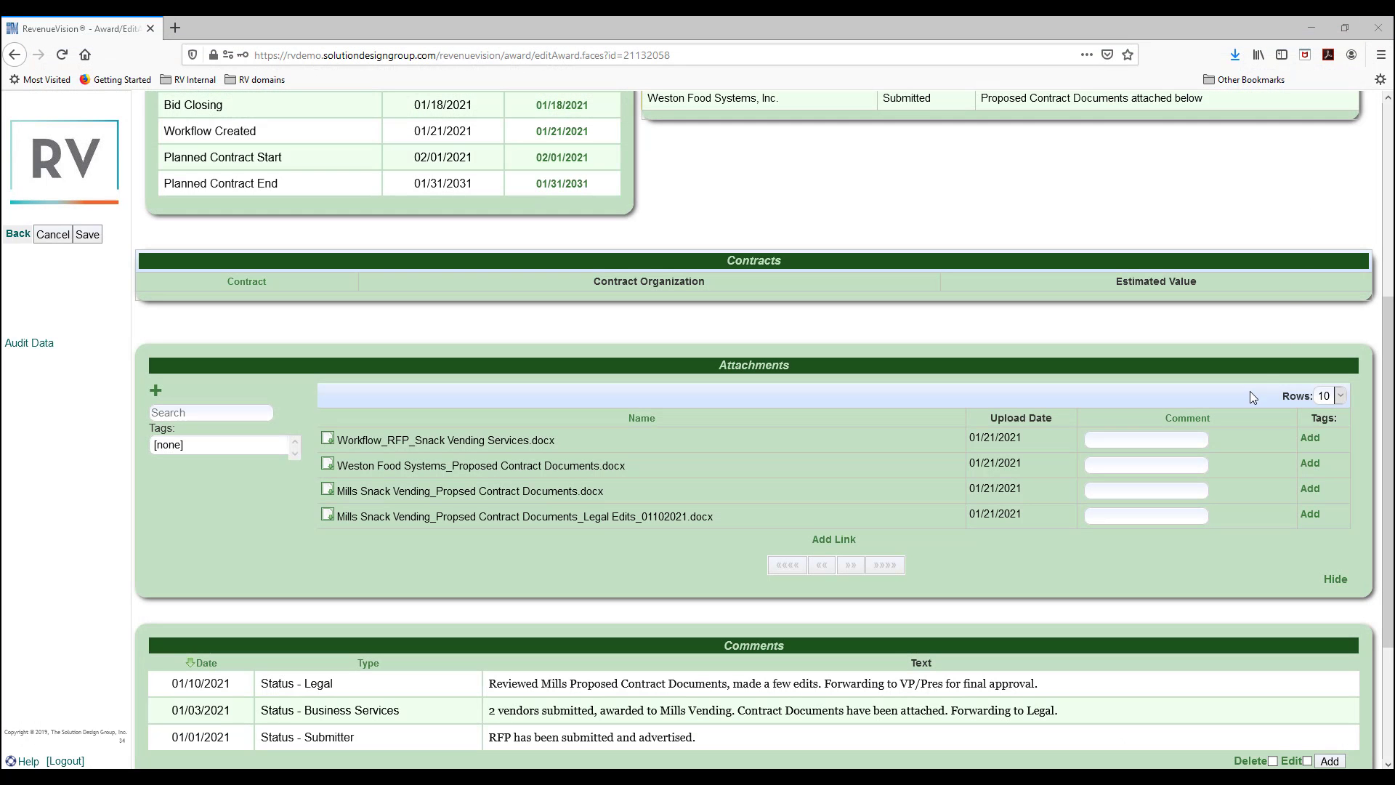
Save a 01/13/2021 Status - VP/President comment: 'Reviewed contract document. APPROVED, signed and dated.'.
scroll(957, 577, down, 3)
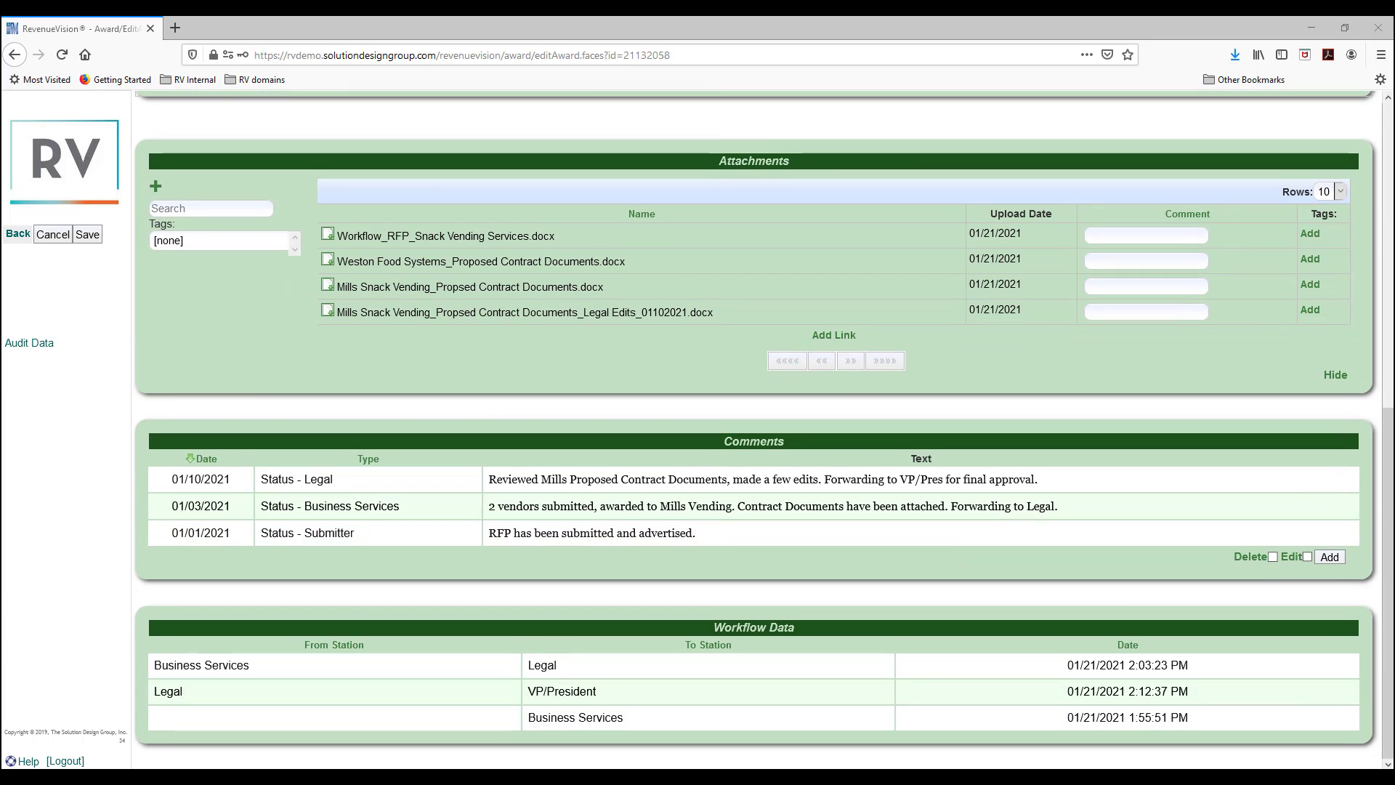
click(1330, 558)
drag(224, 566, 204, 563)
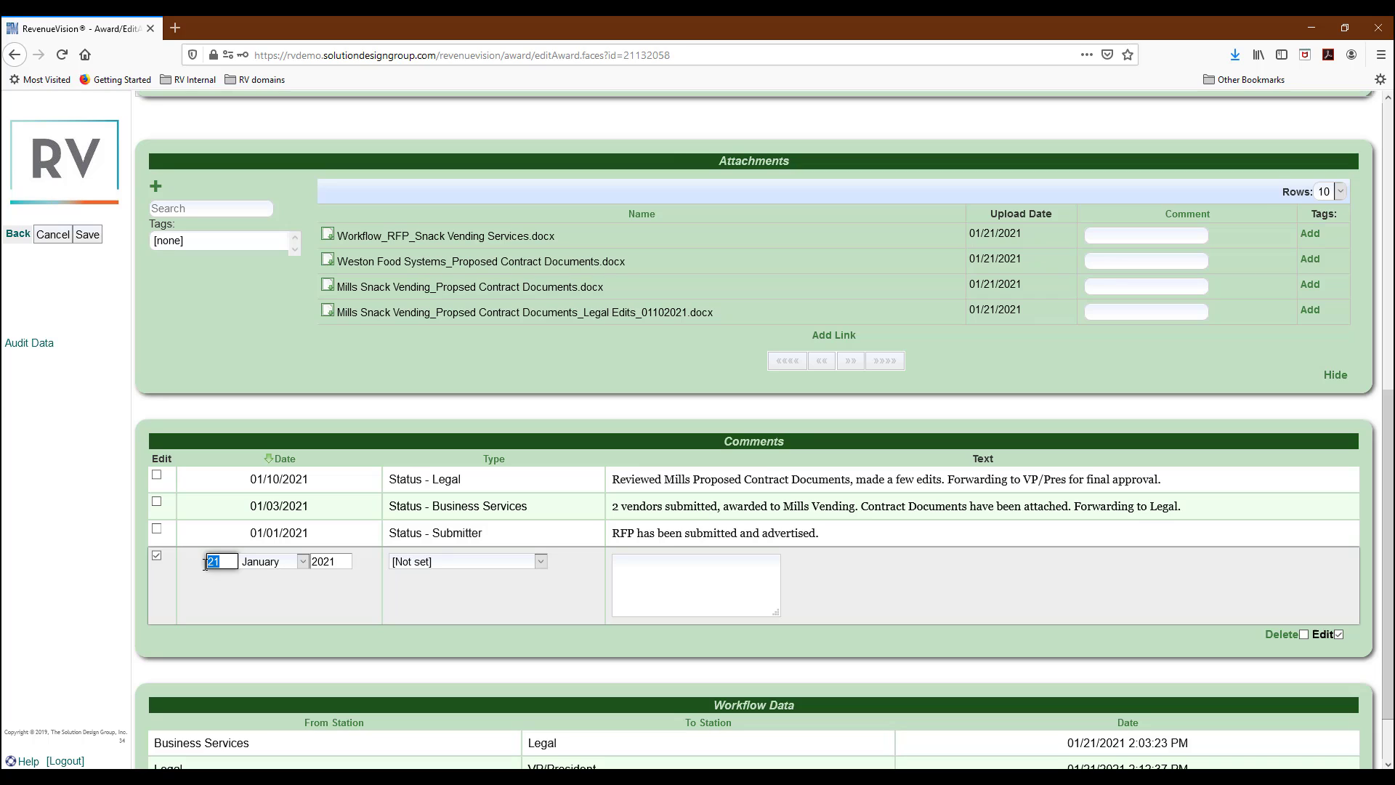
text(13)
click(469, 564)
scroll(469, 399, down, 3)
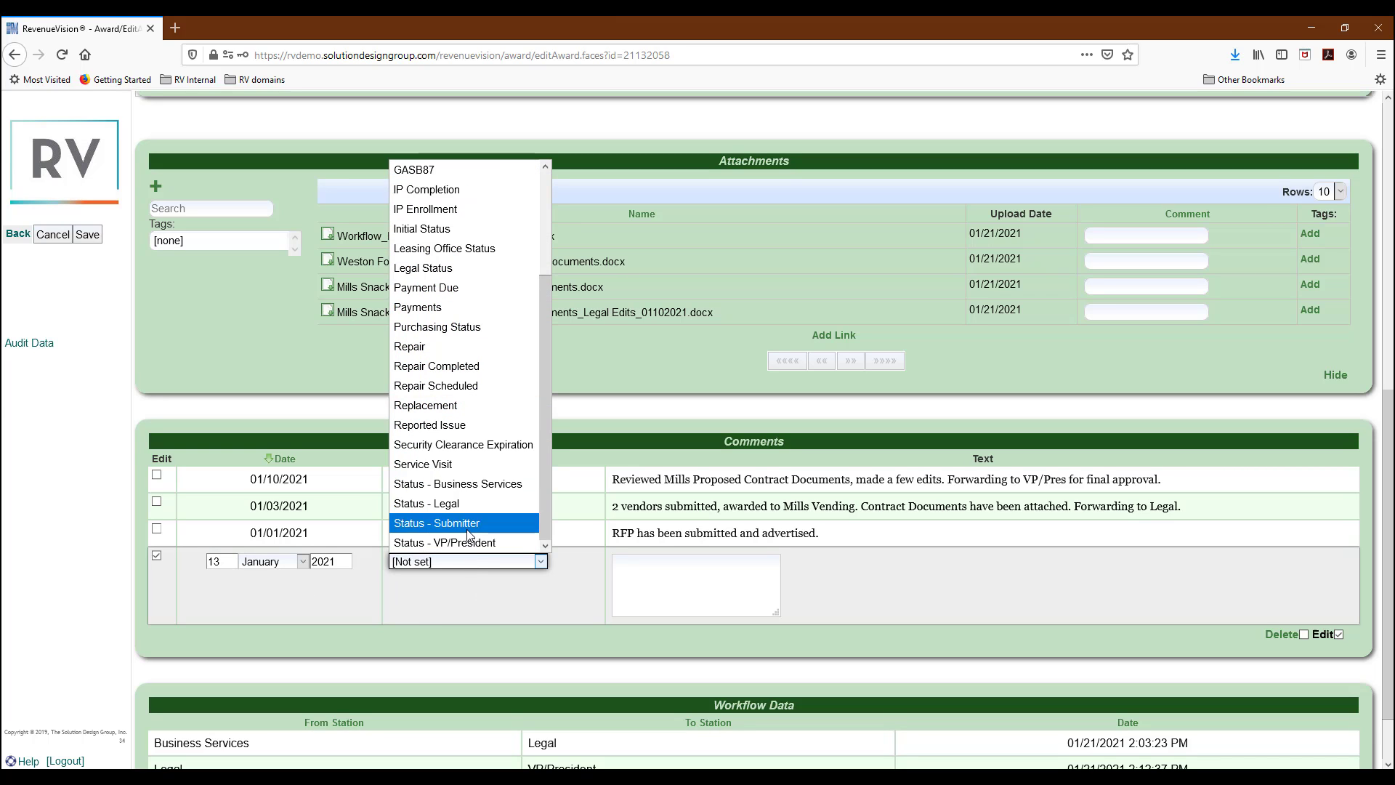
click(468, 540)
click(625, 581)
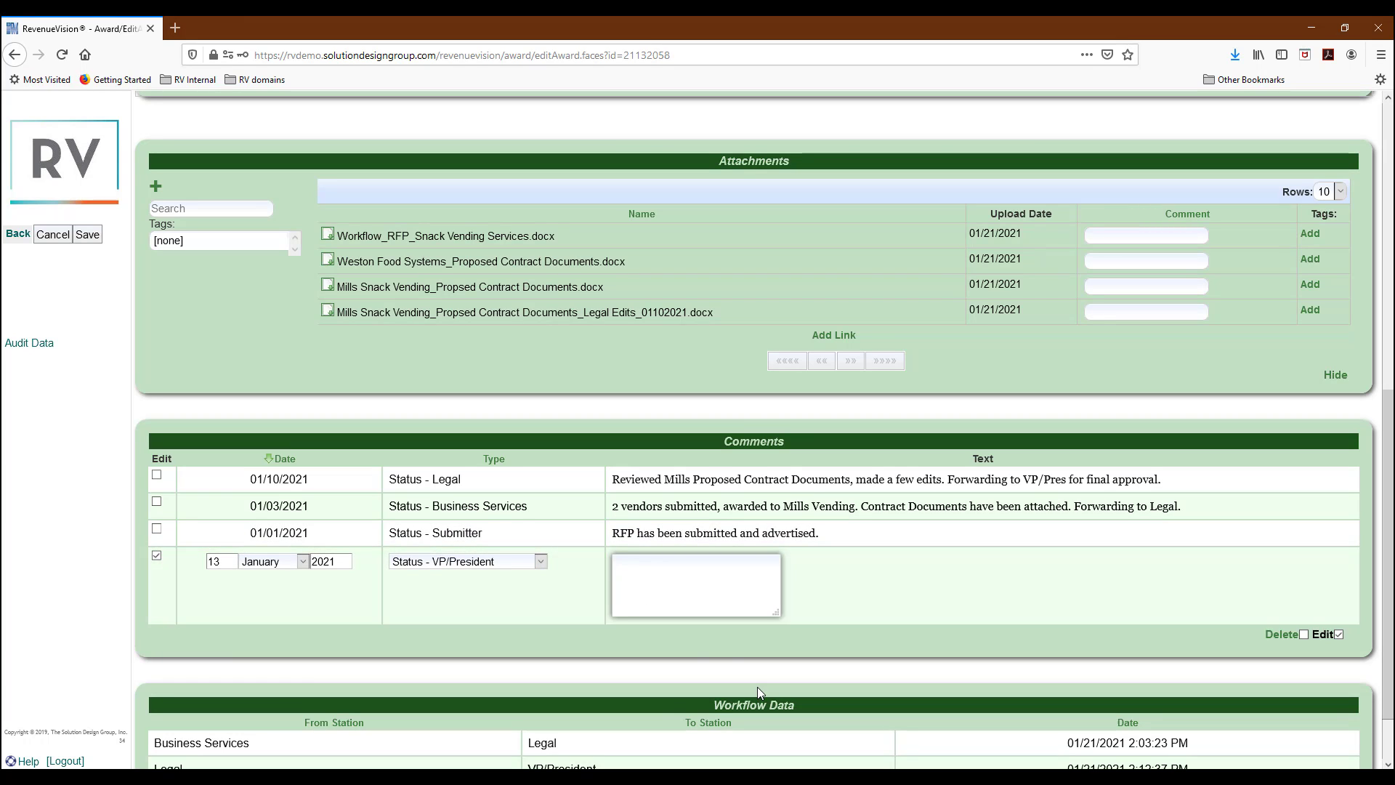
text(Reviewed cont)
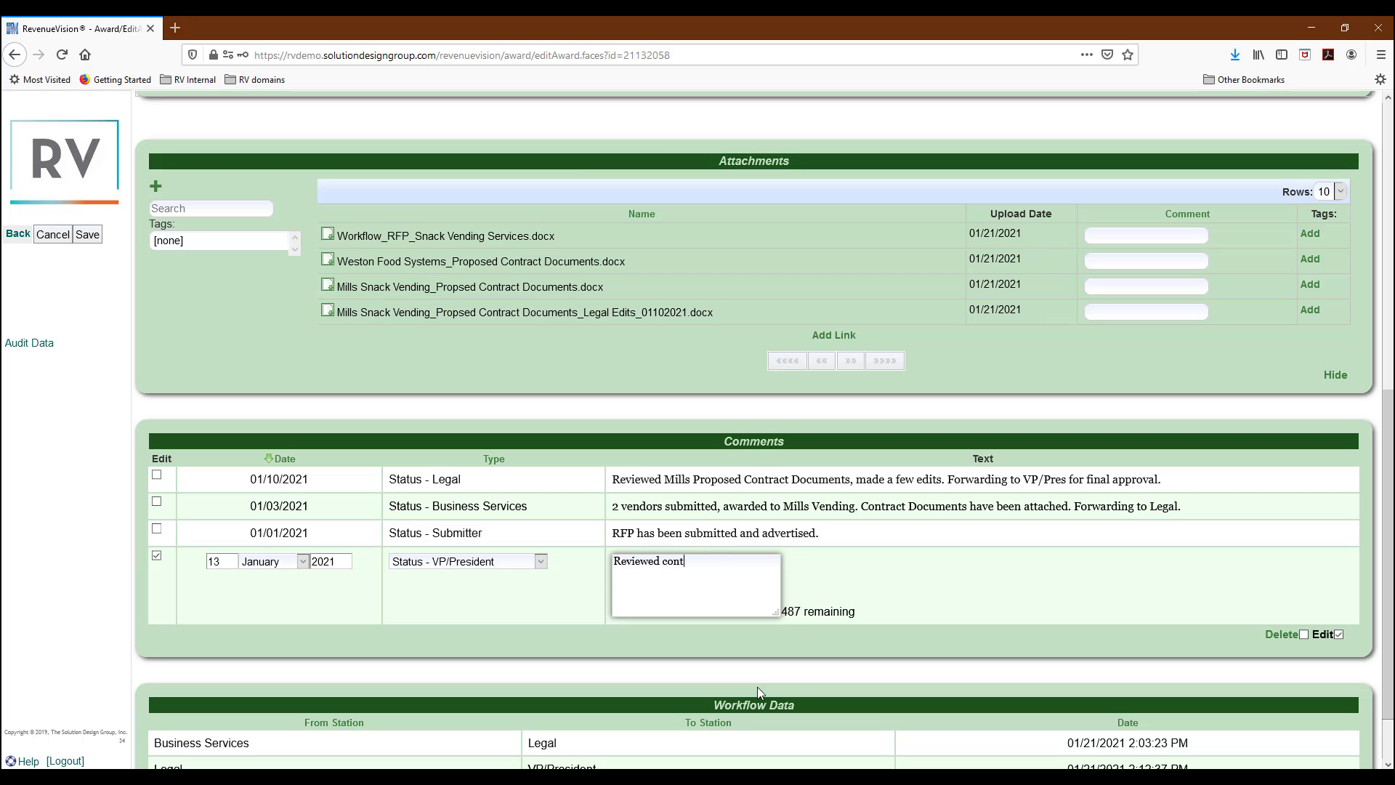
text(ract document,)
key(BackSpace)
key(BackSpace)
text(. APPROVED)
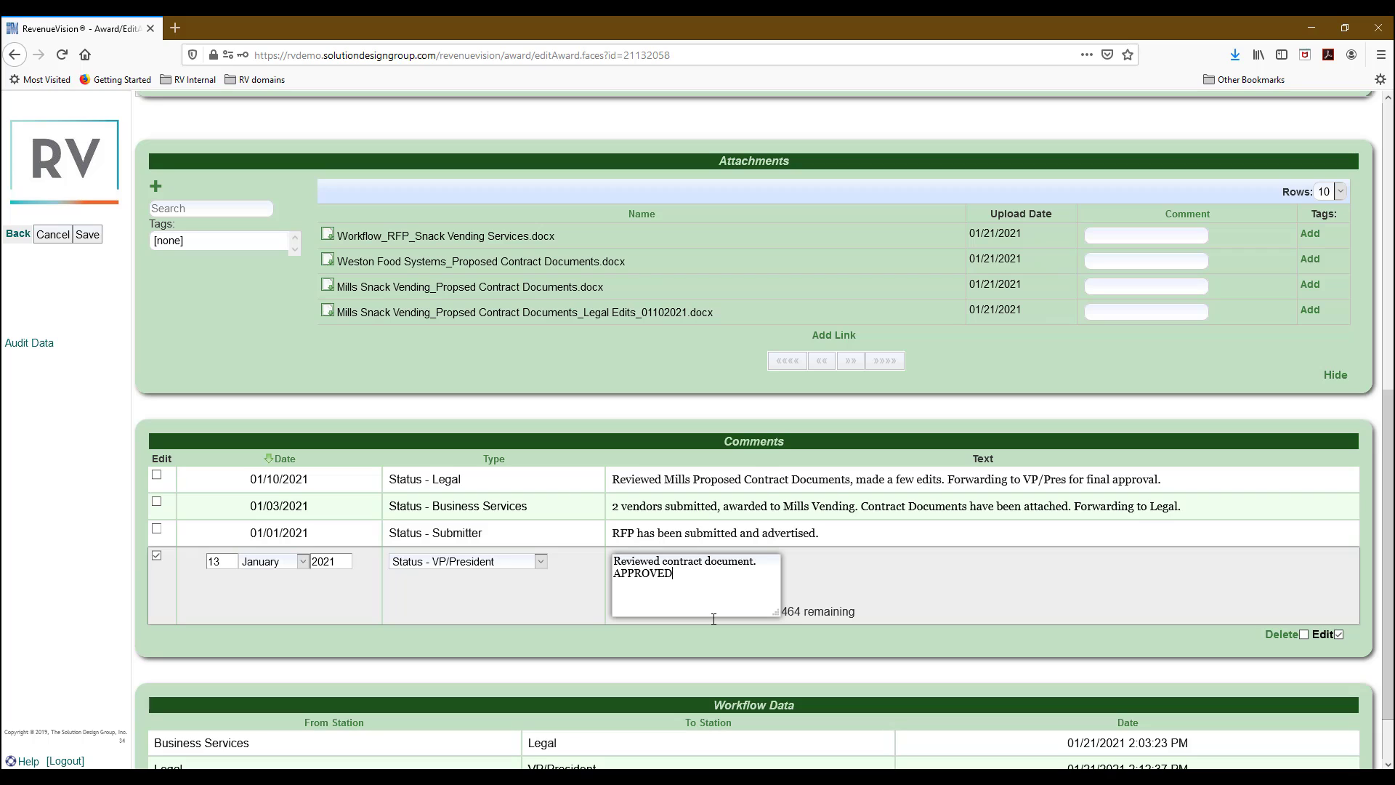
text(, signed and dated.)
click(88, 235)
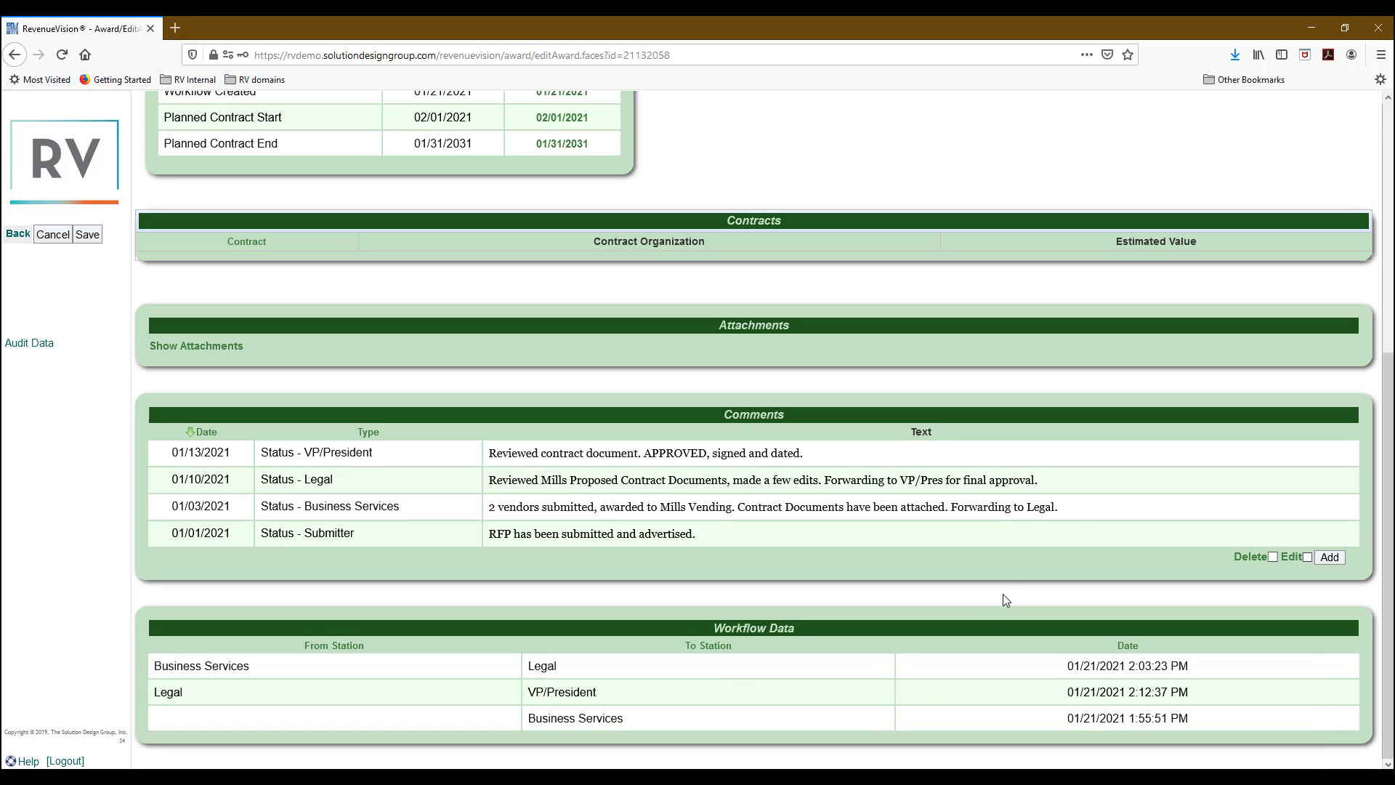
Set the workflow station to Business Services Final and save the solicitation.
scroll(1003, 600, up, 5)
scroll(1003, 594, up, 1)
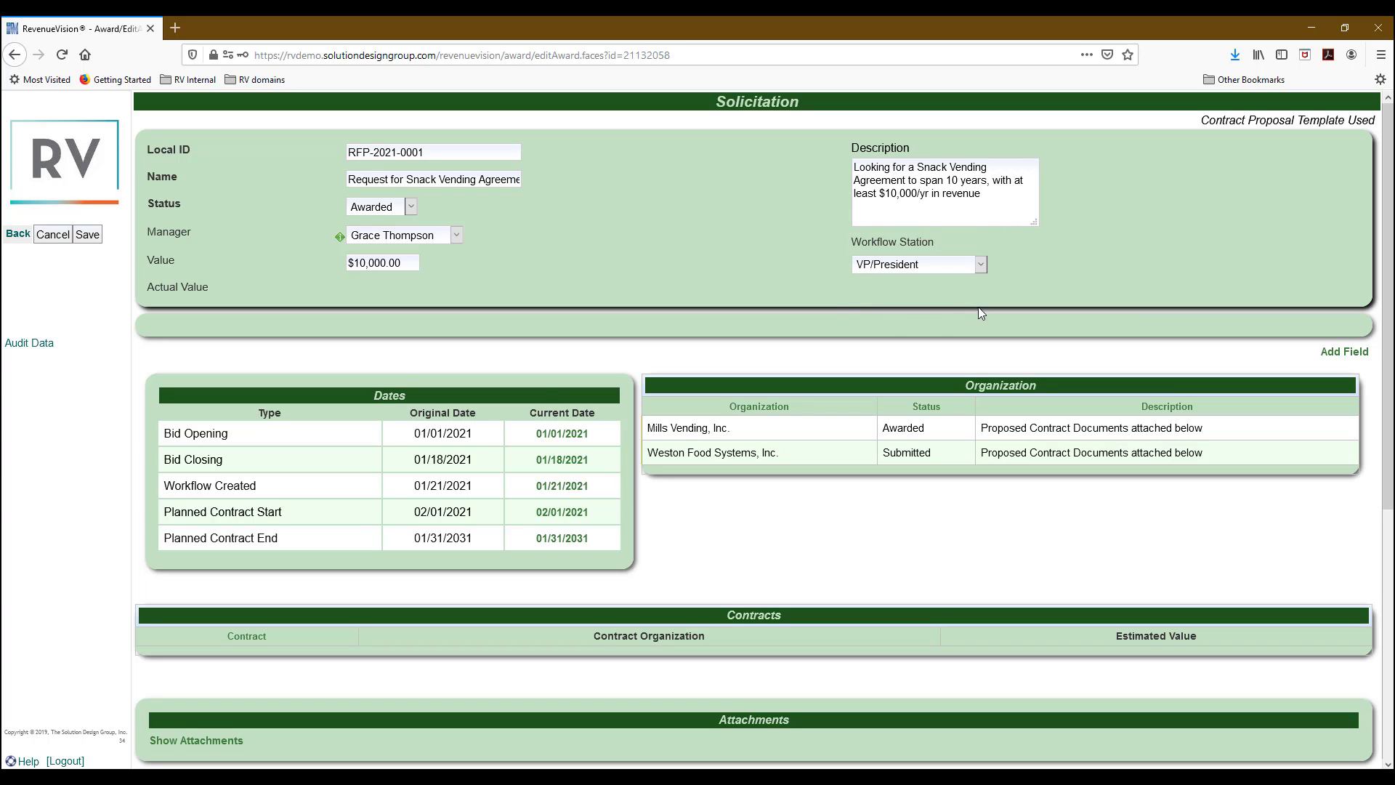
click(967, 264)
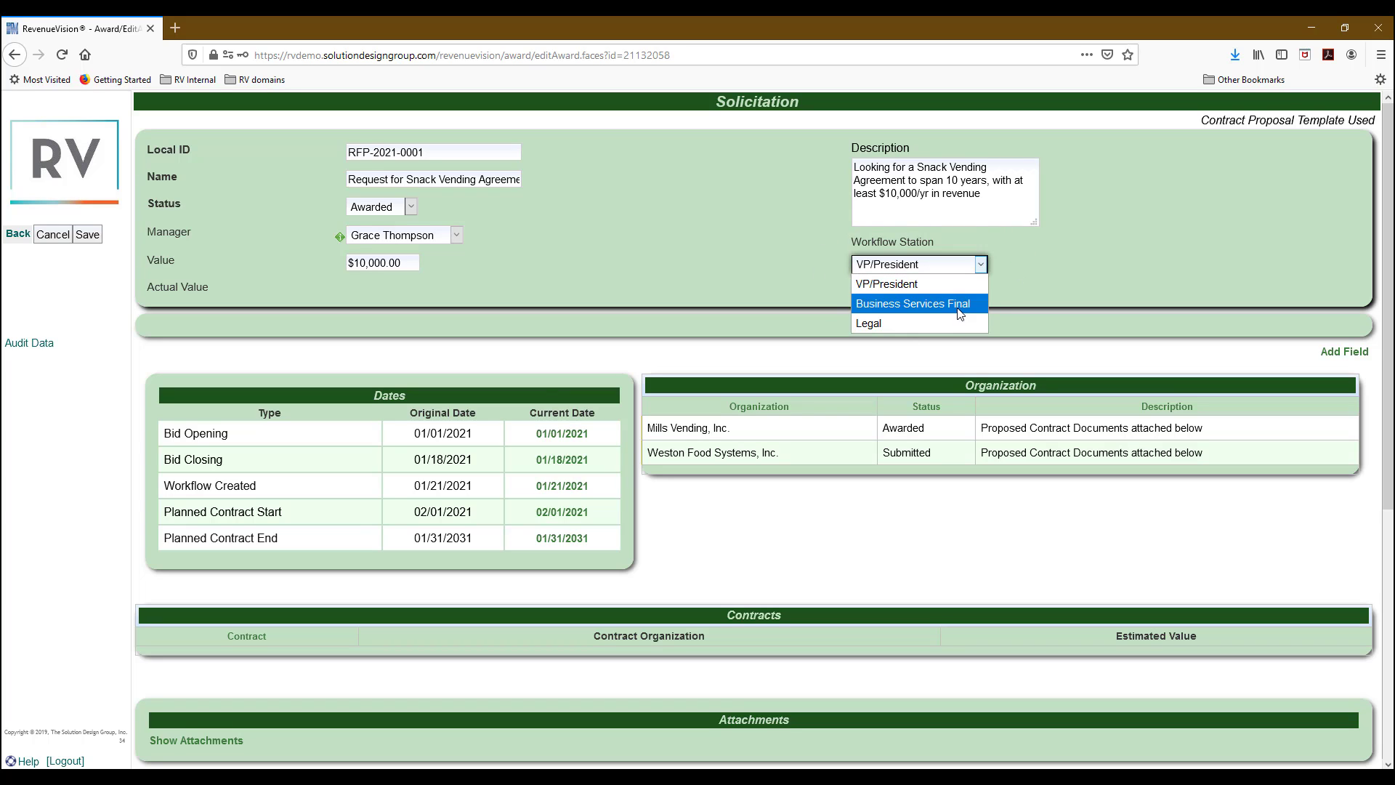
click(917, 308)
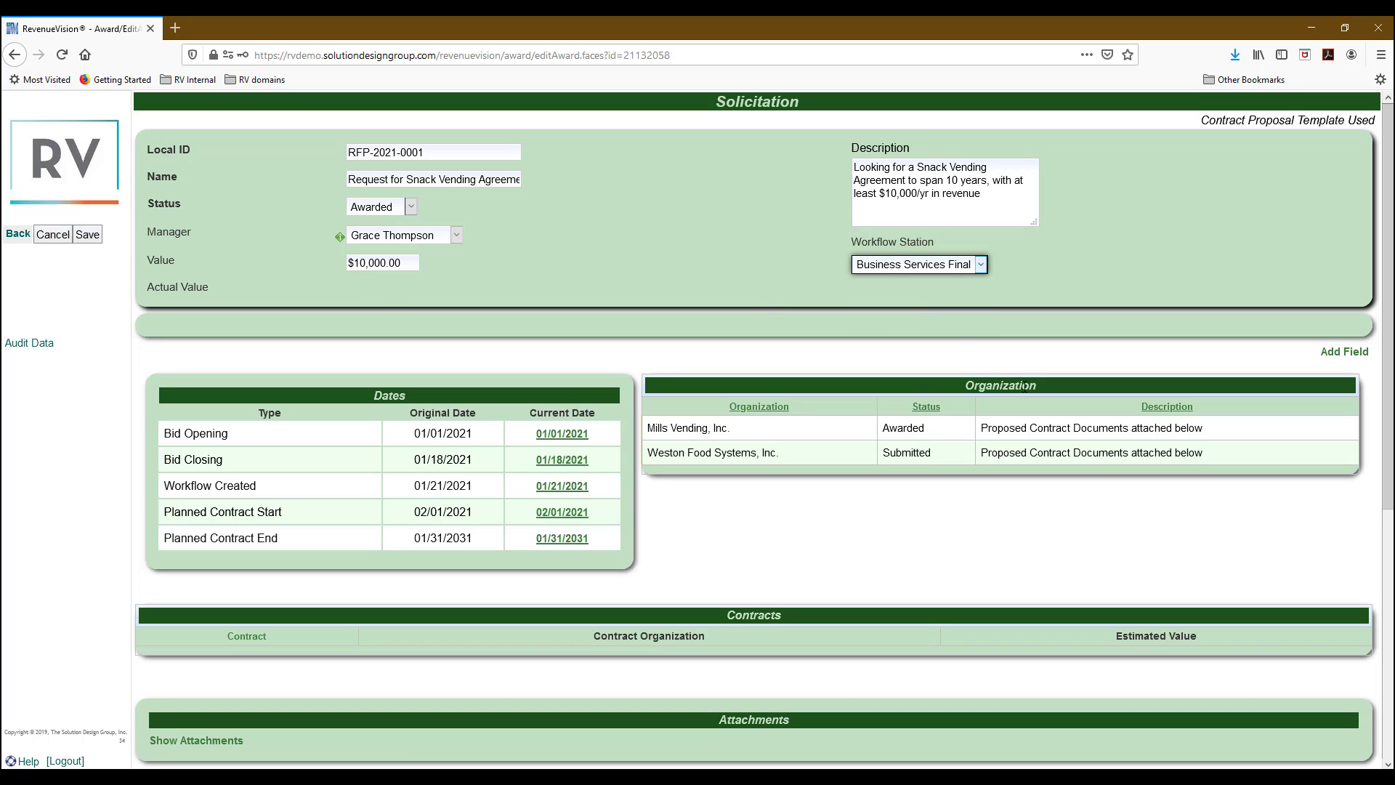
click(88, 234)
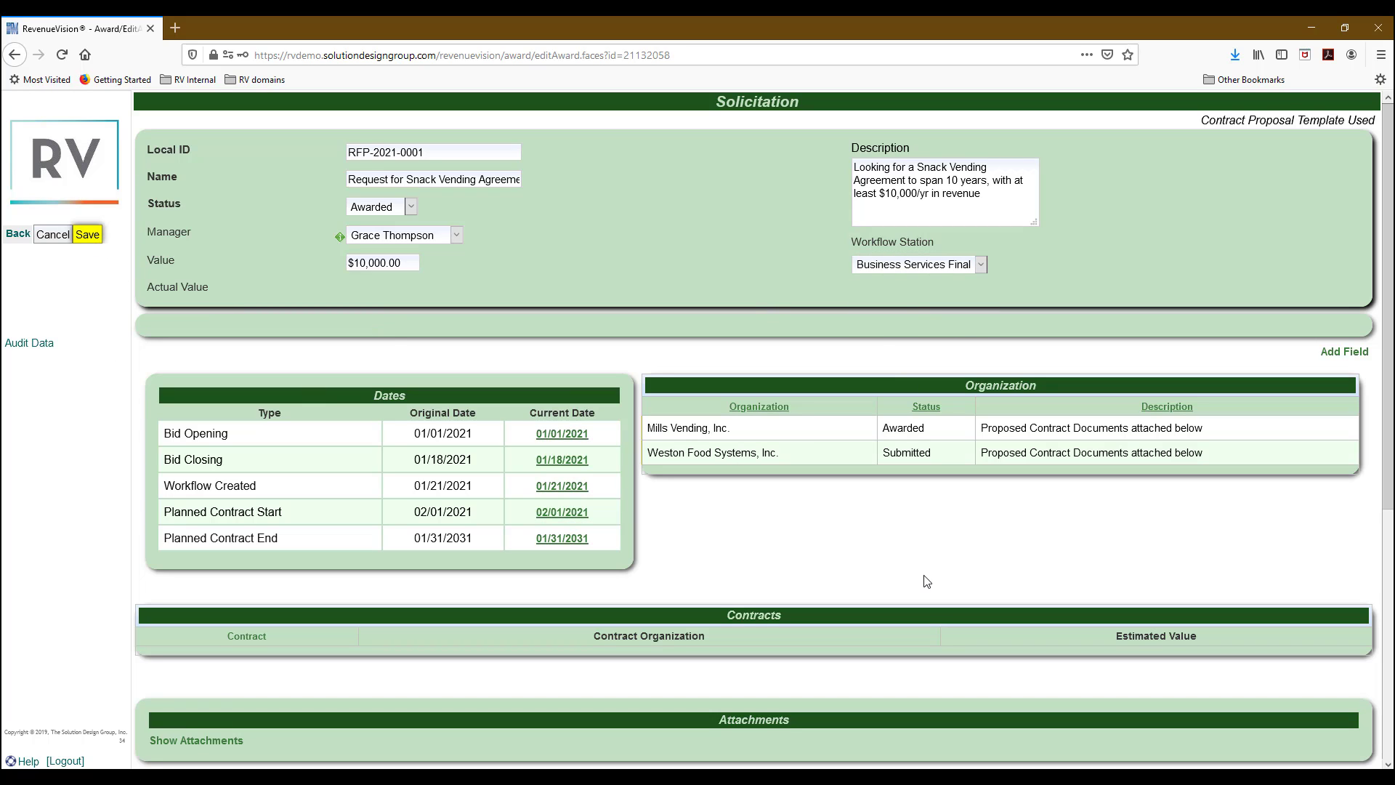
Sign in as the Business Services workflow user and reopen the Request for Snack Vending Agreement.
click(58, 761)
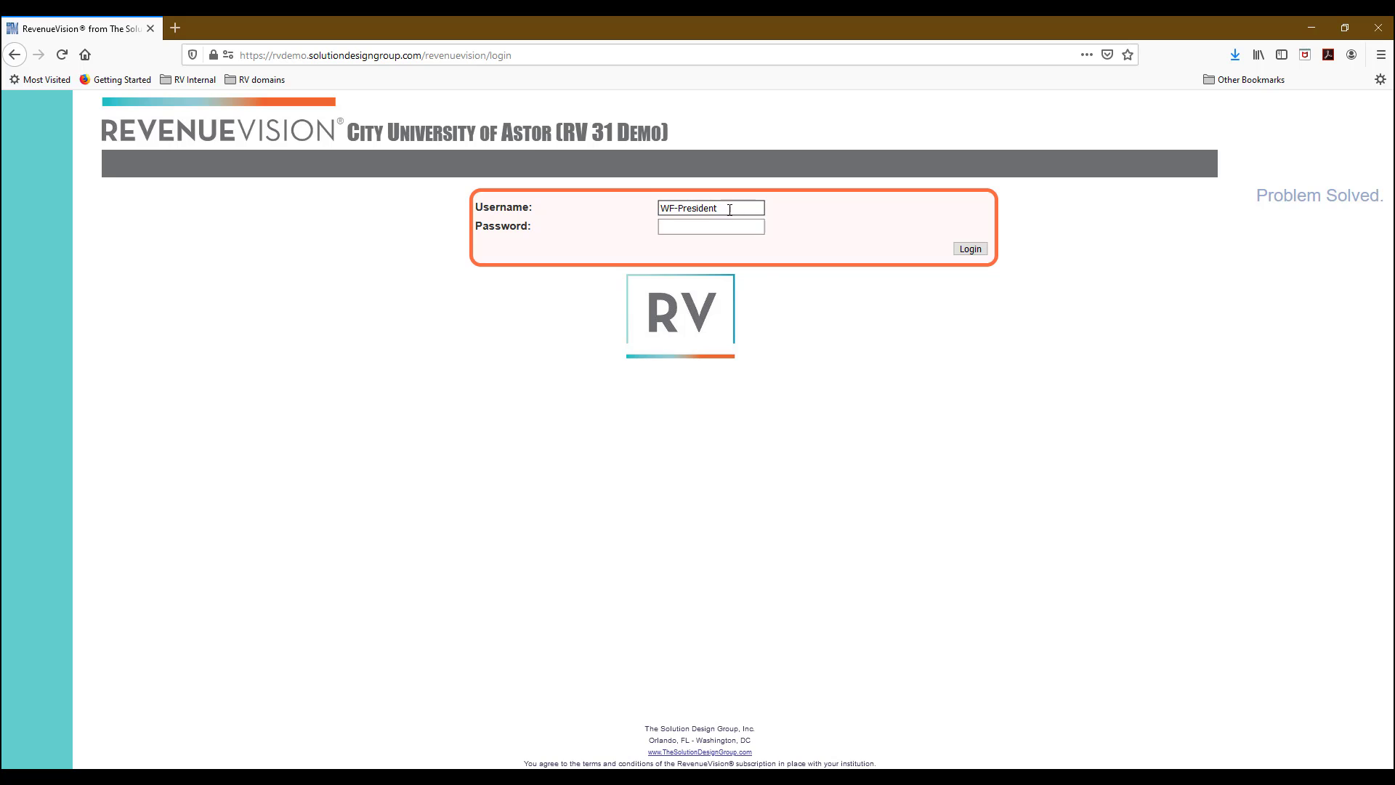
drag(732, 209, 471, 240)
key(BackSpace)
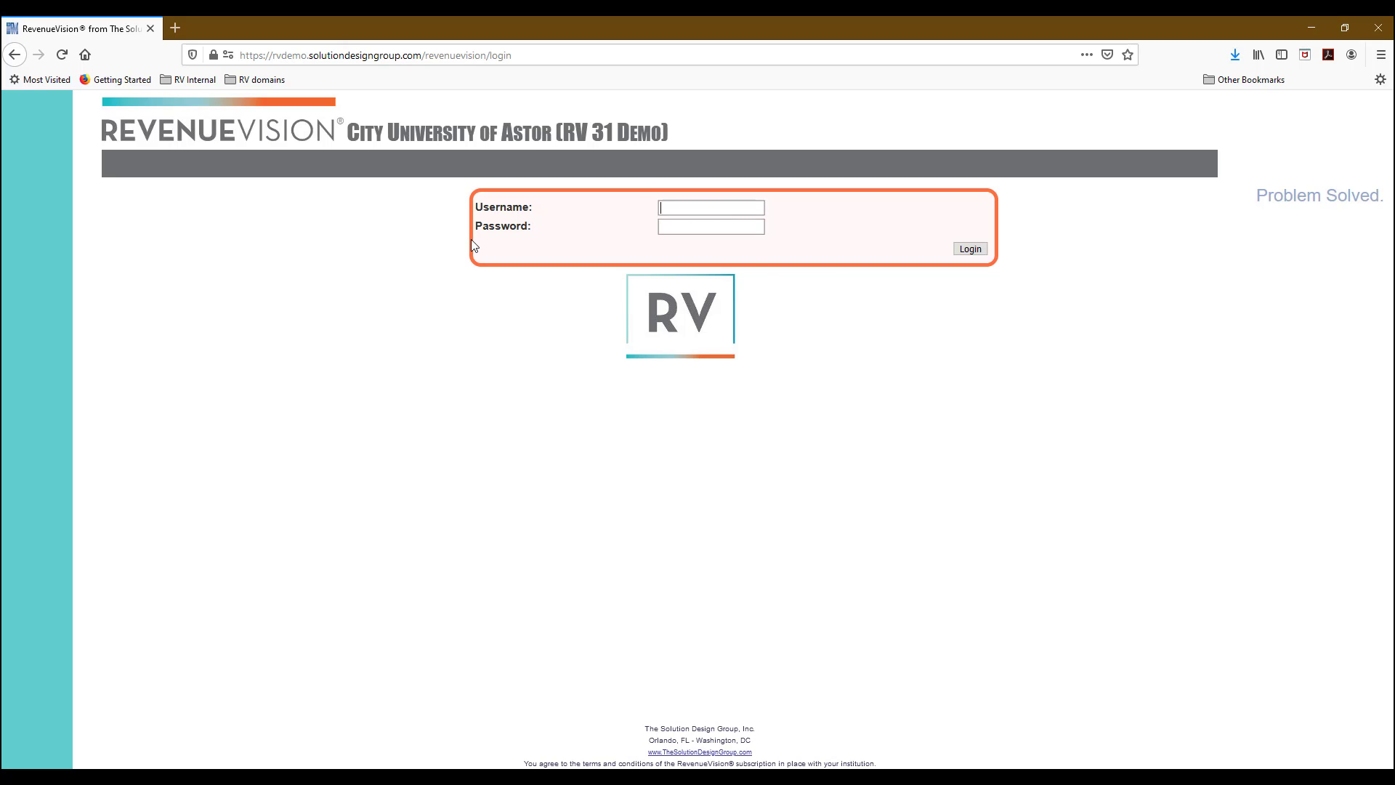
text(WF-BusinessServices)
key(Tab)
text(********)
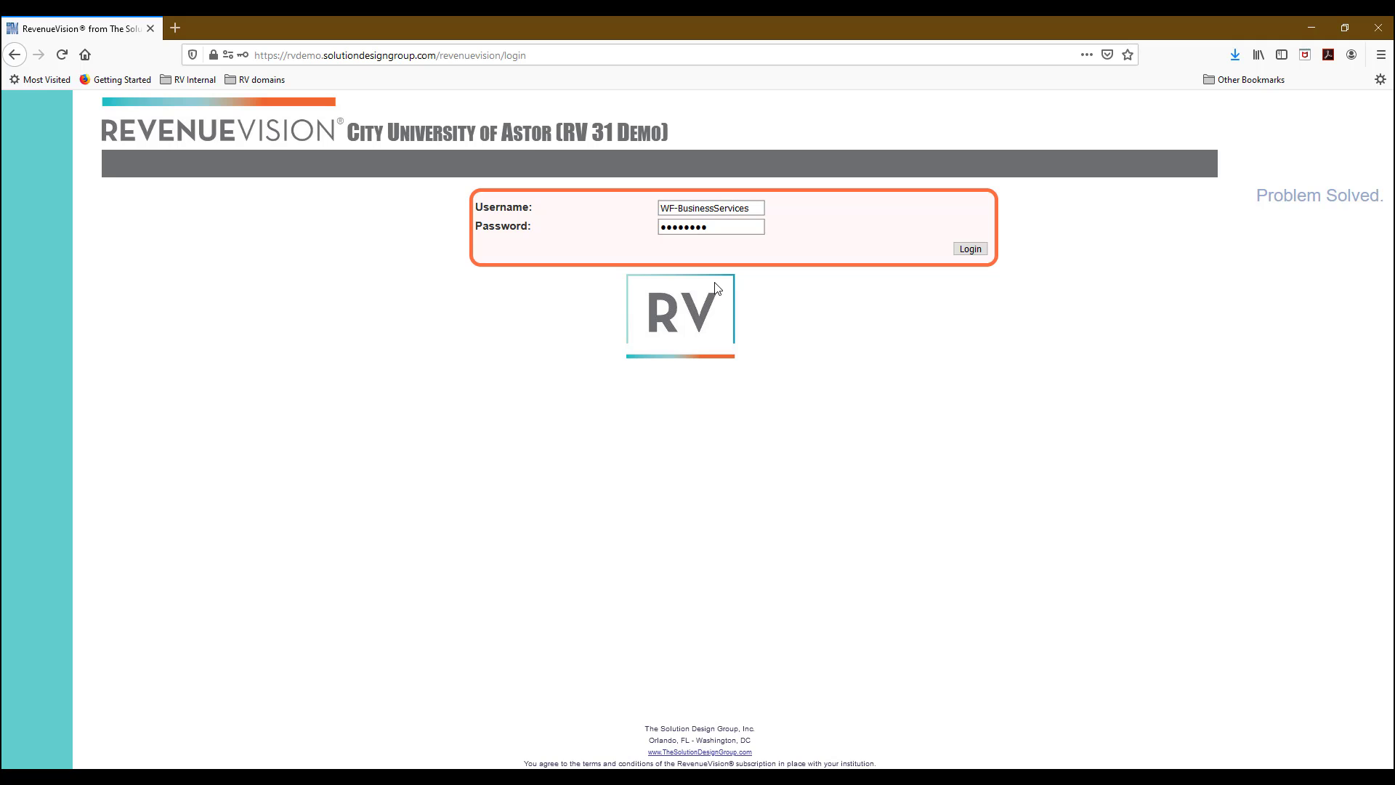
click(982, 250)
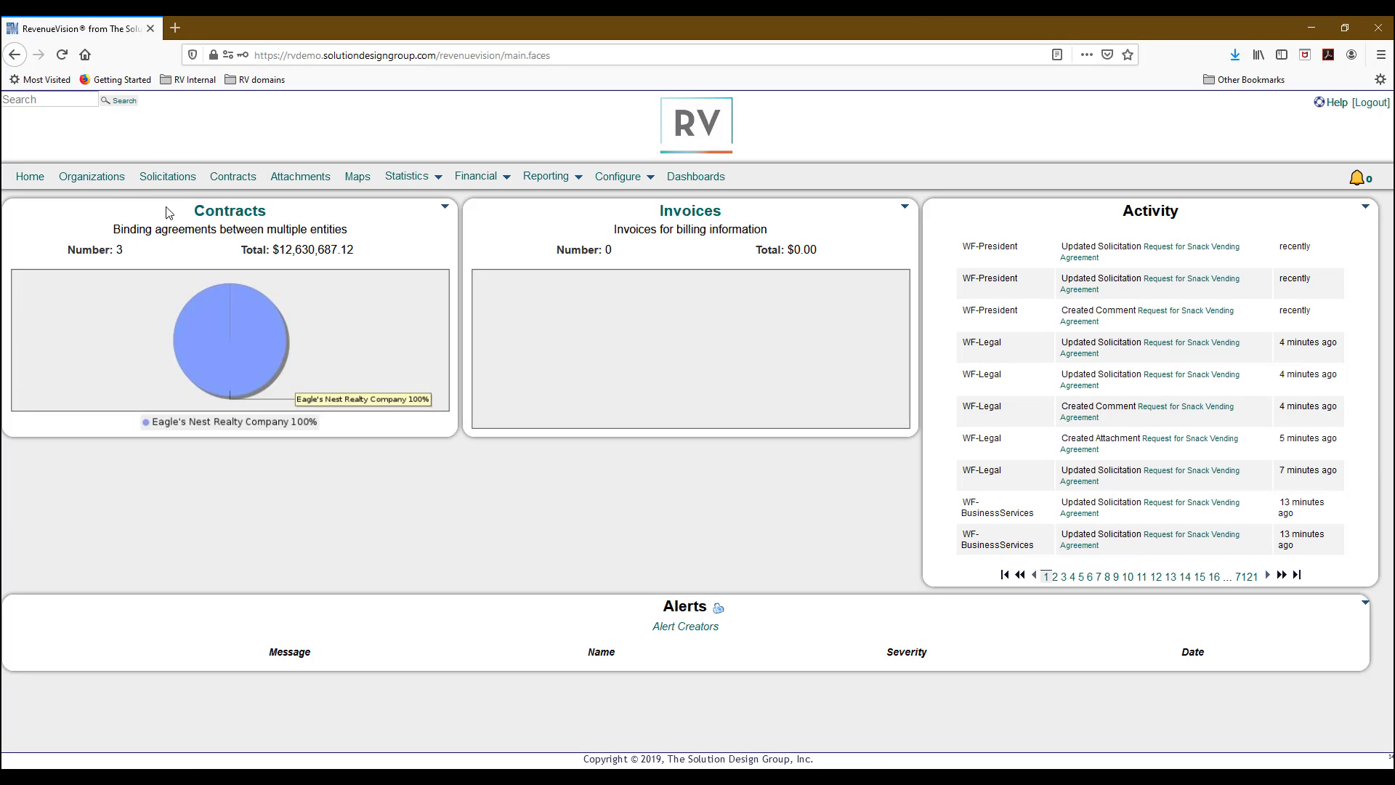
click(175, 178)
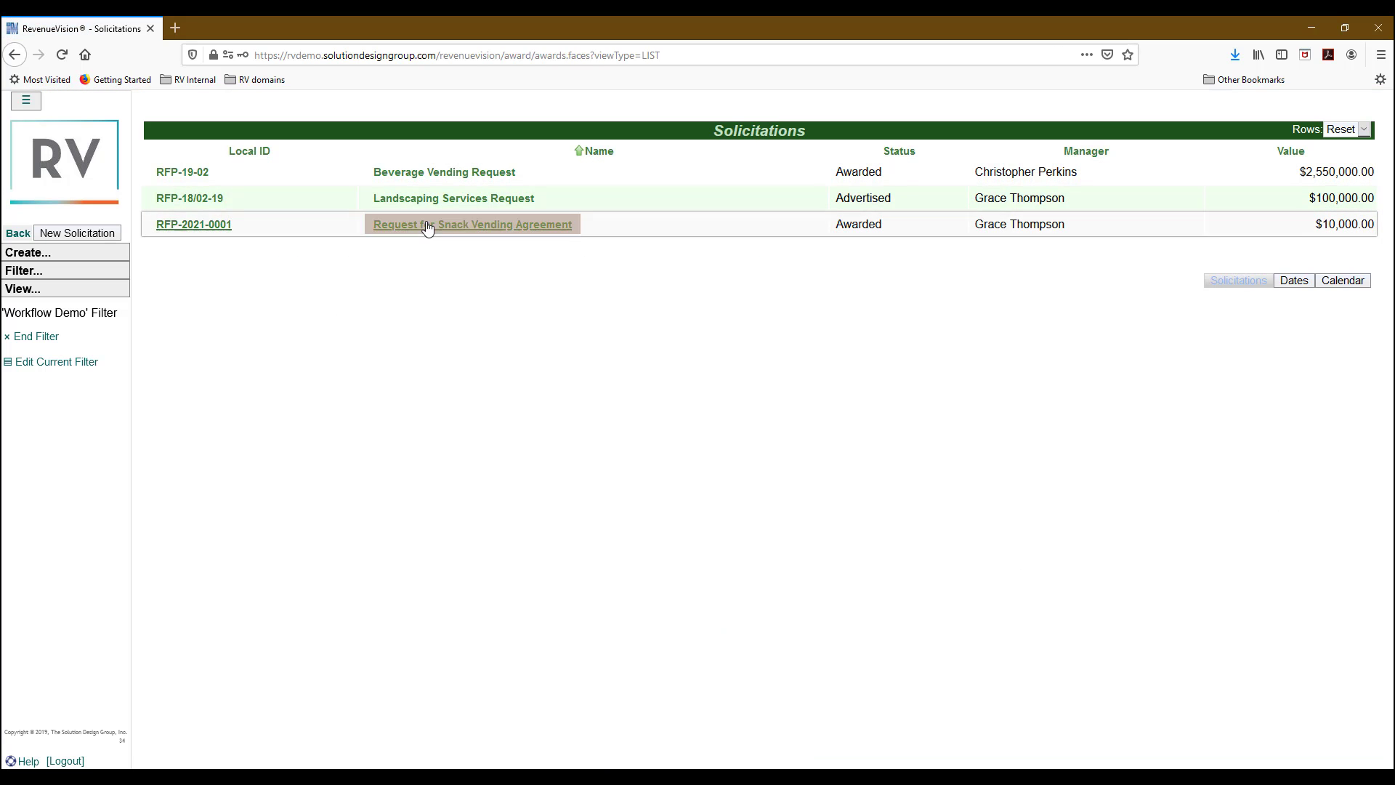
click(472, 224)
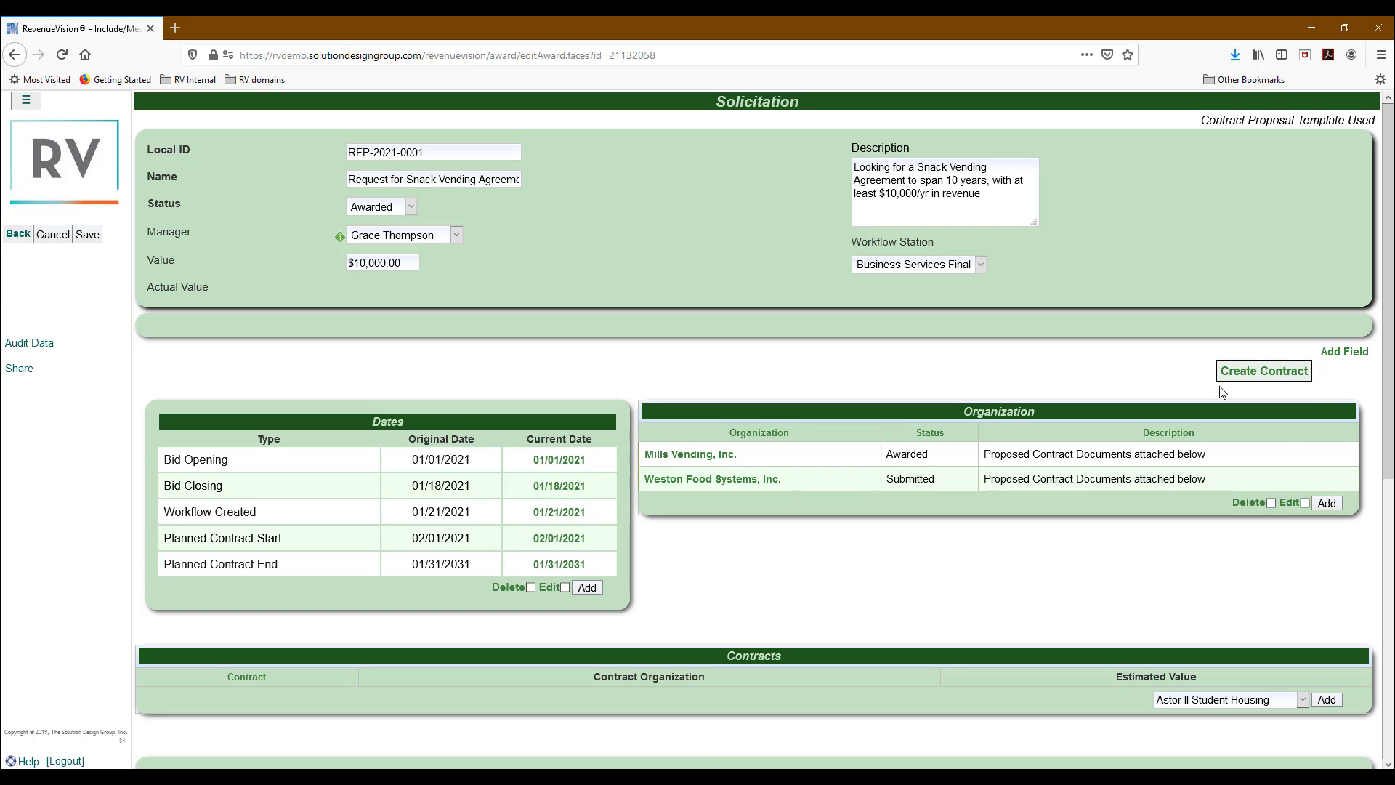
Create a contract from the awarded snack vending solicitation.
click(1310, 372)
click(1268, 381)
click(1263, 378)
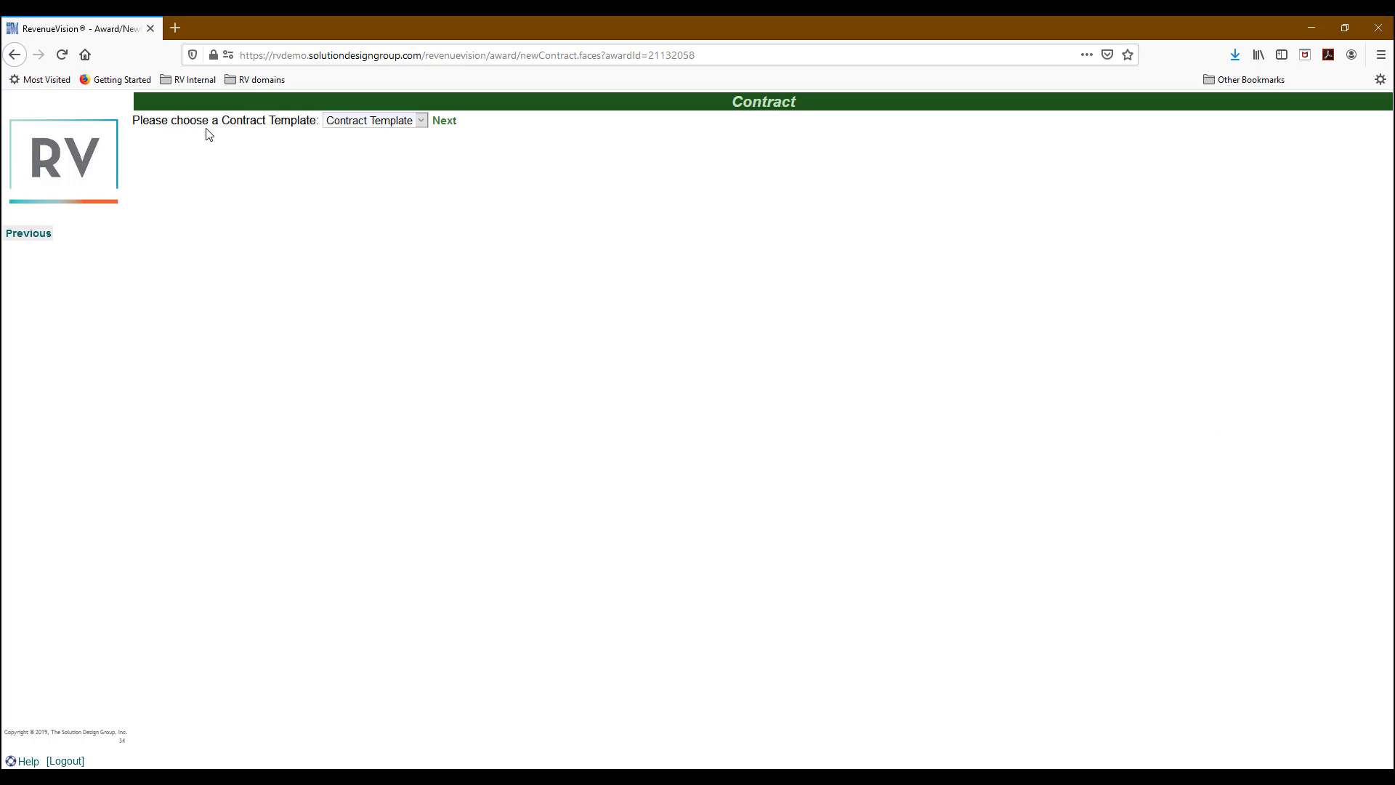
Choose the RFP to Contract template and continue to the contract details.
click(418, 122)
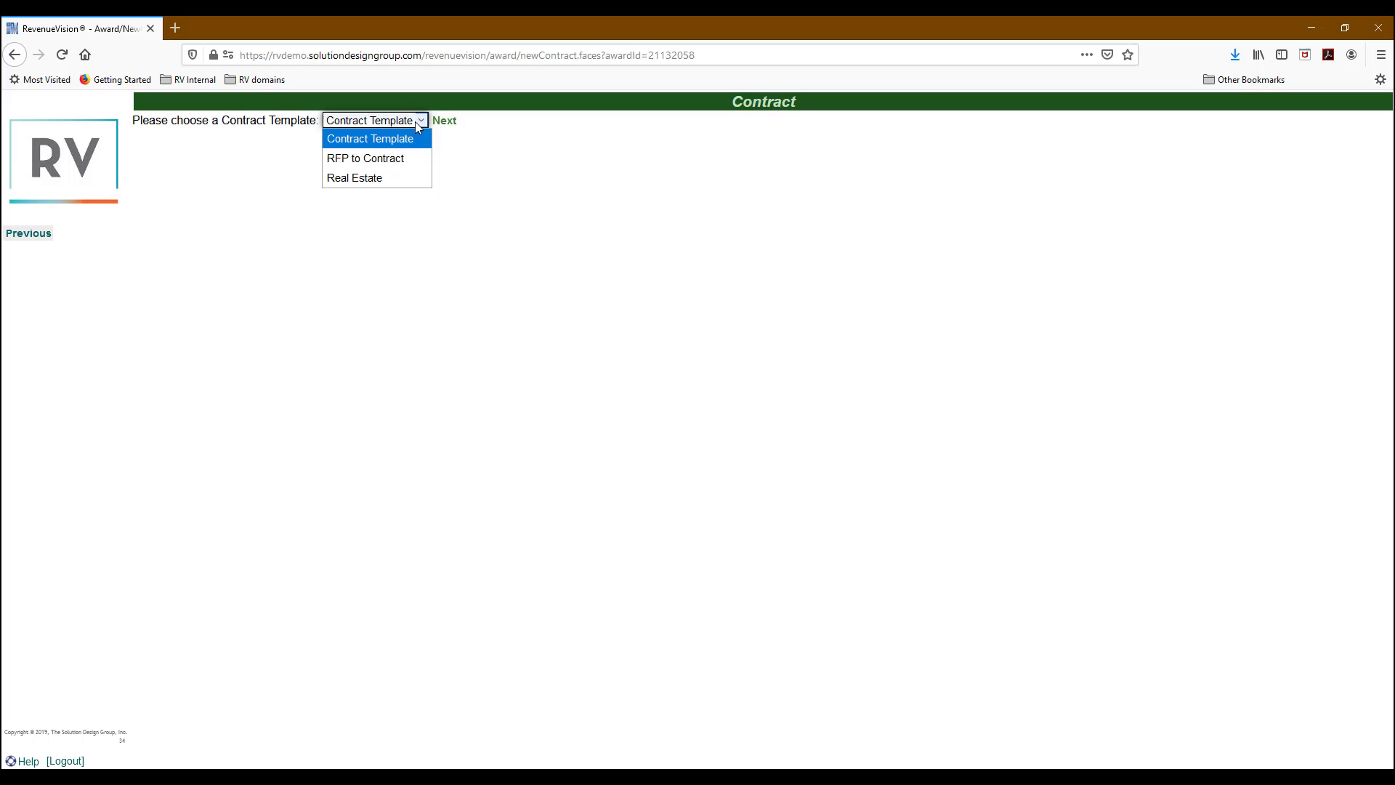
click(412, 158)
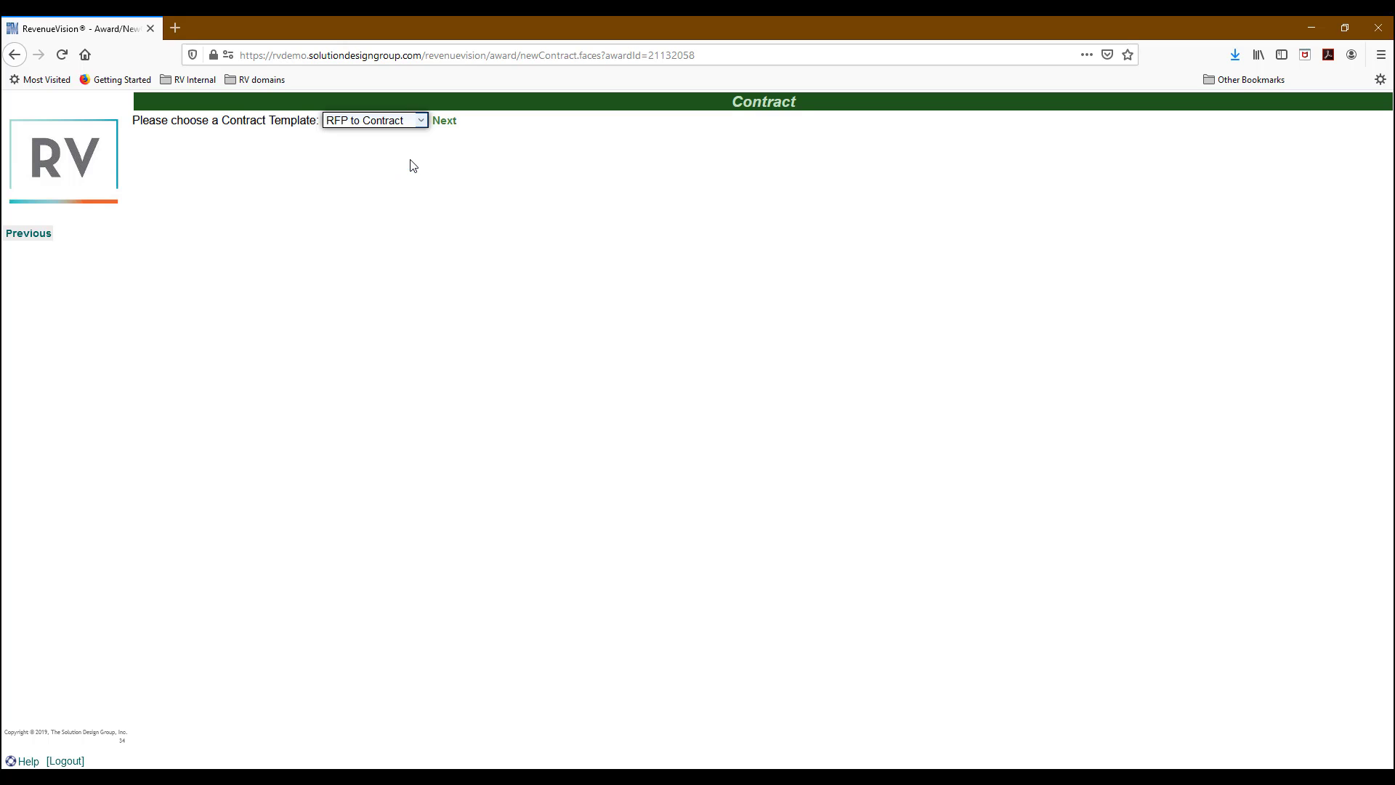
click(445, 121)
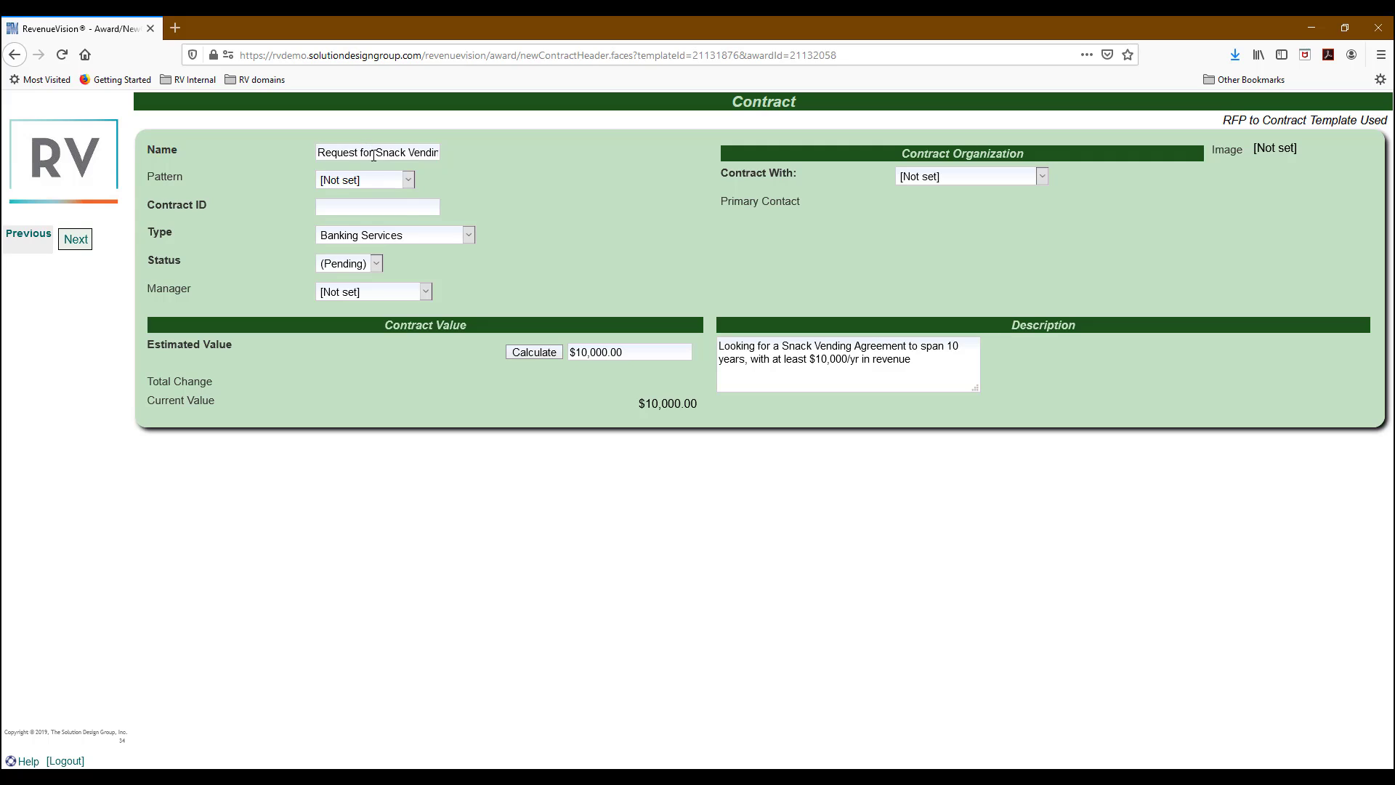
Rename the contract to Mills Snack Vending Agreement, use the Contract ID pattern and type Vending Services.
drag(376, 152, 294, 158)
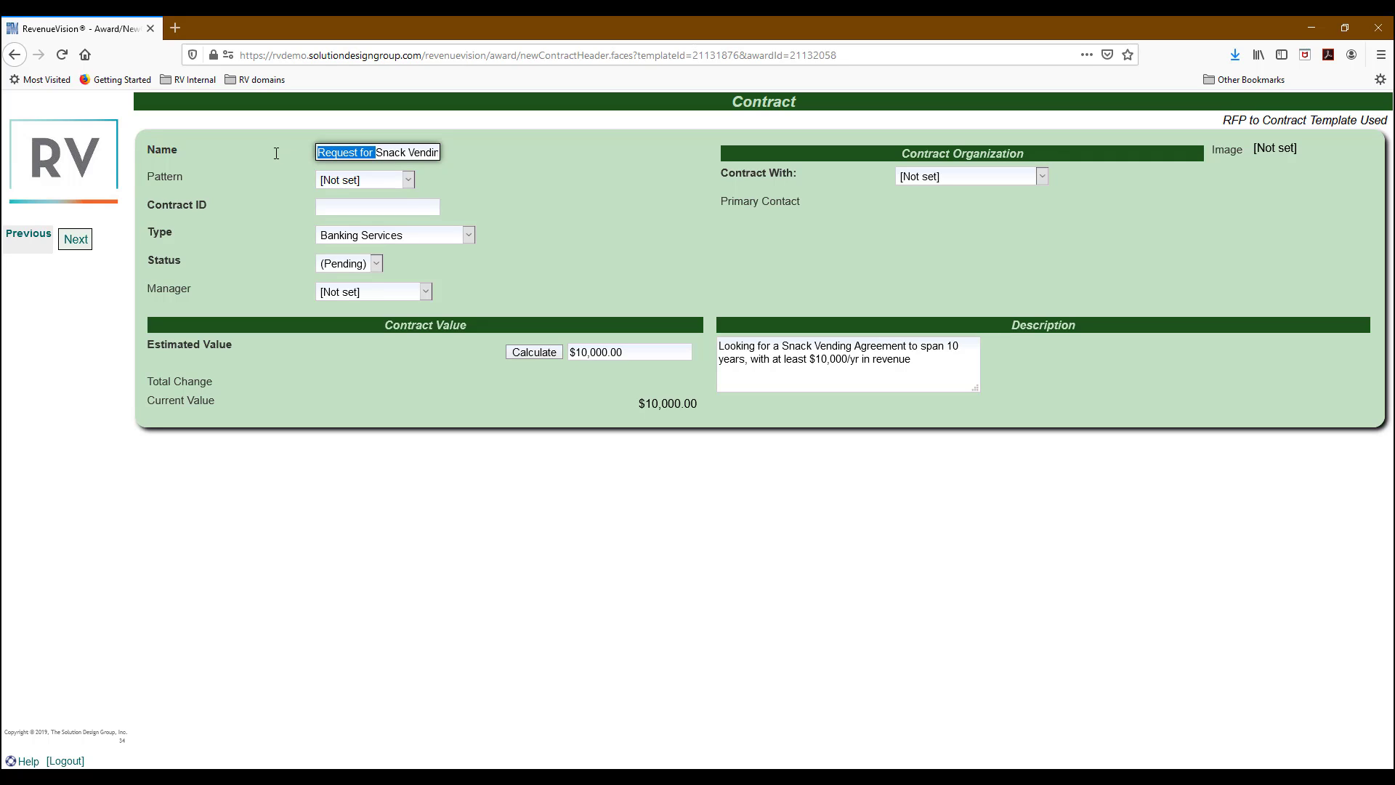
text(Mills)
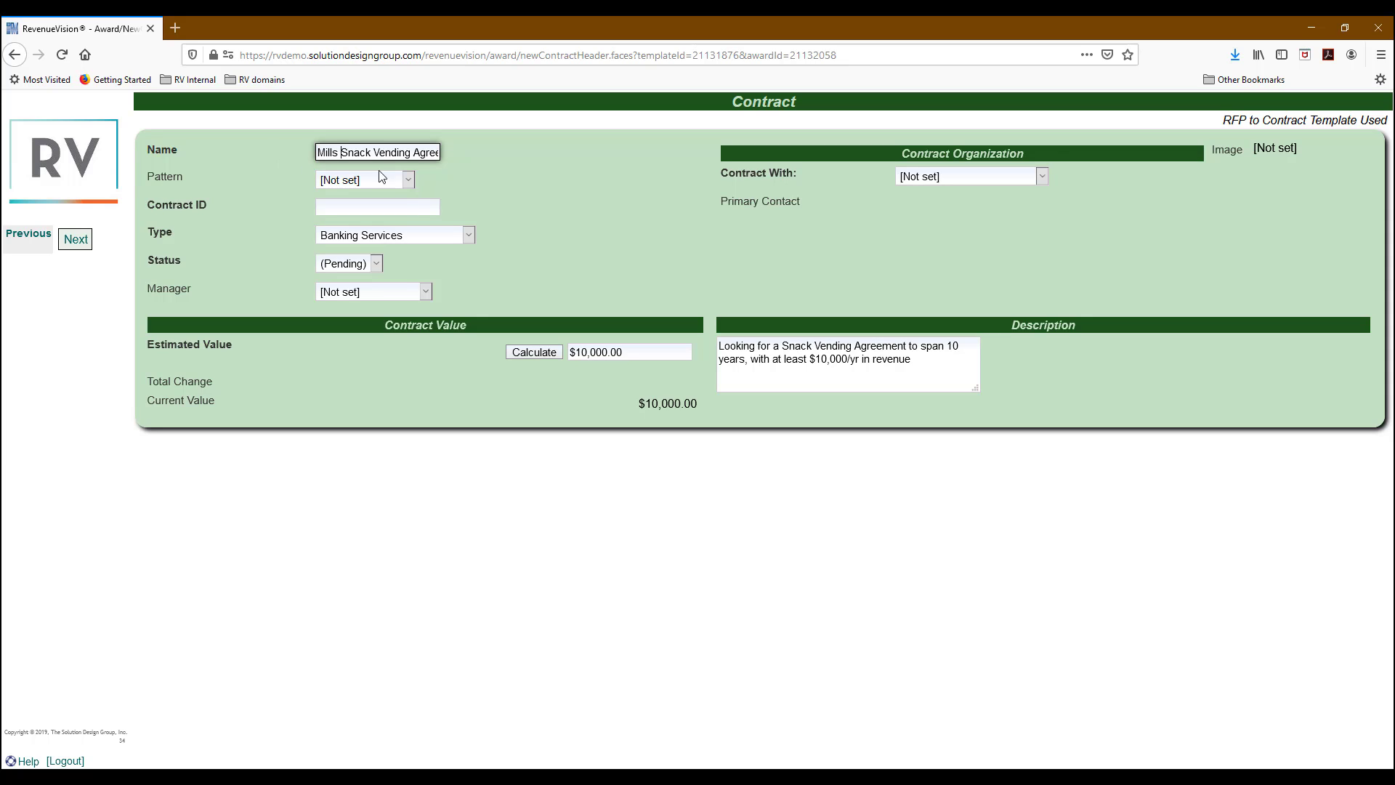
click(399, 182)
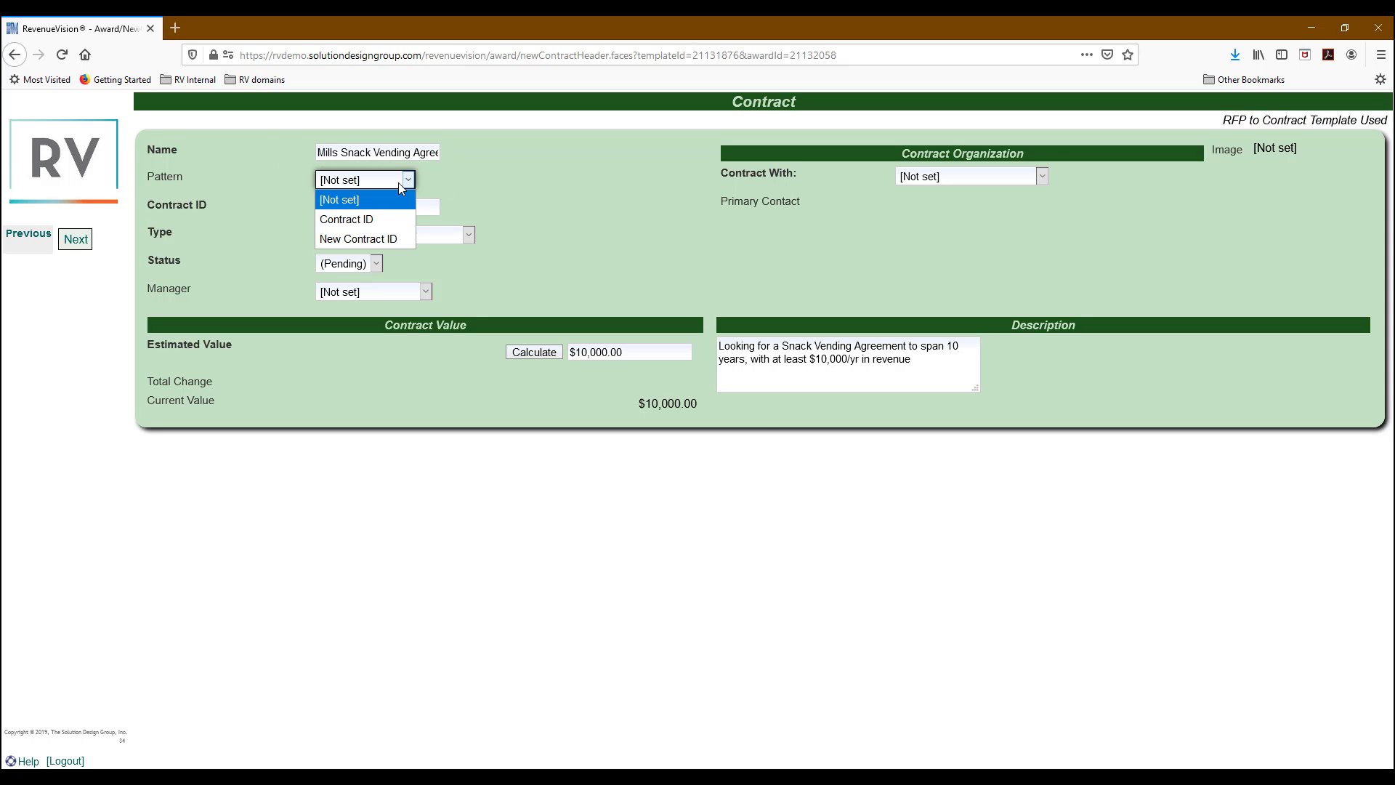
click(387, 220)
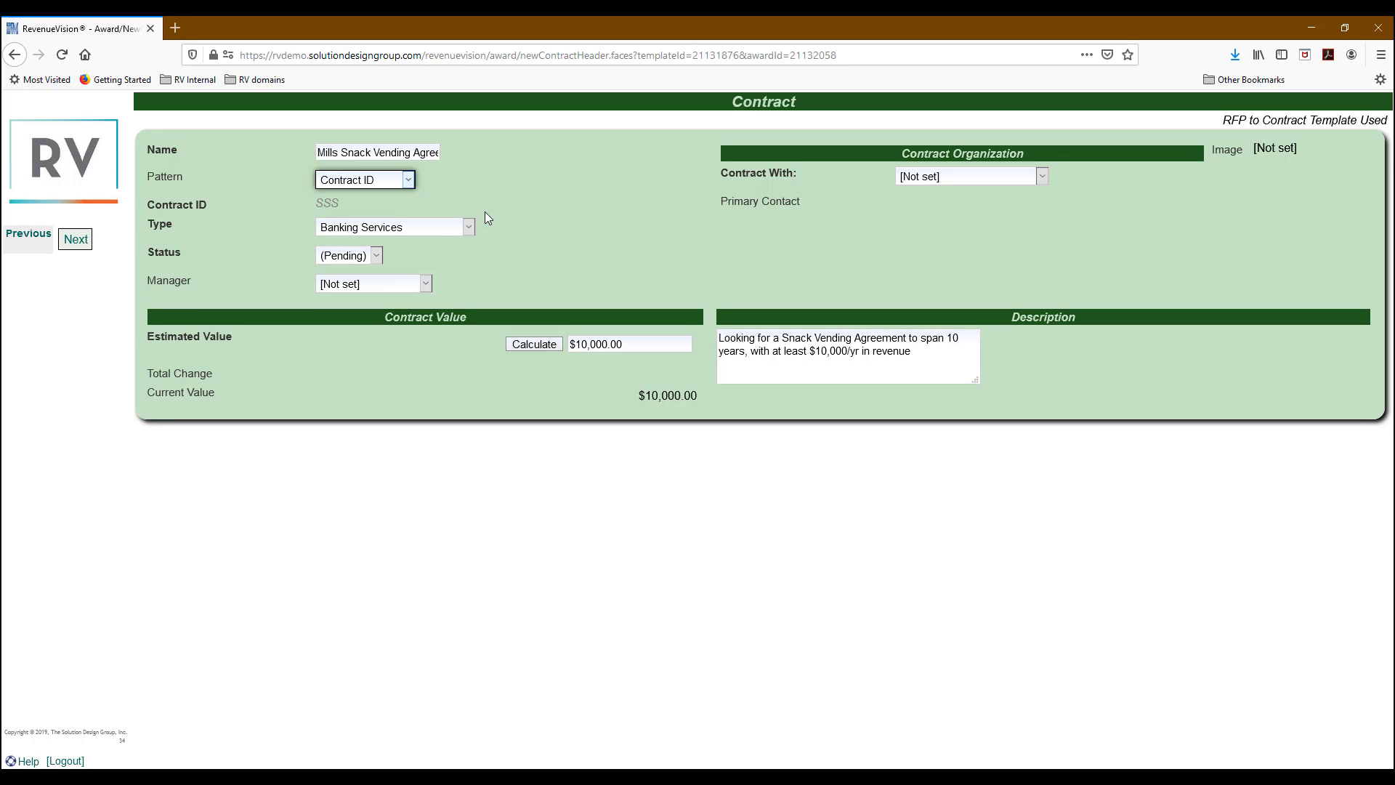
click(440, 237)
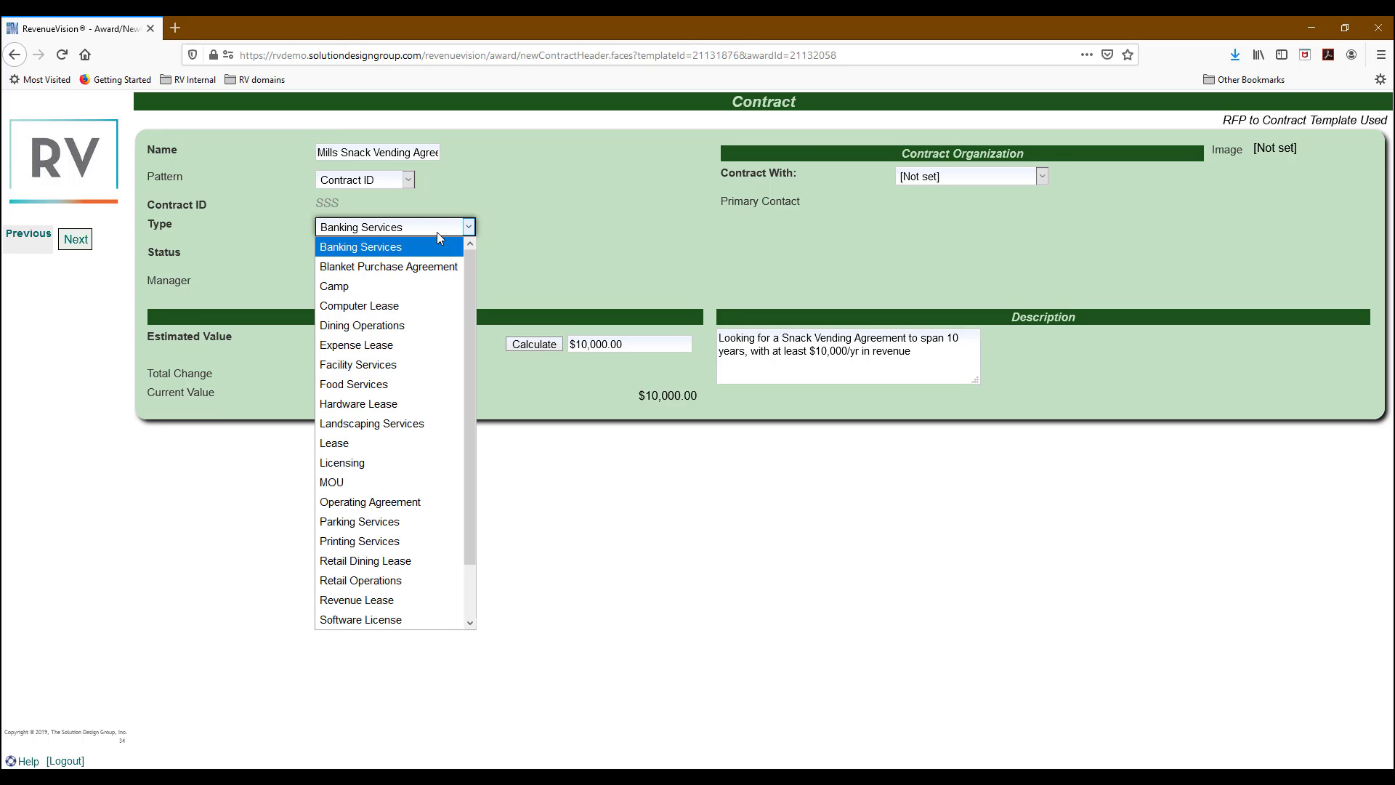
scroll(385, 320, down, 1)
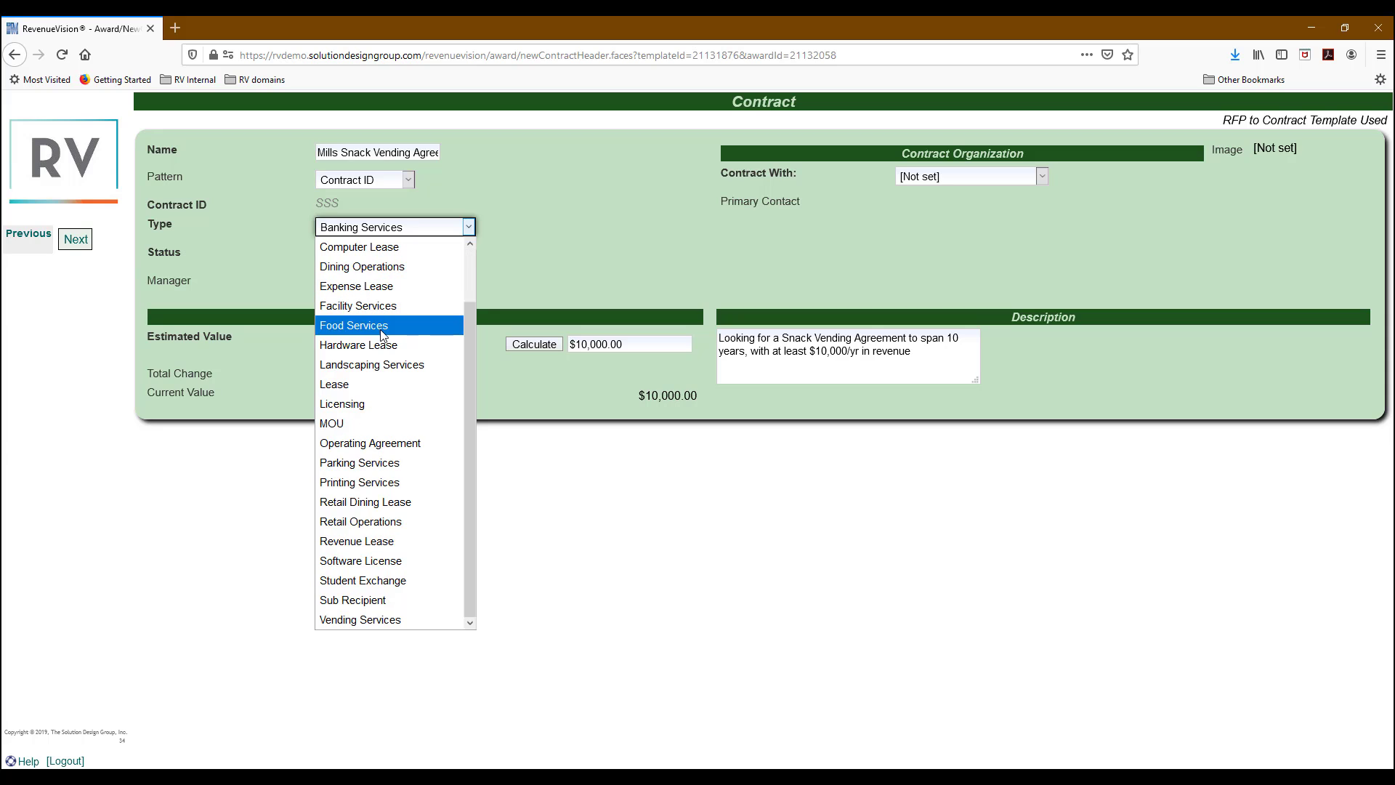
click(361, 620)
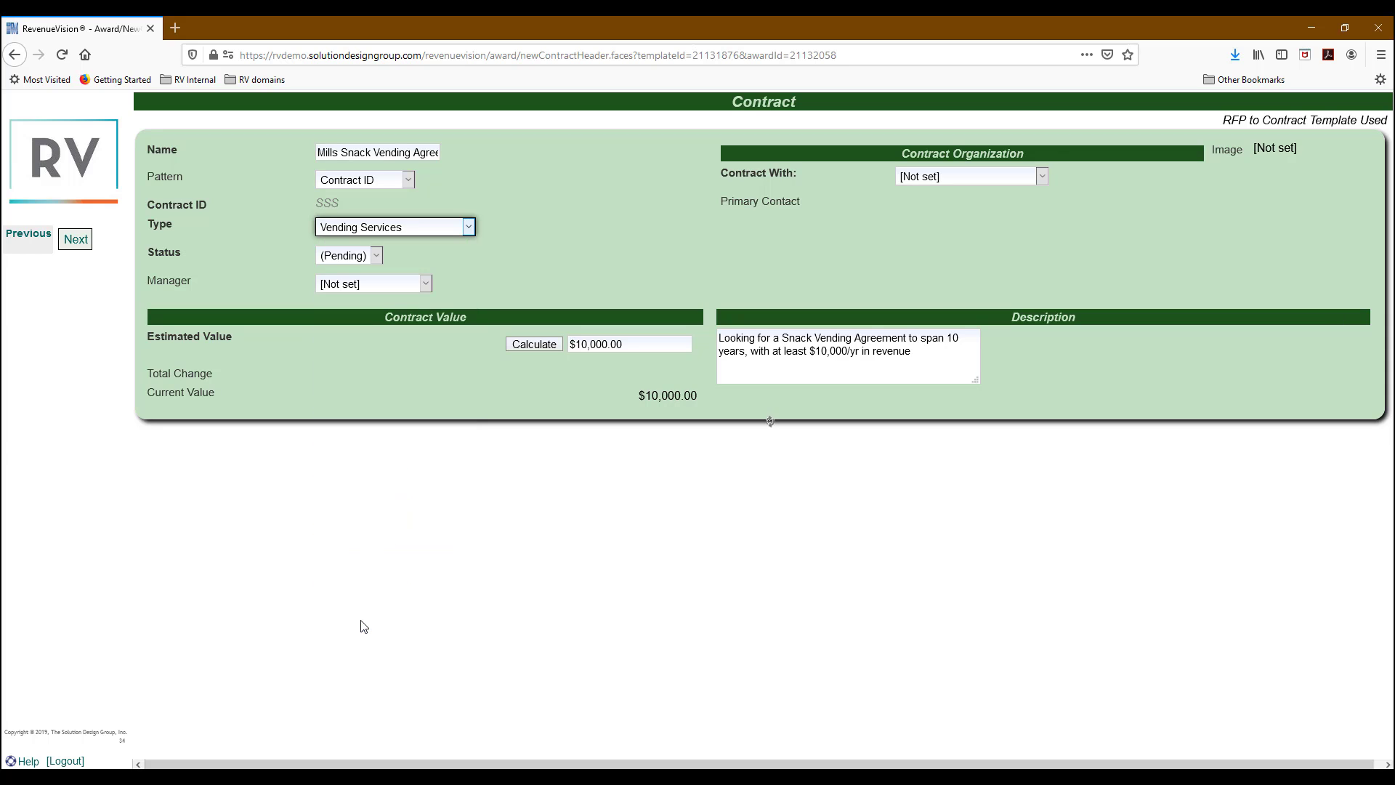
Set the contract status to Active and assign the contract's manager.
click(351, 260)
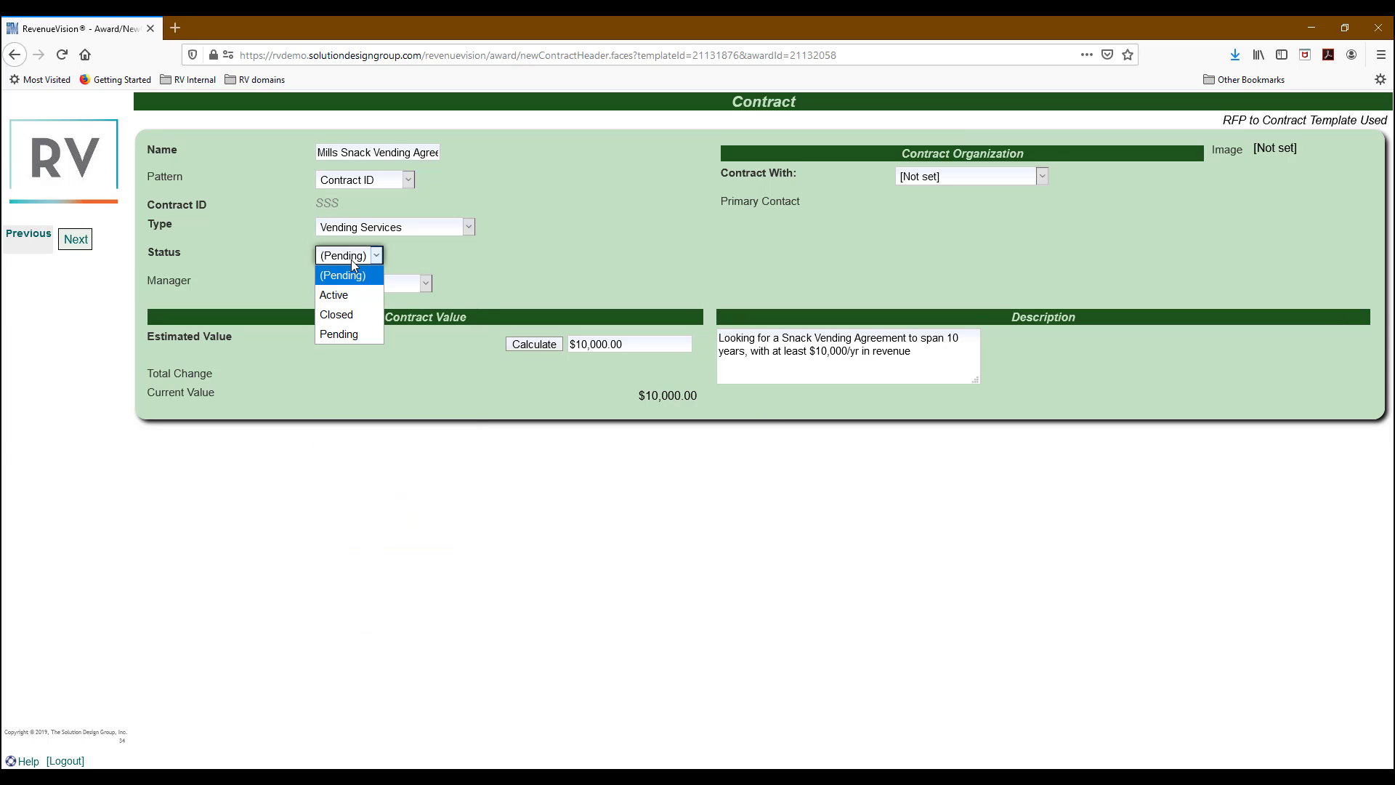
click(350, 295)
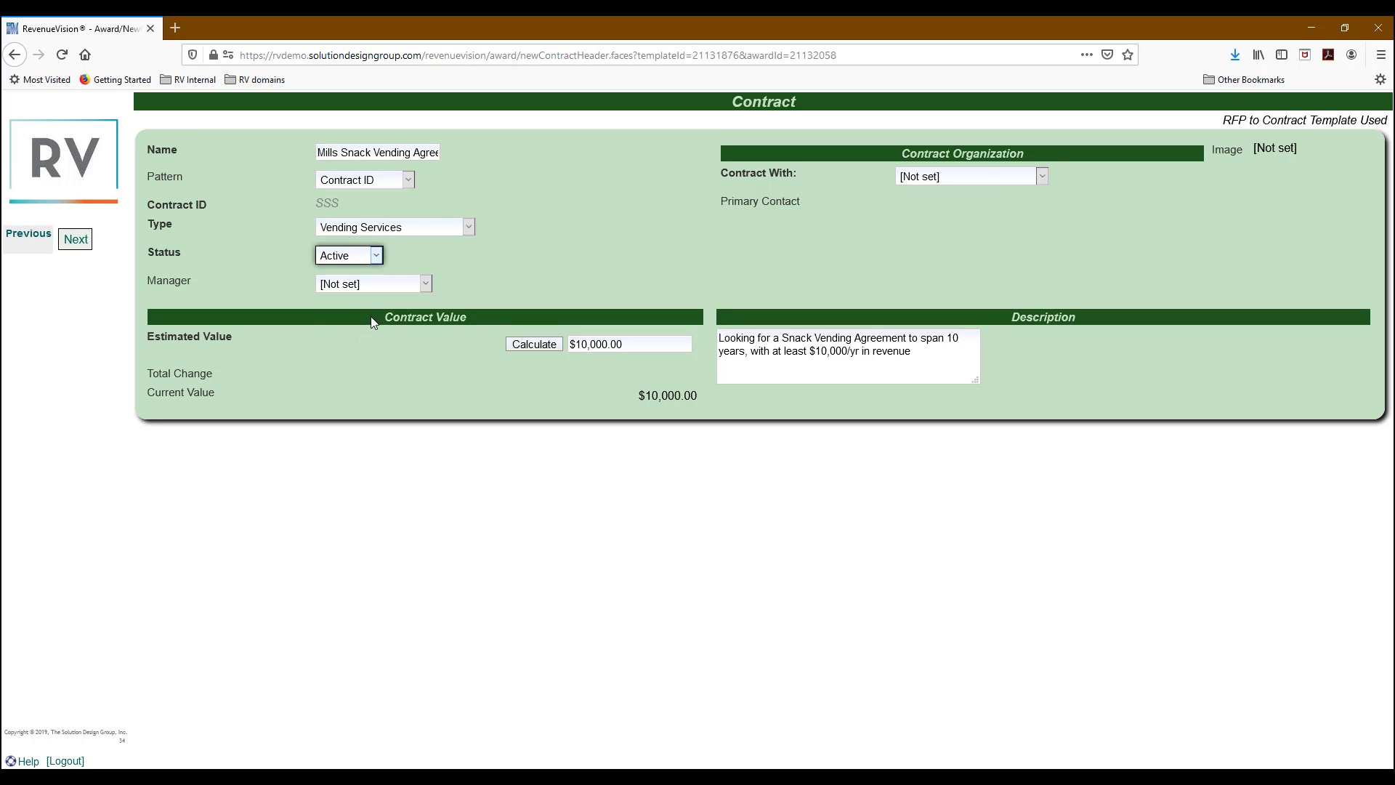
click(370, 286)
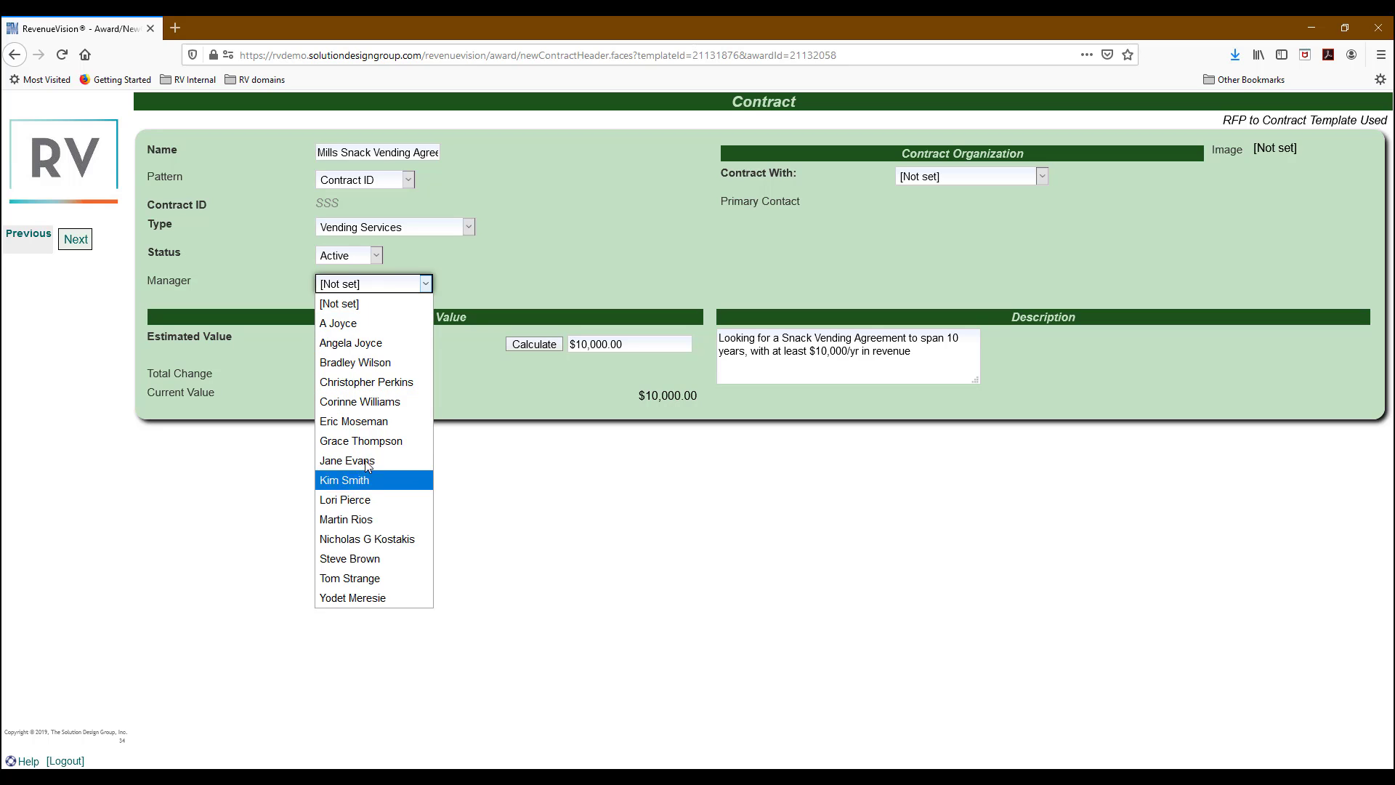
click(363, 441)
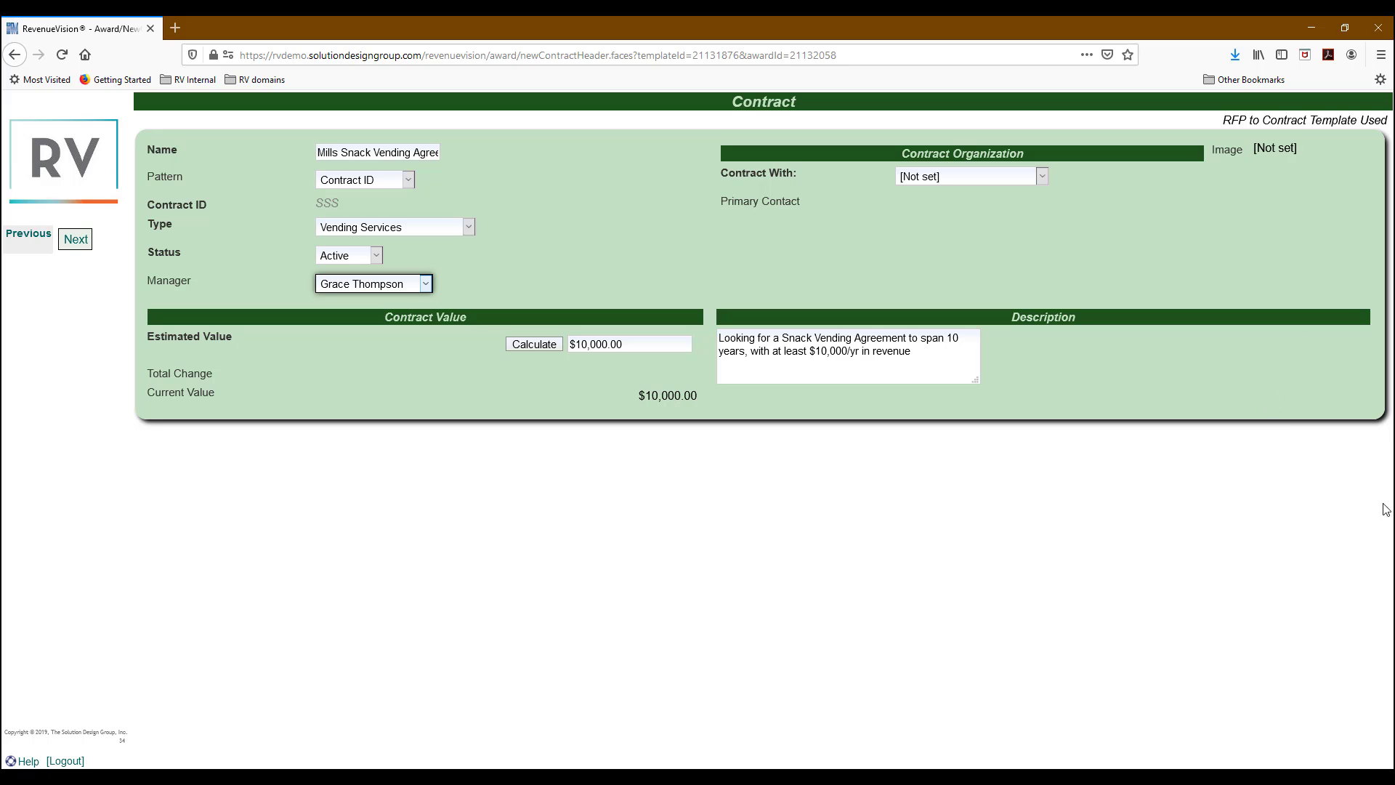
Contract with Mills Vending, Inc. and select the vendor's primary contact.
click(1014, 177)
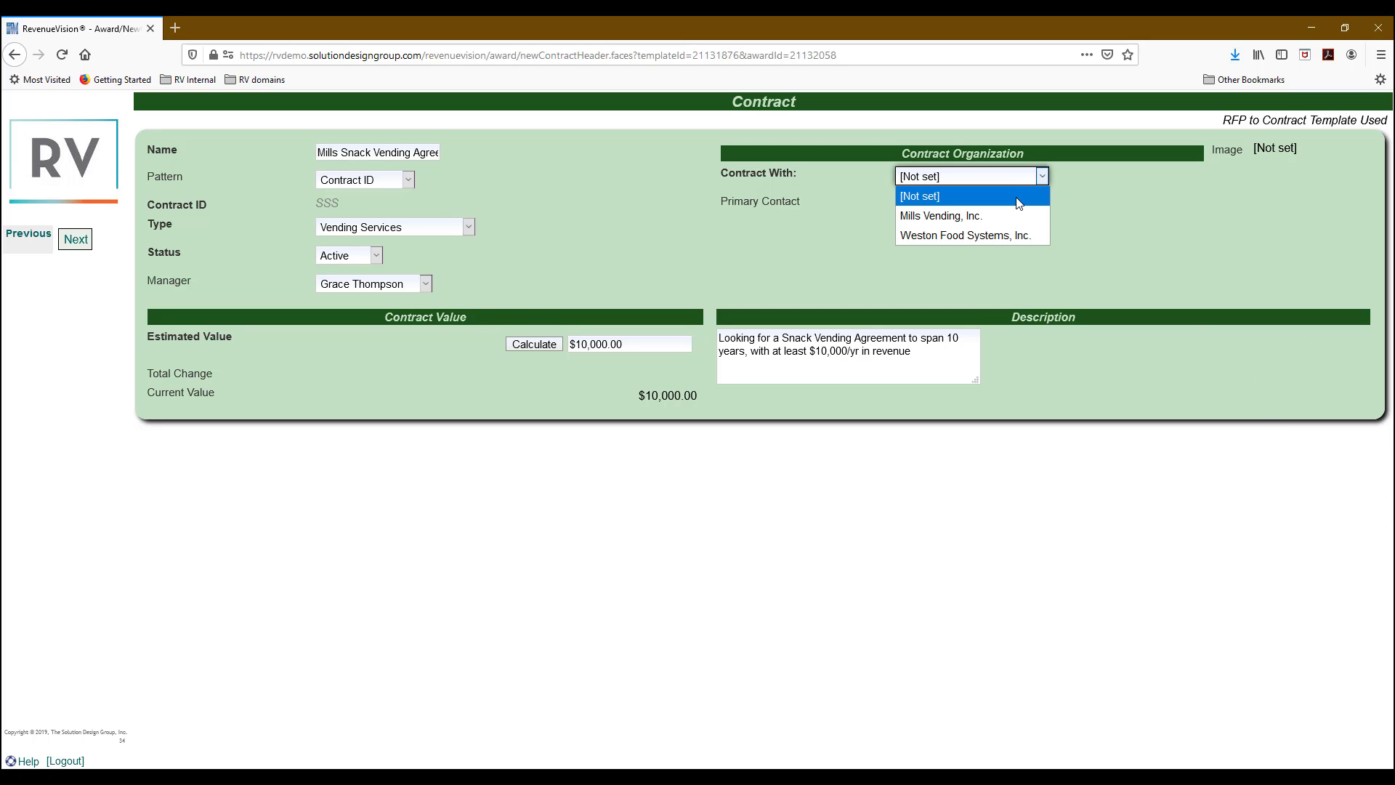
click(1014, 211)
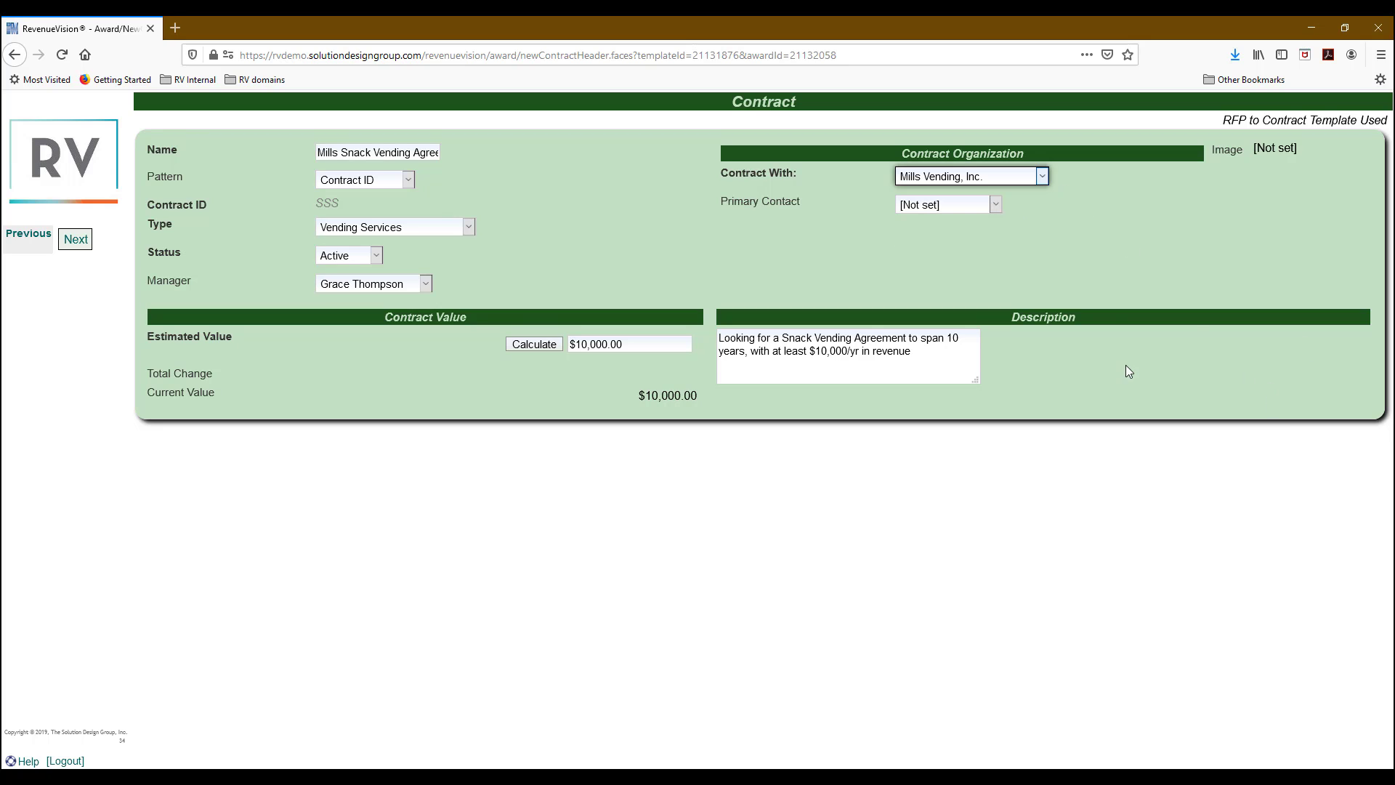
click(961, 208)
click(957, 244)
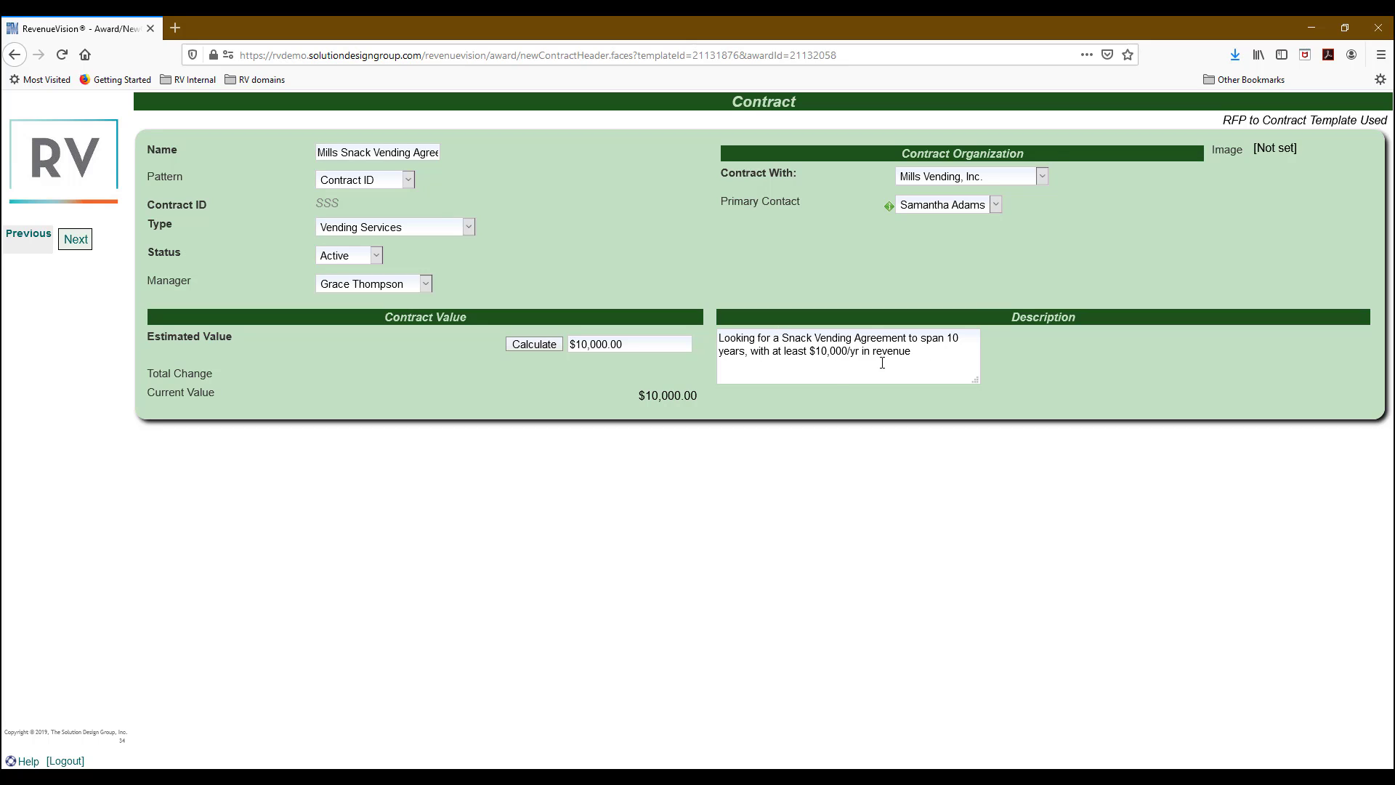
Change the description to 'Mills Vending to provide snacks across campus vending machines.' and save.
drag(925, 360, 718, 339)
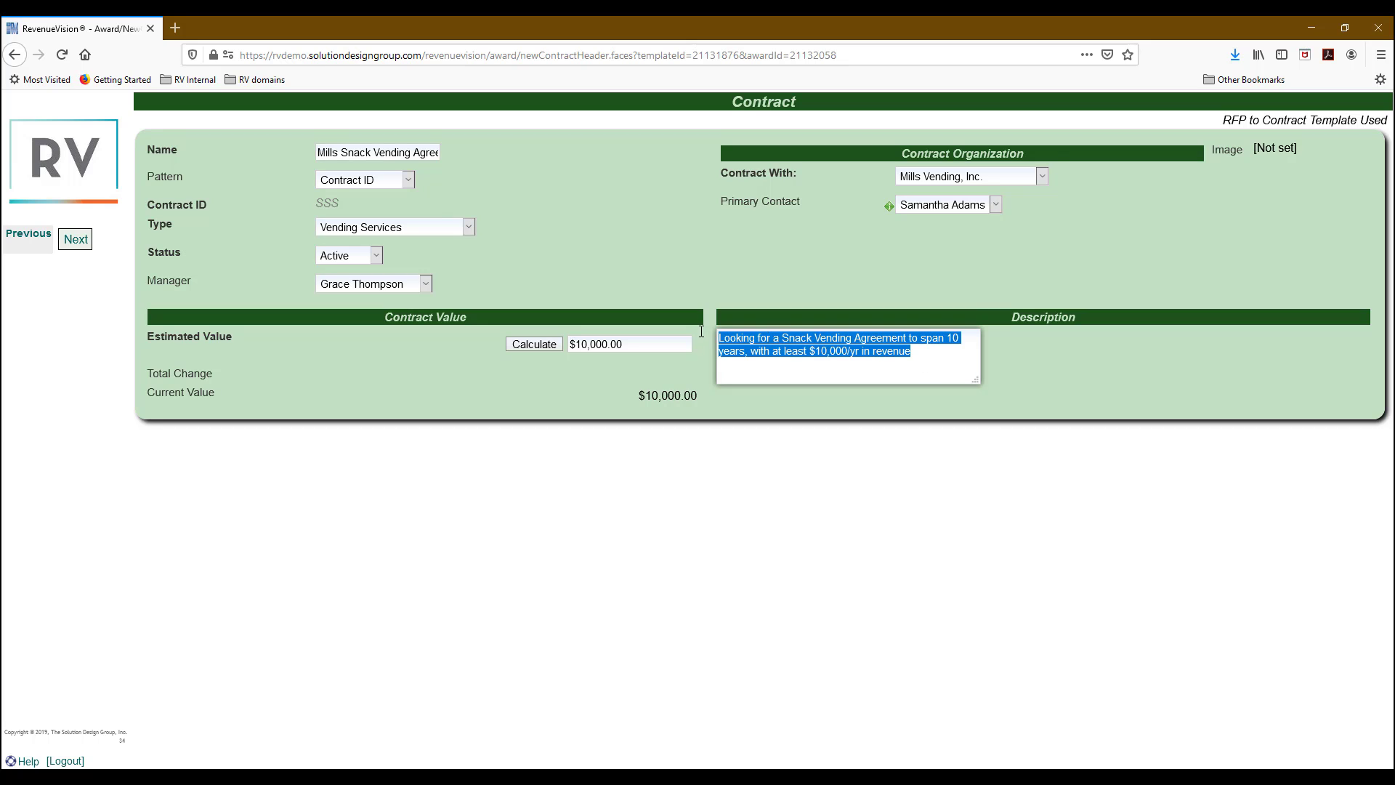
text(Mill)
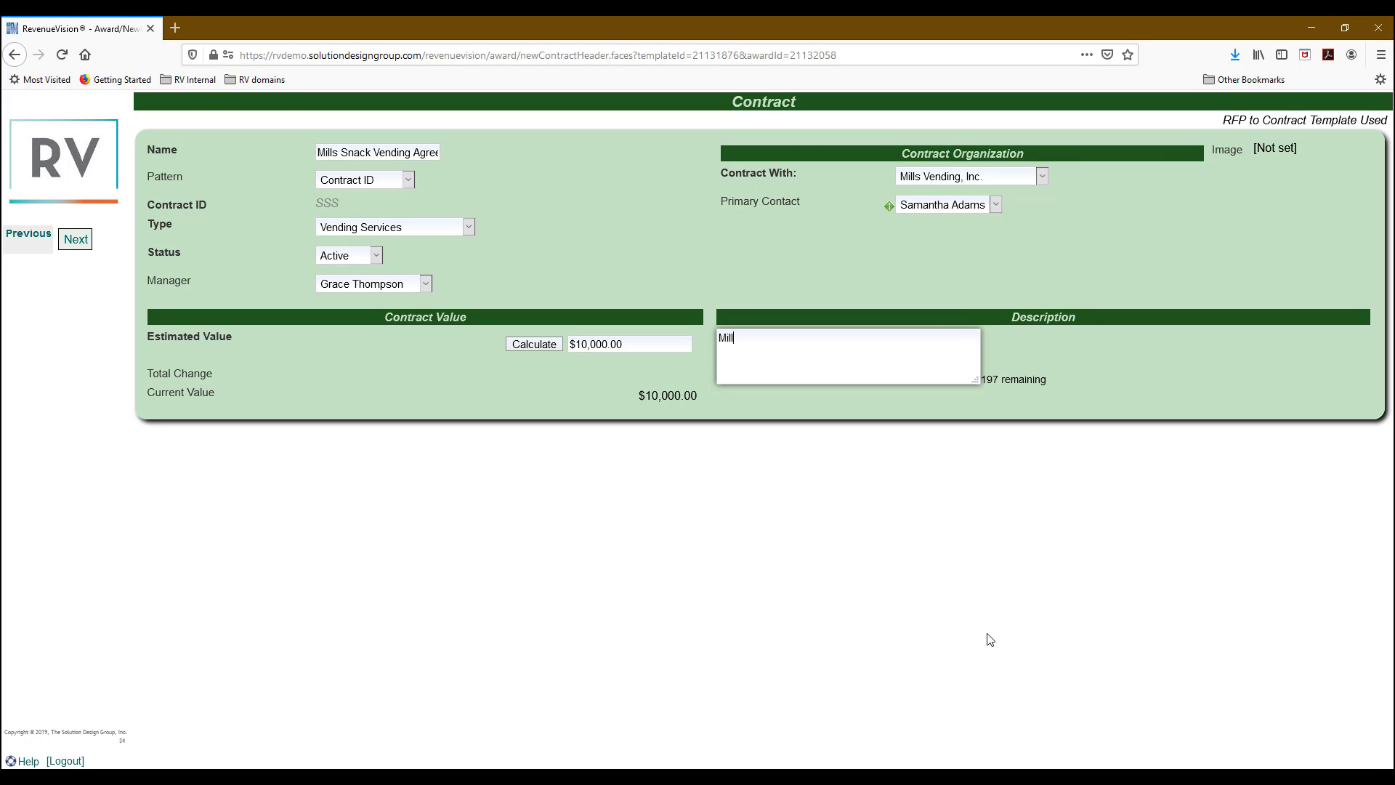
text(s Vending to provide snacks across campus vending machines.)
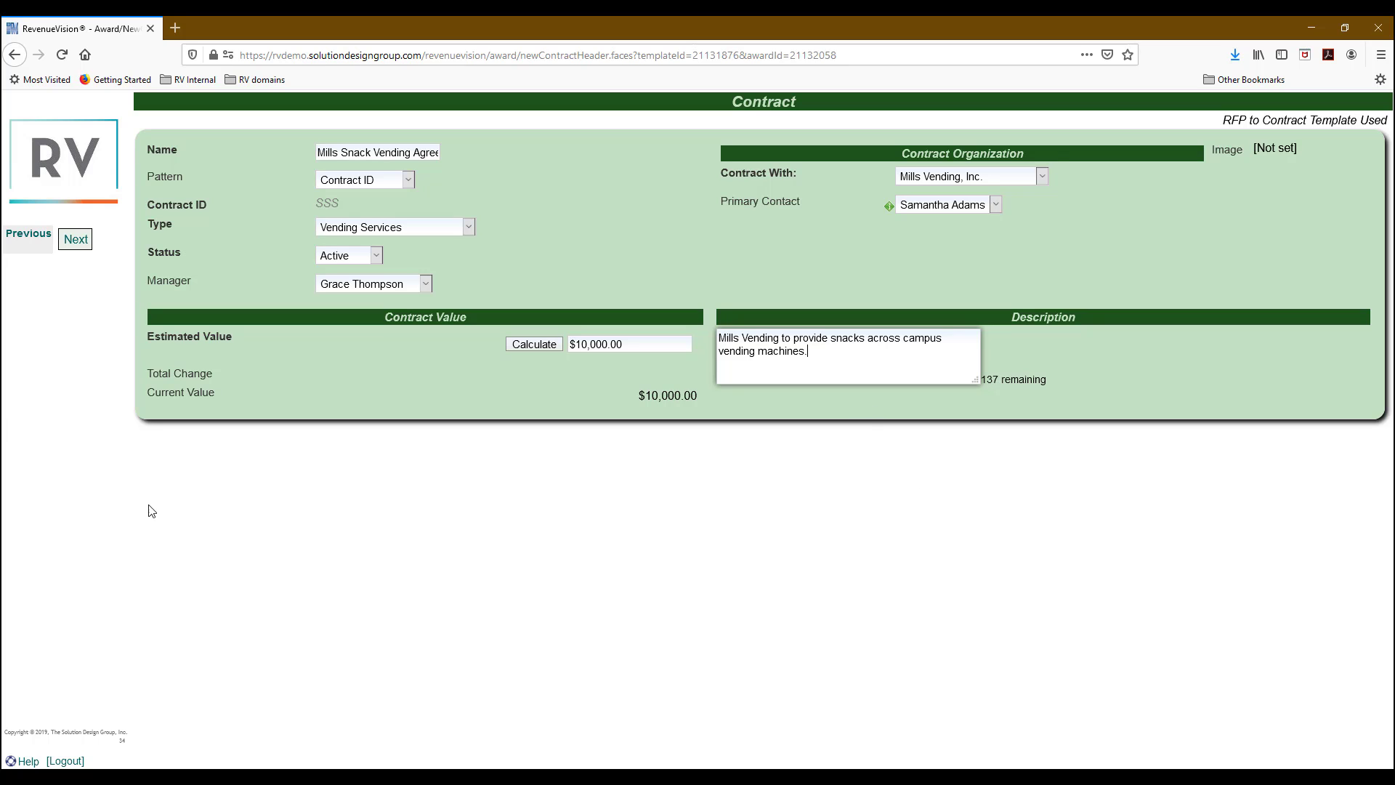
click(76, 239)
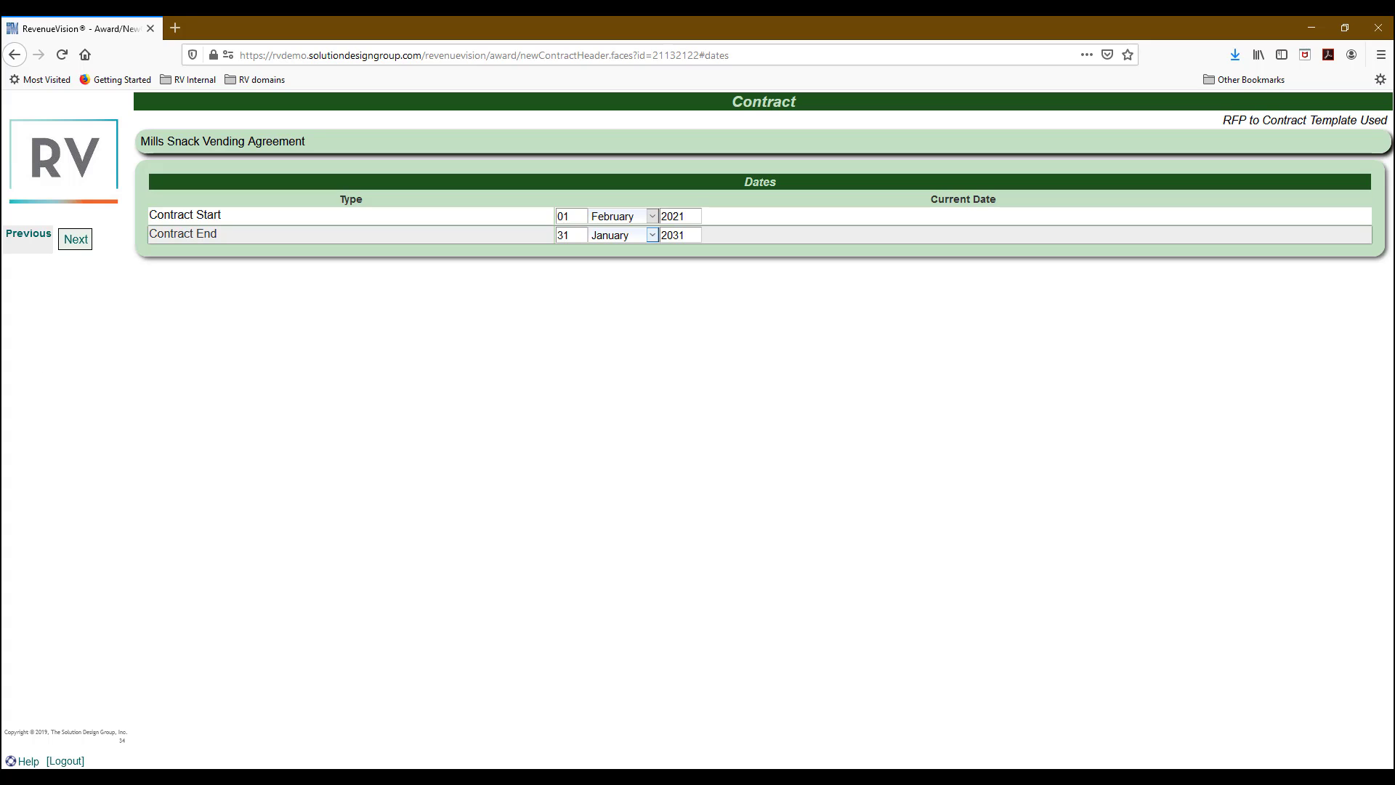
Enter the Purchase Request No. and the purchasing officer's name in the configurable columns, then save contract 046.
click(78, 241)
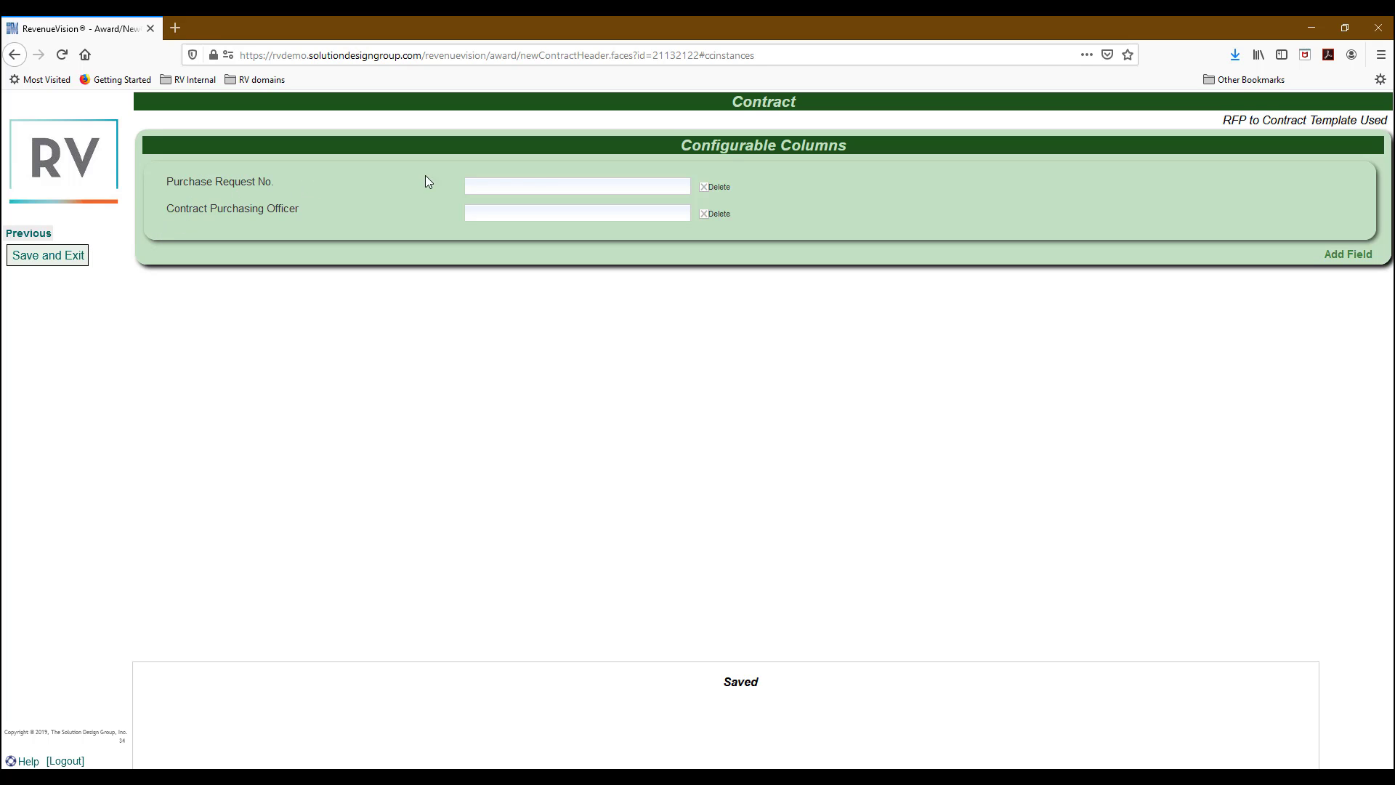
click(533, 186)
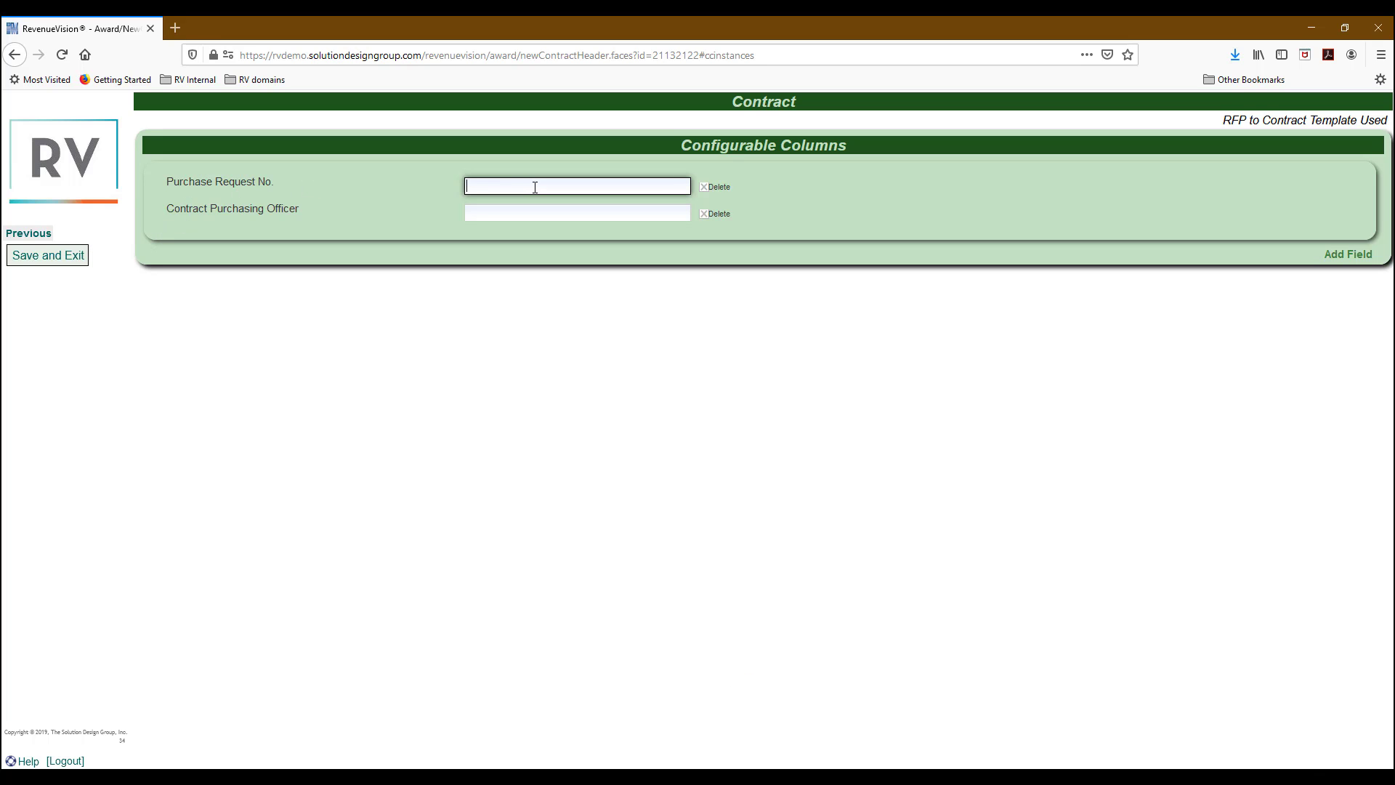
text(RFP-2021-0001)
click(534, 210)
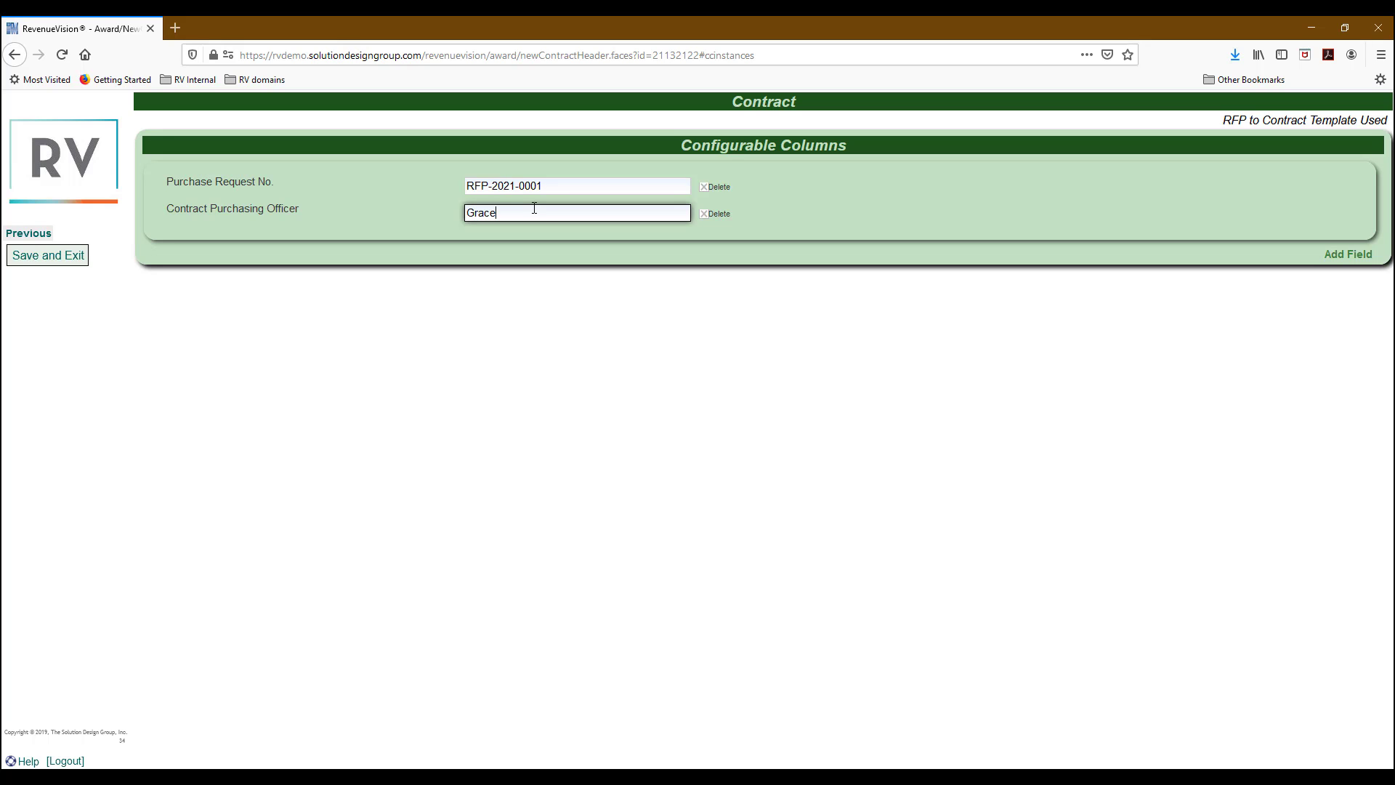
click(55, 260)
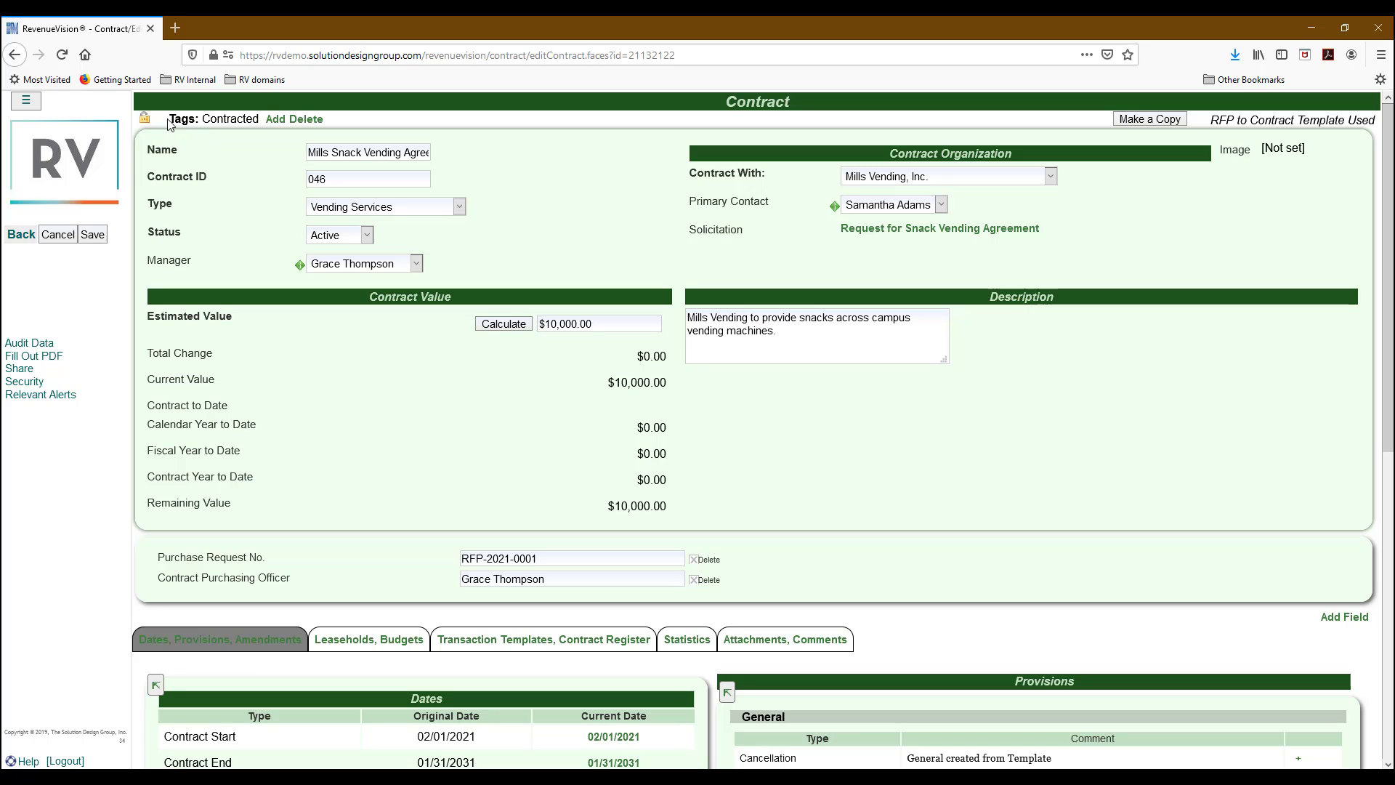
Change the linked snack vending solicitation's Status to Finalized and save it.
drag(167, 118, 255, 119)
click(269, 162)
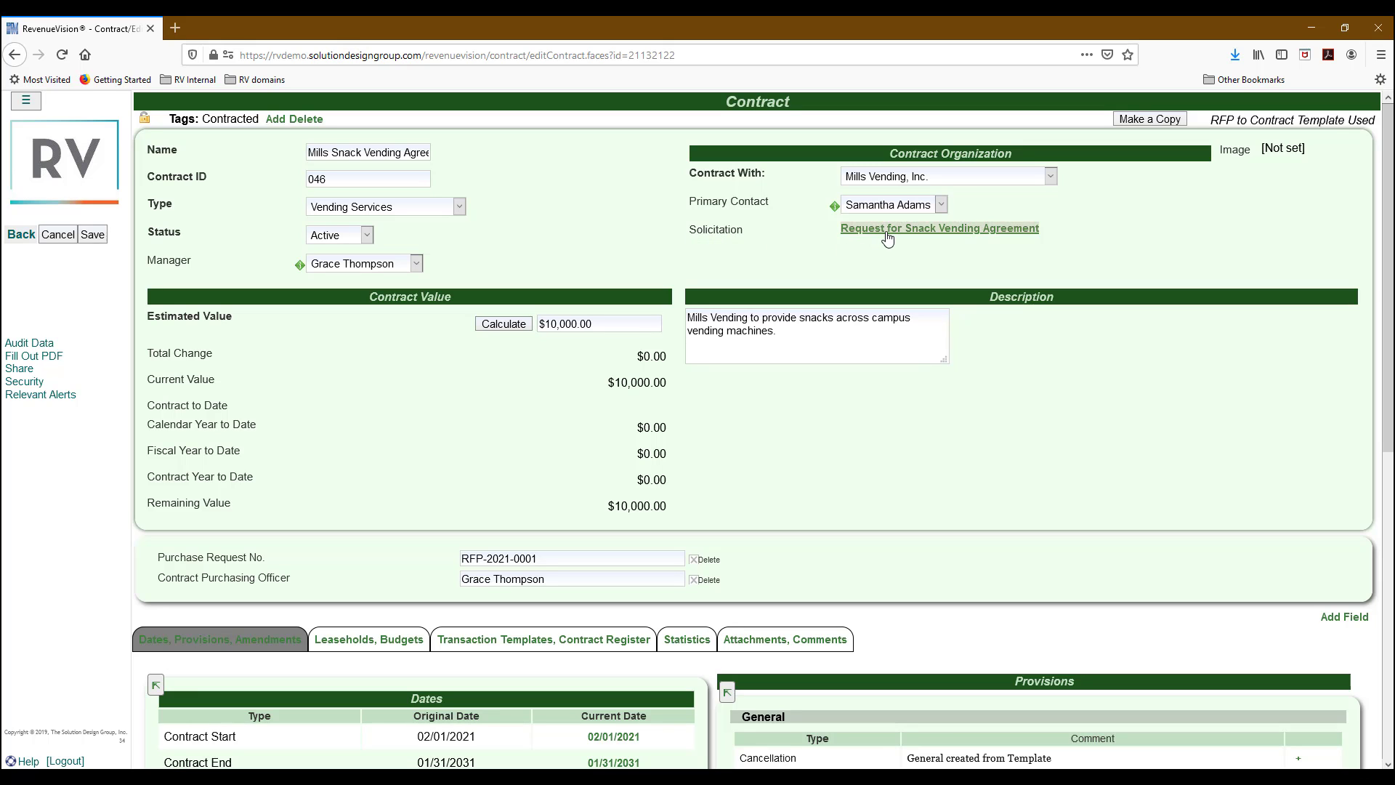
click(949, 231)
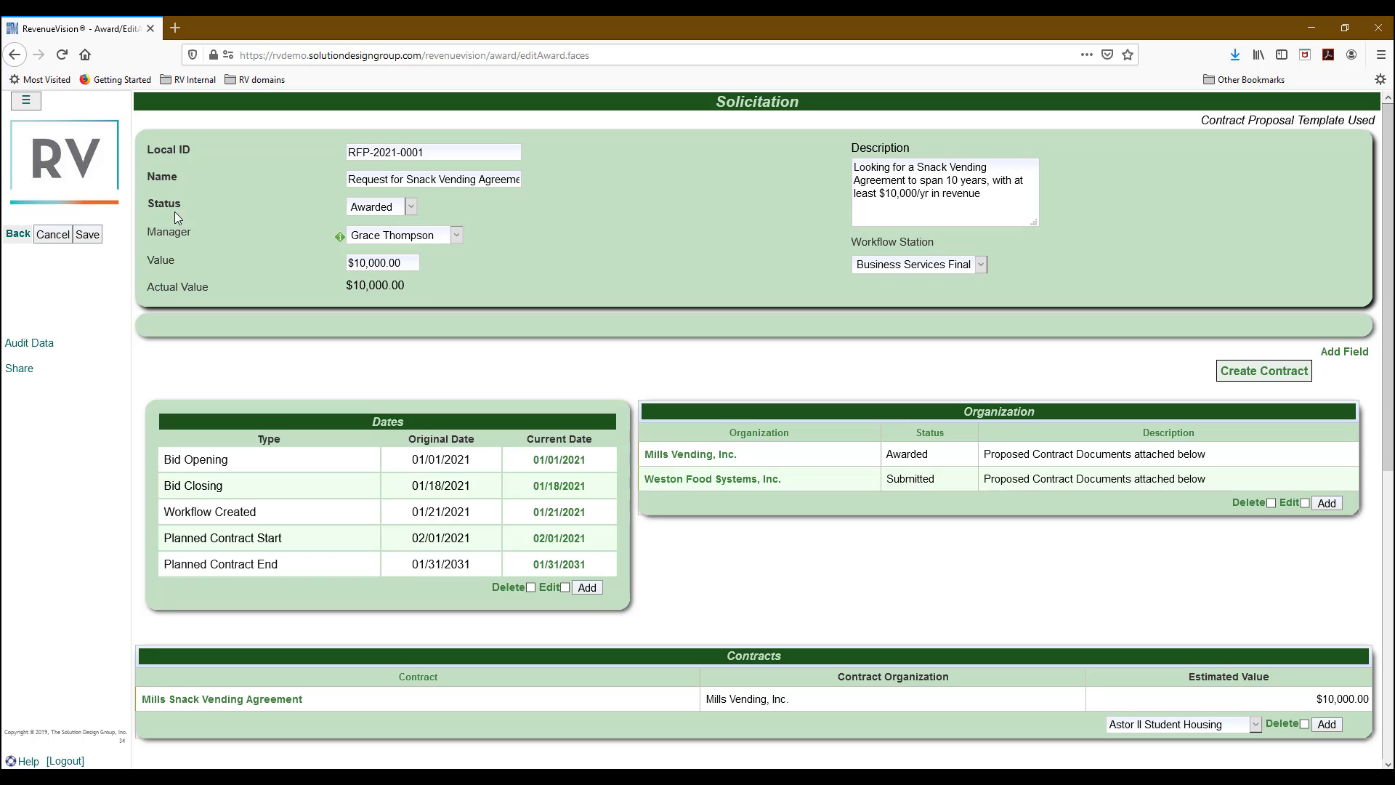
click(392, 209)
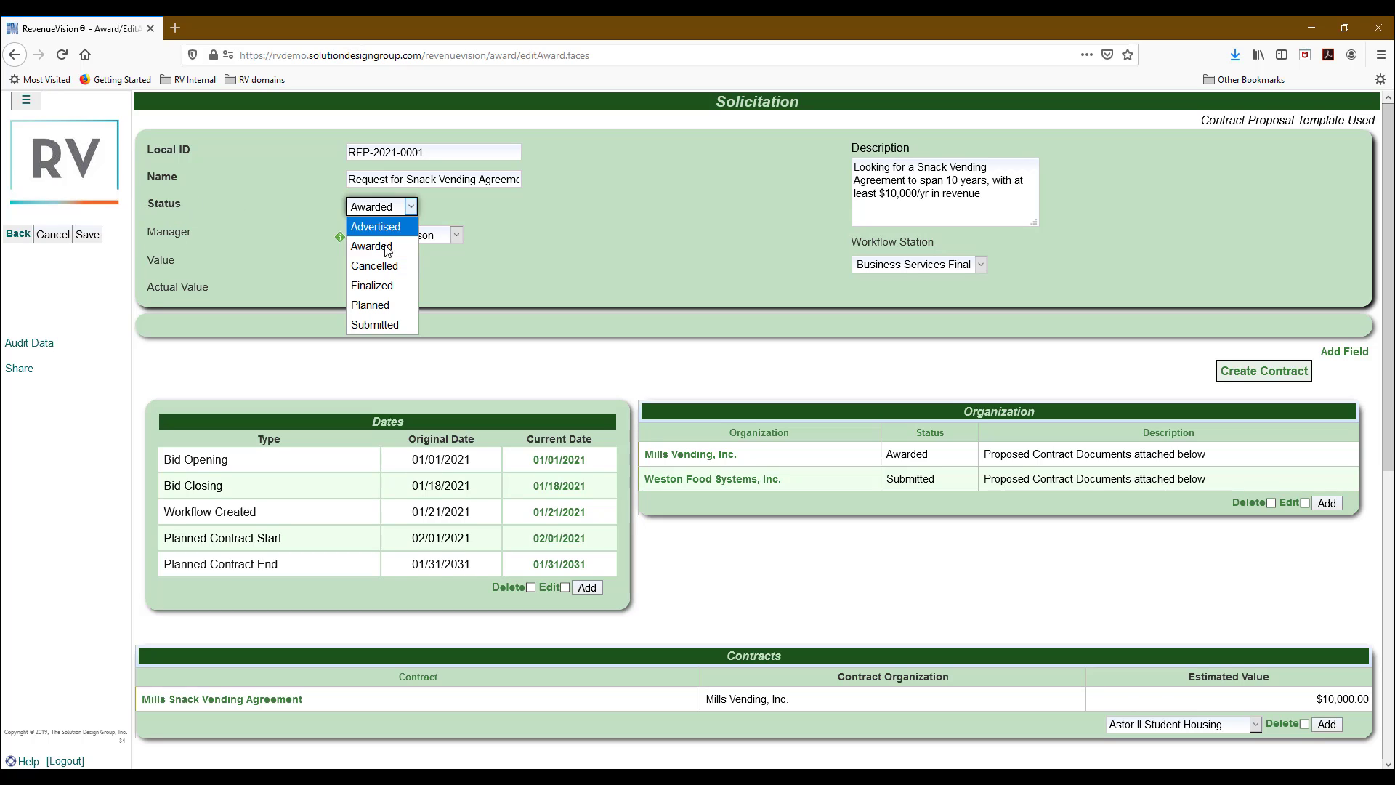
click(385, 285)
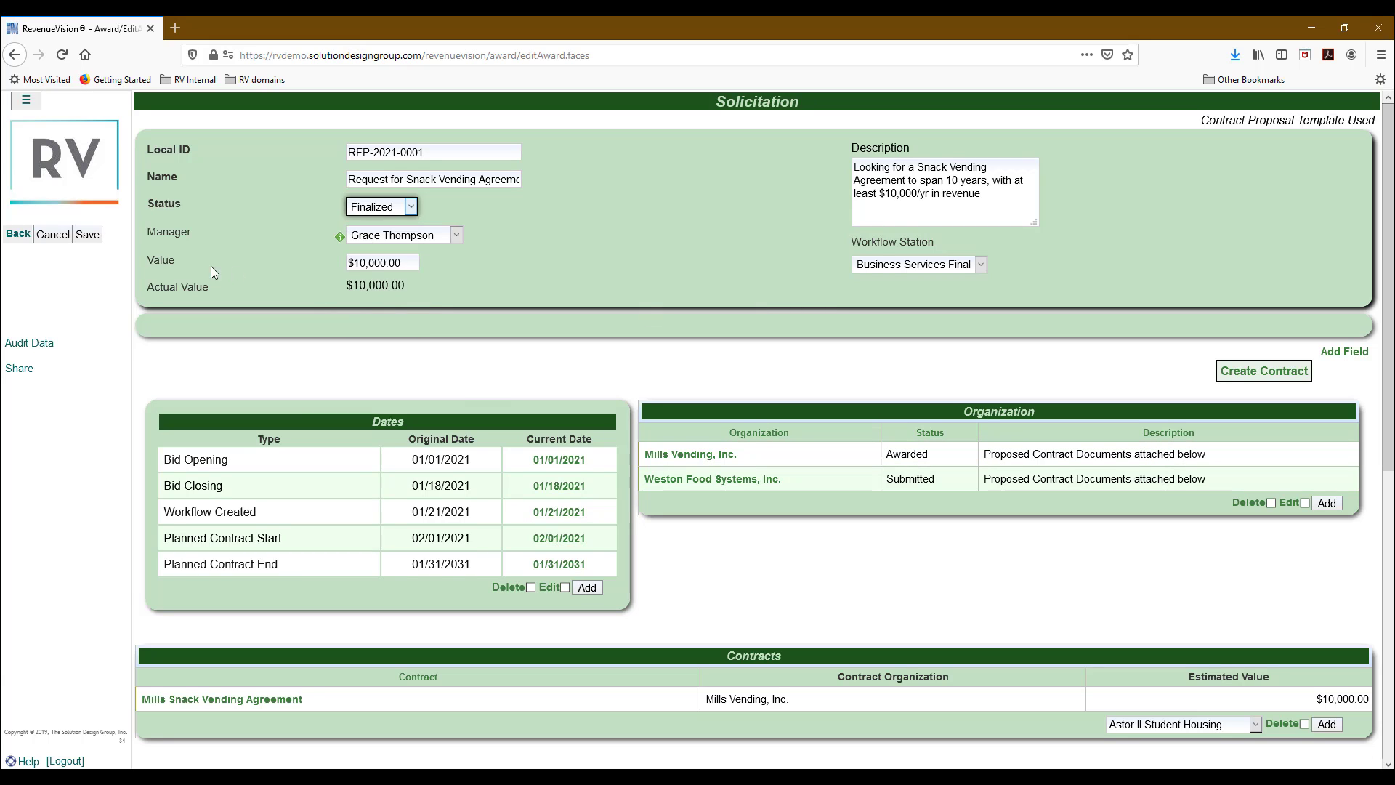
click(87, 234)
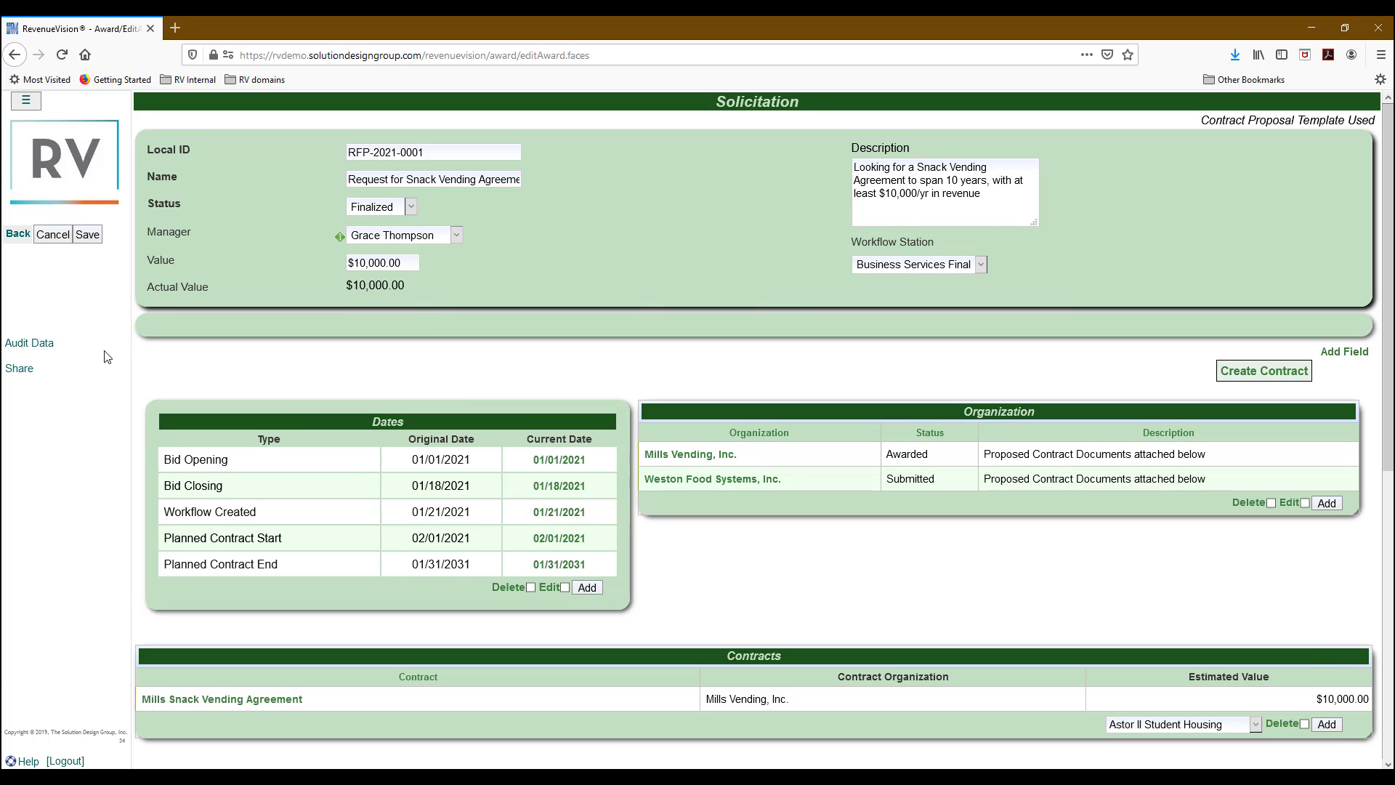
scroll(1095, 517, down, 2)
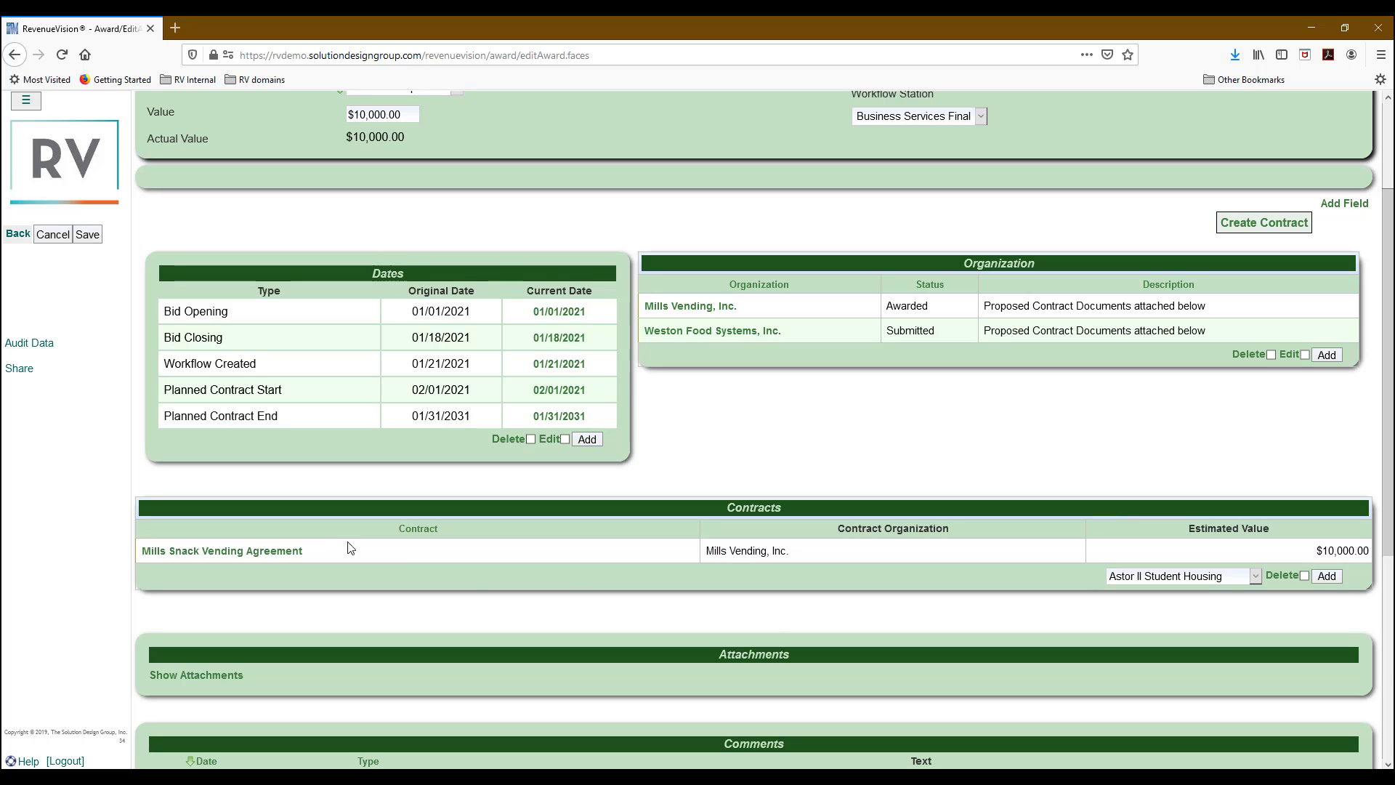
Review the Active Mills Snack Vending Agreement contract 046 and its provisions, then log out.
click(220, 552)
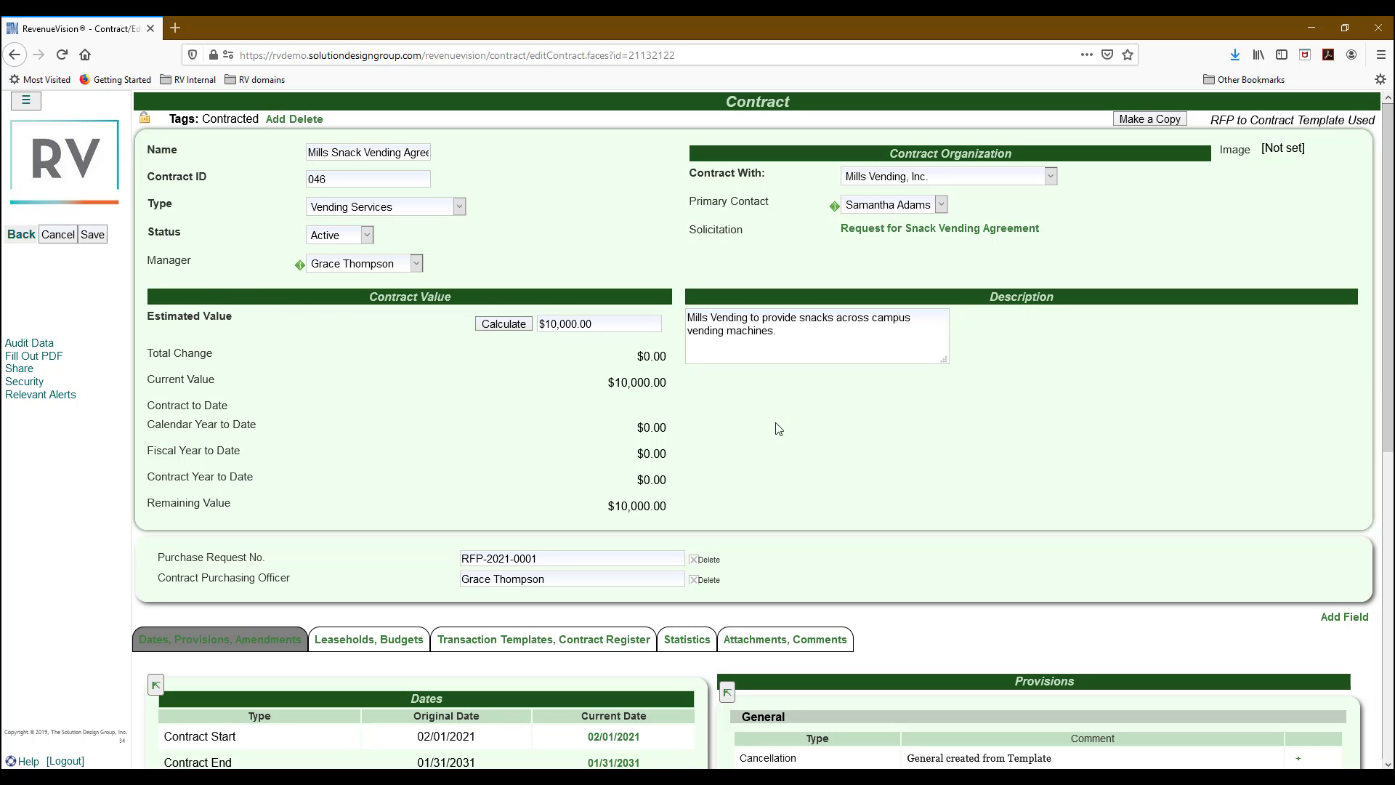
scroll(794, 439, down, 1)
scroll(797, 440, down, 1)
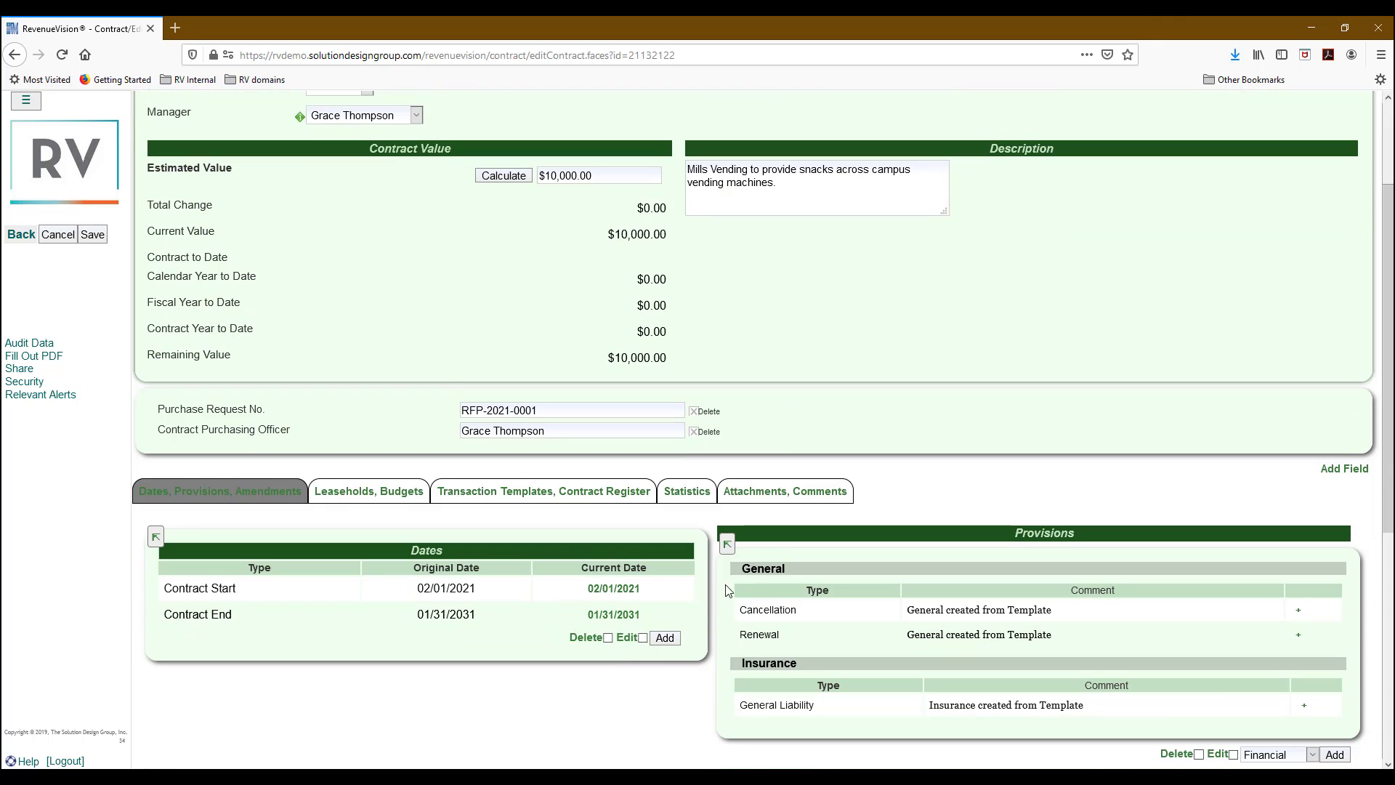
scroll(570, 601, down, 1)
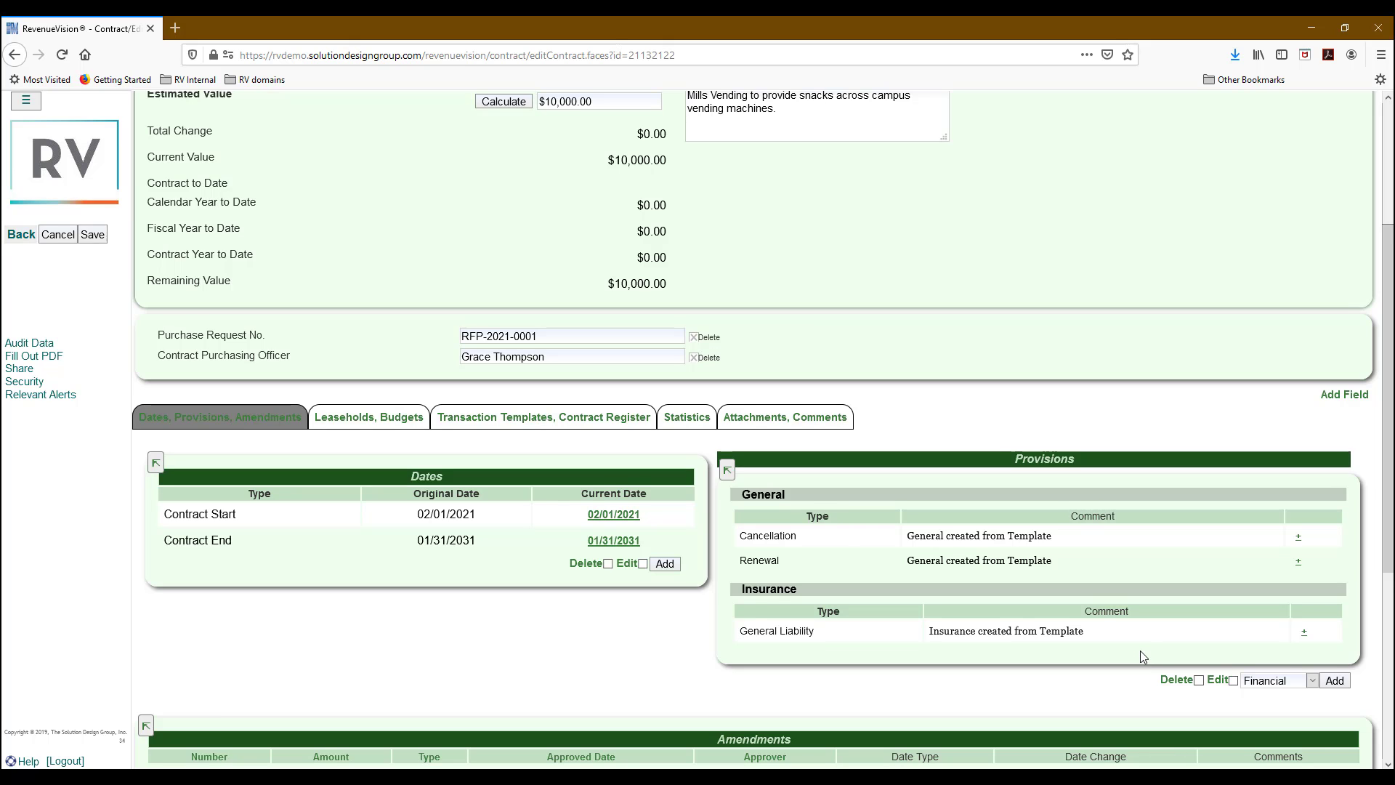
scroll(1140, 651, up, 3)
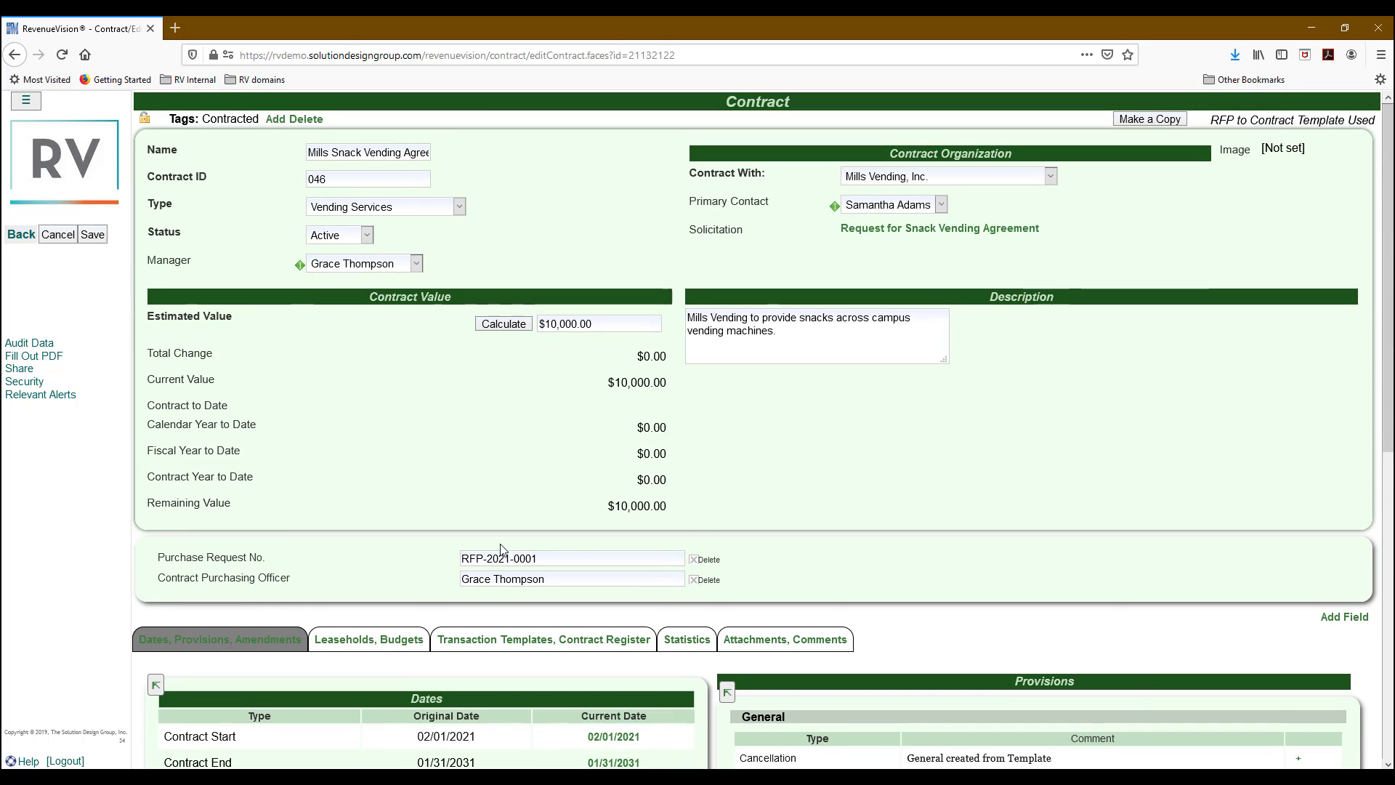
click(68, 762)
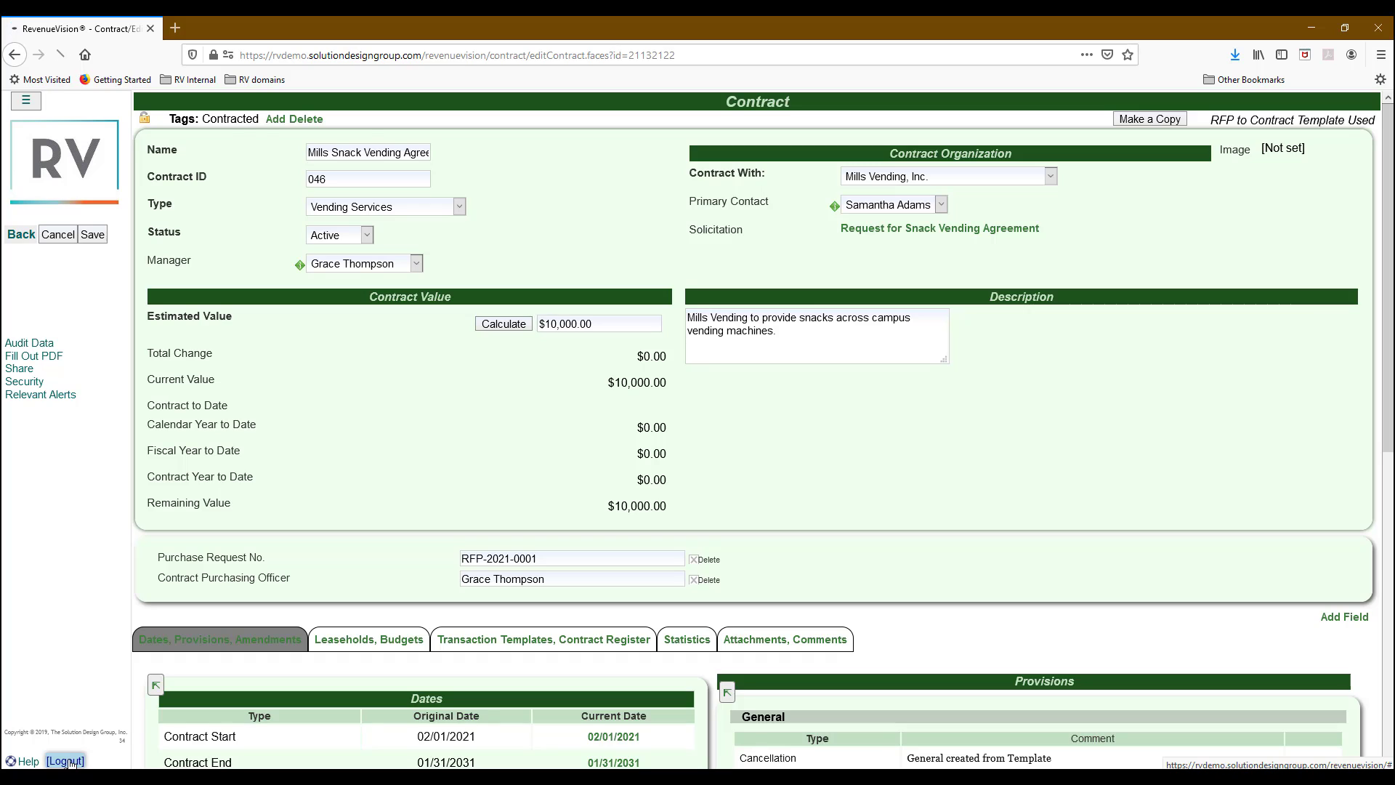